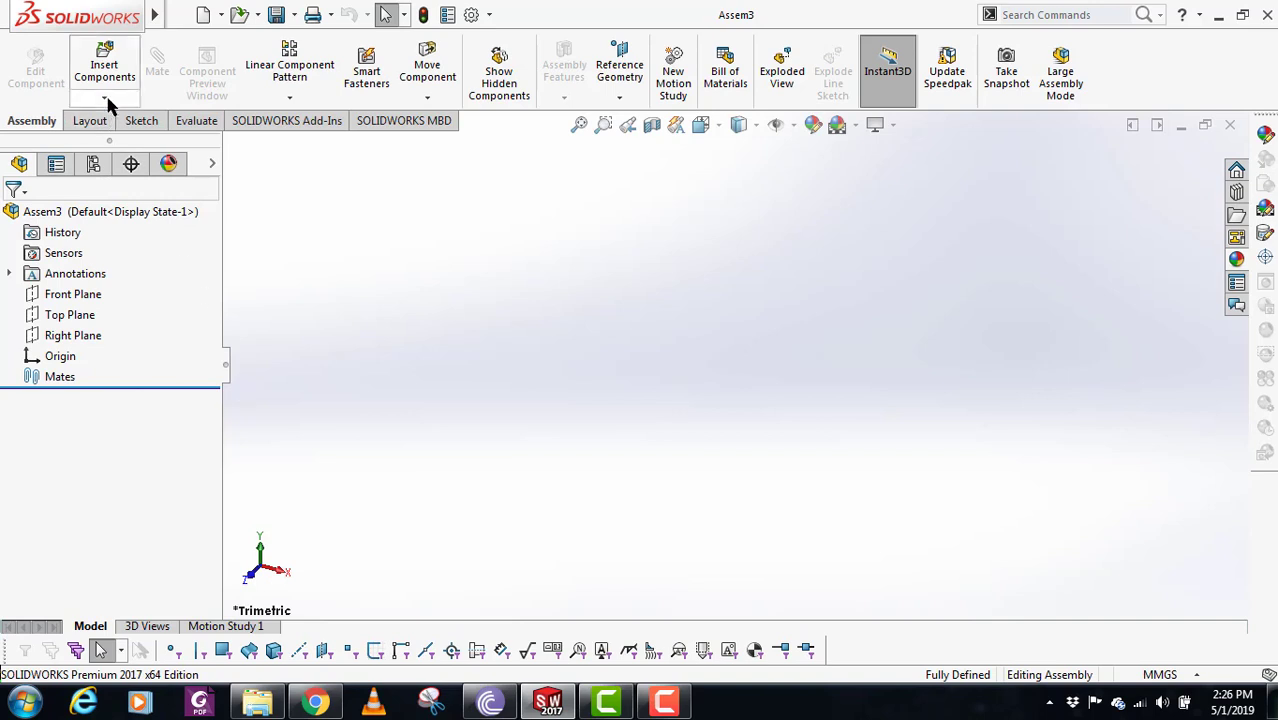
# - Insert a new virtual part into the empty assembly
pyautogui.click(104, 97)
pyautogui.click(124, 143)
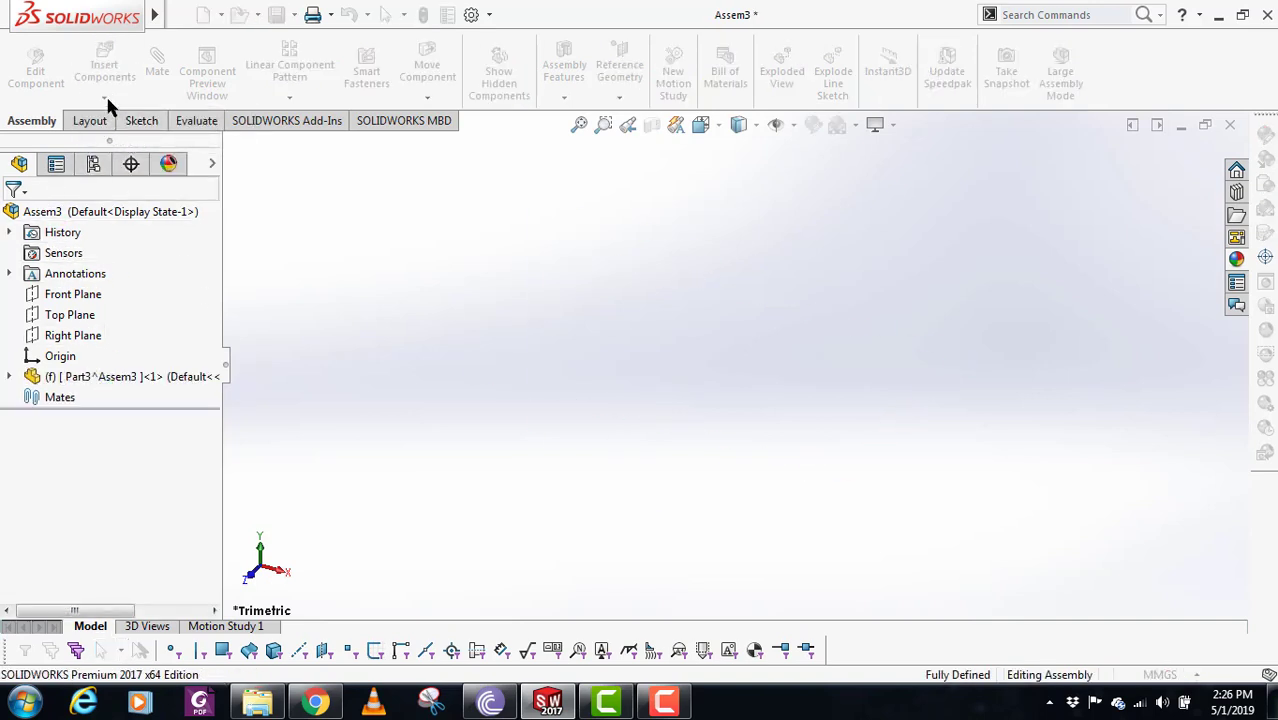
pyautogui.rightClick(116, 383)
pyautogui.press('Escape')
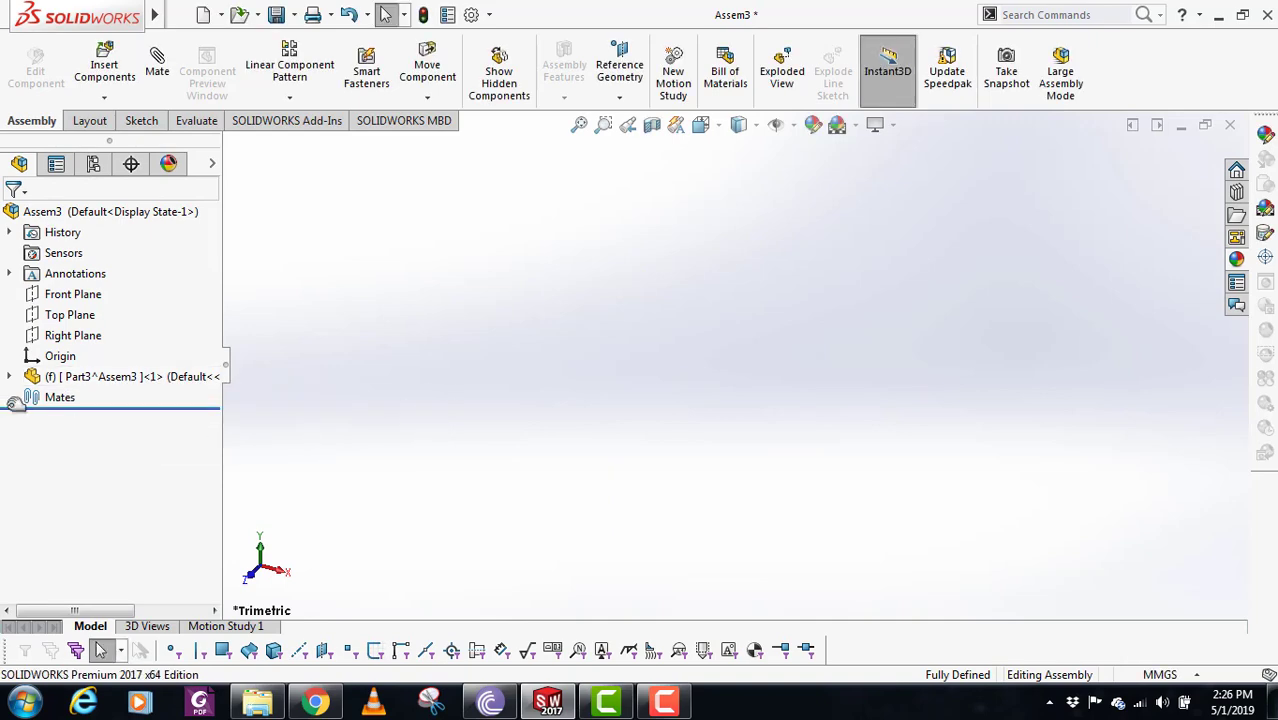
# - Rename the new part in the assembly tree as Leaf spring
pyautogui.rightClick(124, 381)
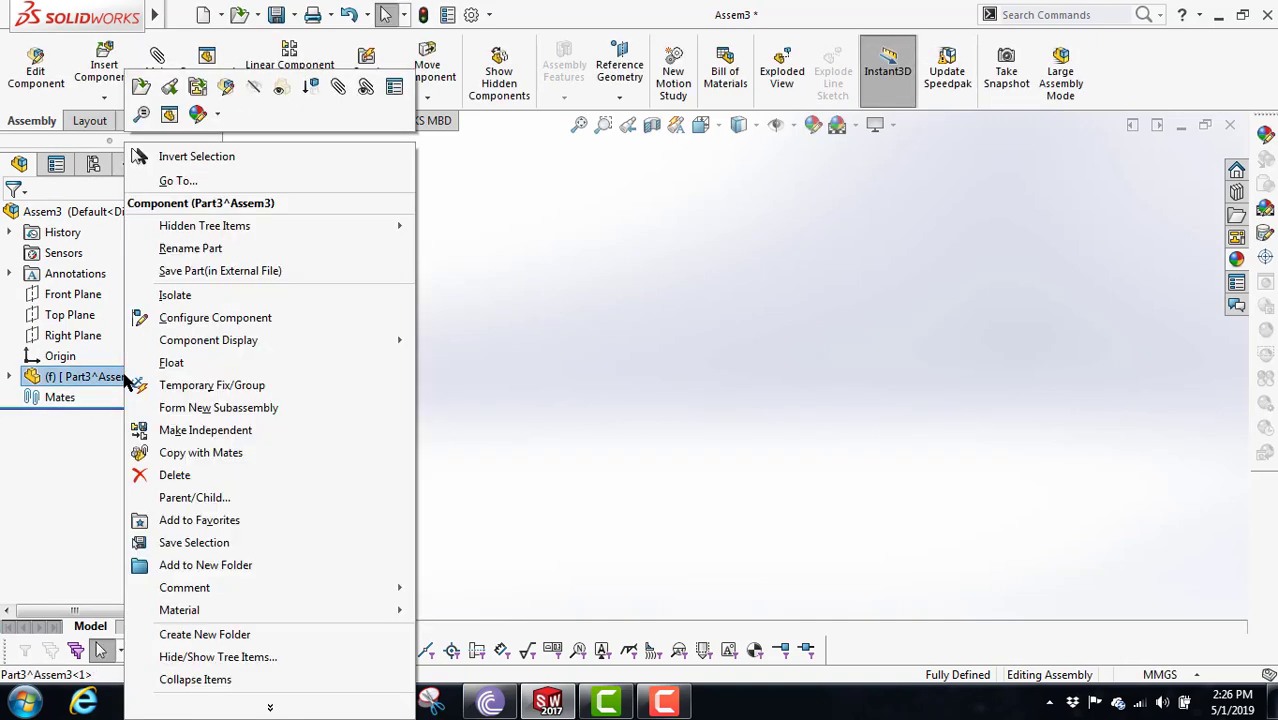
pyautogui.click(240, 250)
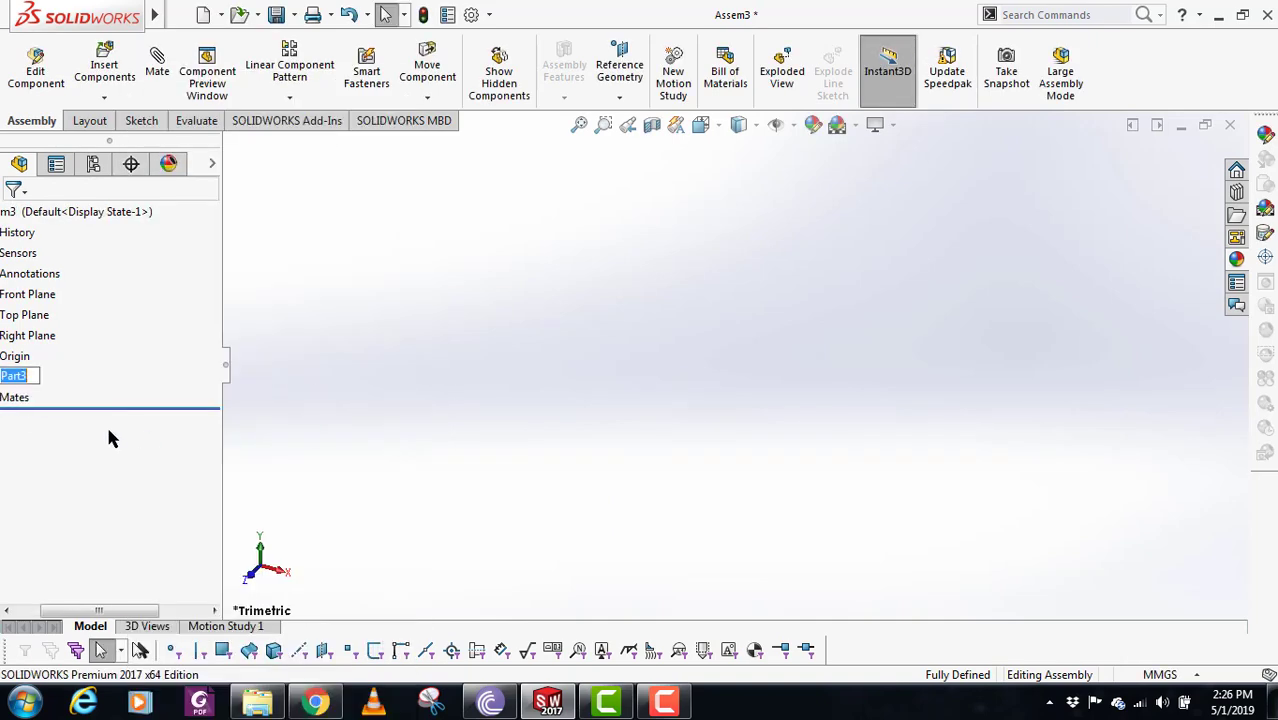
pyautogui.write('Leaf spring^Assem3 ]<1> (Default<<Def')
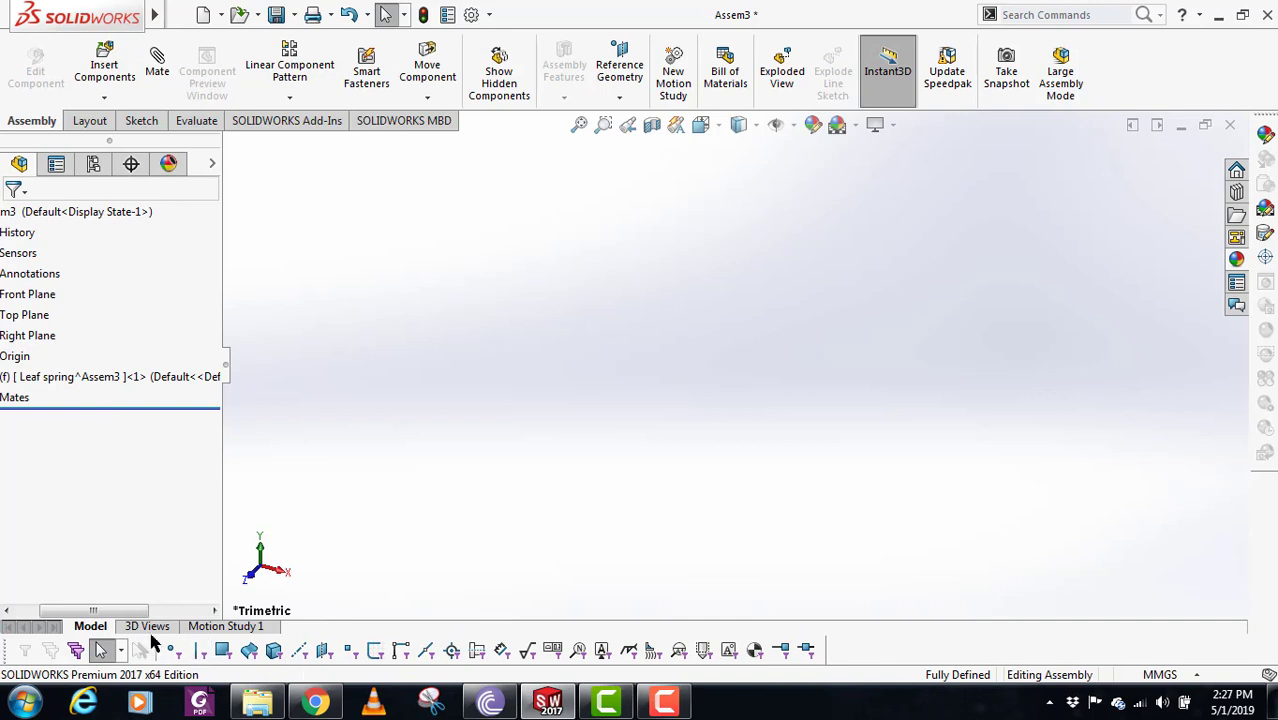
pyautogui.moveTo(115, 609); pyautogui.dragTo(8, 427)
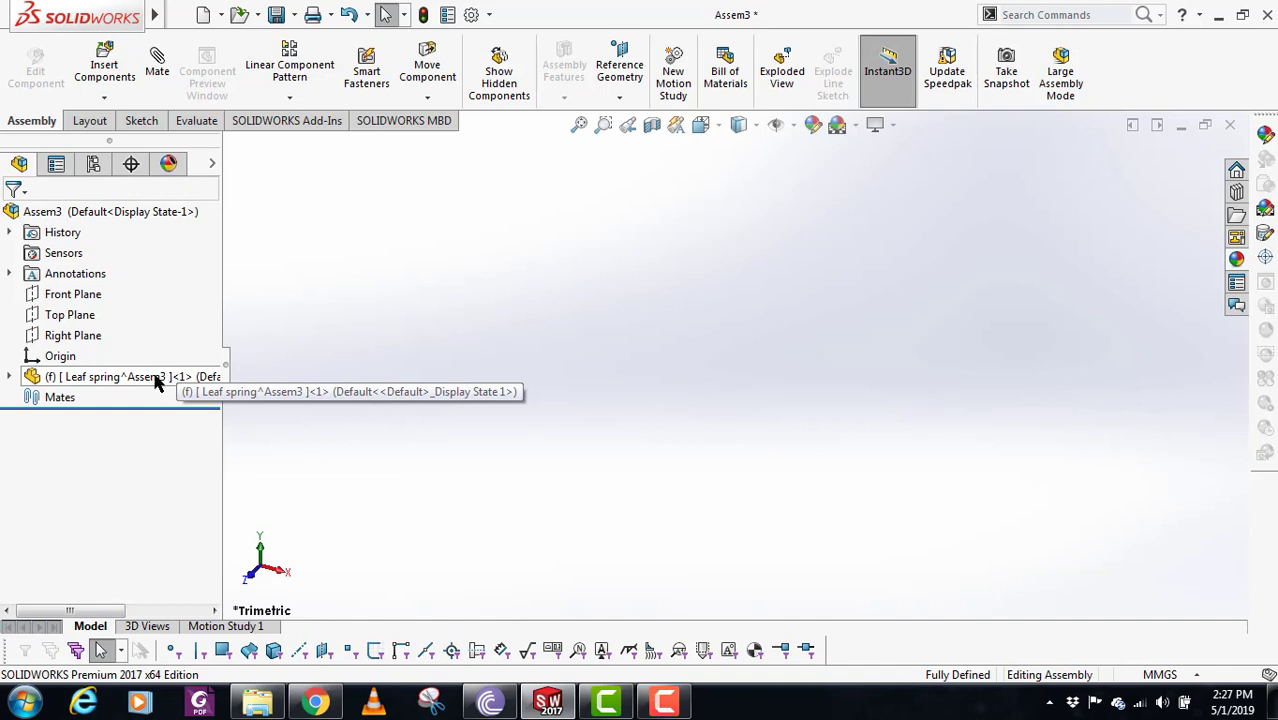
# - Edit the Leaf spring part in place and start a sketch on its own Right Plane
pyautogui.rightClick(103, 382)
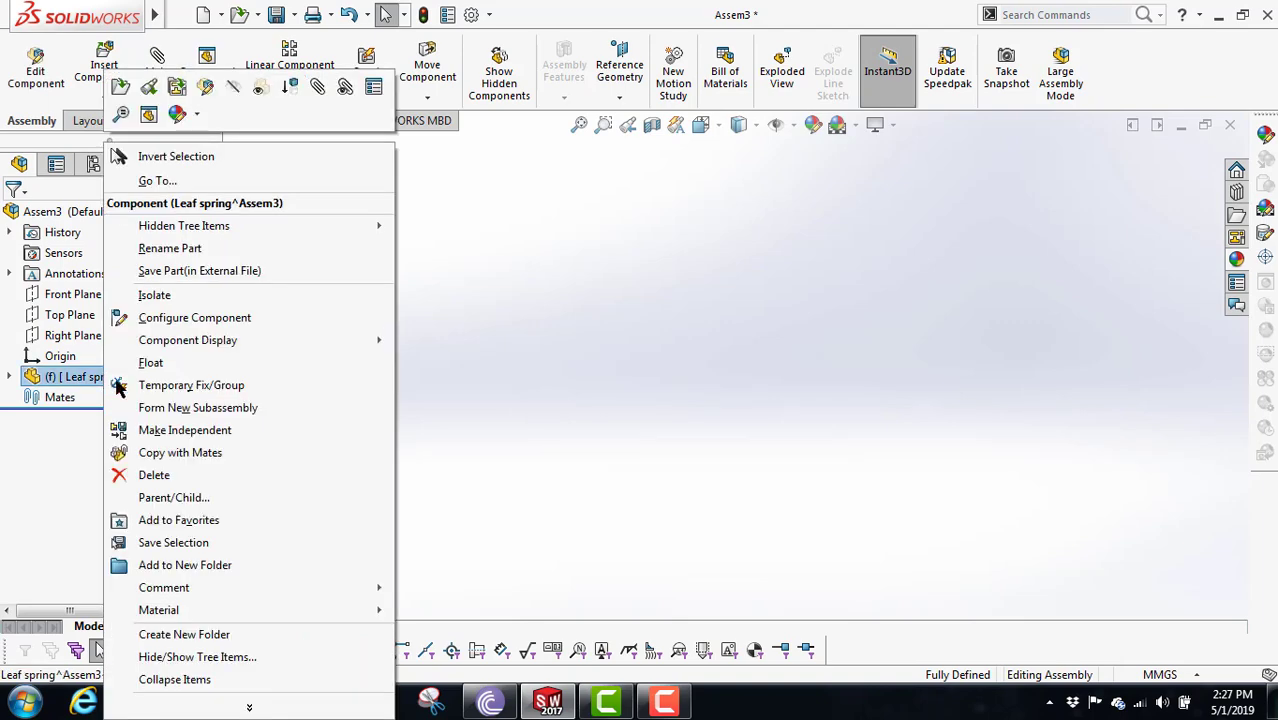
pyautogui.click(213, 88)
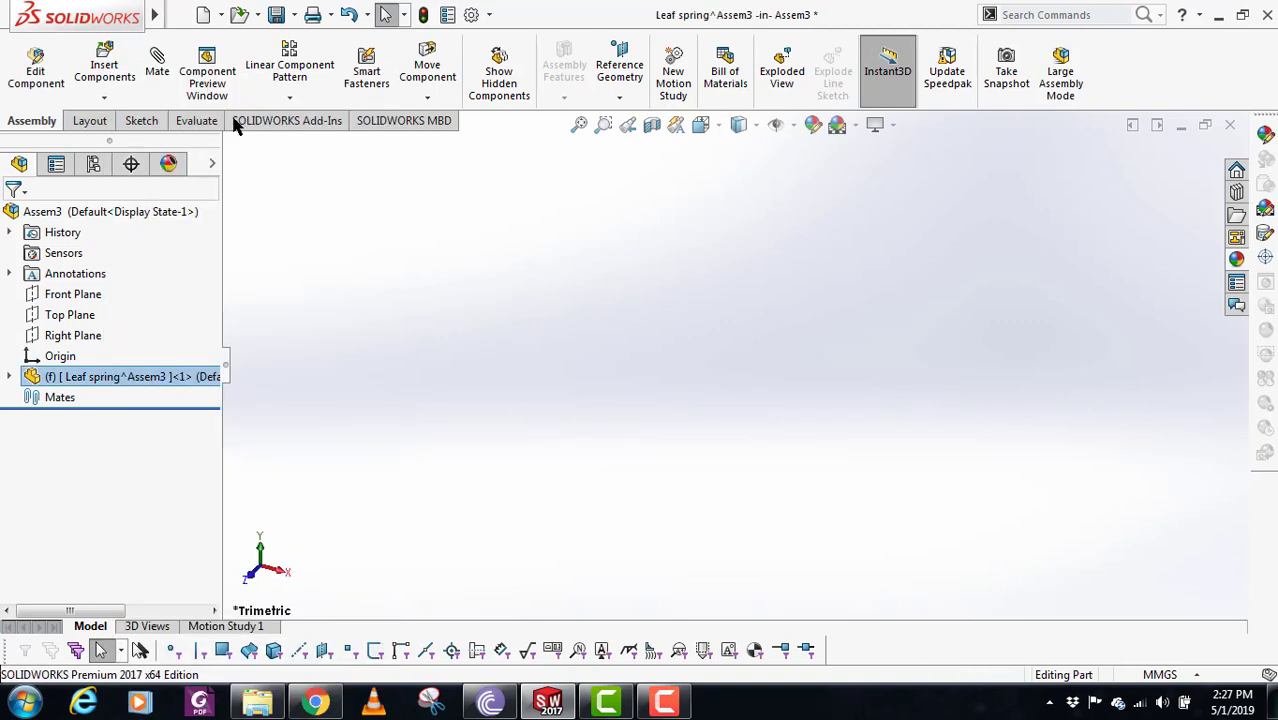
pyautogui.click(10, 374)
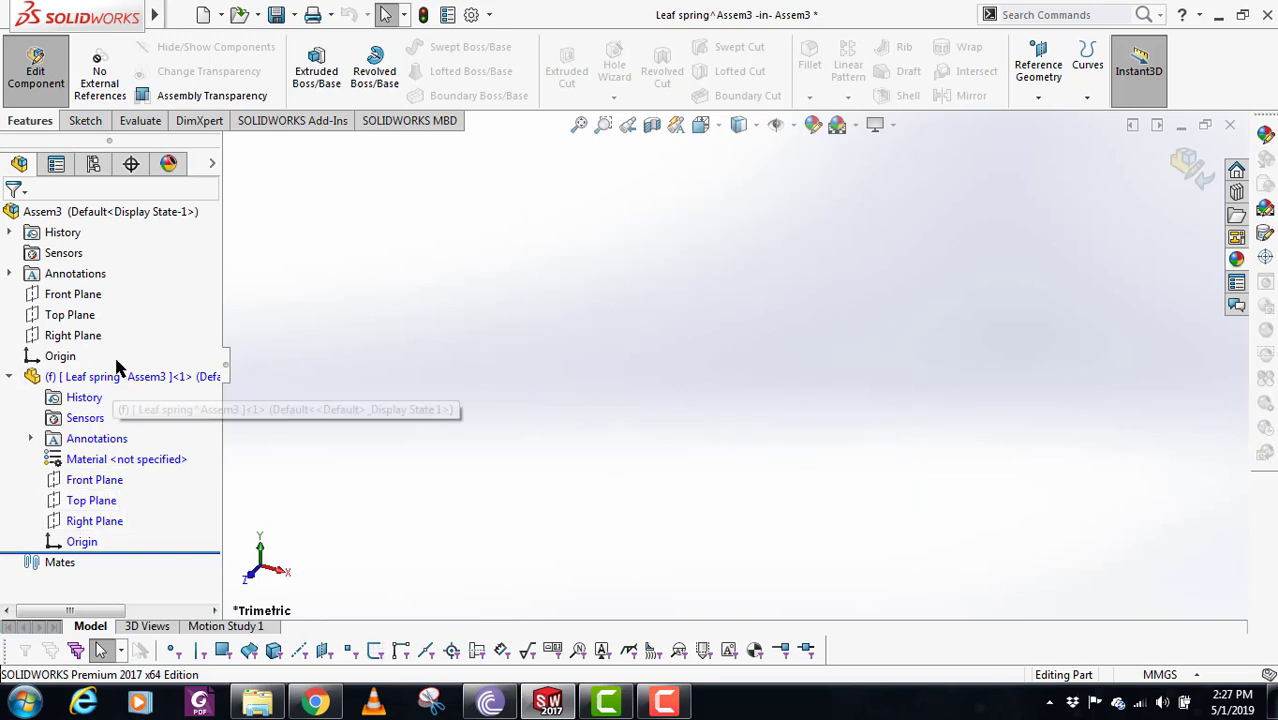
pyautogui.click(95, 521)
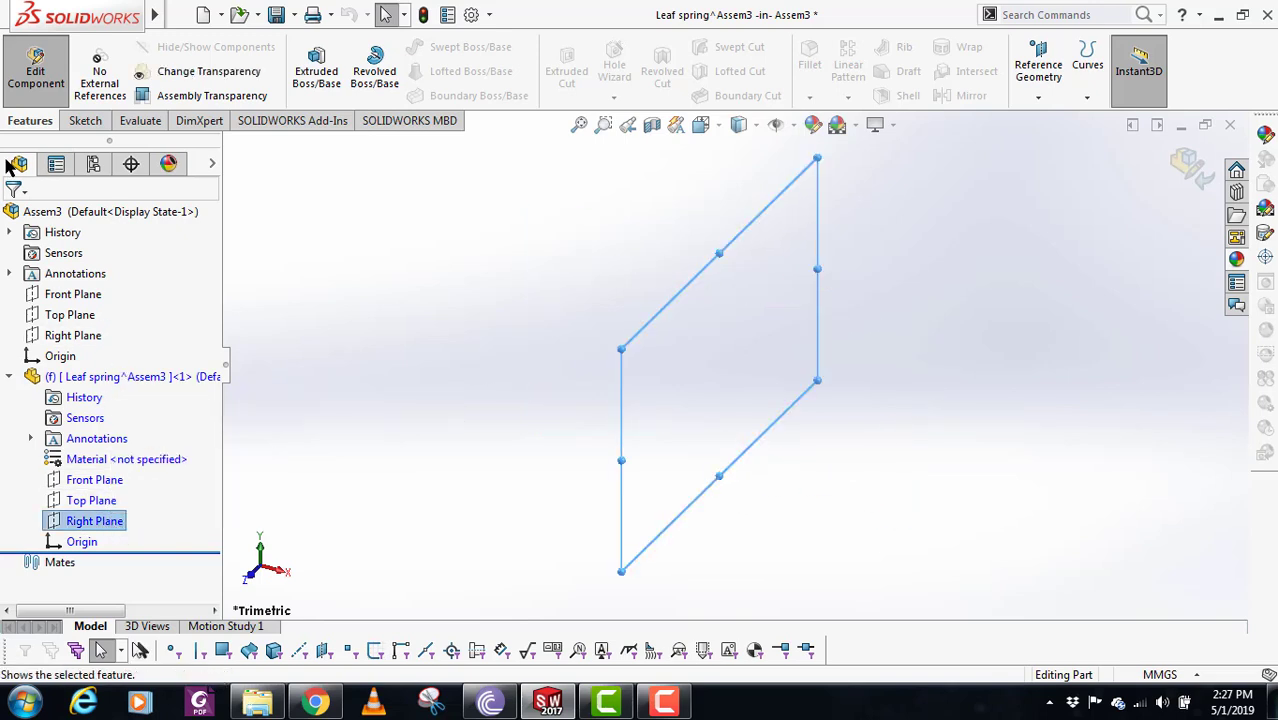
pyautogui.click(82, 120)
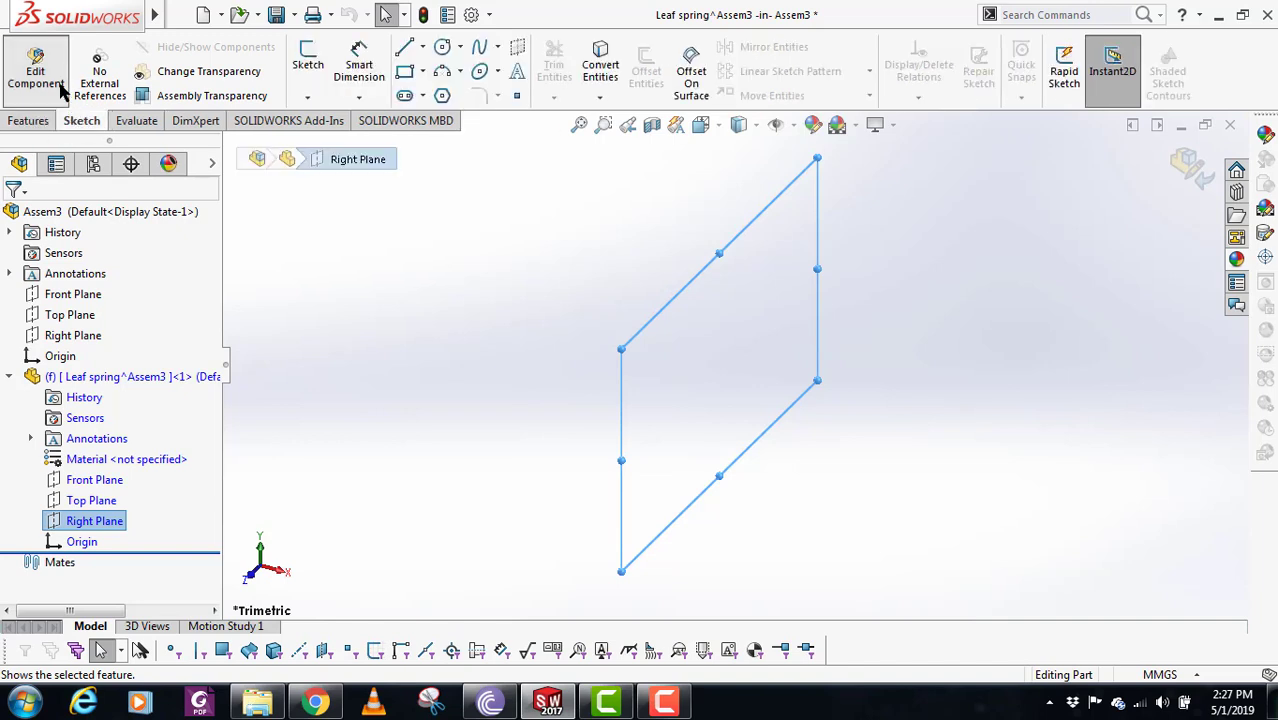
pyautogui.click(316, 66)
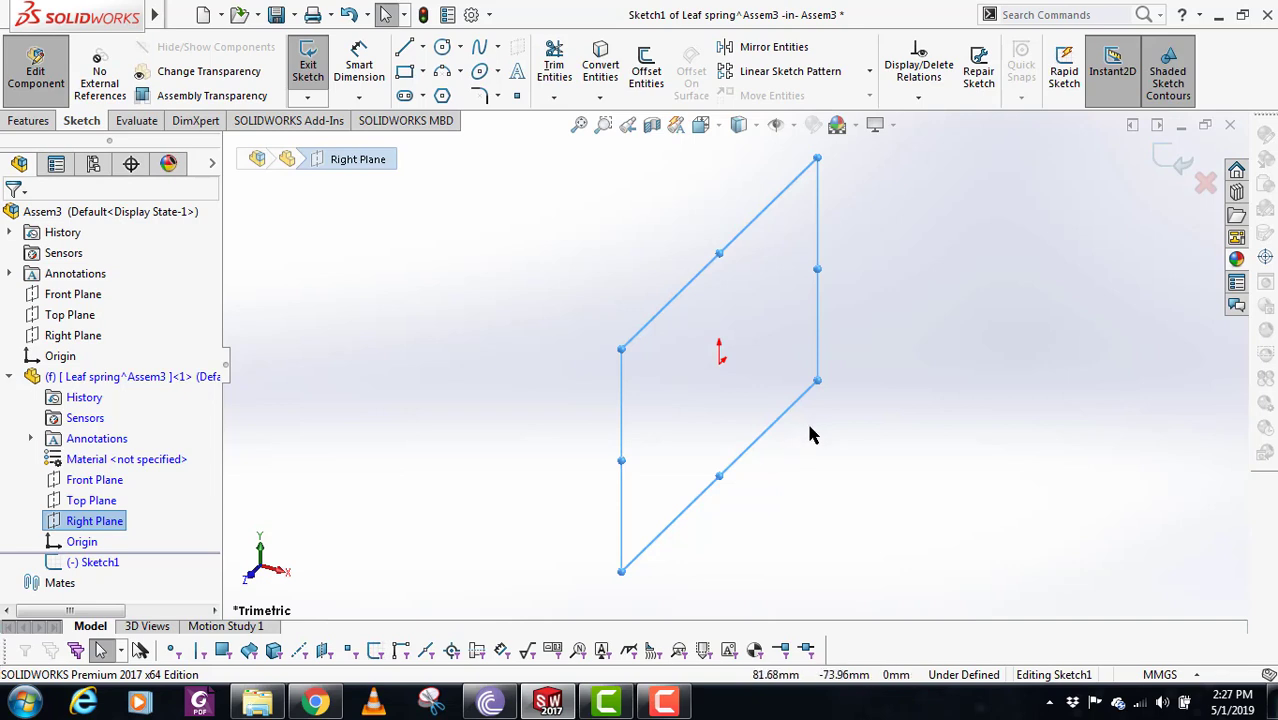
# - View the sketch plane in several standard orientations, including Right and Isometric, and finish in the Left view with the plane deselected
pyautogui.hotkey('ctrl', '2')
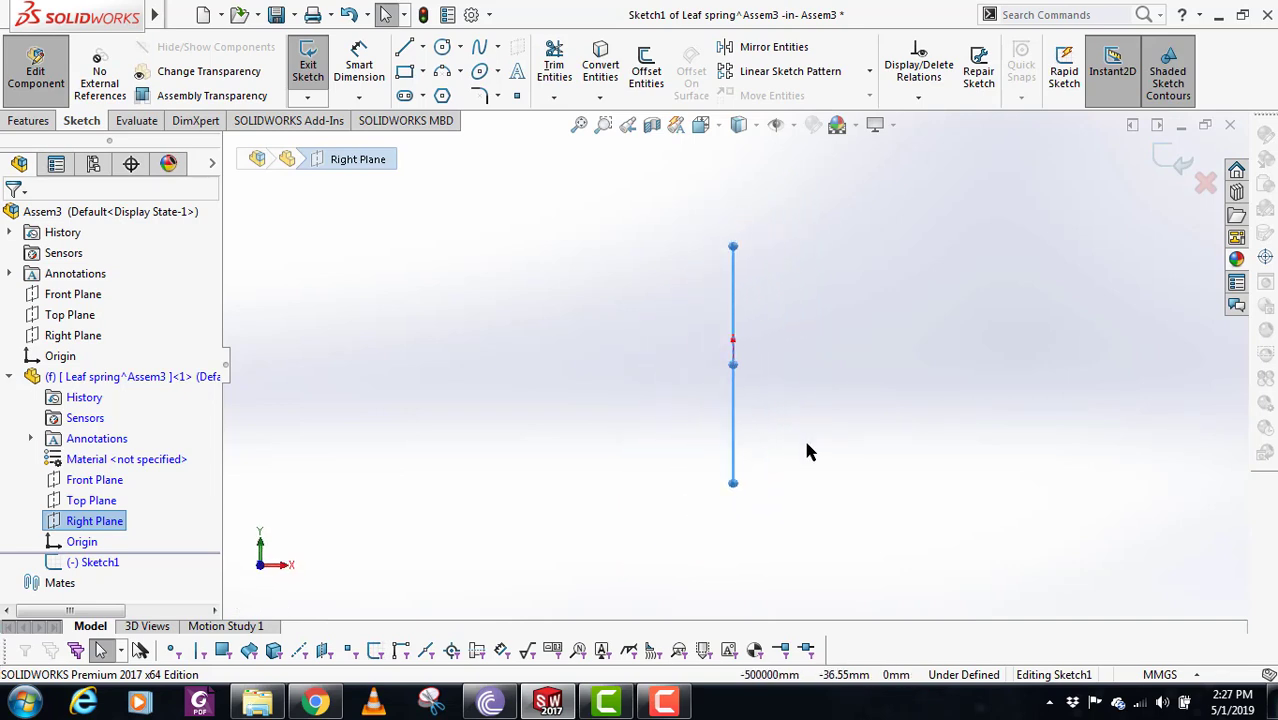
pyautogui.hotkey('ctrl', '3')
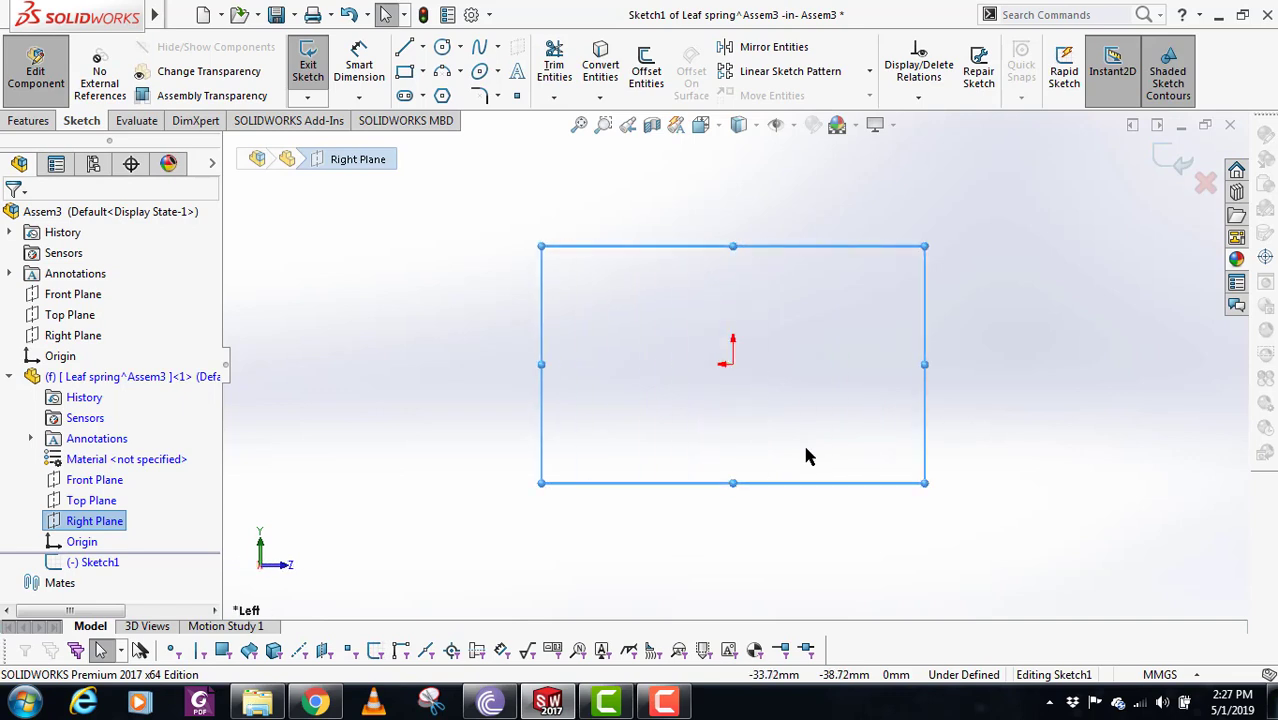
pyautogui.hotkey('ctrl', '4')
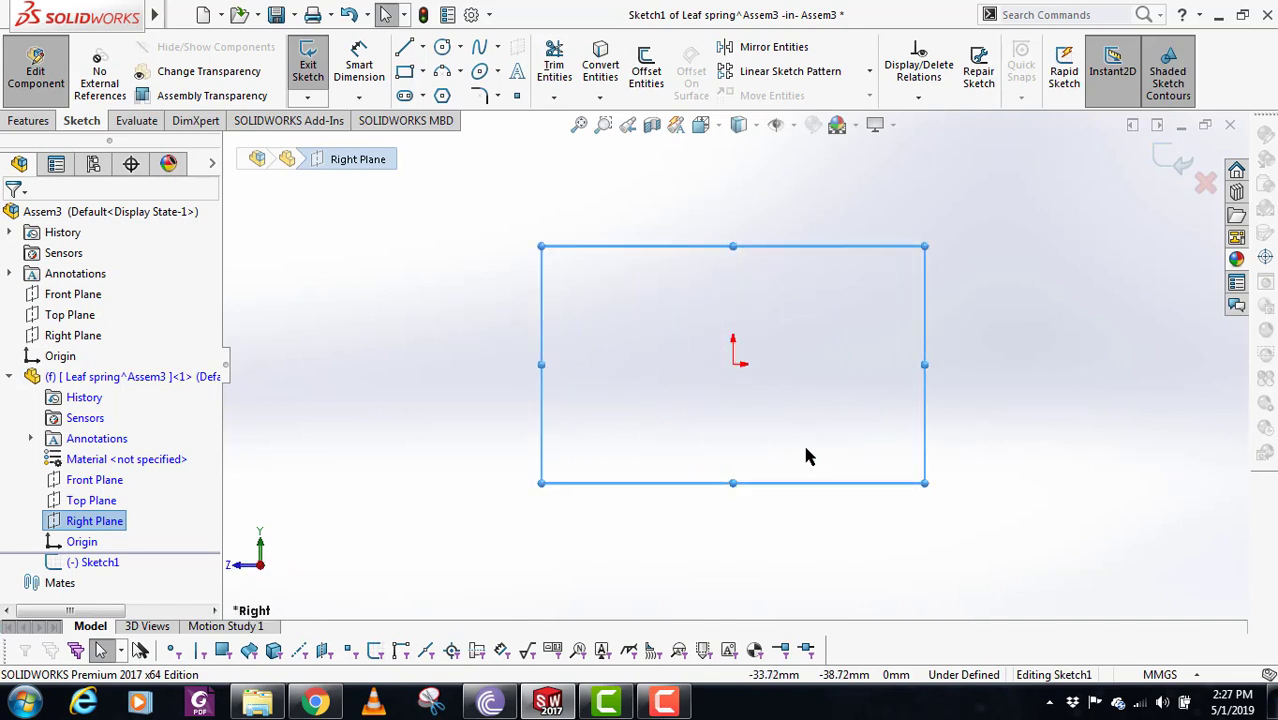
pyautogui.hotkey('ctrl', '7')
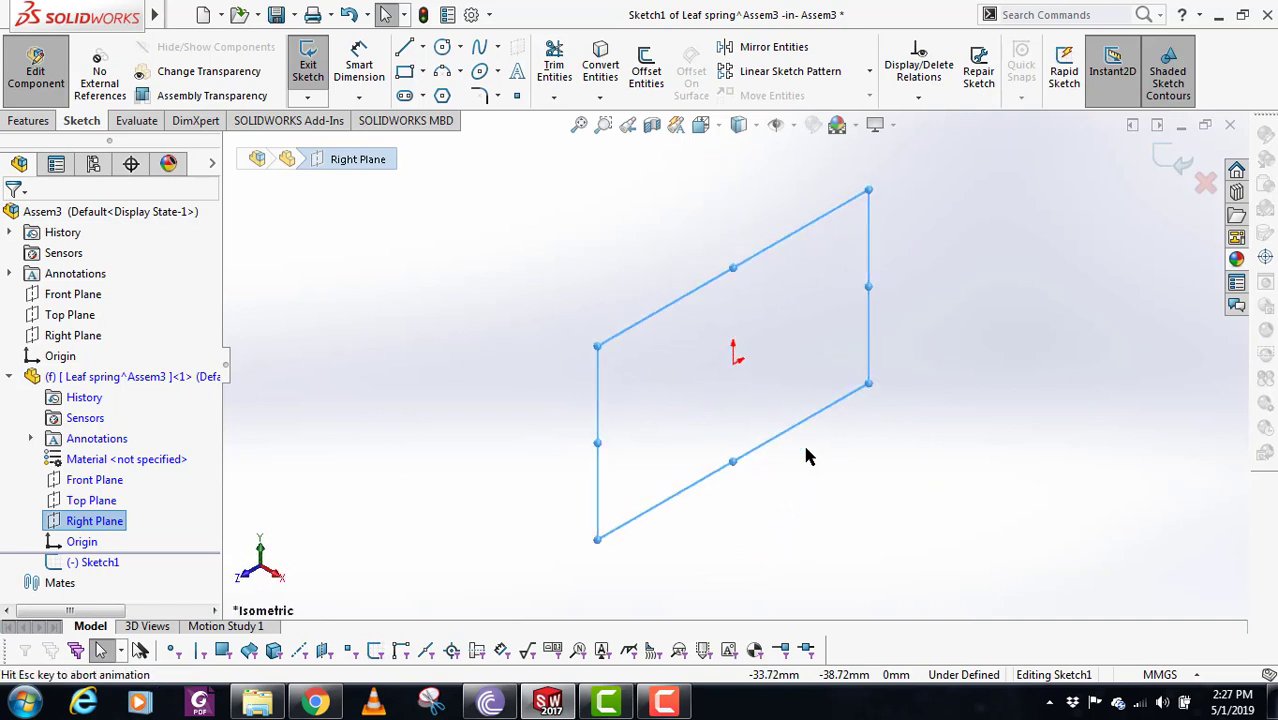
pyautogui.hotkey('ctrl', '4')
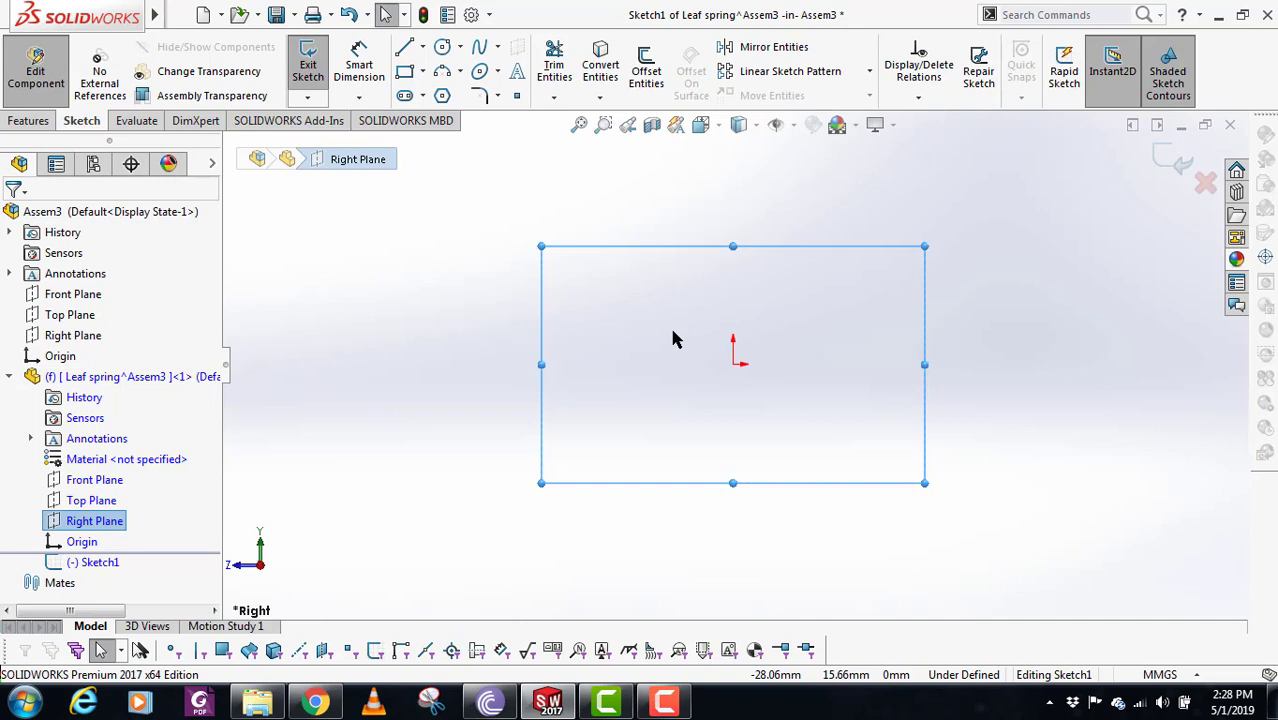
pyautogui.hotkey('ctrl', '3')
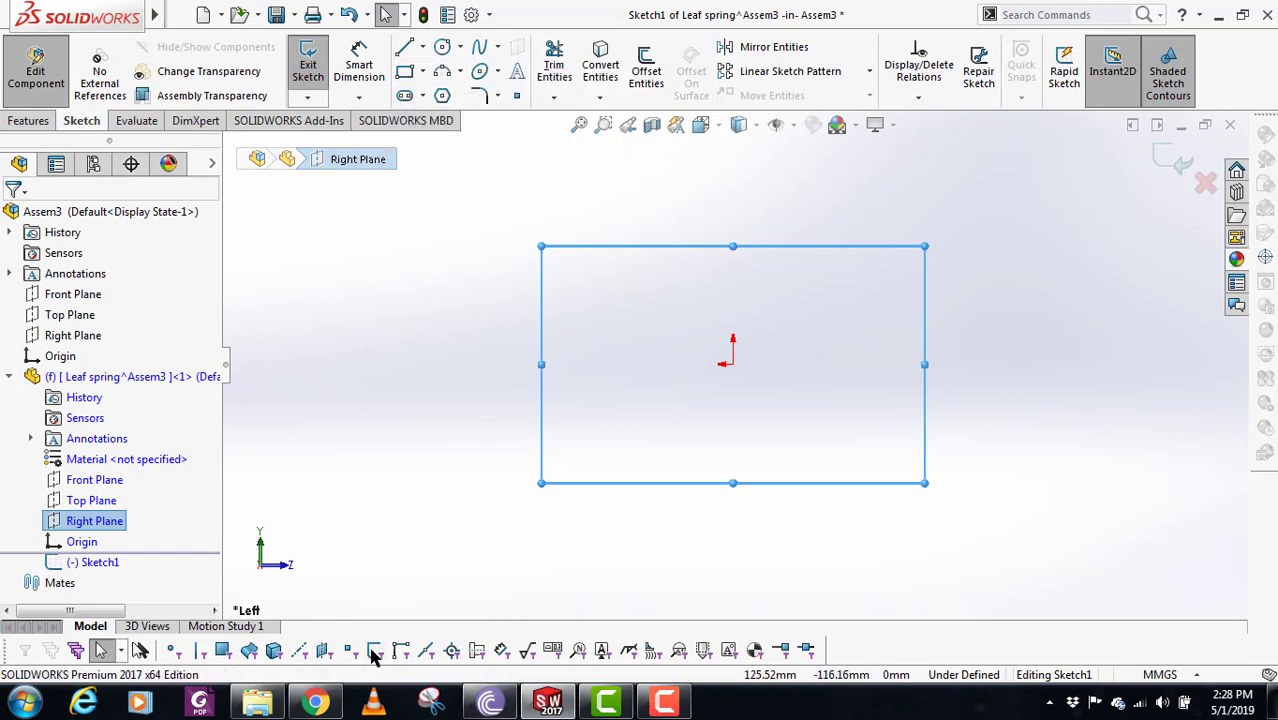
pyautogui.moveTo(315, 702)
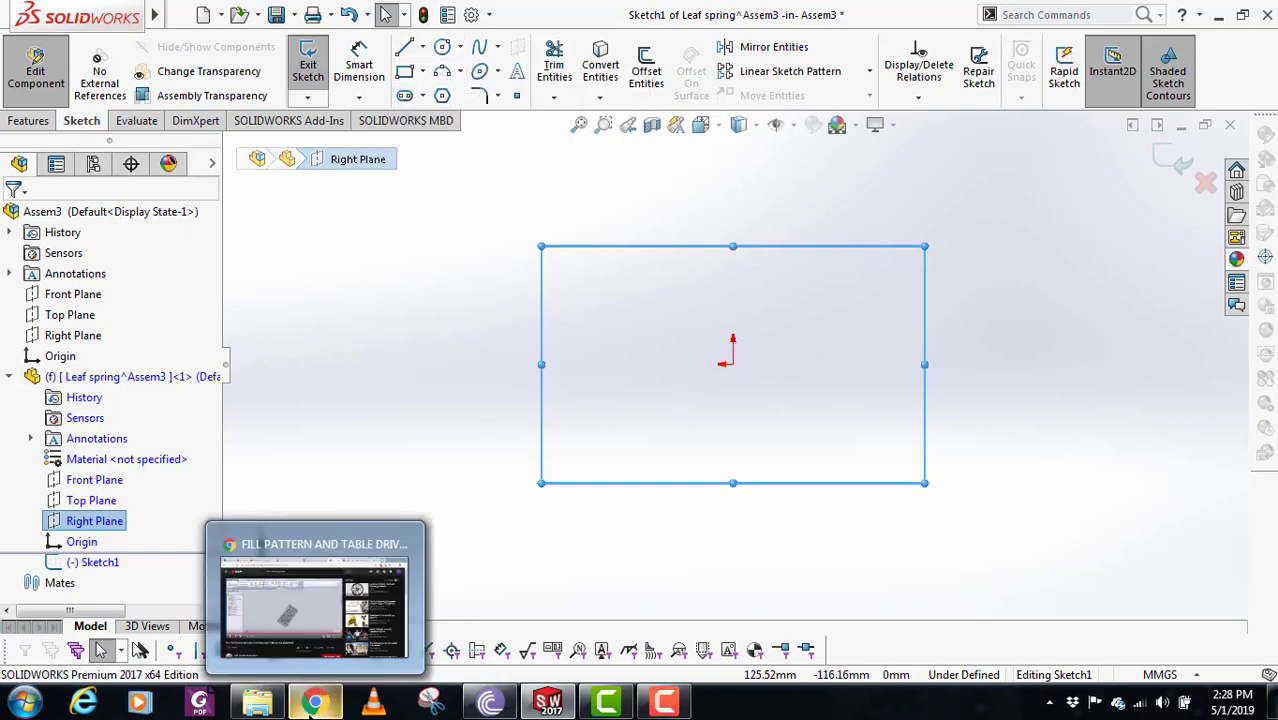
pyautogui.click(1061, 348)
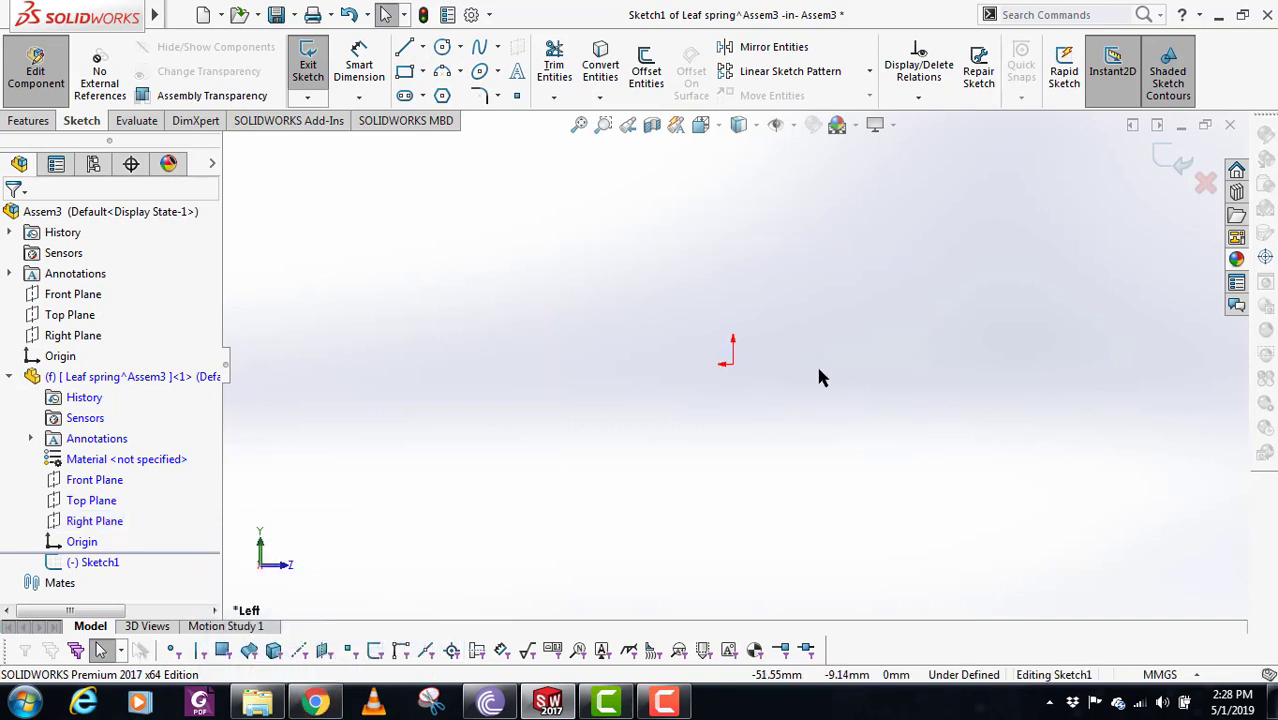
# - Sketch a shallow three-point arc about 159 mm across, with level ends and curving down through the origin
pyautogui.click(446, 78)
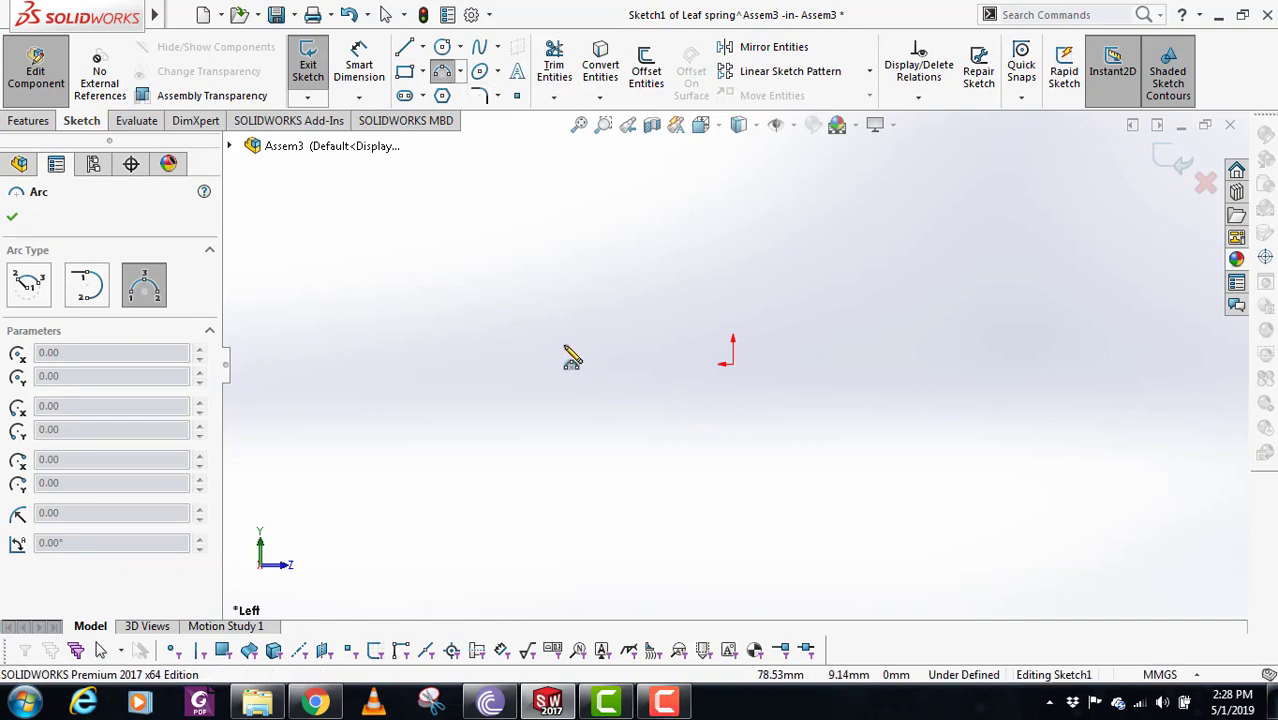
pyautogui.moveTo(565, 346); pyautogui.dragTo(907, 345)
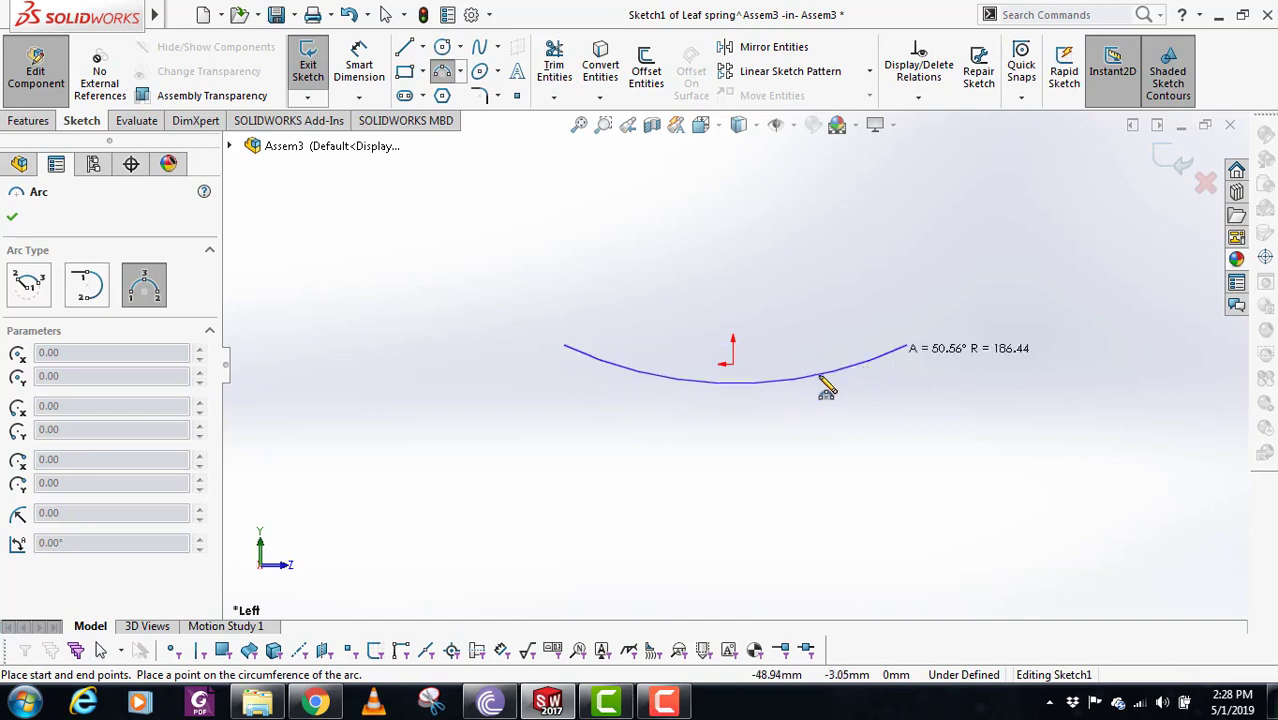
pyautogui.click(735, 365)
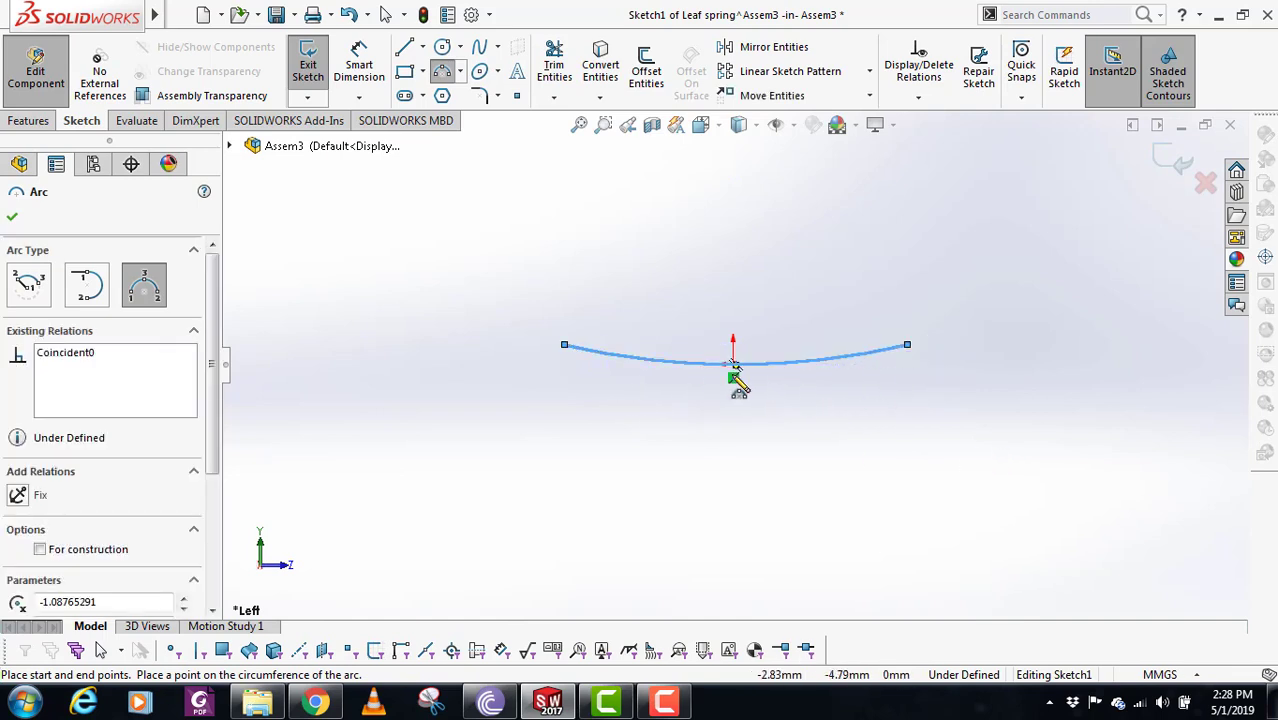
pyautogui.press('Escape')
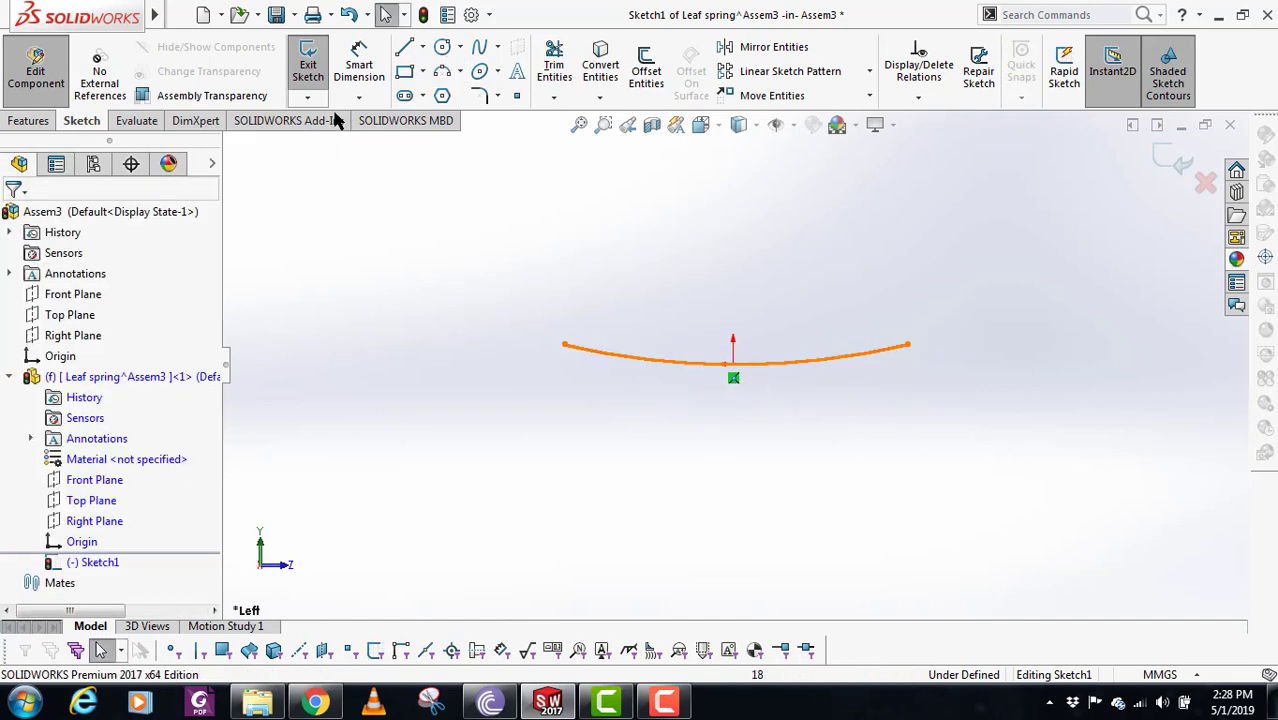
# - Draw a horizontal line between the arc's two endpoints and convert it to construction geometry
pyautogui.click(404, 47)
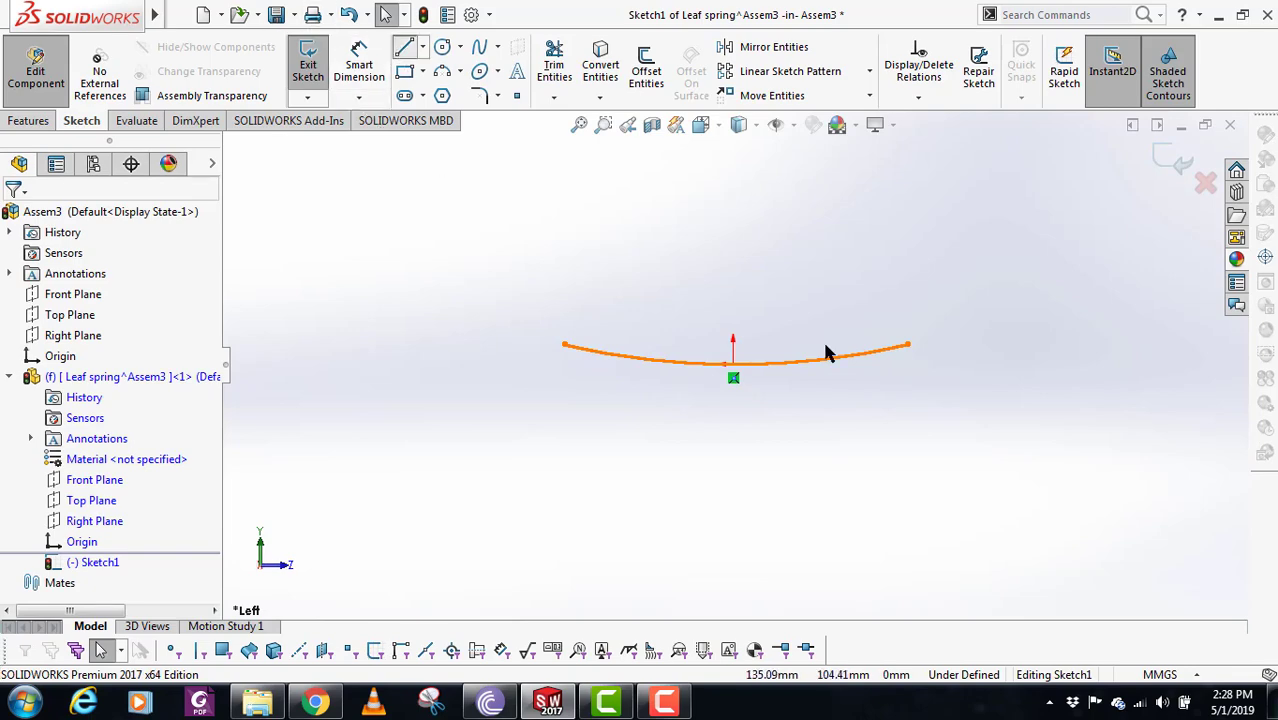
pyautogui.click(565, 346)
pyautogui.click(907, 345)
pyautogui.press('Escape')
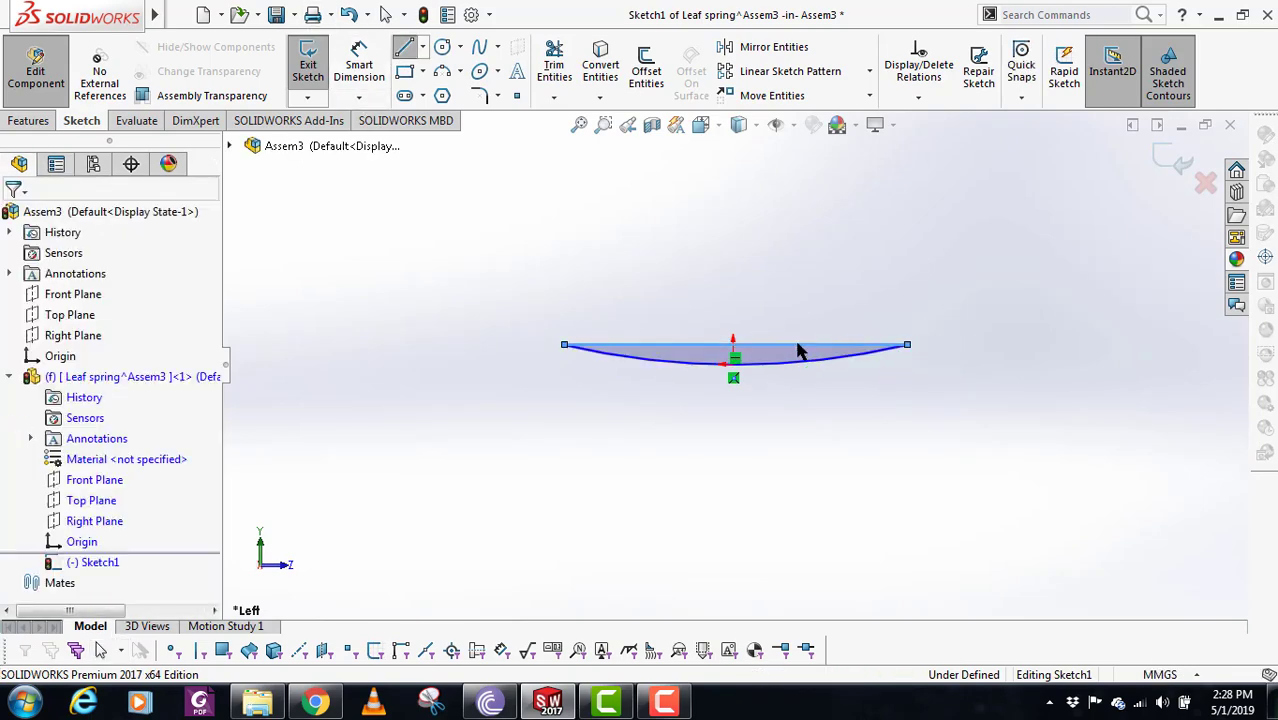
pyautogui.click(784, 346)
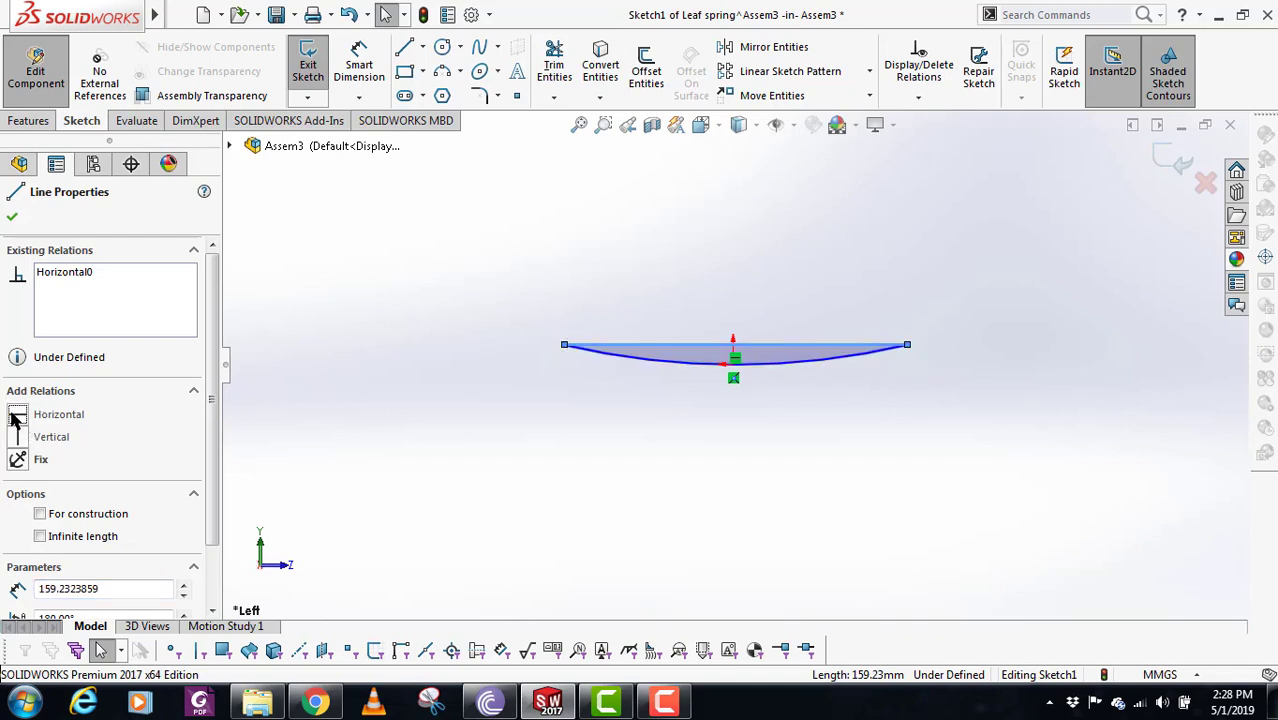
pyautogui.click(40, 514)
pyautogui.click(822, 441)
# - Sketch a small, nearly closed three-point arc with a chord of about 9.5 mm, starting at the long arc's left endpoint and curling above it
pyautogui.moveTo(787, 362); pyautogui.dragTo(731, 368)
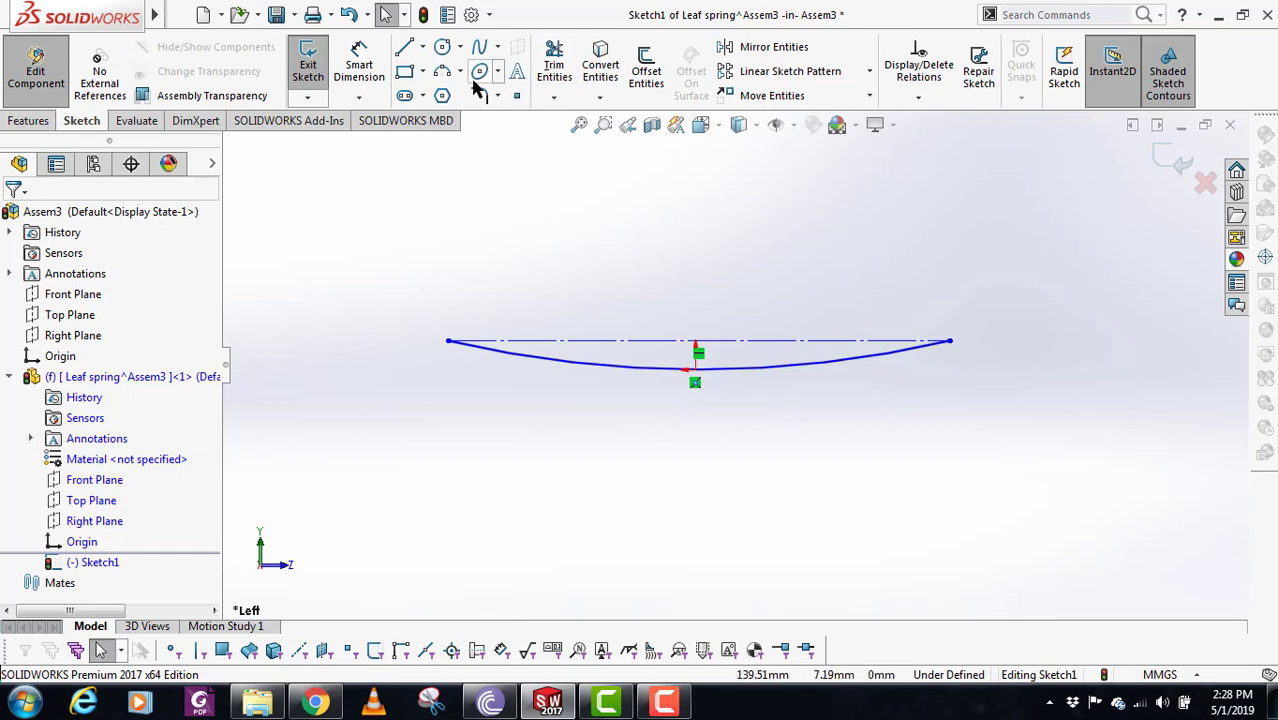
pyautogui.click(439, 76)
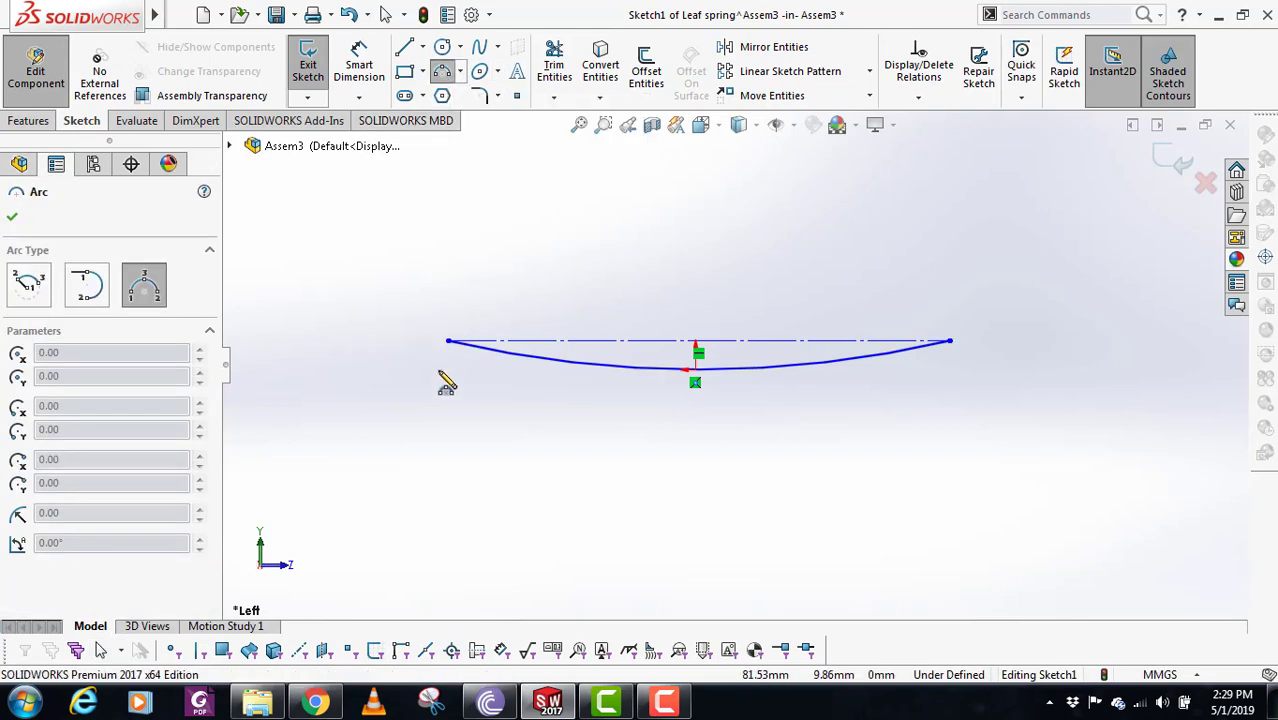
pyautogui.click(446, 340)
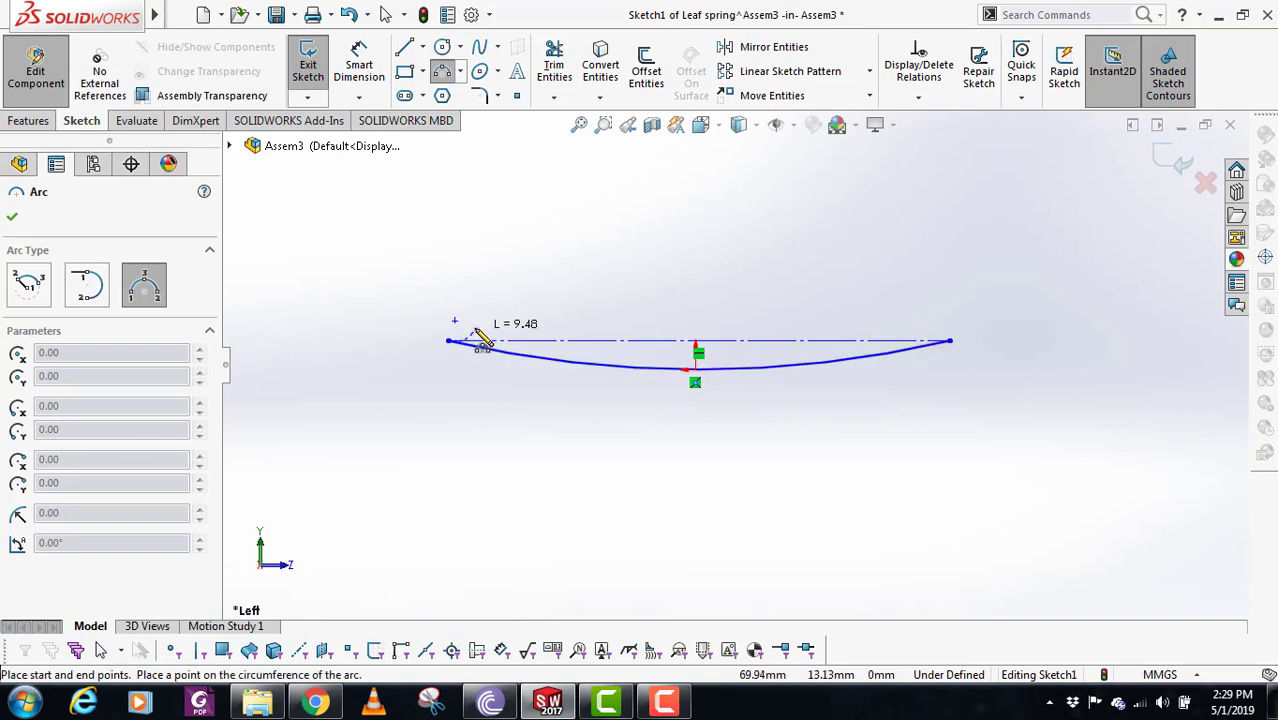
pyautogui.click(481, 344)
pyautogui.click(455, 316)
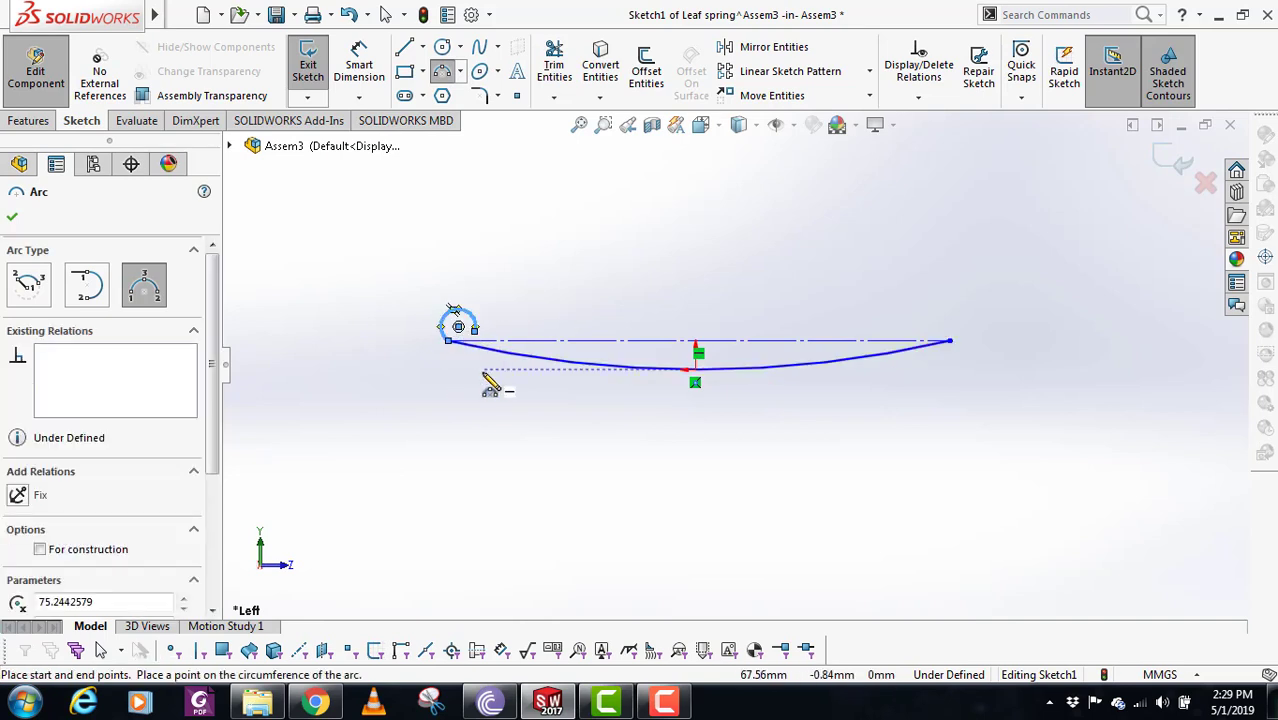
pyautogui.press('Escape')
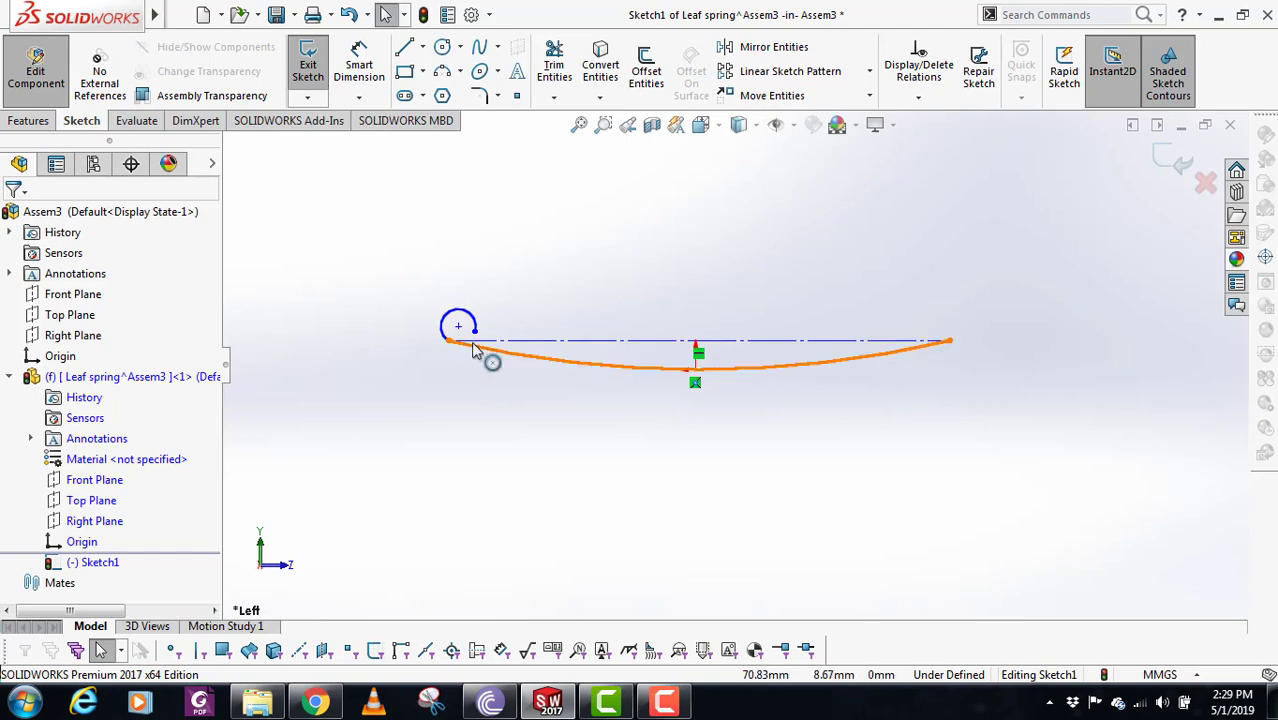
# - Add a tangent relation between the small end arc and the long arc
pyautogui.scroll(-6, 491, 362)
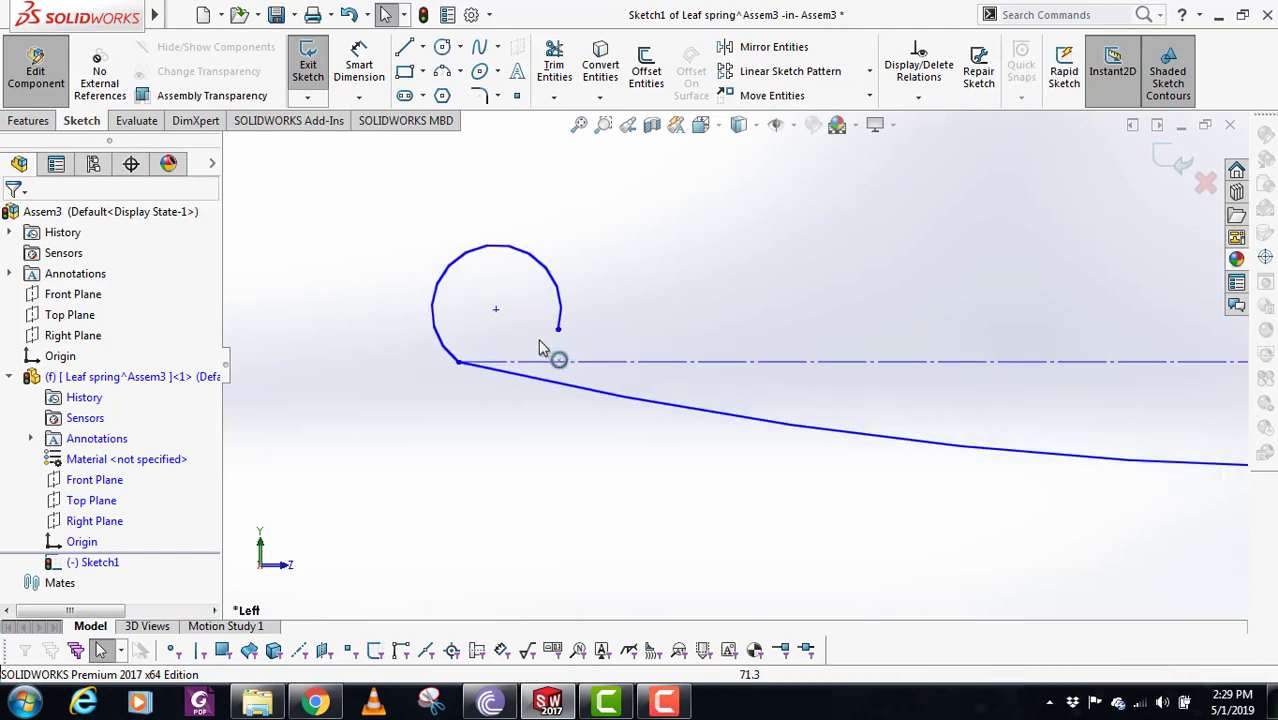
pyautogui.click(469, 367)
pyautogui.keyDown('ctrl'); pyautogui.click(537, 391); pyautogui.keyUp('ctrl')
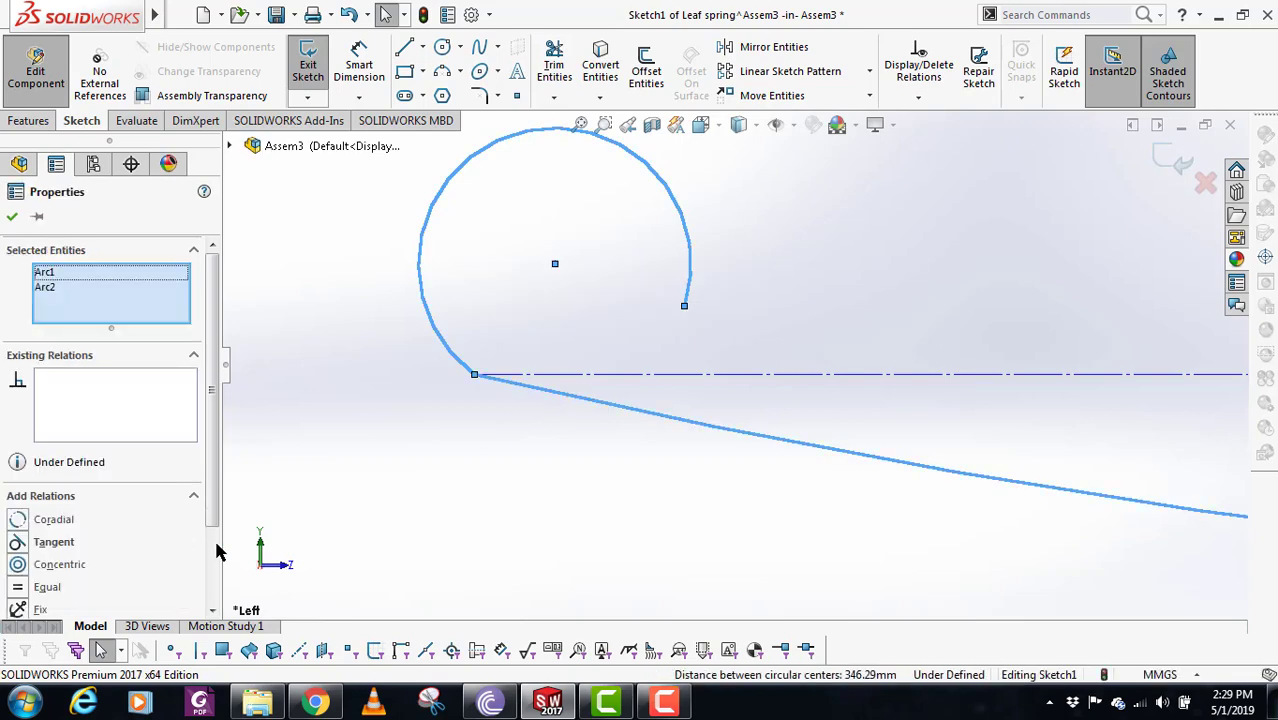
pyautogui.click(17, 543)
pyautogui.click(585, 472)
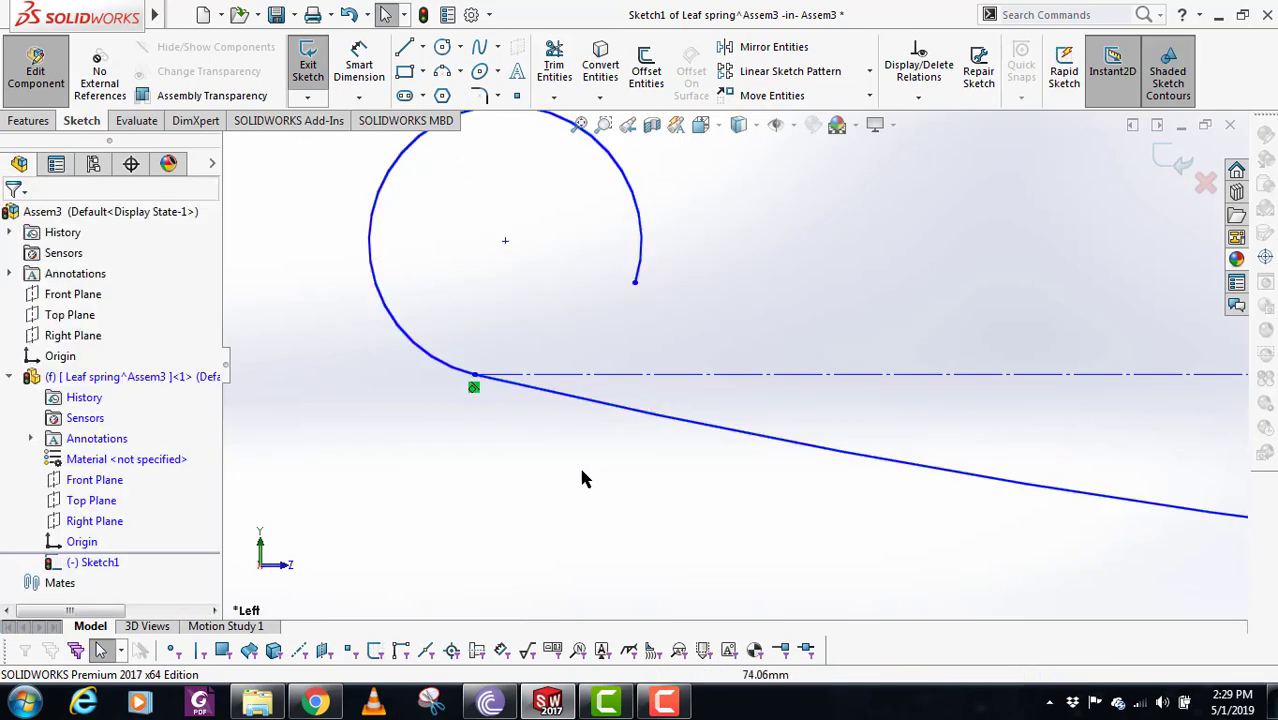
# - Dimension the horizontal construction line between the long arc's endpoints and set its length to 500 mm
pyautogui.scroll(3, 722, 366)
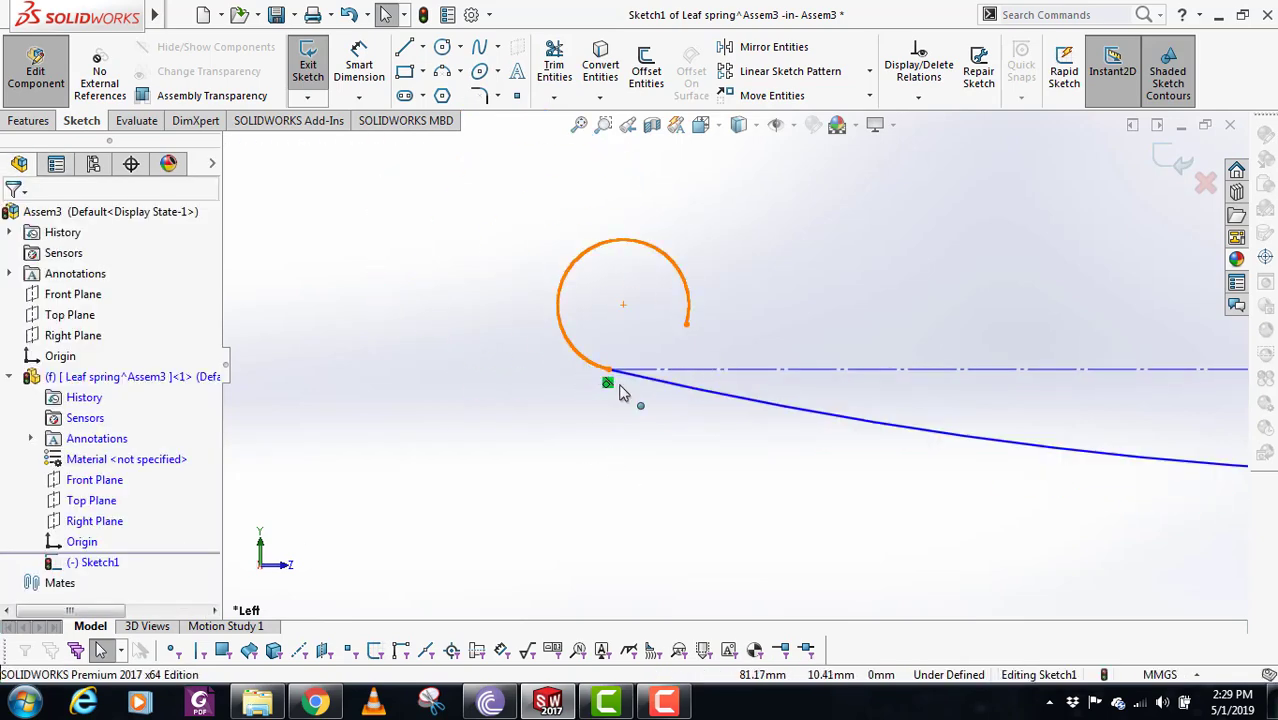
pyautogui.press('z')
pyautogui.press('z')
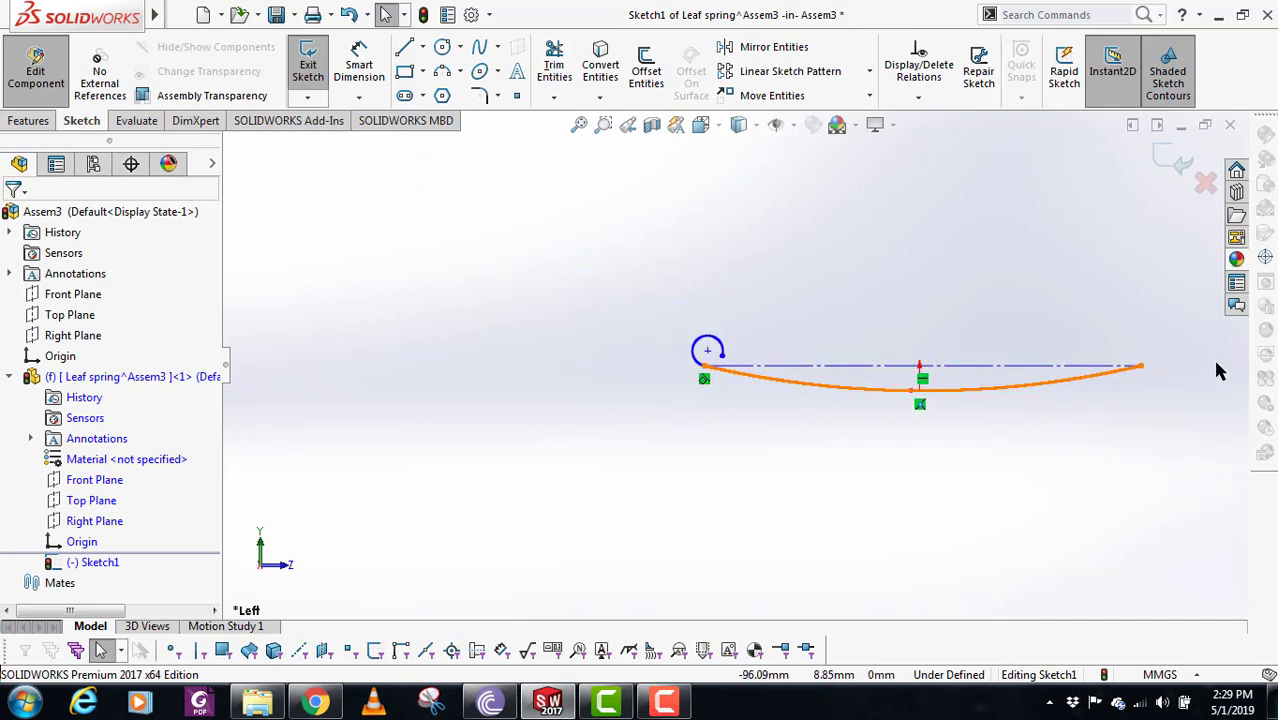
pyautogui.scroll(-1, 1208, 366)
pyautogui.scroll(-3, 938, 358)
pyautogui.scroll(2, 555, 406)
pyautogui.scroll(-2, 555, 413)
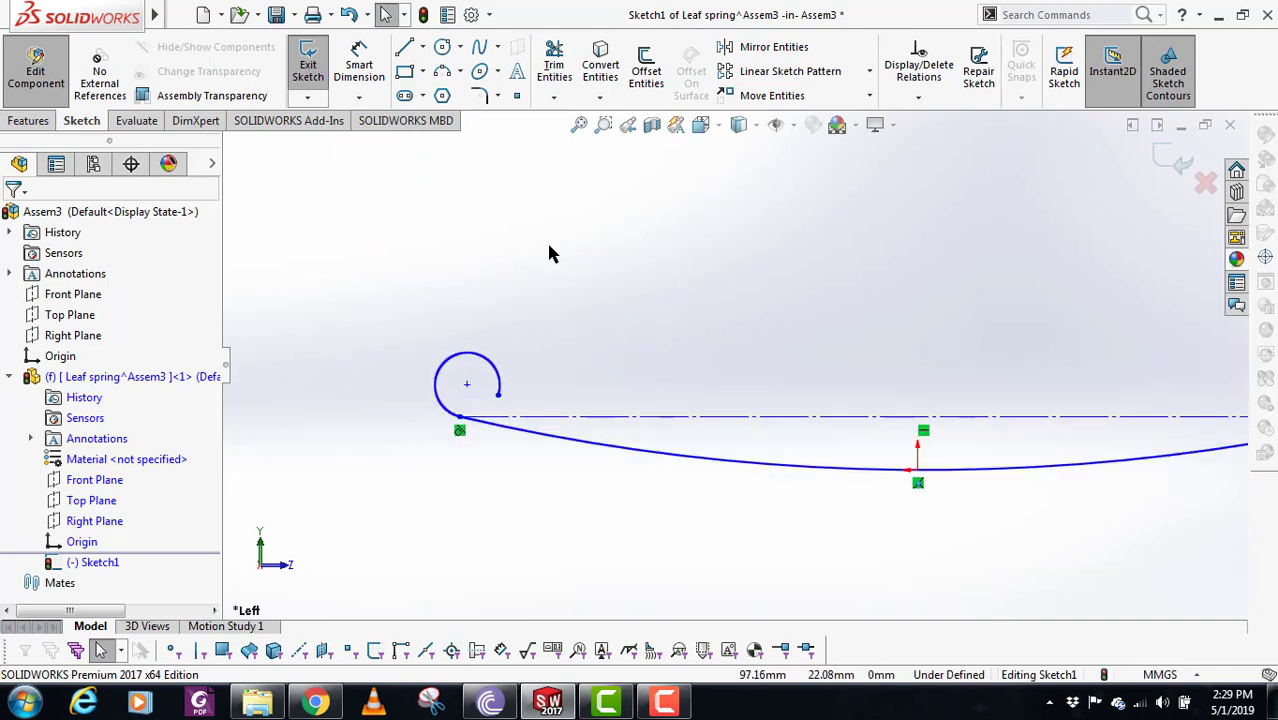
pyautogui.click(359, 62)
pyautogui.click(828, 420)
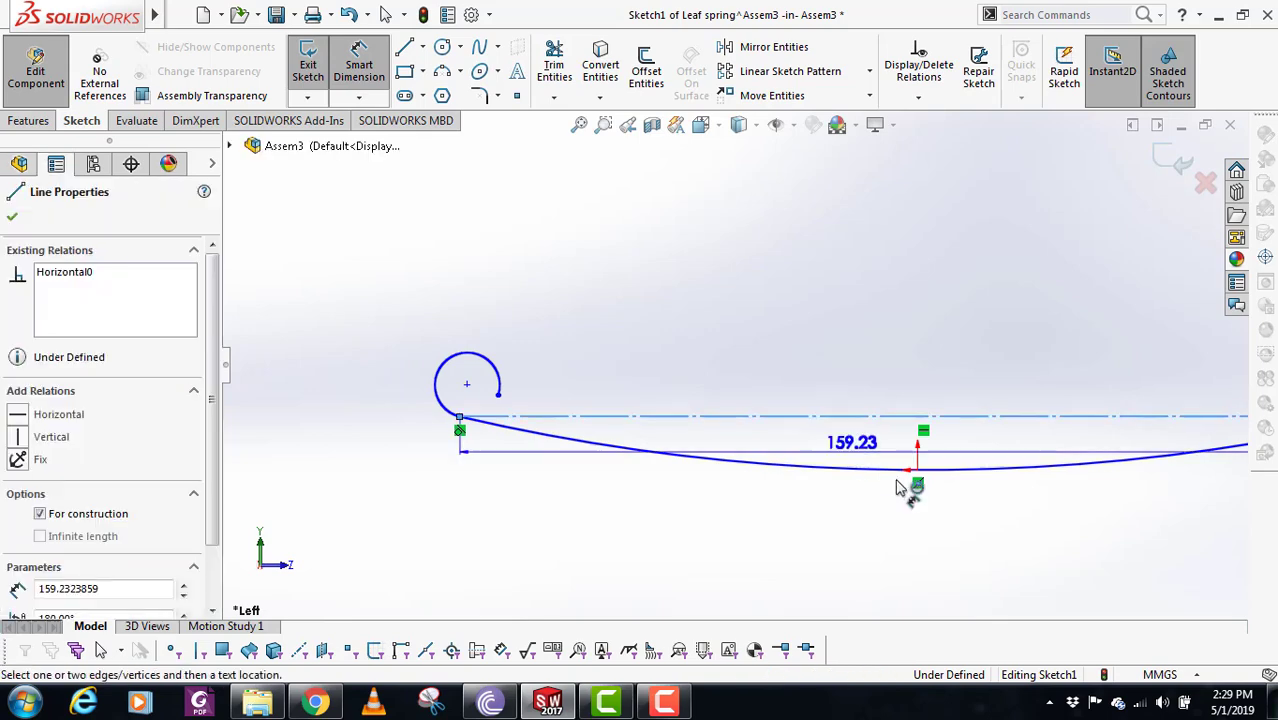
pyautogui.scroll(2, 900, 495)
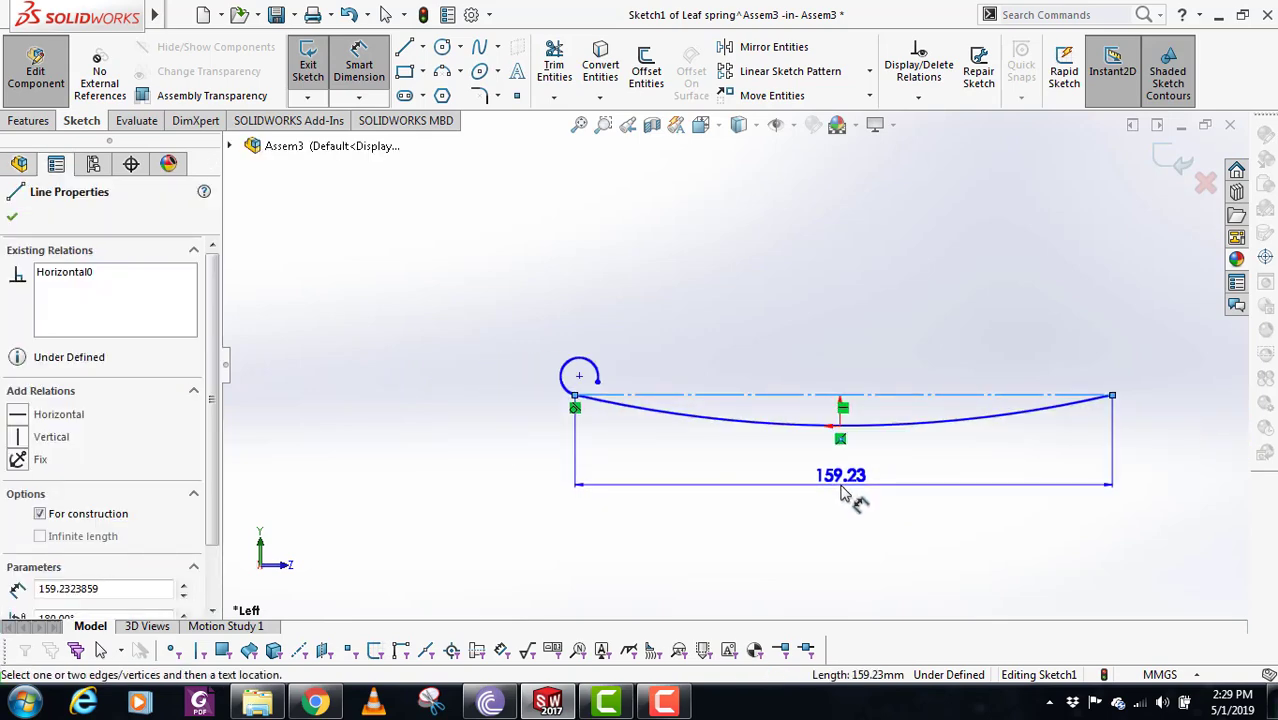
pyautogui.click(850, 494)
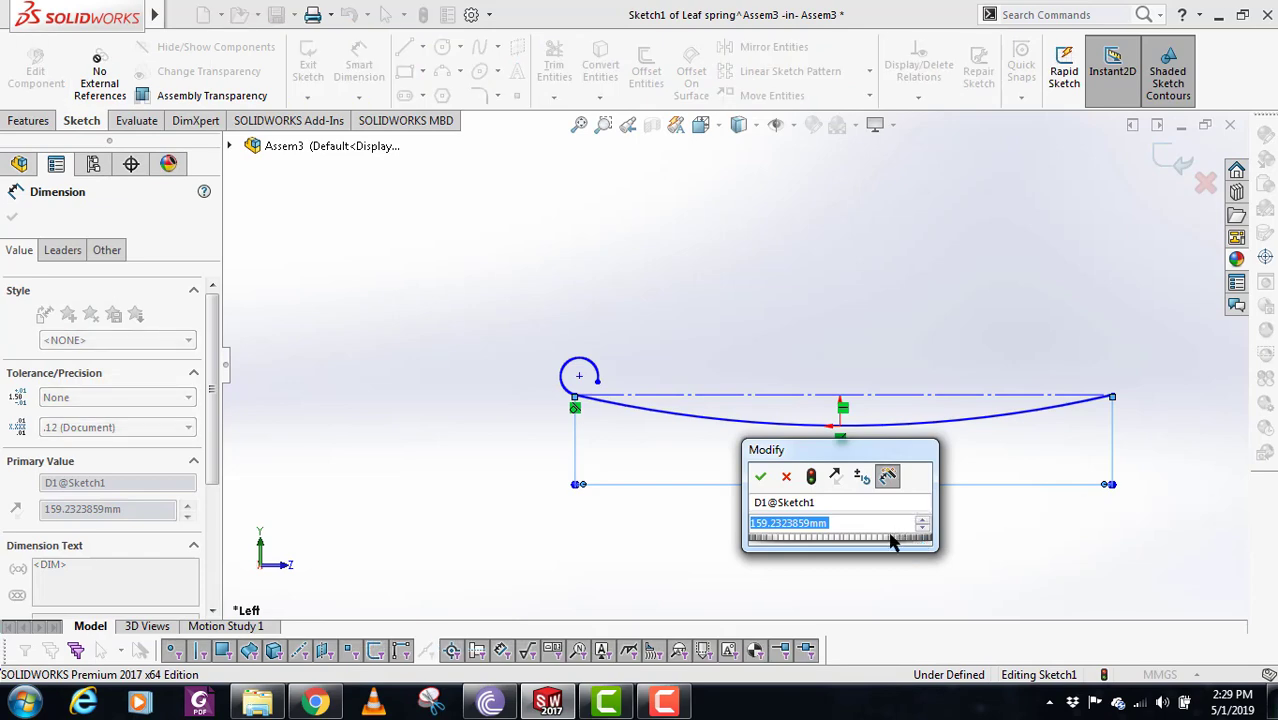
pyautogui.write('500')
pyautogui.press('Return')
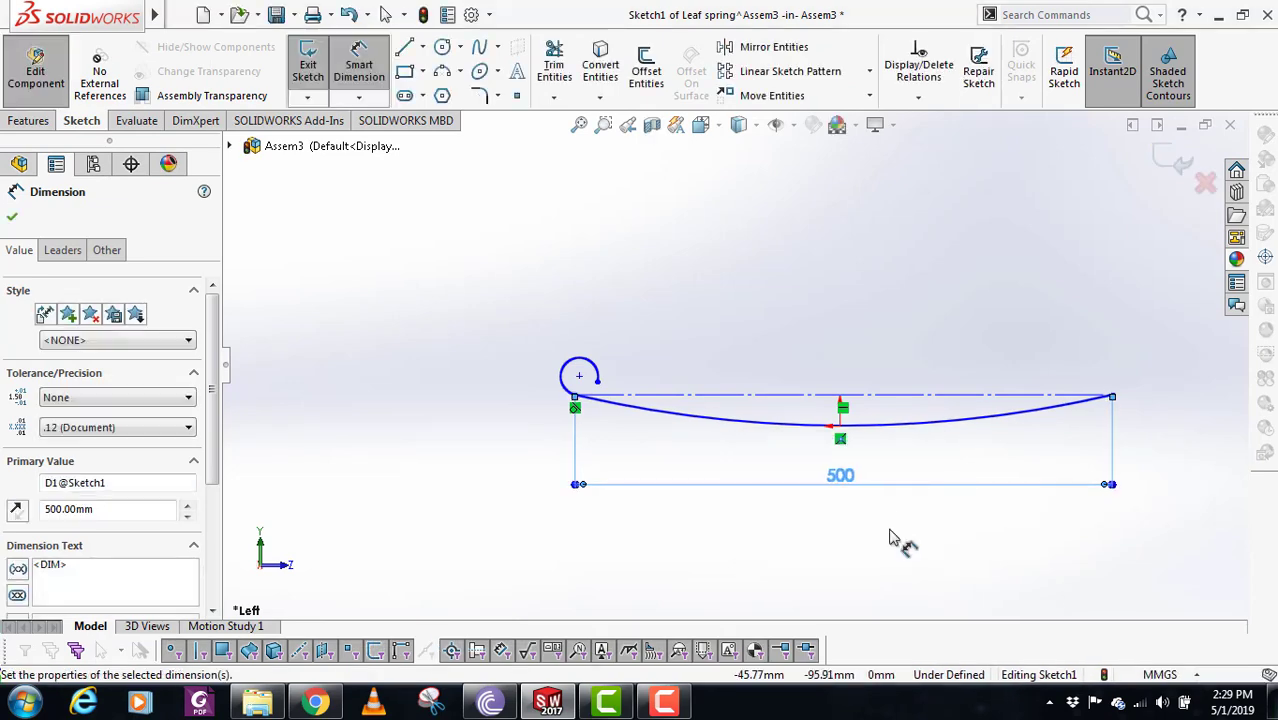
# - Dimension the long arc's radius, set it to 800 mm and leave the dimension command
pyautogui.scroll(1, 924, 392)
pyautogui.scroll(-3, 928, 417)
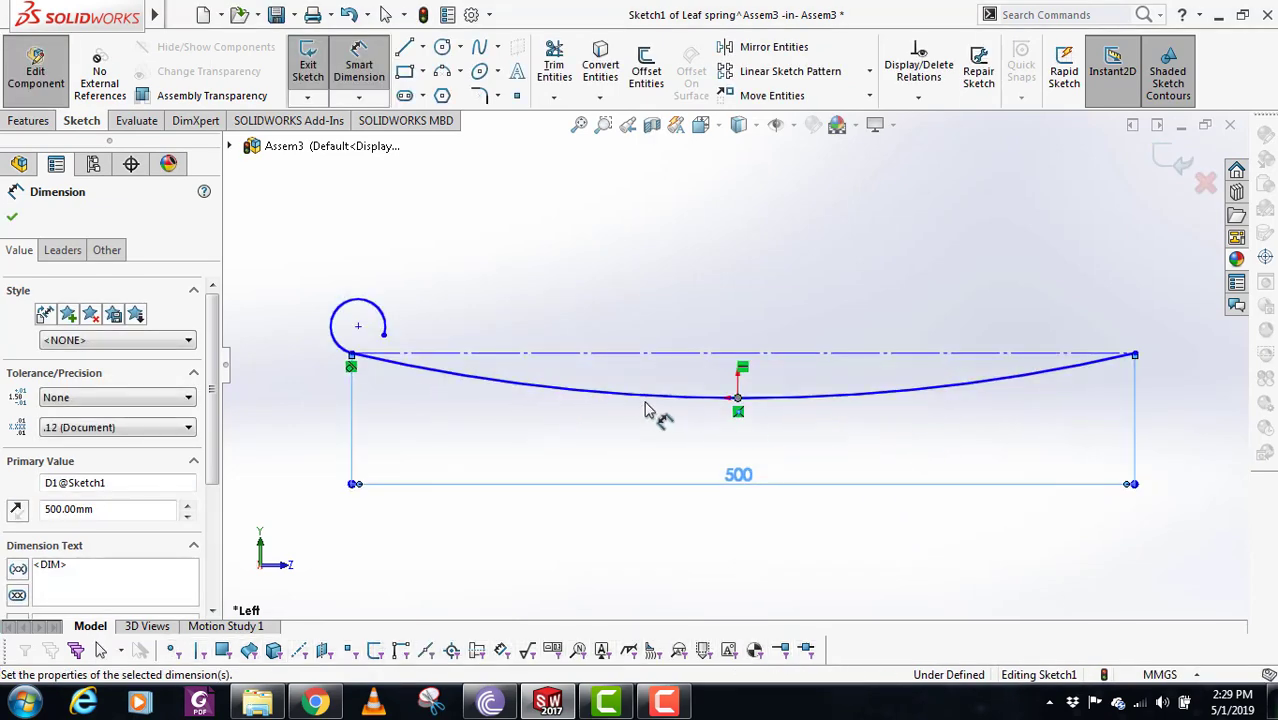
pyautogui.click(715, 410)
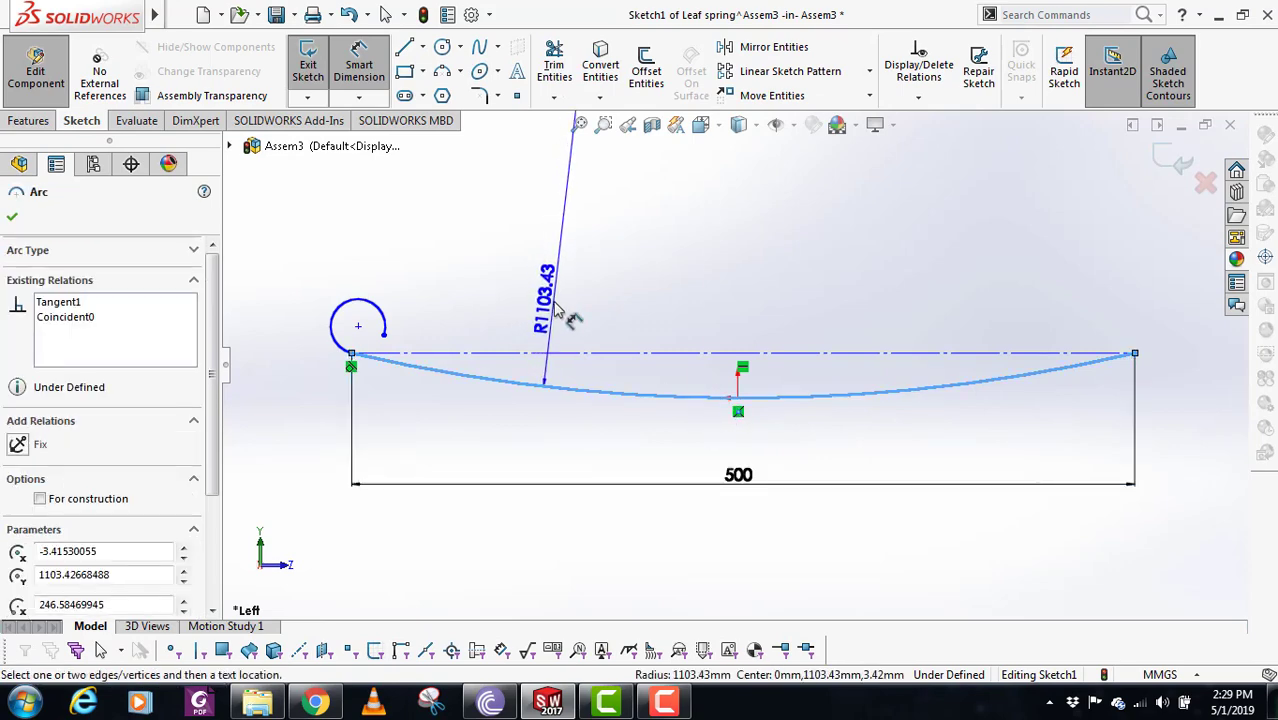
pyautogui.click(565, 345)
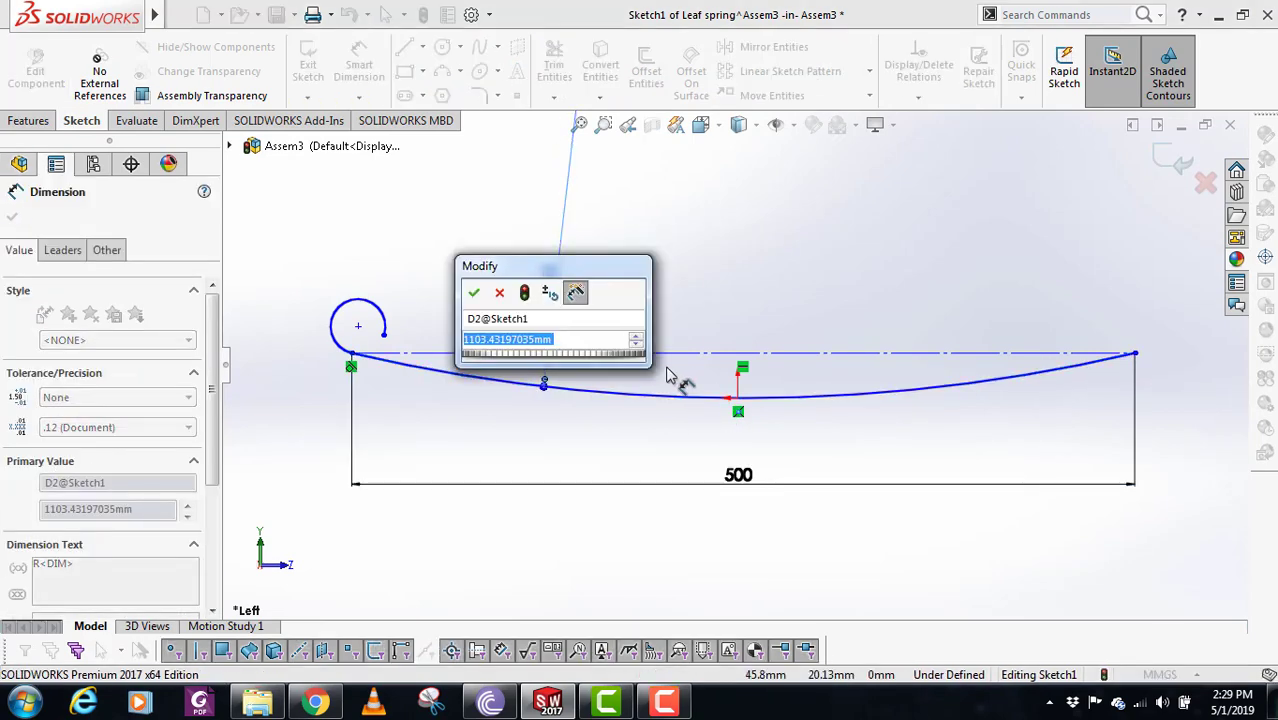
pyautogui.write('800')
pyautogui.press('Return')
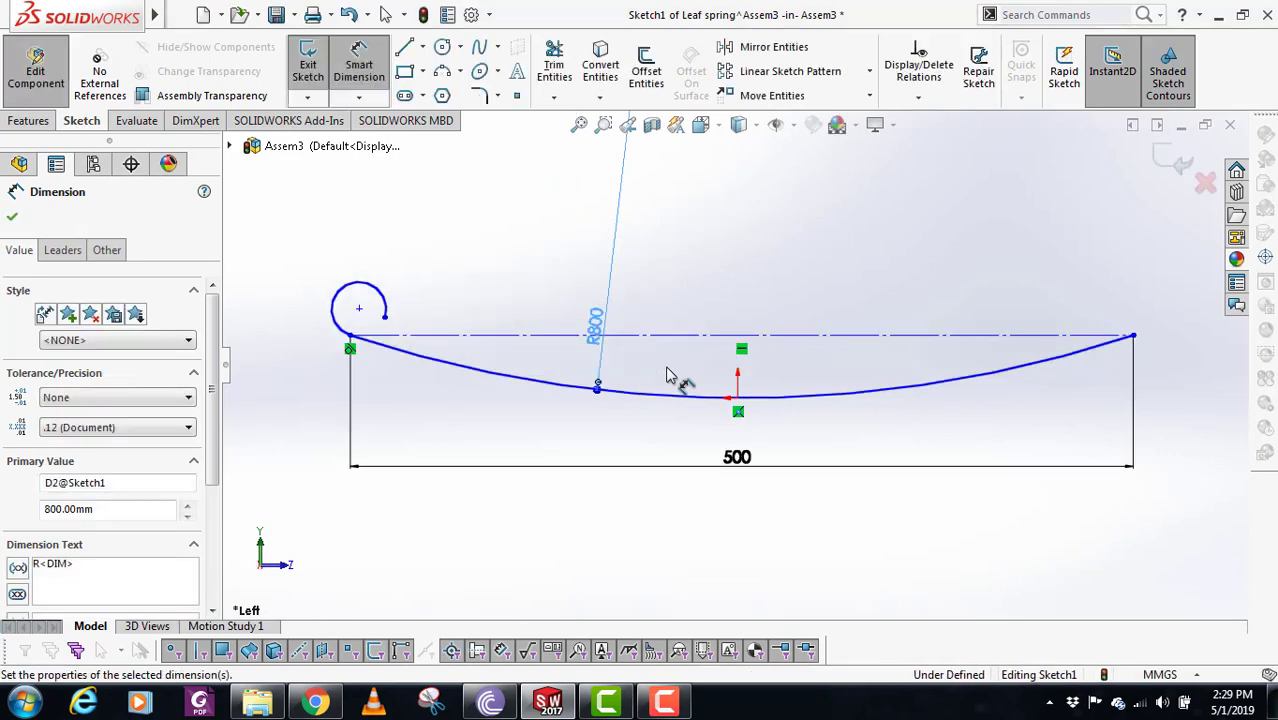
pyautogui.scroll(2, 800, 475)
pyautogui.click(785, 531)
pyautogui.scroll(4, 787, 472)
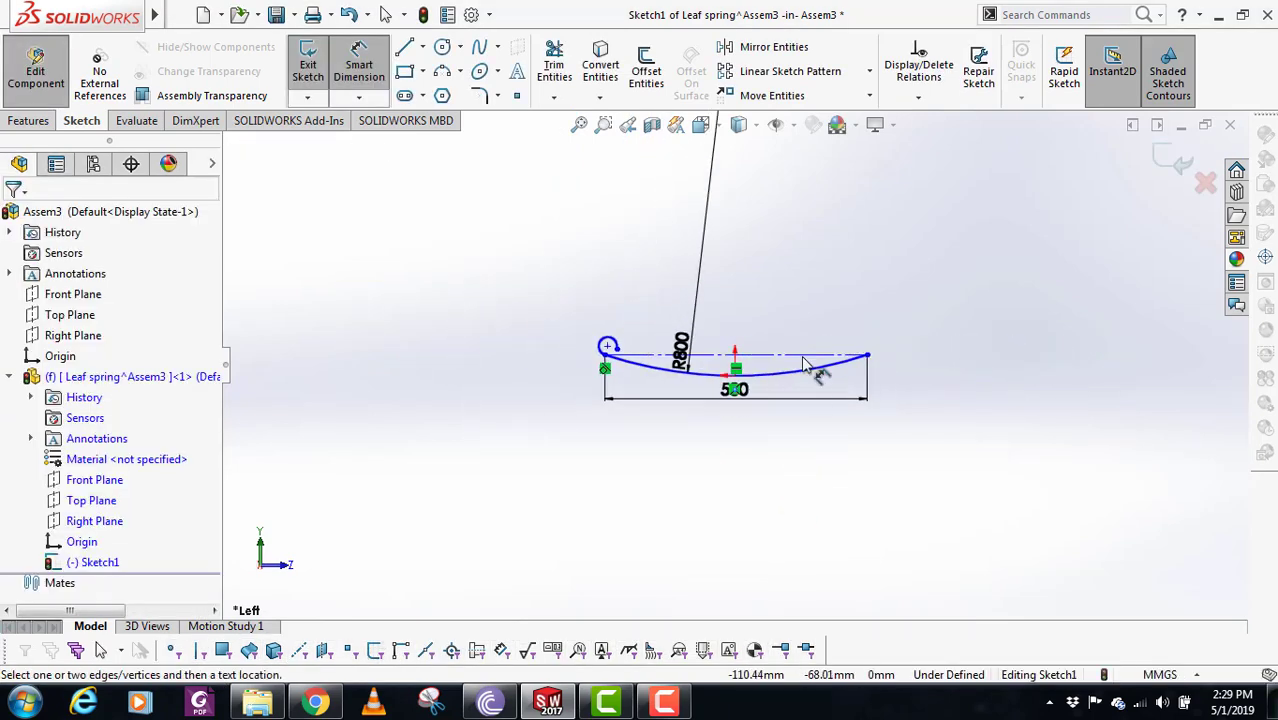
pyautogui.scroll(-4, 815, 362)
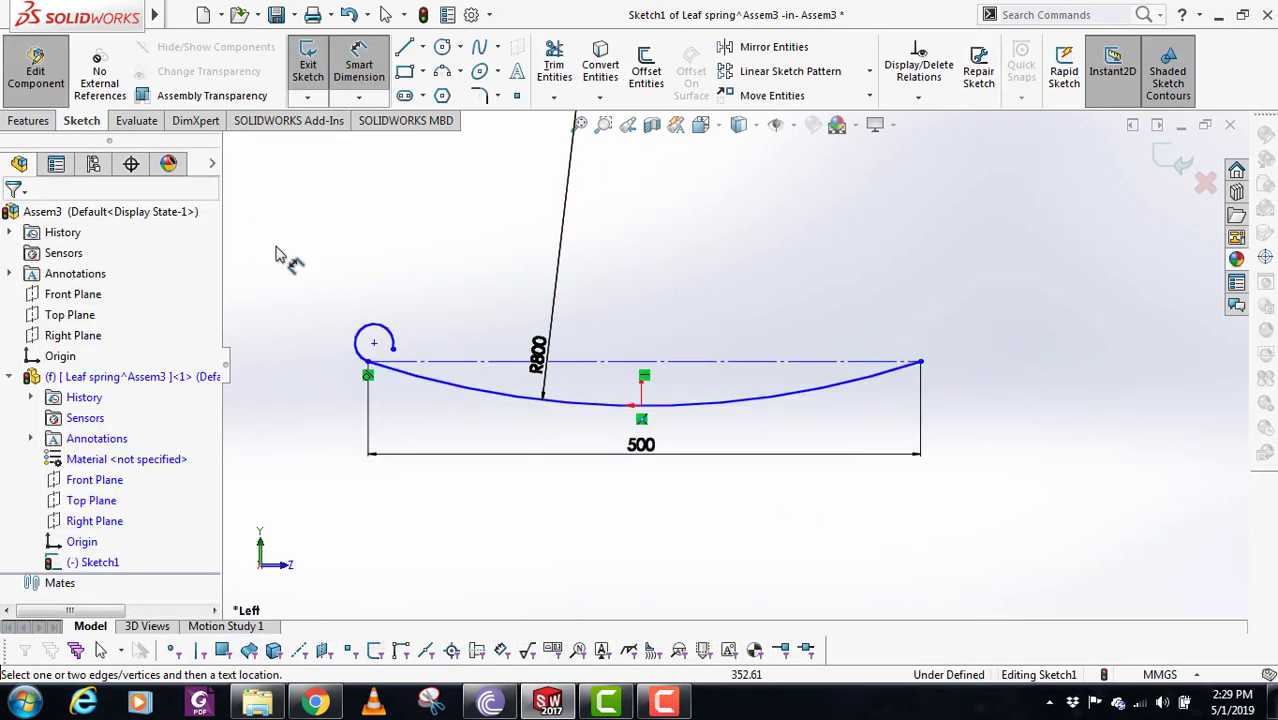
pyautogui.click(180, 14)
pyautogui.click(499, 220)
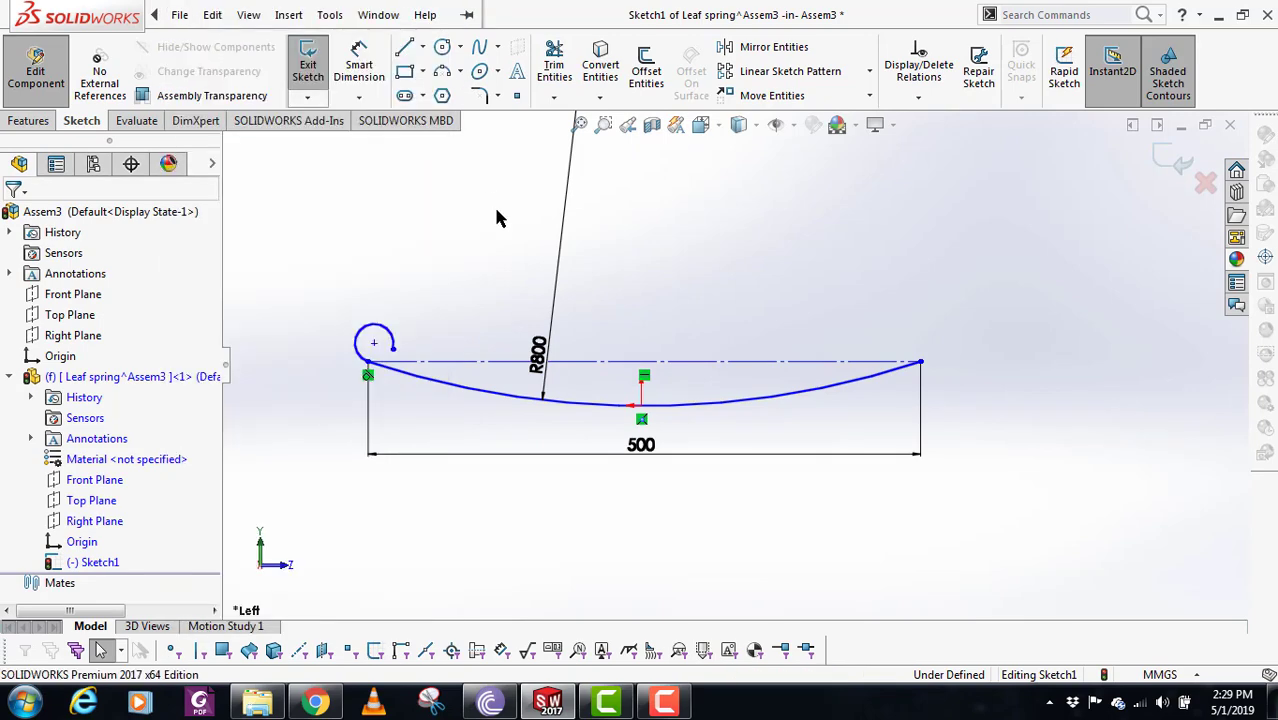
pyautogui.click(404, 47)
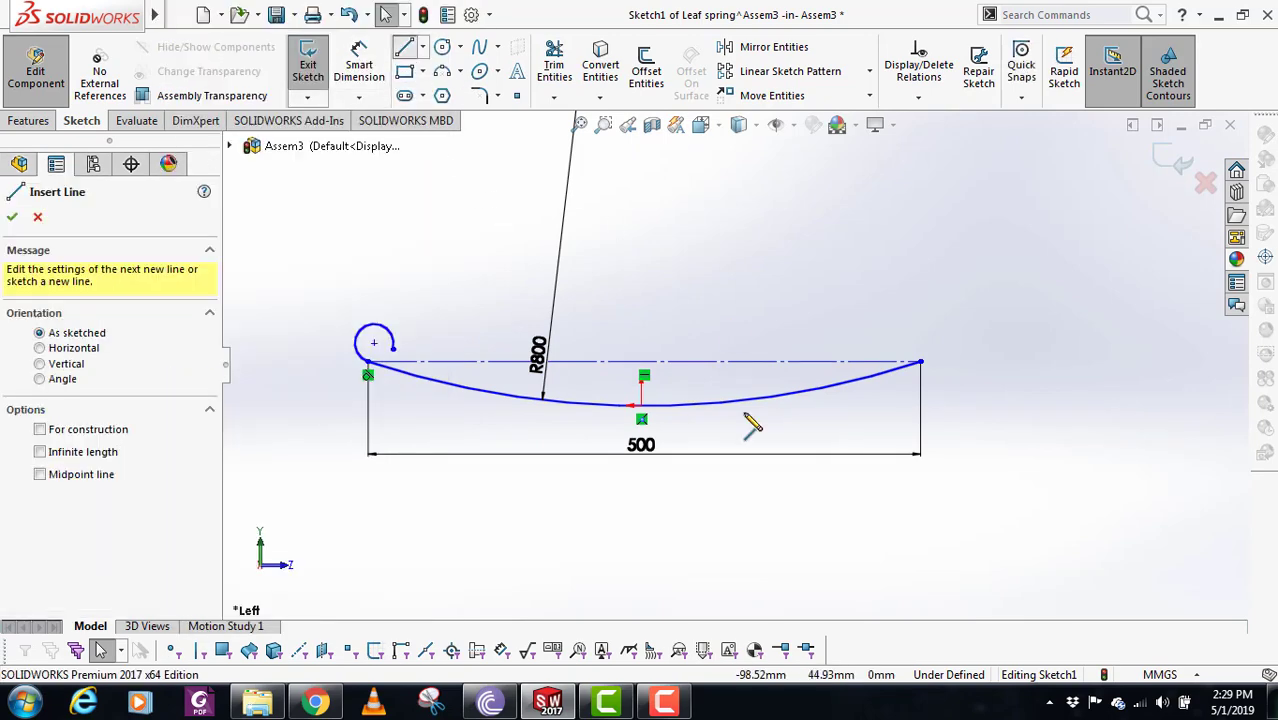
pyautogui.click(644, 361)
pyautogui.click(644, 405)
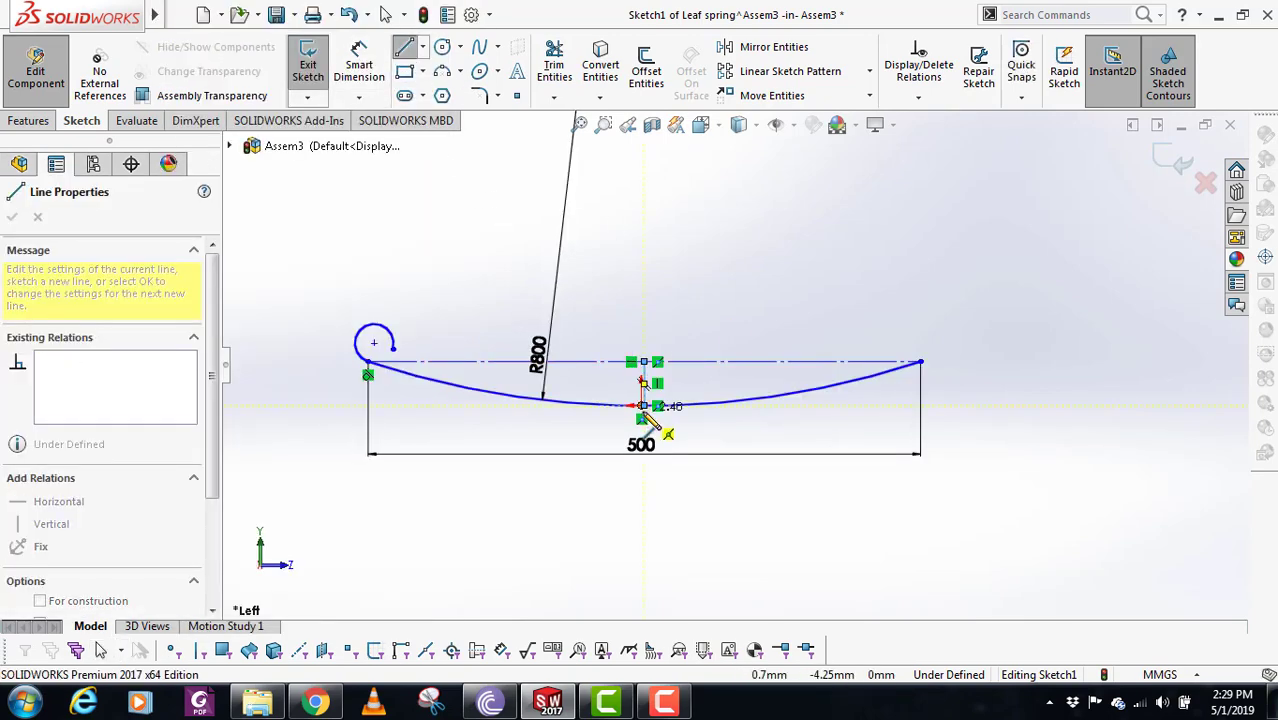
pyautogui.press('Escape')
pyautogui.scroll(-4, 650, 410)
pyautogui.click(648, 362)
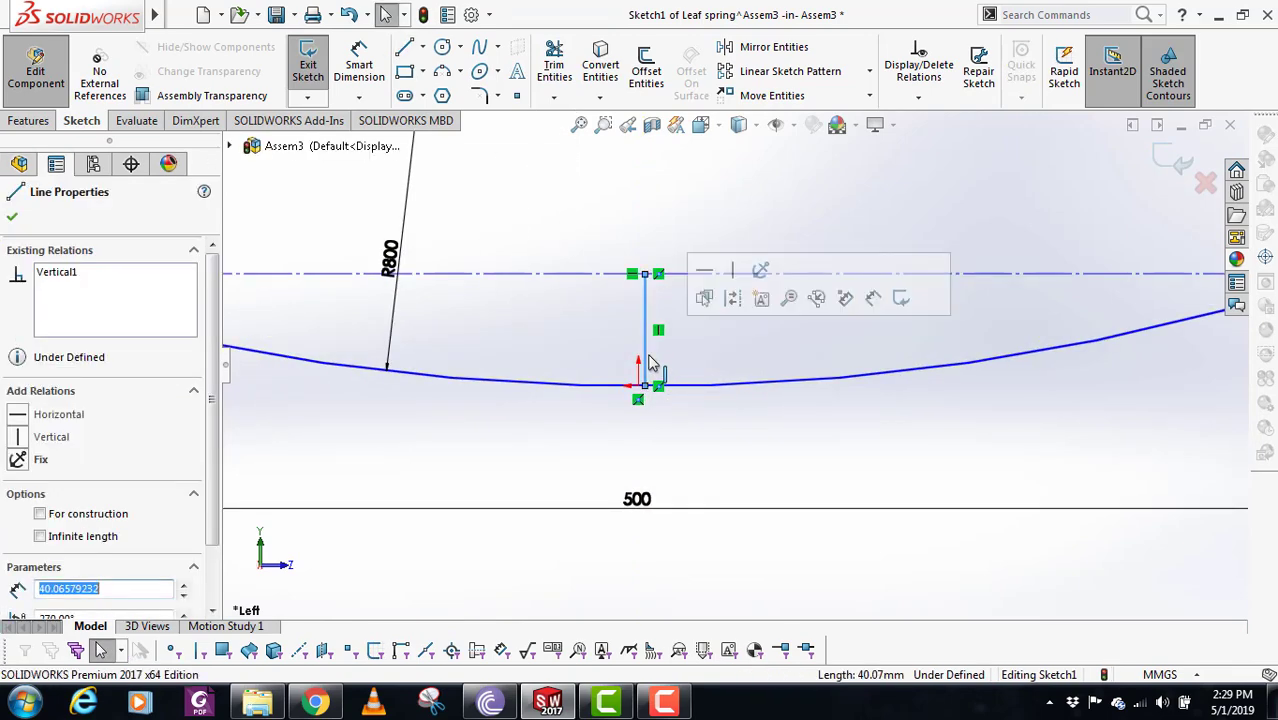
pyautogui.press('Delete')
# - Draw a line from the horizontal construction line's midpoint to the origin, make it vertical and convert it to construction geometry
pyautogui.scroll(-1, 676, 356)
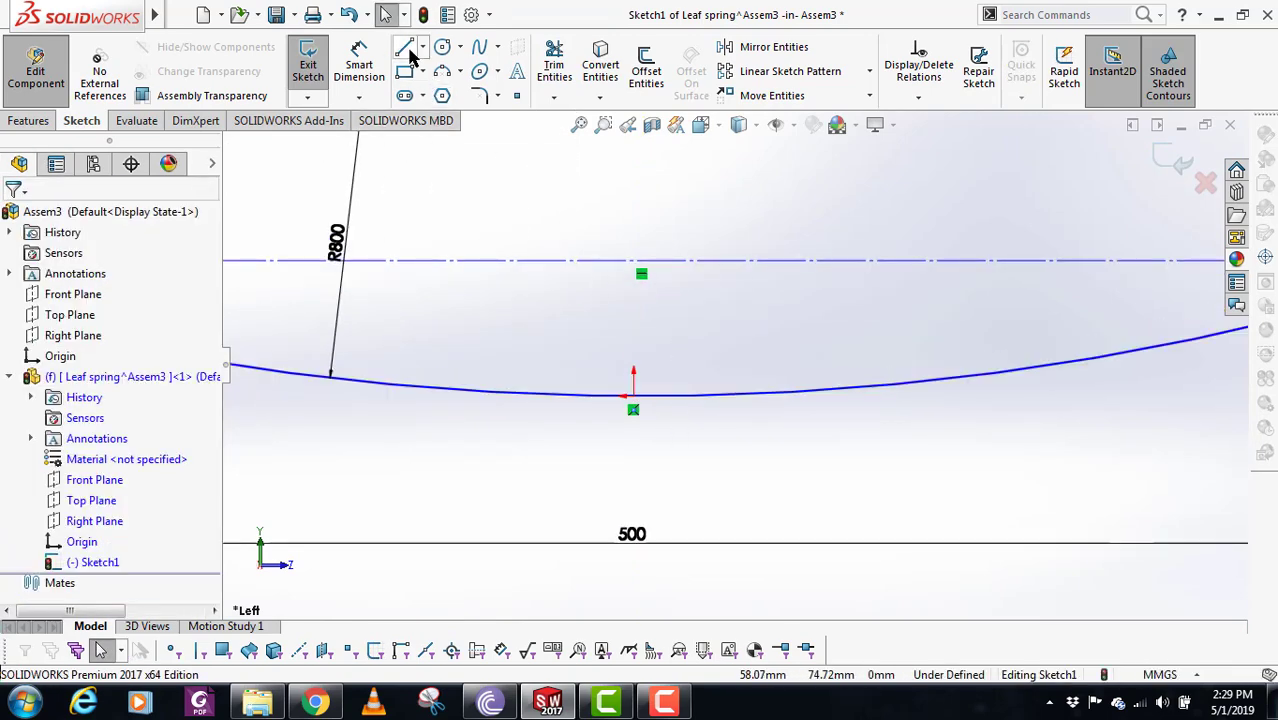
pyautogui.click(404, 47)
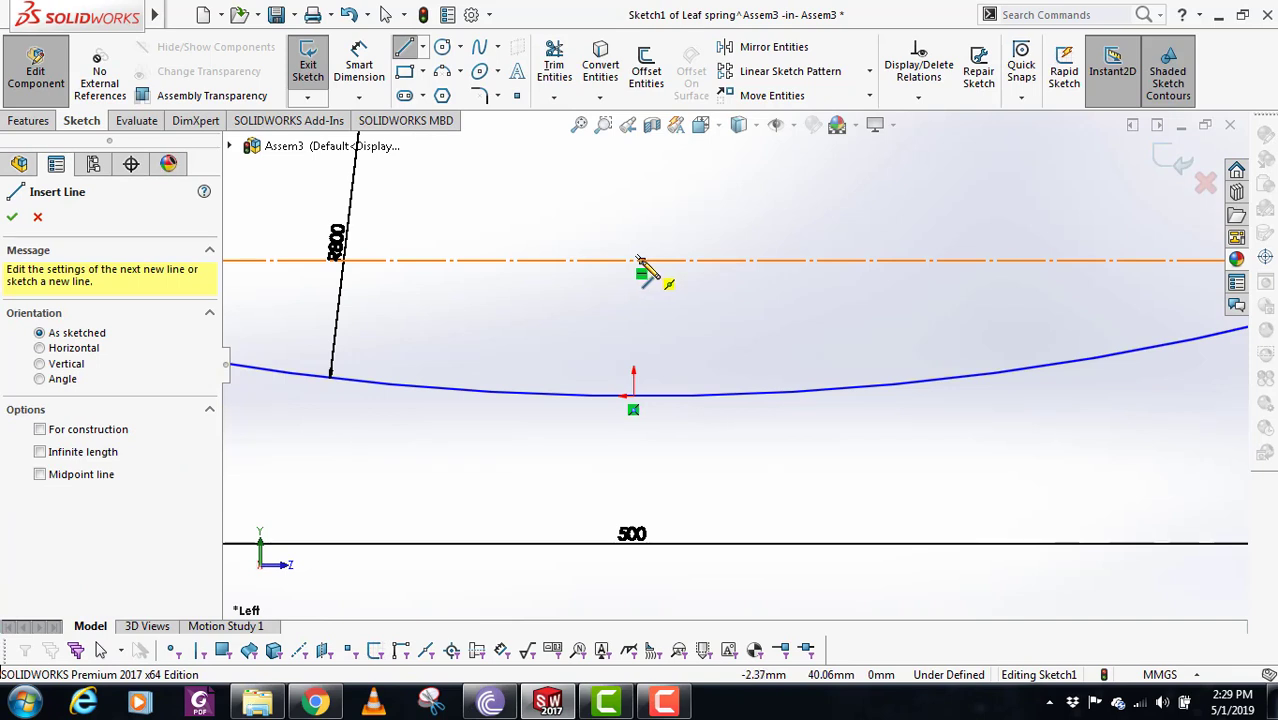
pyautogui.click(641, 262)
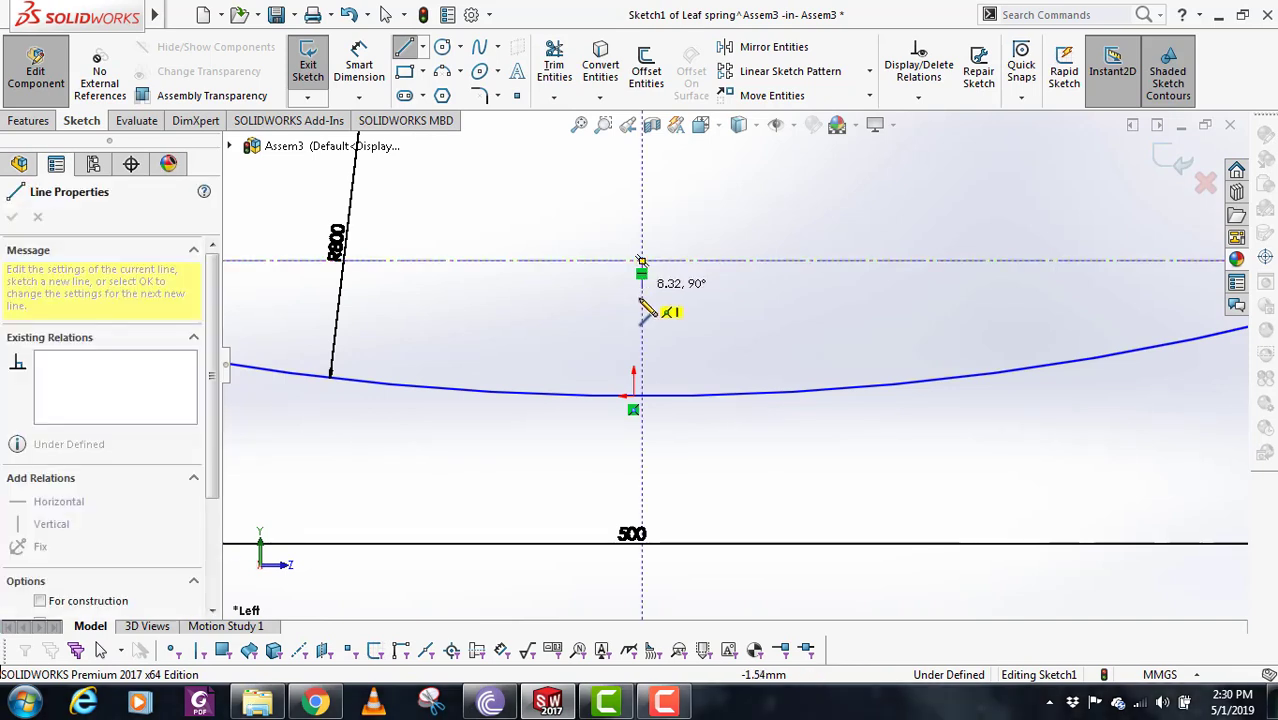
pyautogui.click(631, 398)
pyautogui.press('Escape')
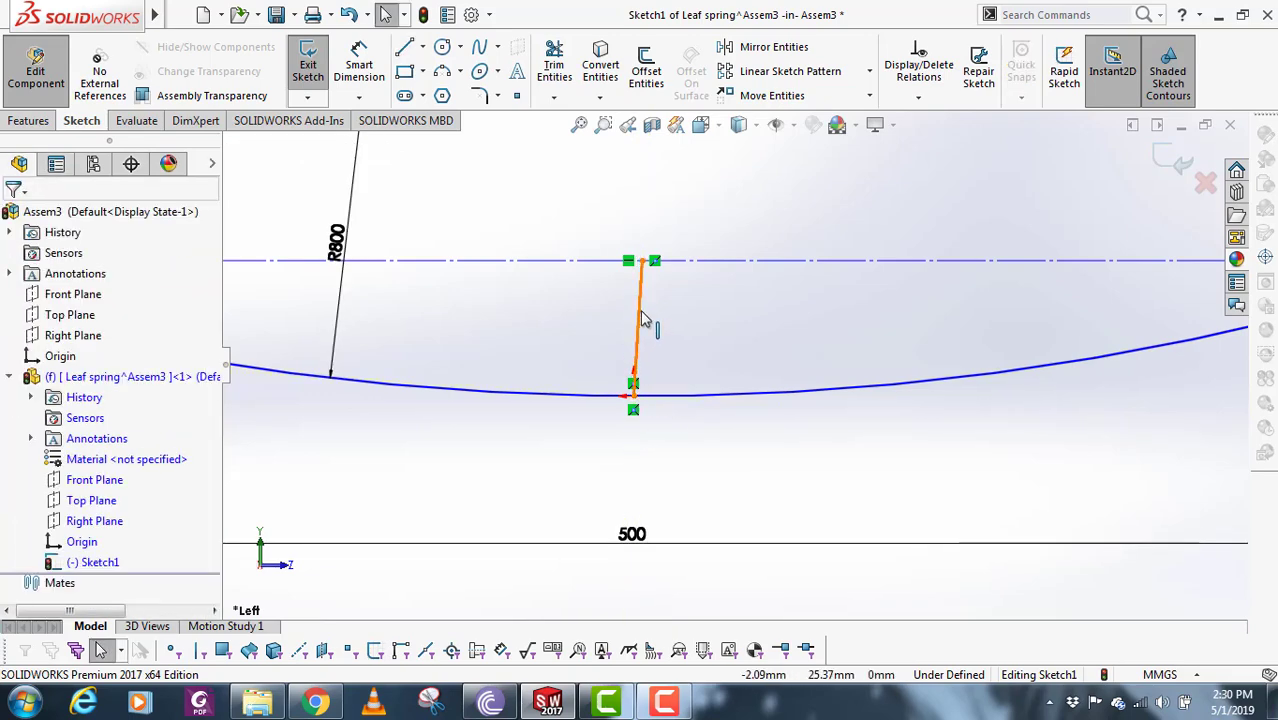
pyautogui.click(643, 320)
pyautogui.click(22, 437)
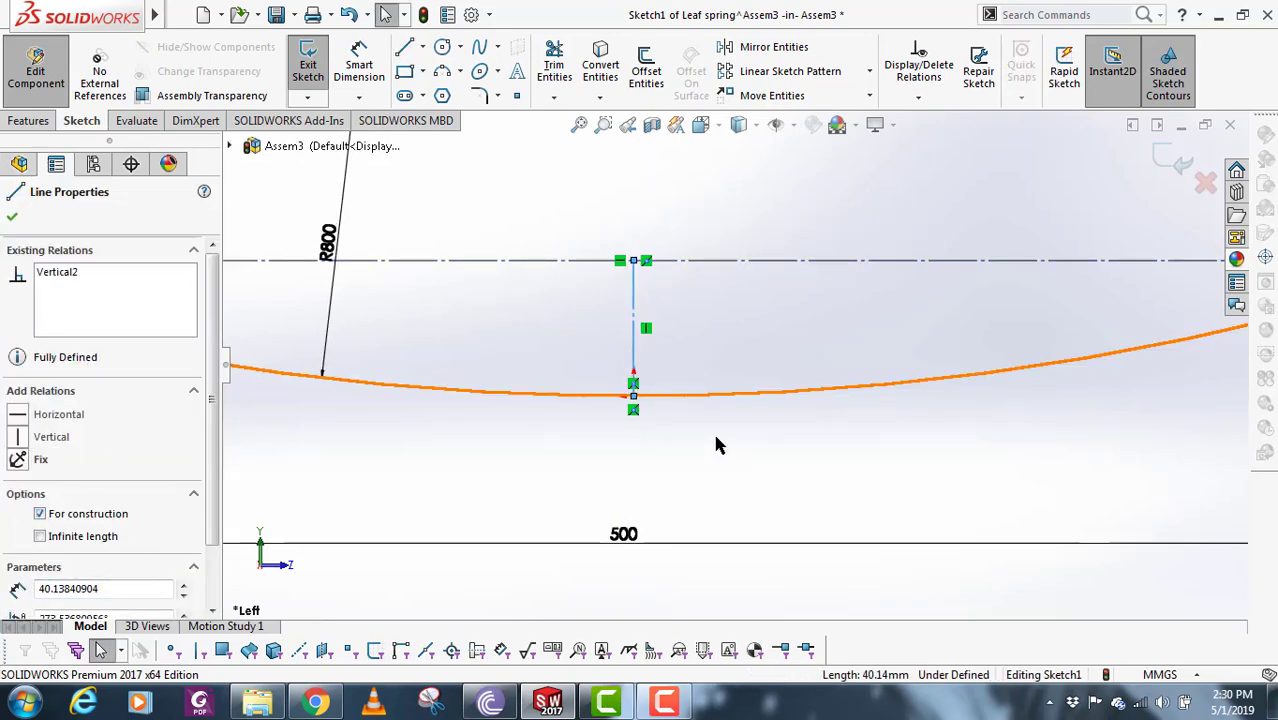
pyautogui.click(740, 456)
# - Dimension the small end arc and set its radius to 12 mm
pyautogui.scroll(3, 750, 460)
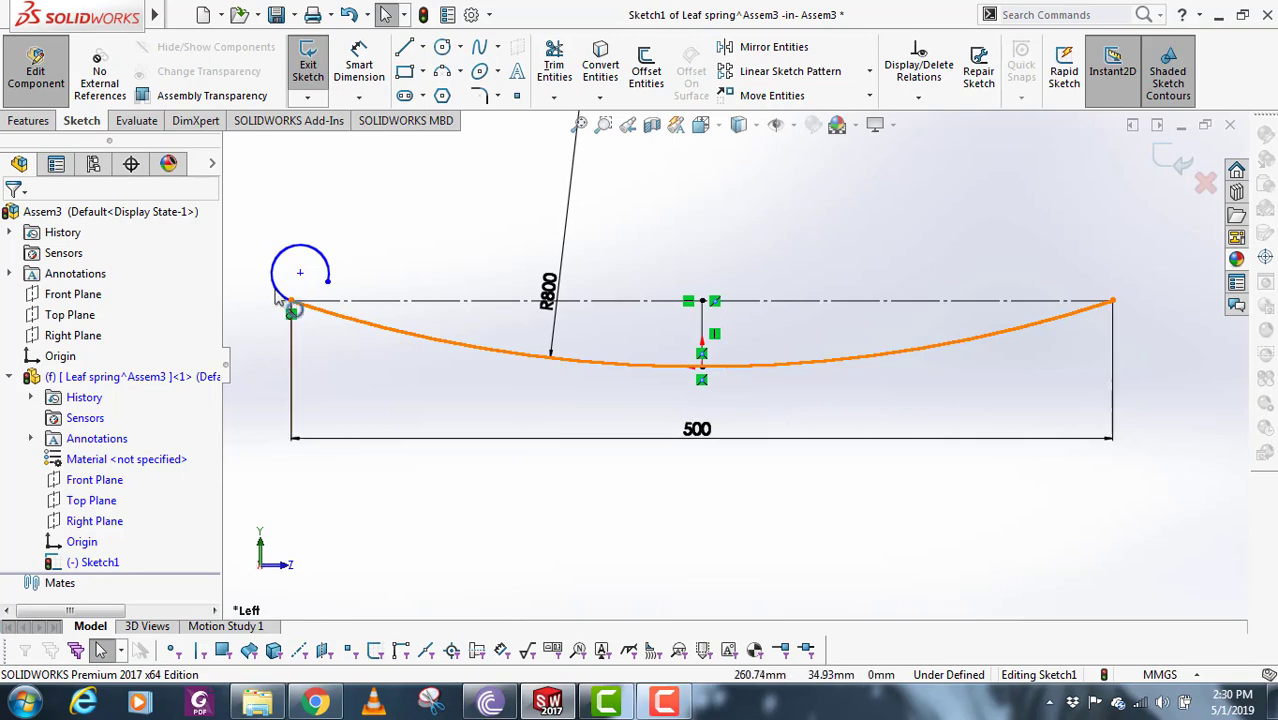
pyautogui.click(359, 65)
pyautogui.click(318, 262)
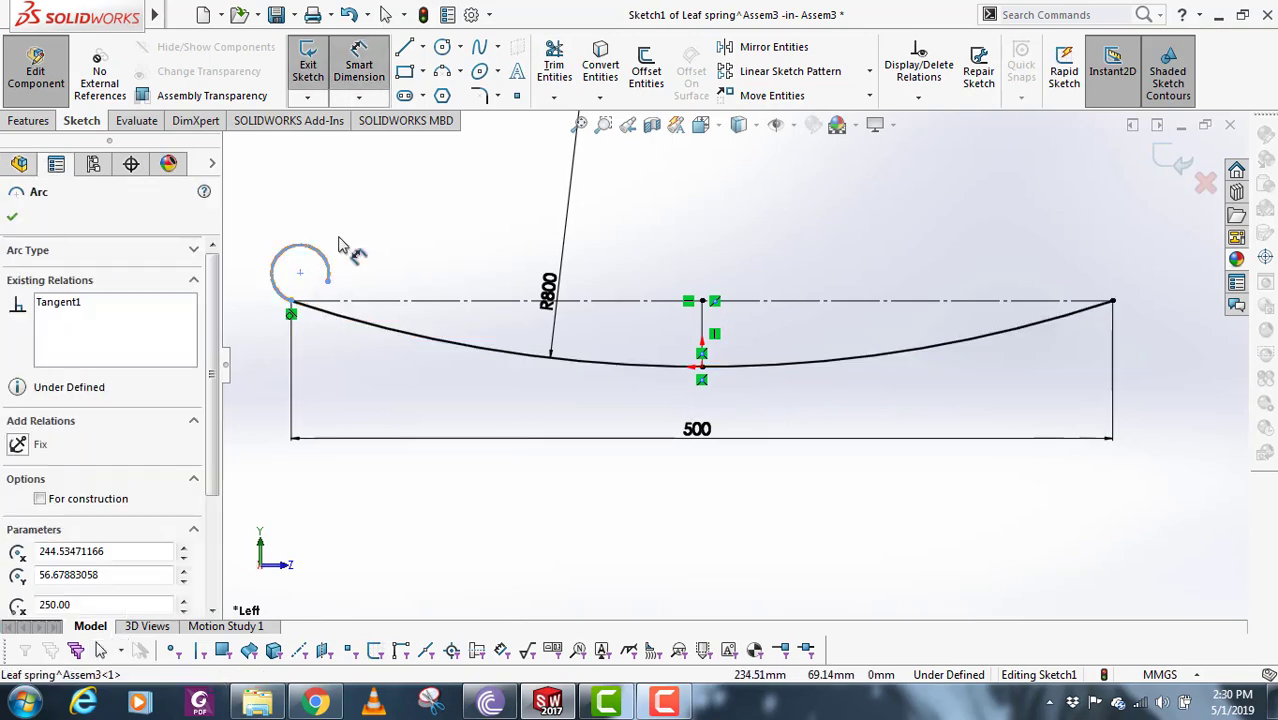
pyautogui.click(520, 268)
pyautogui.write('12')
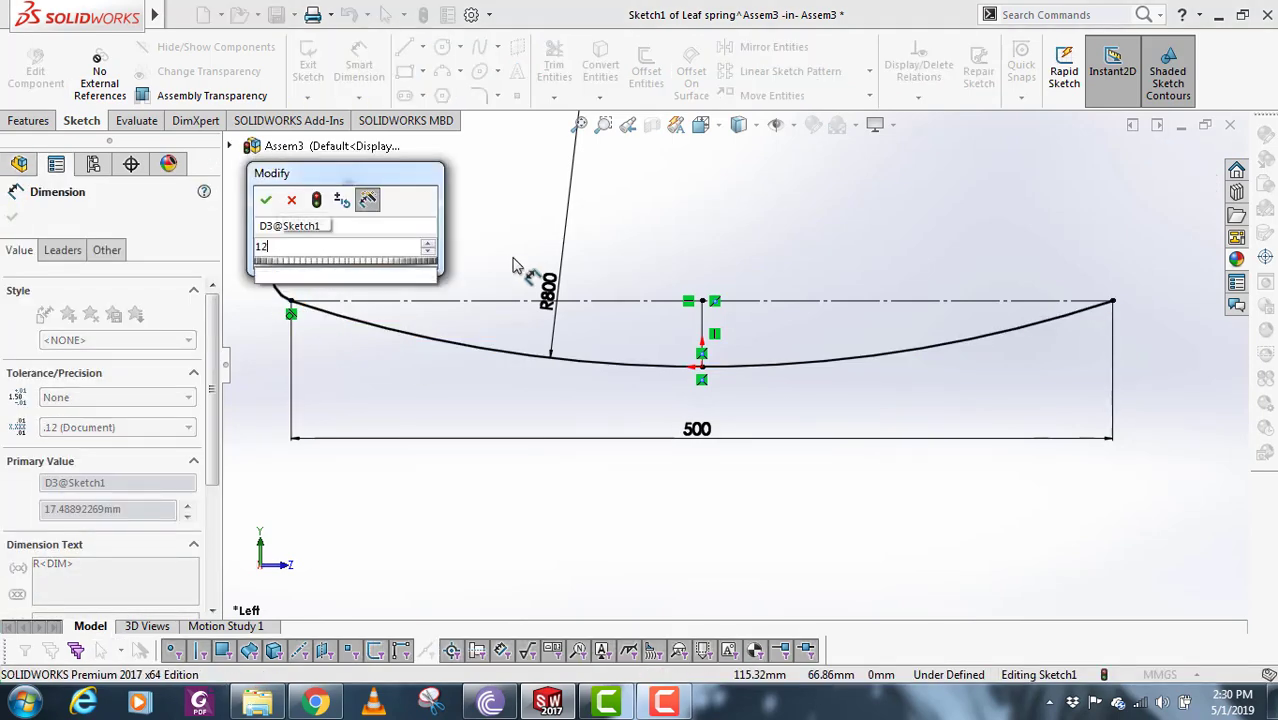
pyautogui.press('Return')
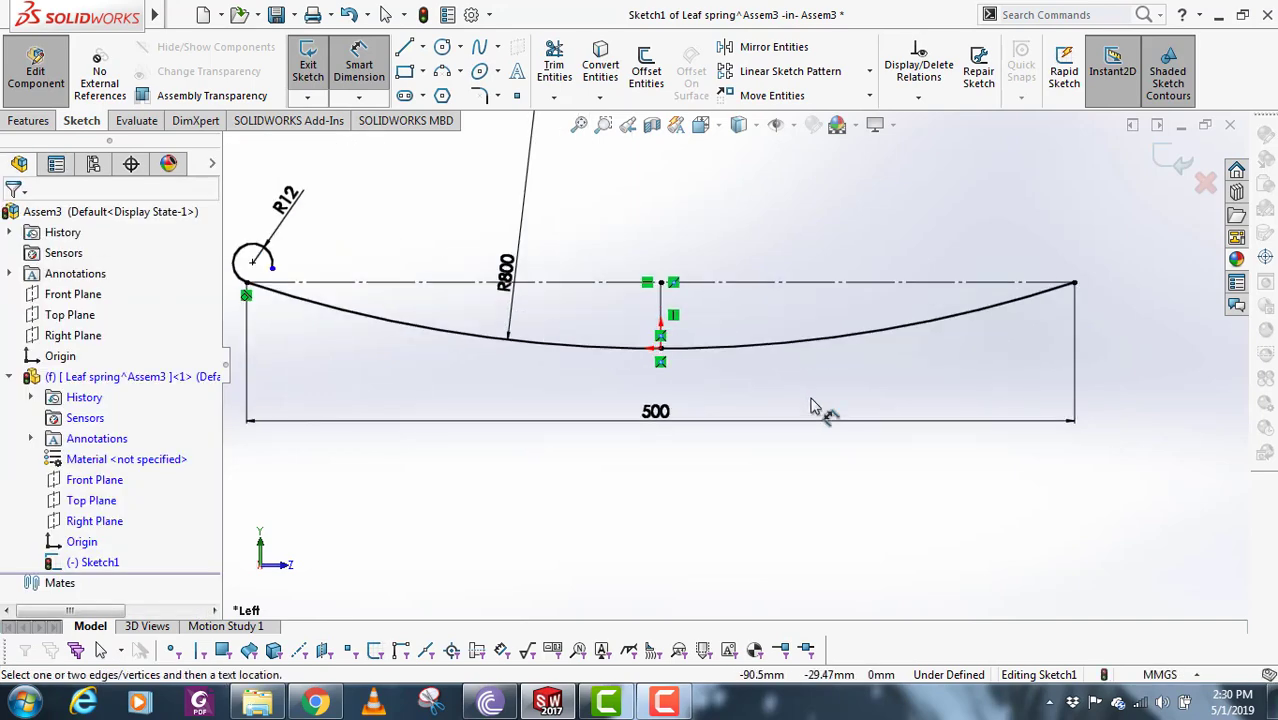
pyautogui.scroll(3, 700, 330)
pyautogui.press('Escape')
# - Mirror the small end arc about the vertical construction line, keeping the original, to form the eye at the other end
pyautogui.scroll(-3, 679, 288)
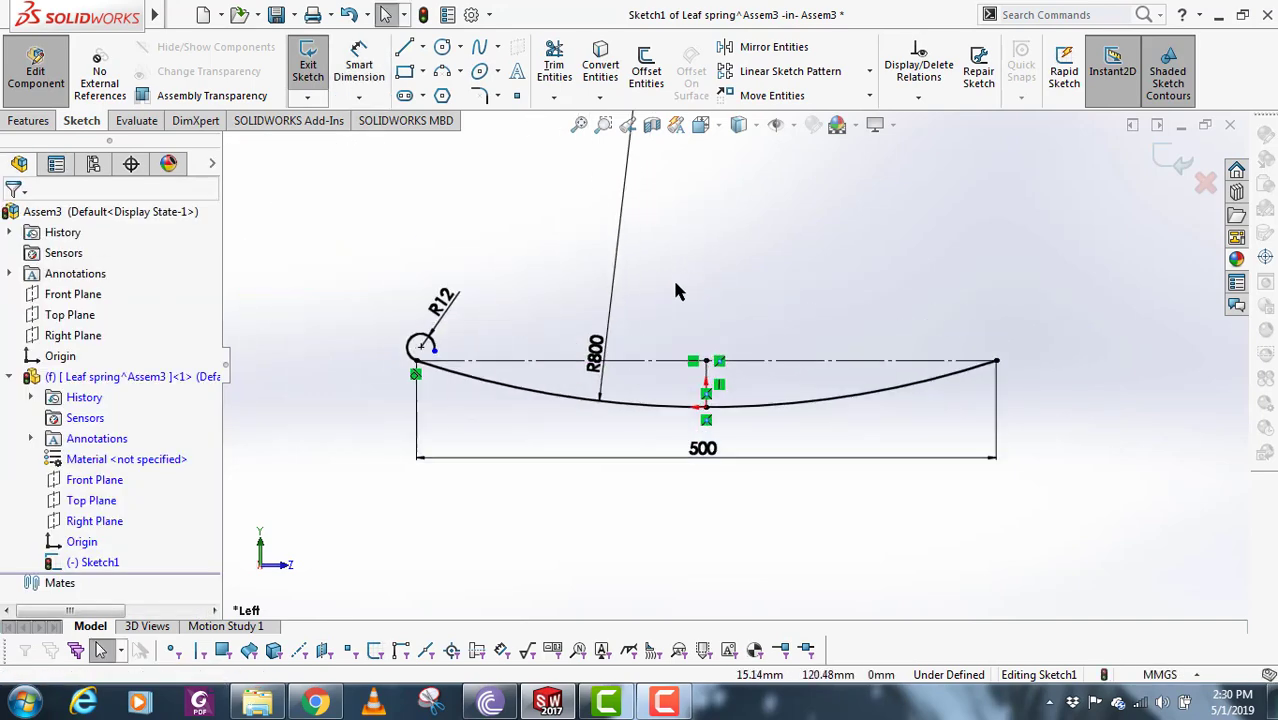
pyautogui.click(319, 392)
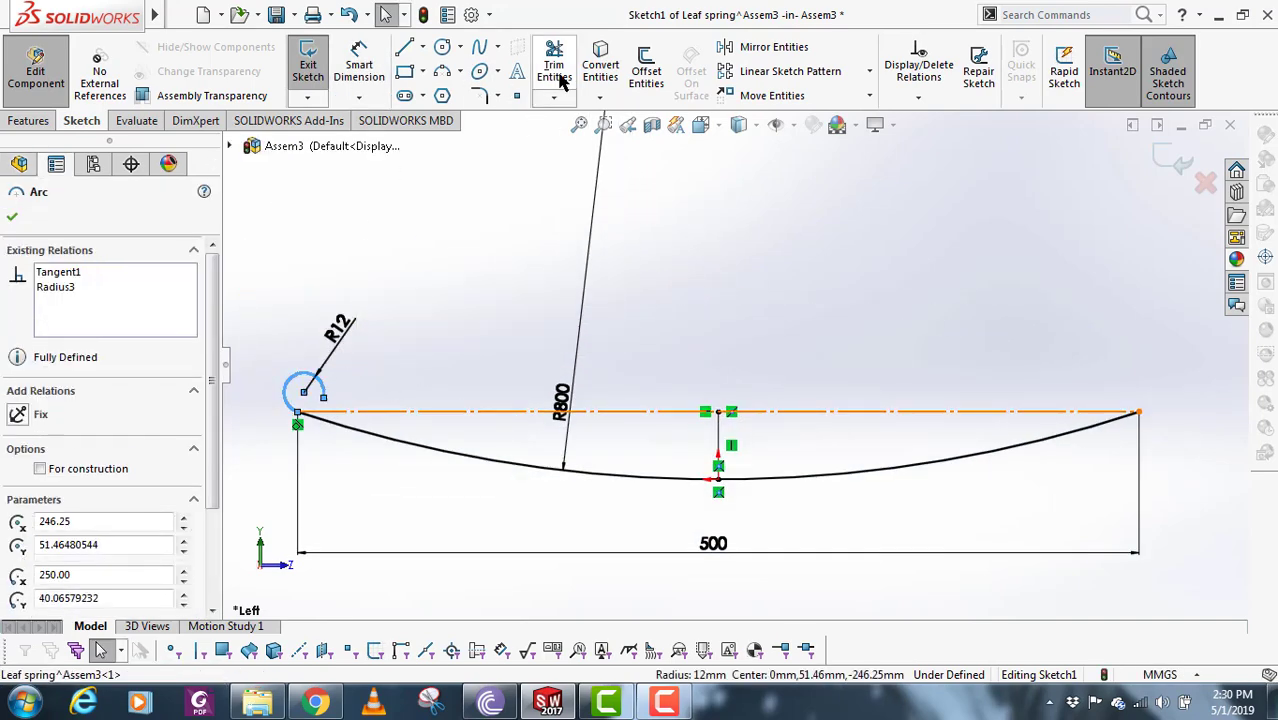
pyautogui.click(780, 50)
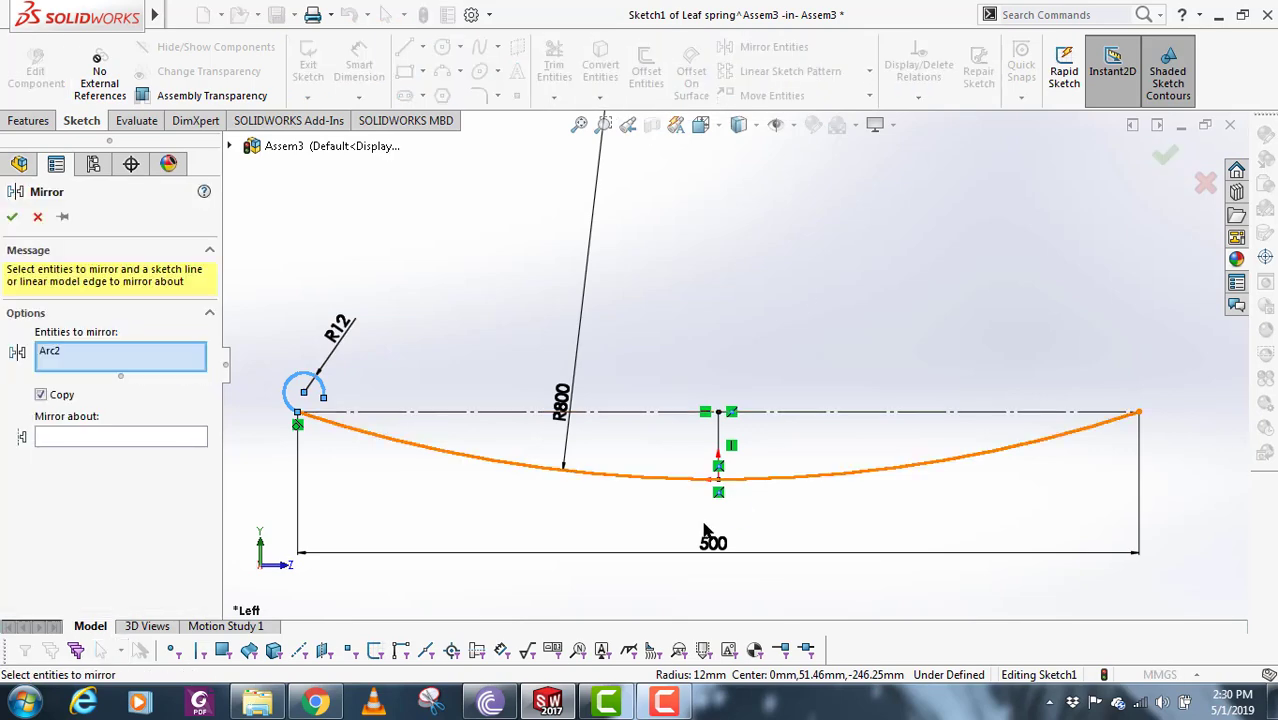
pyautogui.click(84, 432)
pyautogui.click(718, 445)
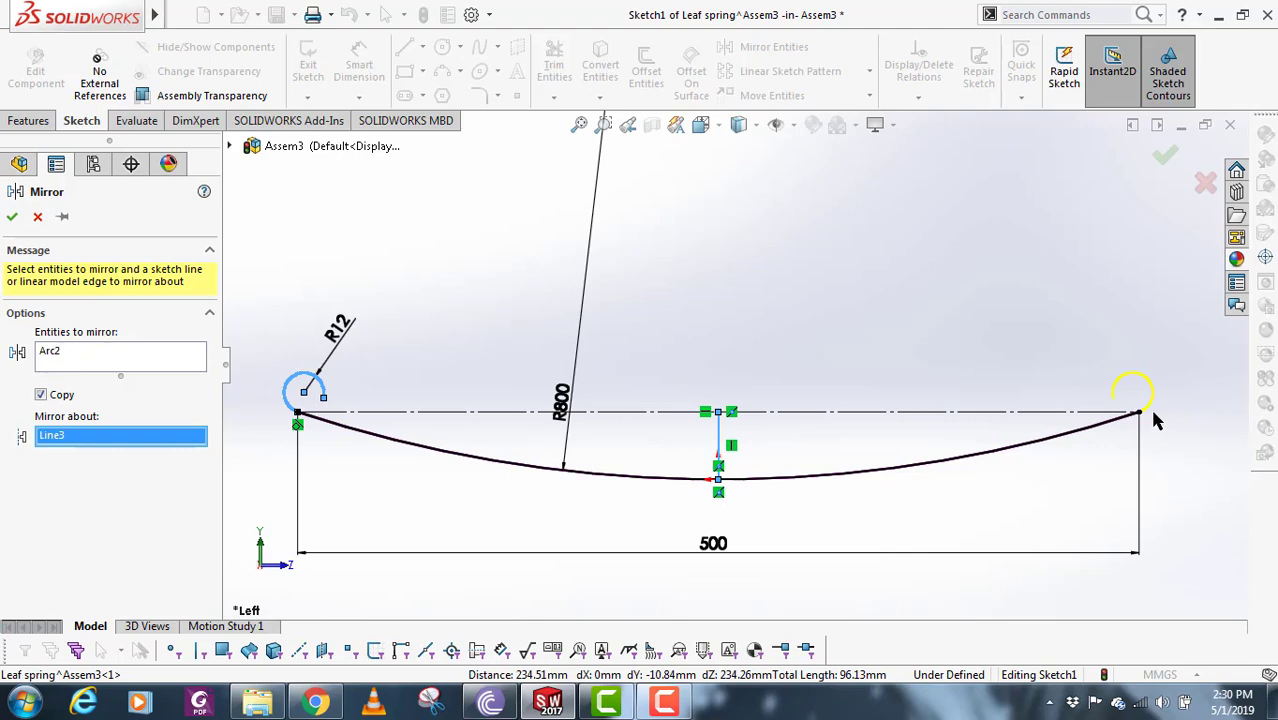
pyautogui.click(12, 217)
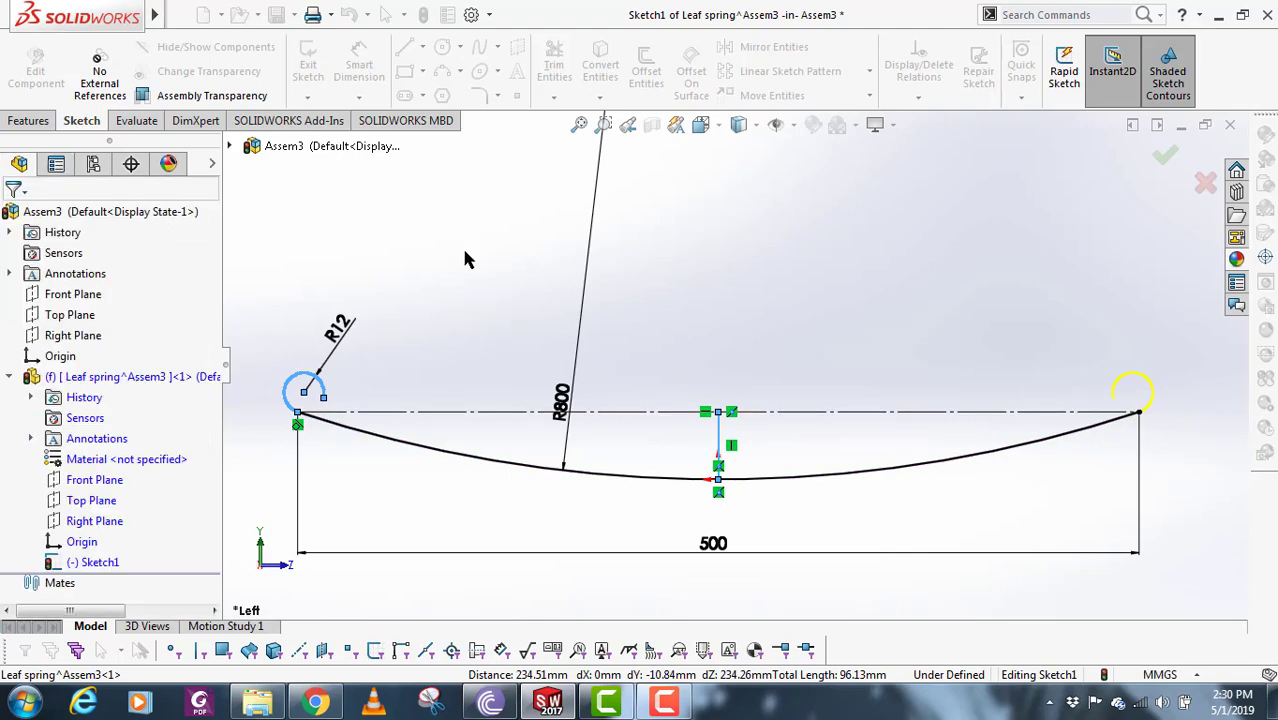
# - Finish the leaf spring's profile sketch, exit it and display the commands for creating solid features
pyautogui.scroll(3, 790, 353)
pyautogui.scroll(-5, 750, 403)
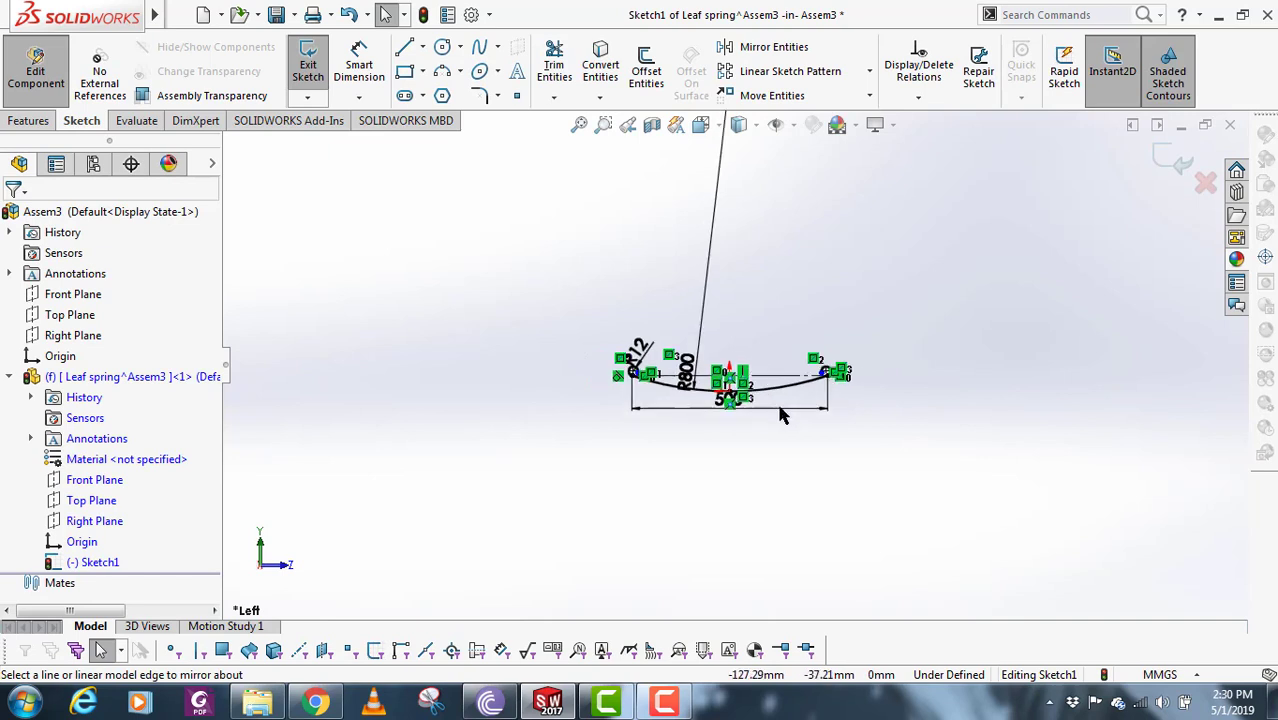
pyautogui.moveTo(615, 395); pyautogui.dragTo(588, 409, button='middle')
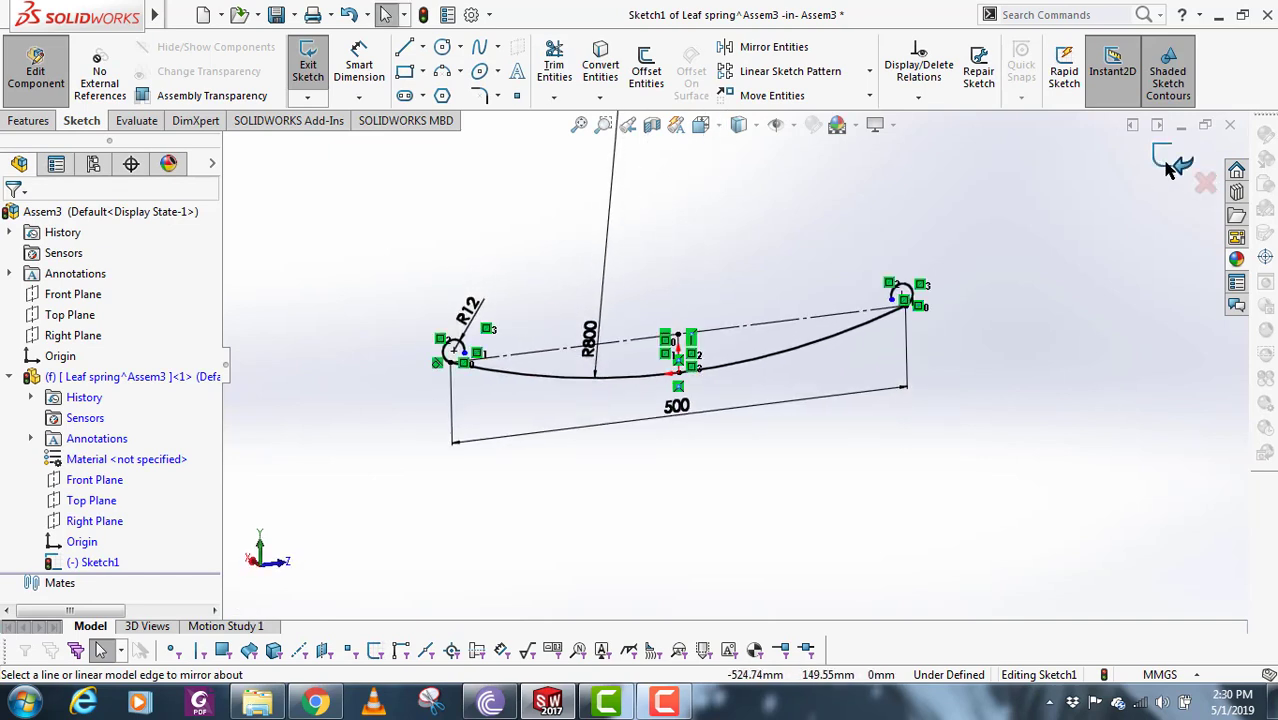
pyautogui.click(1170, 166)
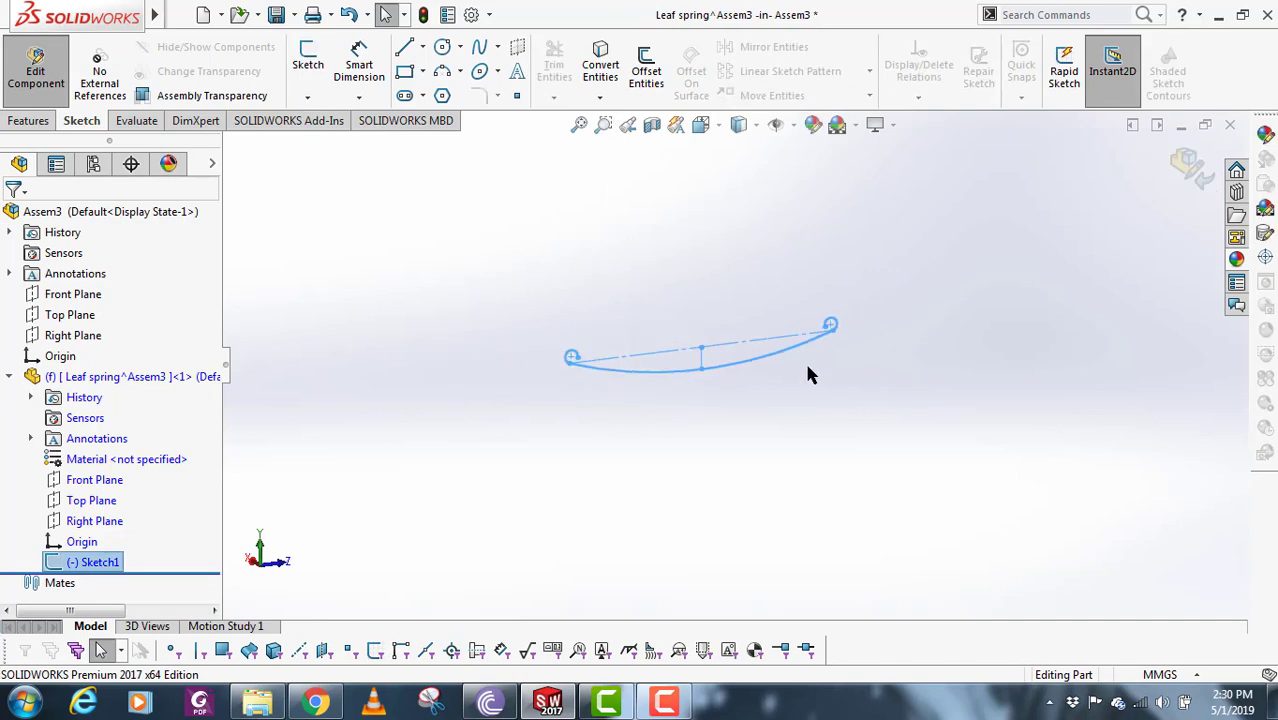
pyautogui.click(30, 121)
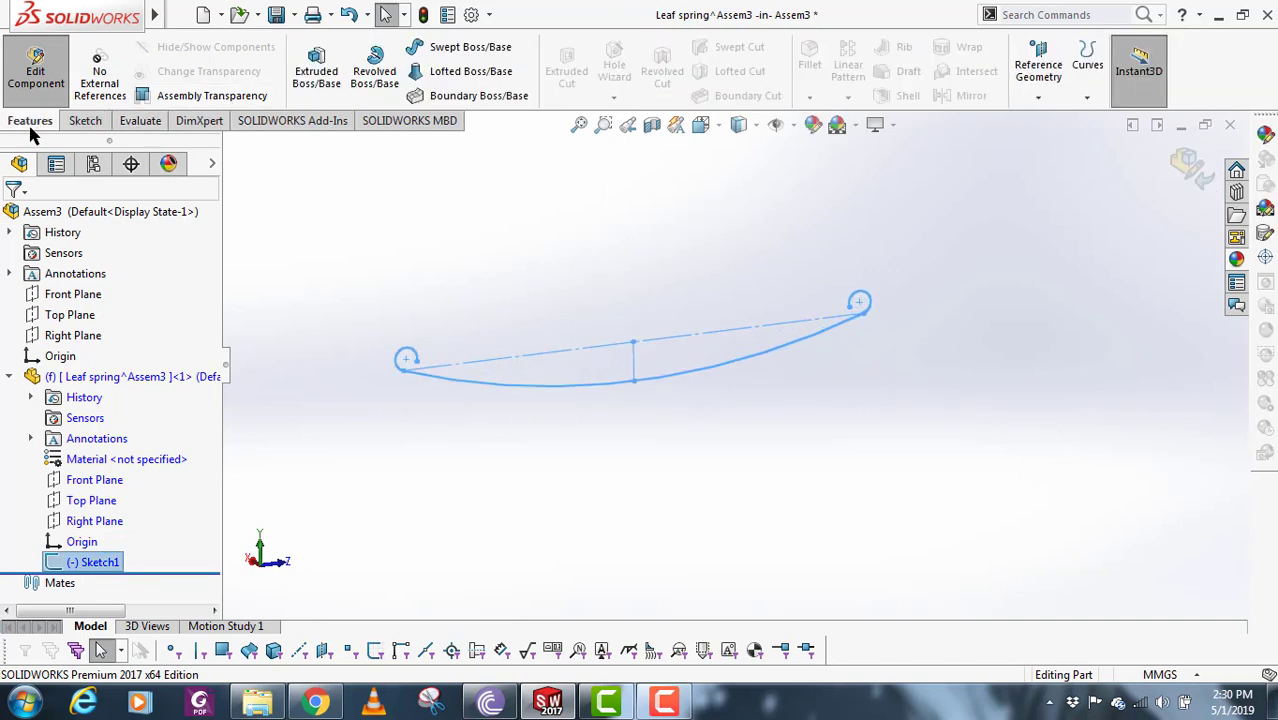
# - Extrude the leaf spring profile as a thin feature using Mid Plane with a depth of 25 mm
pyautogui.click(327, 76)
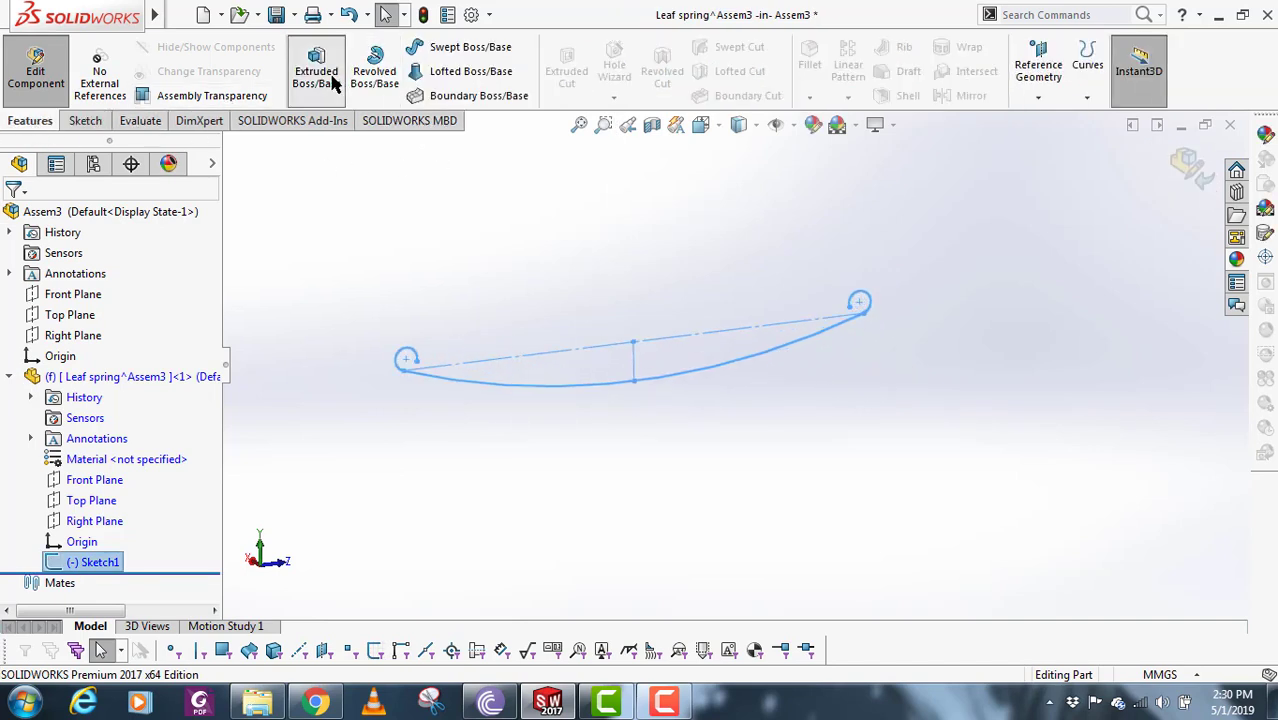
pyautogui.moveTo(430, 413); pyautogui.dragTo(15, 397, button='middle')
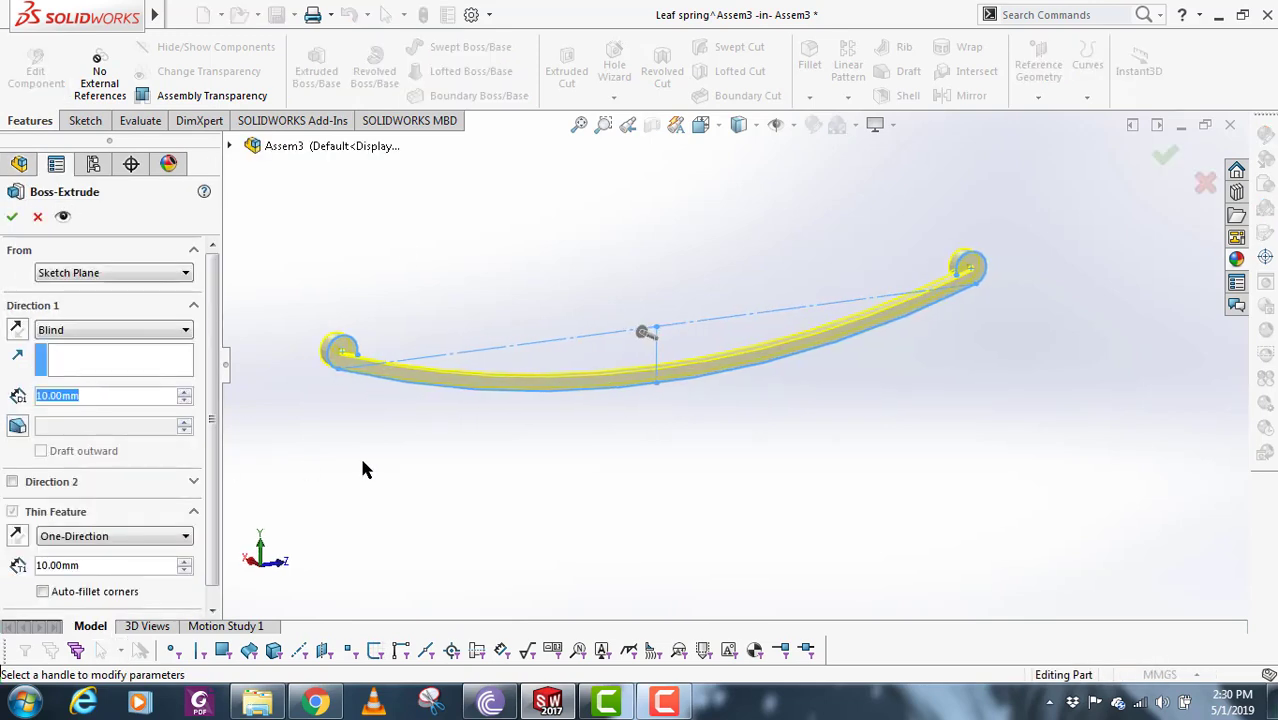
pyautogui.write('25')
pyautogui.press('Return')
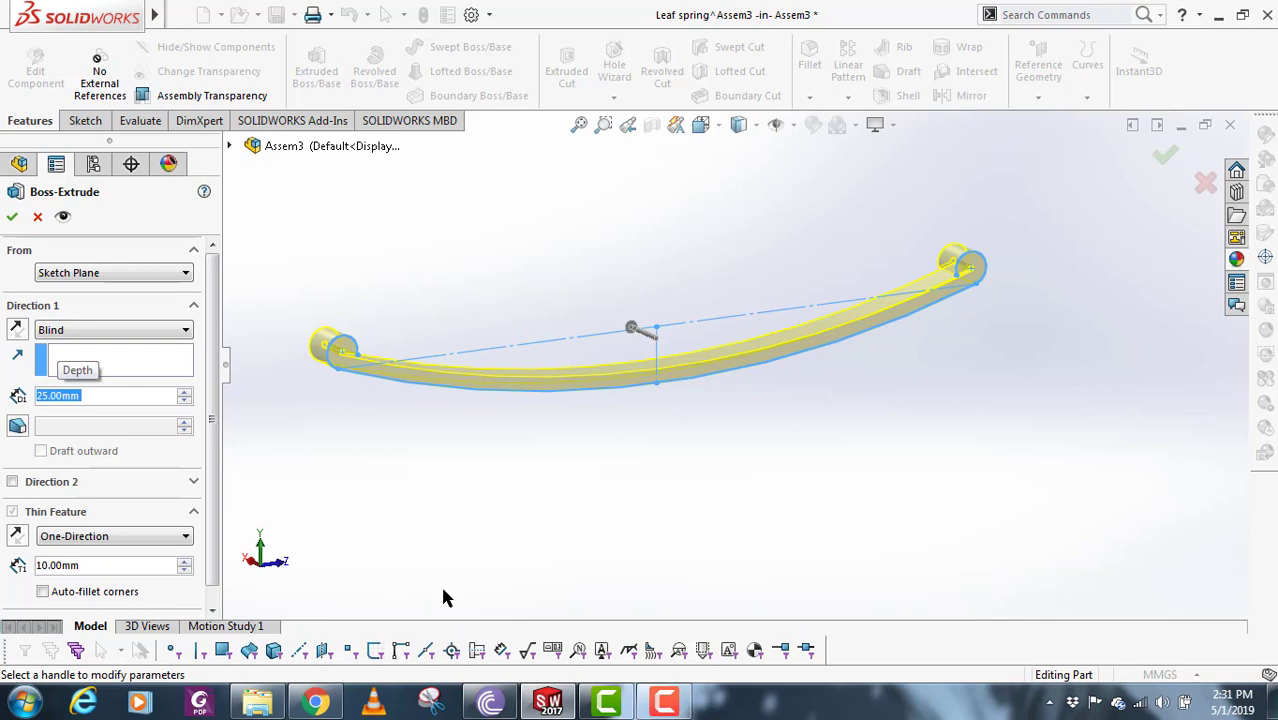
pyautogui.click(98, 333)
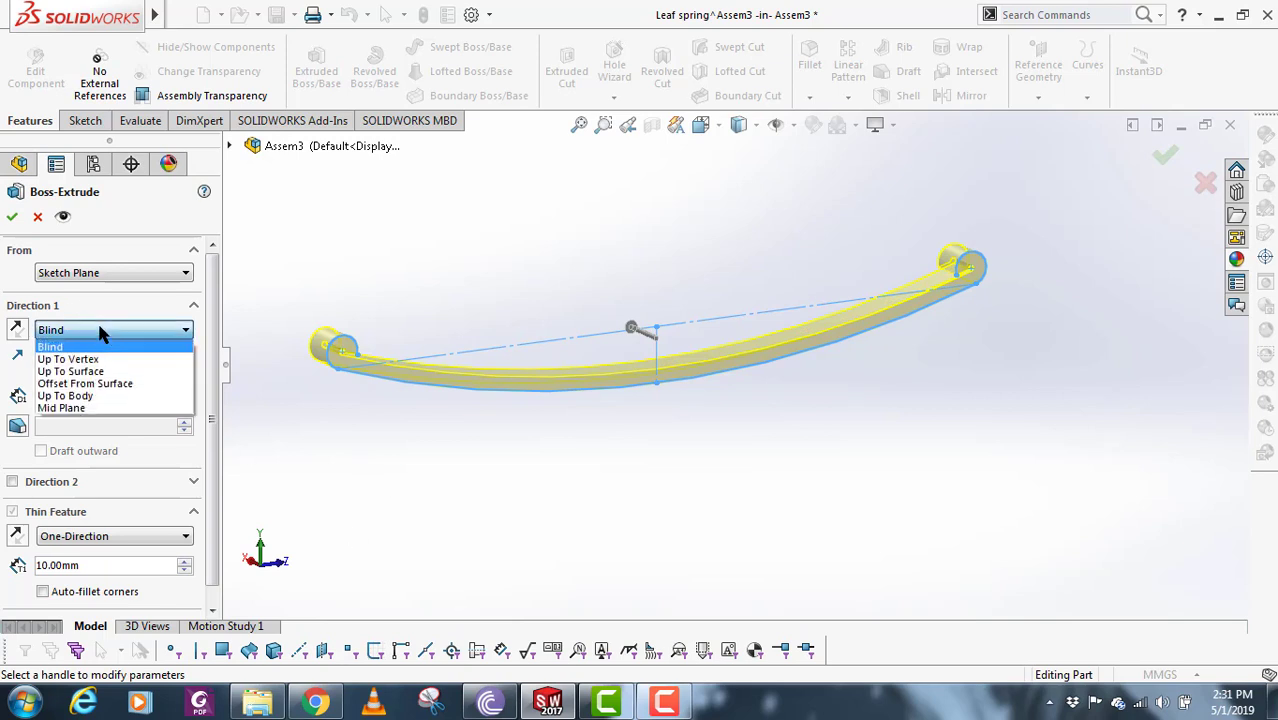
pyautogui.click(73, 410)
pyautogui.moveTo(300, 430); pyautogui.dragTo(370, 468, button='middle')
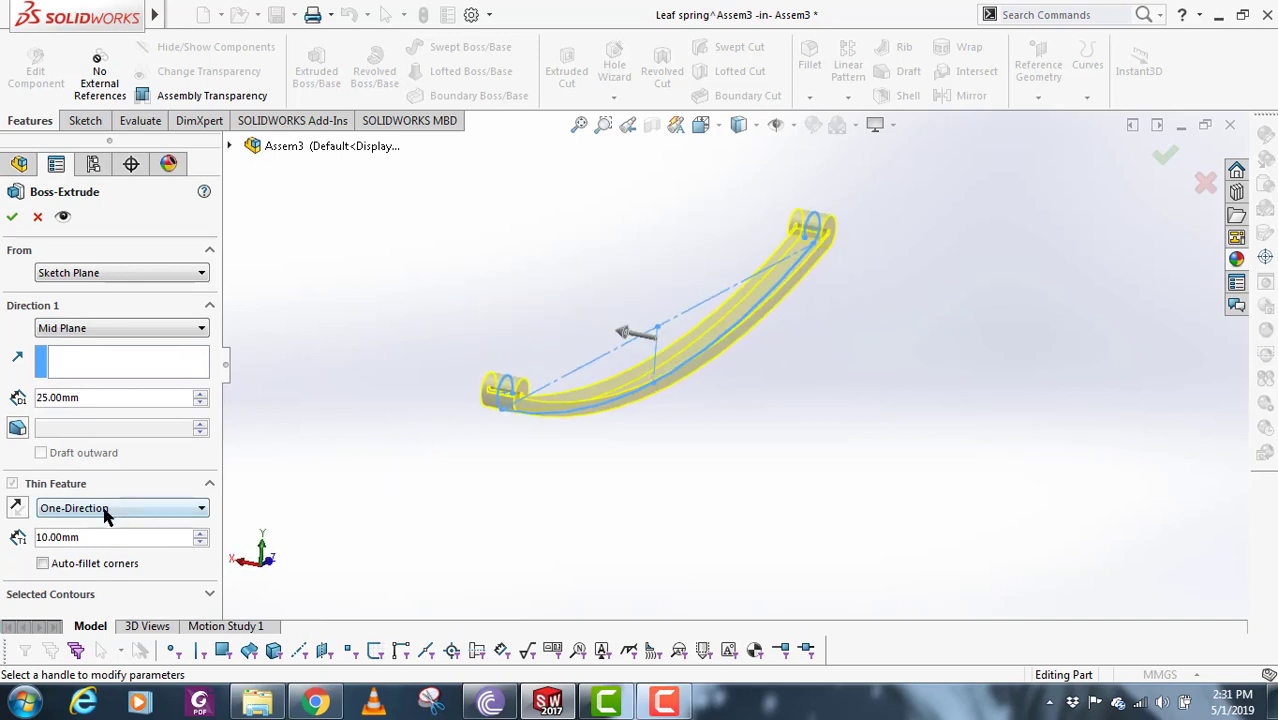
# - Keep the thin feature one-directional, set its wall thickness to 5 mm and complete the leaf spring extrusion
pyautogui.click(105, 510)
pyautogui.click(90, 524)
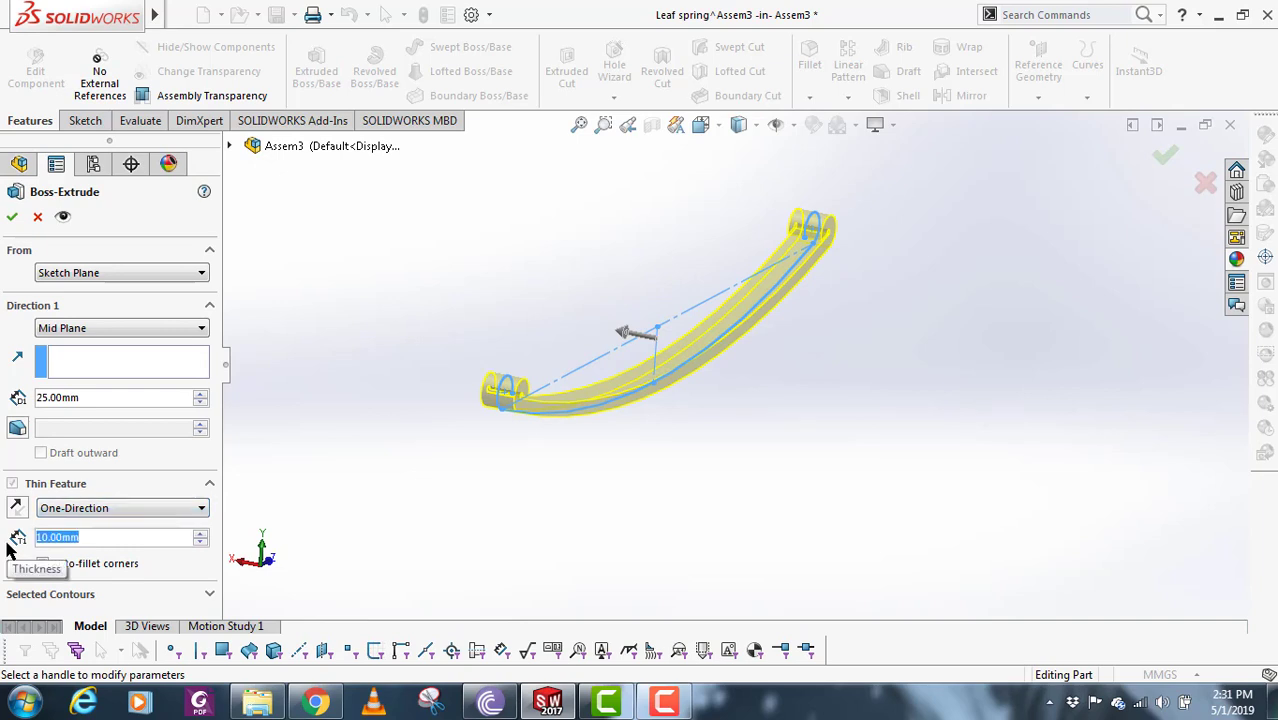
pyautogui.write('4')
pyautogui.press('Return')
pyautogui.moveTo(818, 446); pyautogui.dragTo(745, 378, button='middle')
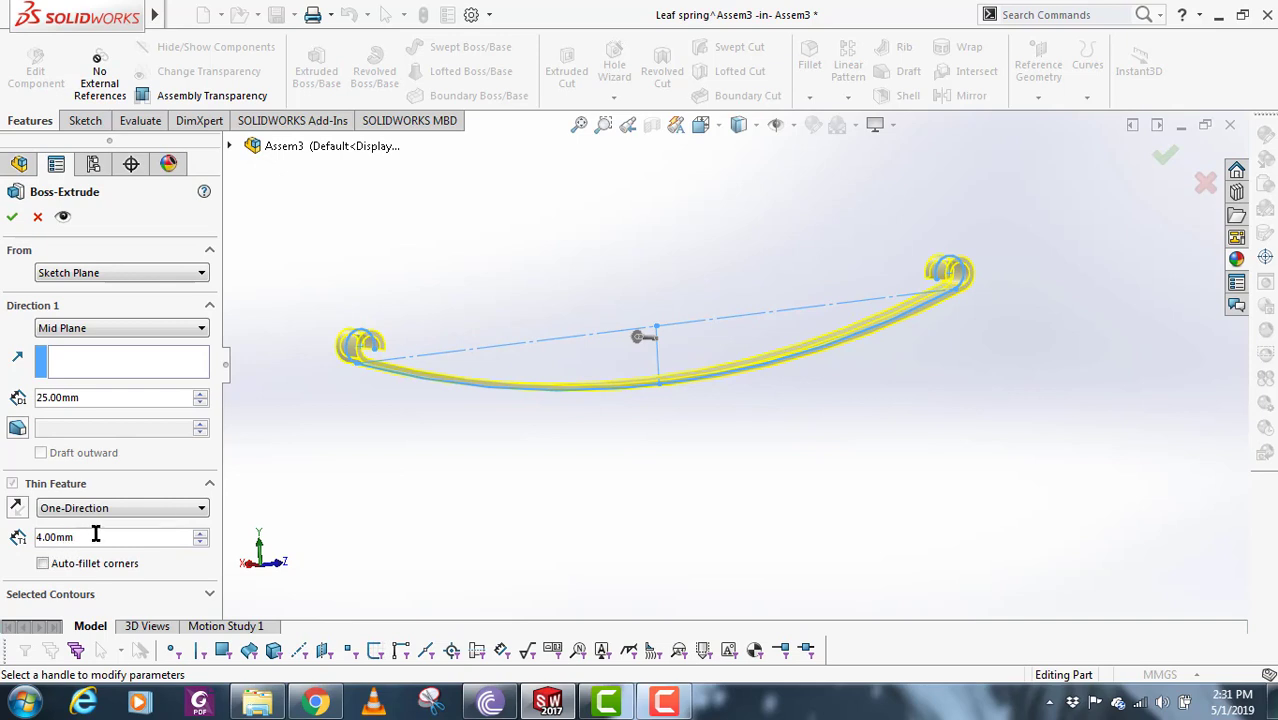
pyautogui.write('5')
pyautogui.press('Return')
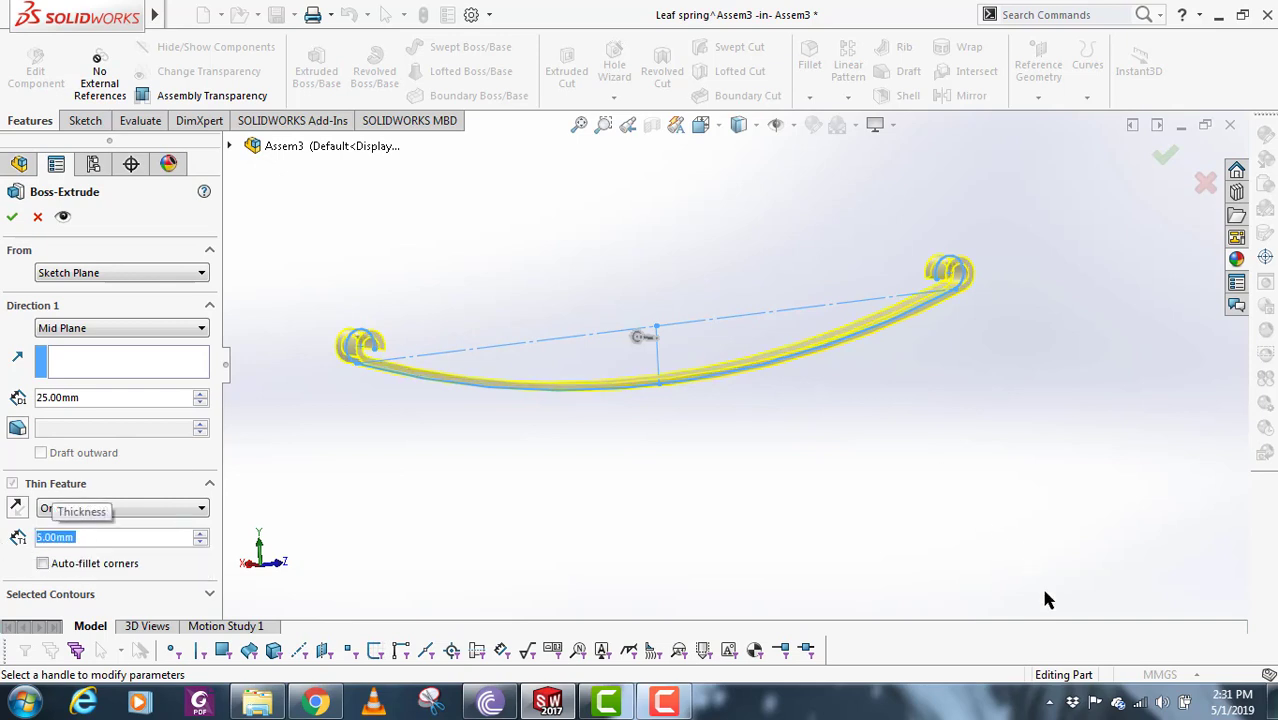
pyautogui.moveTo(1045, 598); pyautogui.dragTo(701, 399, button='middle')
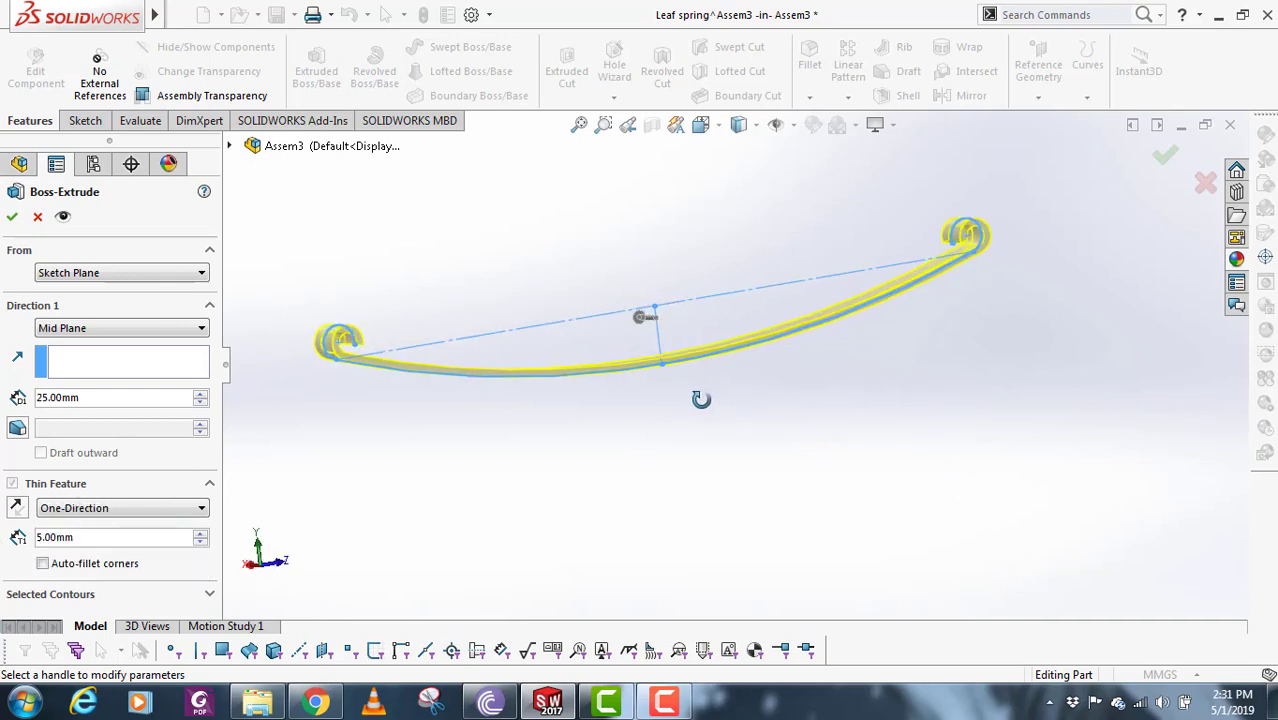
pyautogui.click(11, 217)
pyautogui.moveTo(790, 439); pyautogui.dragTo(569, 331, button='middle')
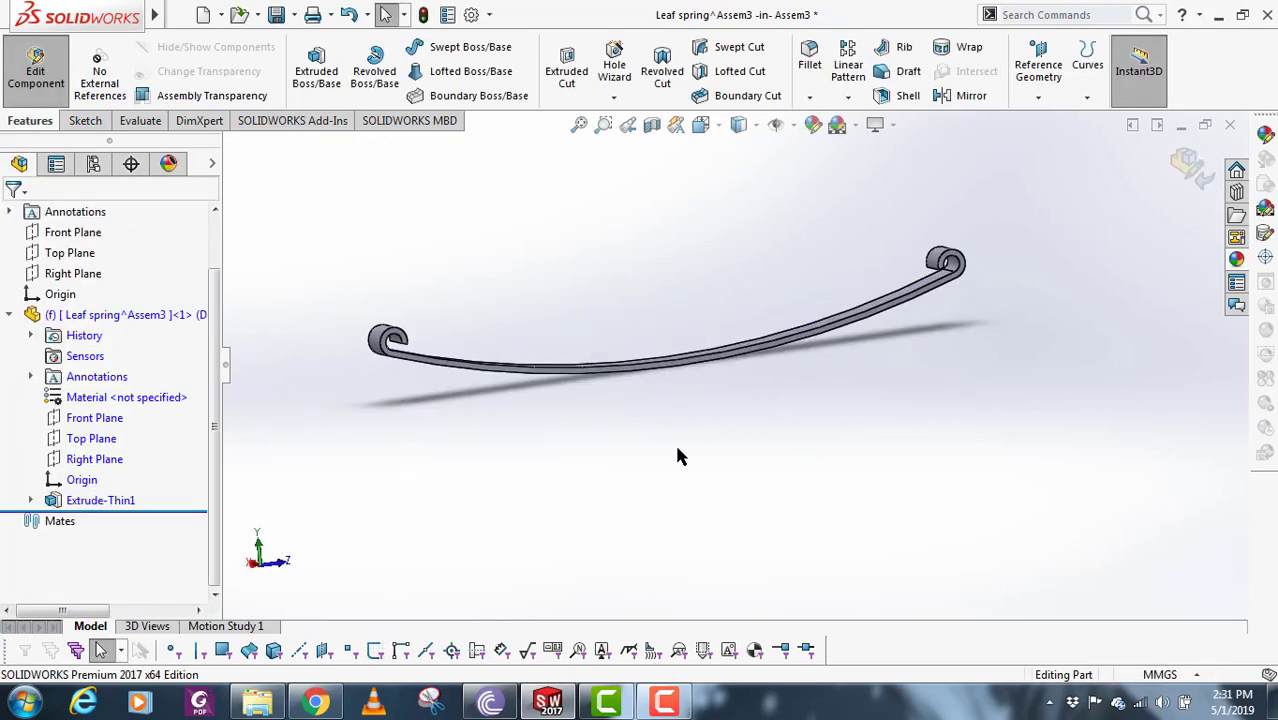
pyautogui.moveTo(678, 456); pyautogui.dragTo(642, 399, button='middle')
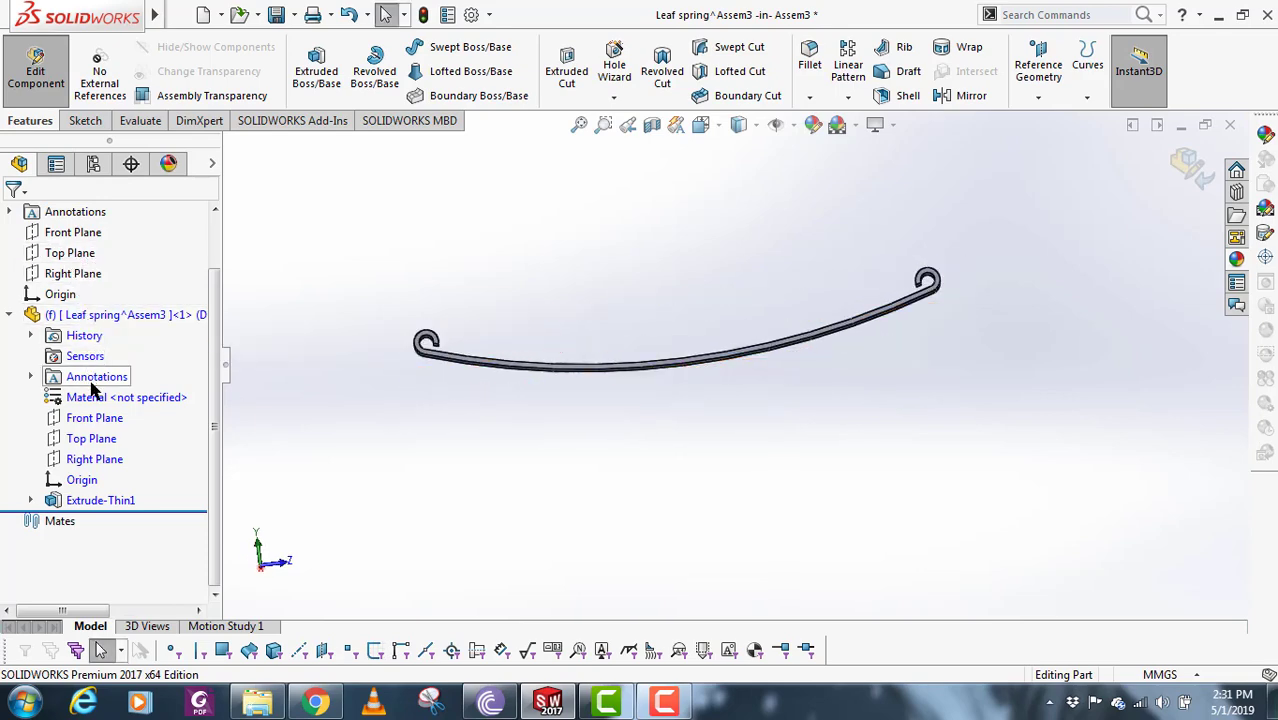
# - Start a sketch on the part's Right Plane and convert the long lower edge of the spring into a sketch arc
pyautogui.click(94, 458)
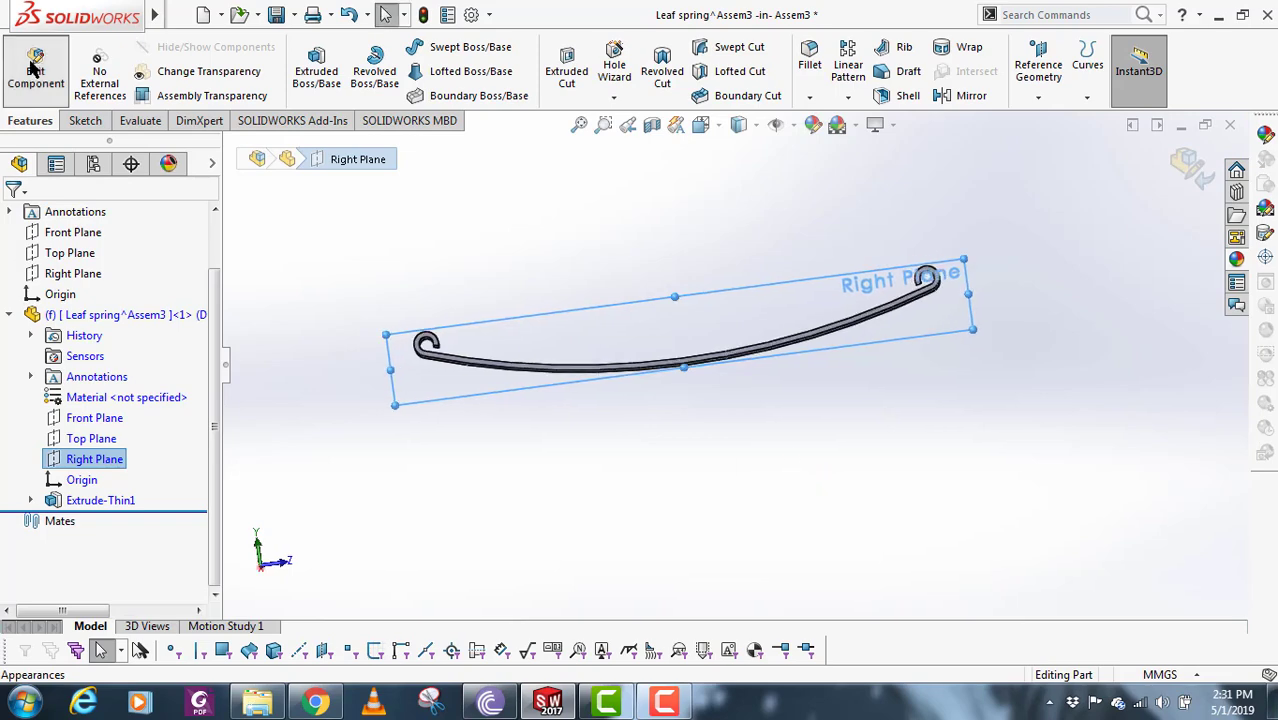
pyautogui.click(82, 120)
pyautogui.click(308, 65)
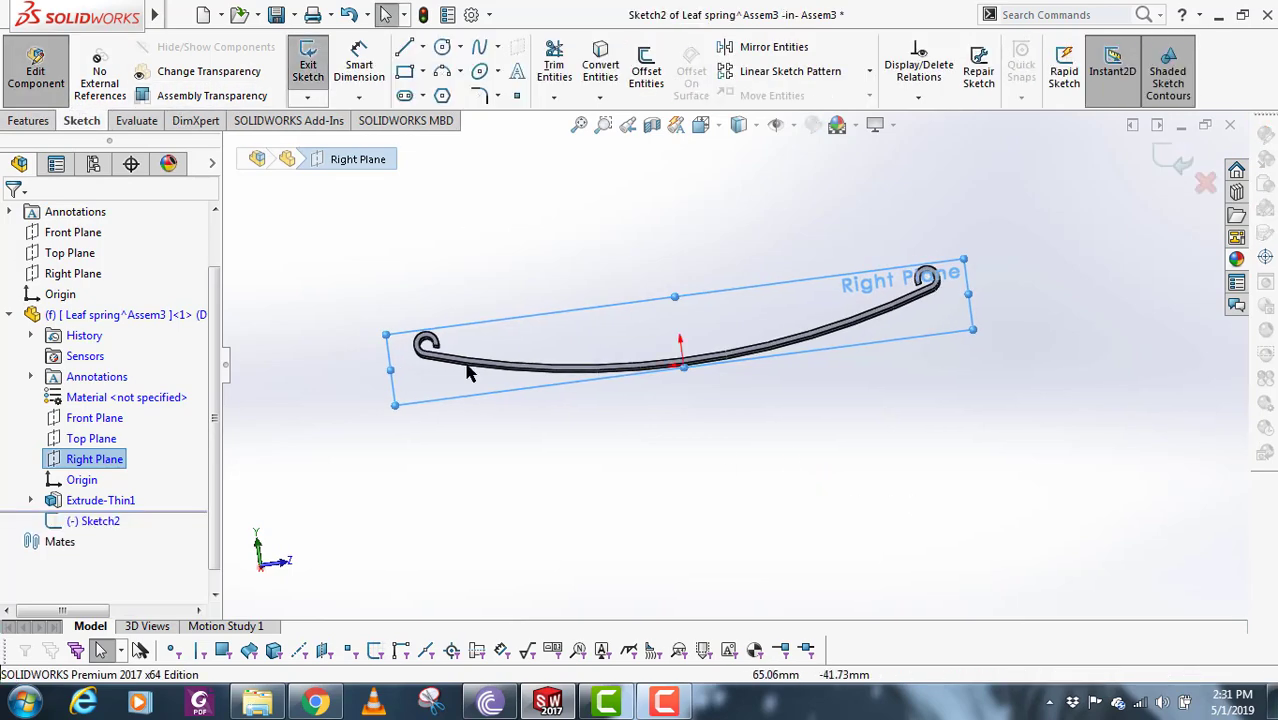
pyautogui.moveTo(468, 371); pyautogui.dragTo(414, 365, button='middle')
pyautogui.scroll(-3, 722, 385)
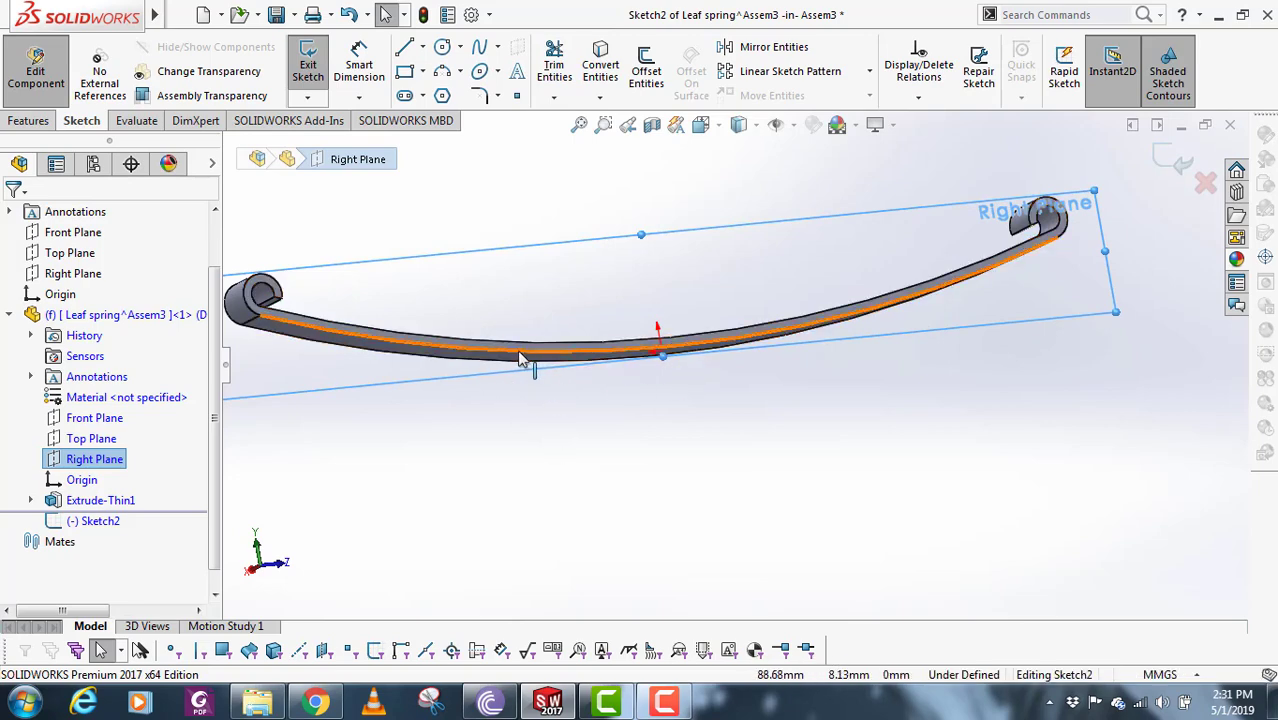
pyautogui.click(525, 388)
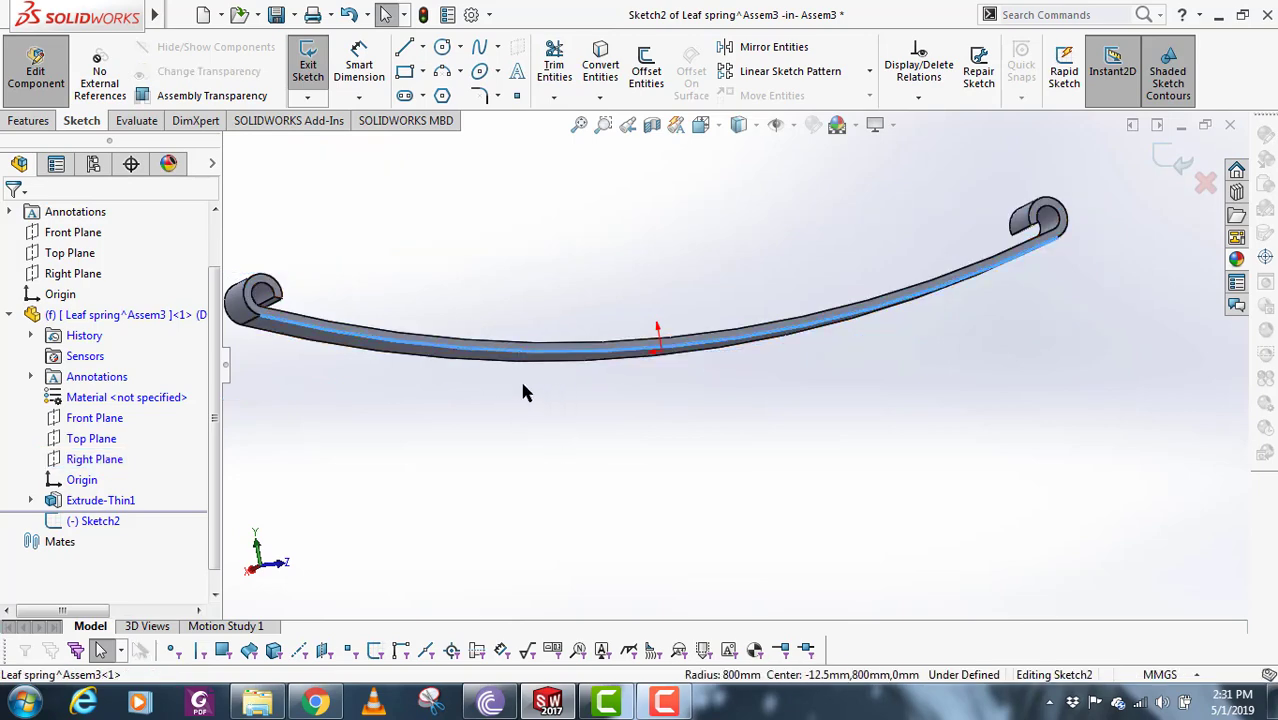
pyautogui.click(600, 65)
# - Change the converted arc along the spring's lower edge to construction geometry
pyautogui.moveTo(571, 271)
pyautogui.mouseDown(button='middle')
pyautogui.moveTo(498, 329)
pyautogui.moveTo(491, 282)
pyautogui.moveTo(468, 337)
pyautogui.mouseUp(button='middle')
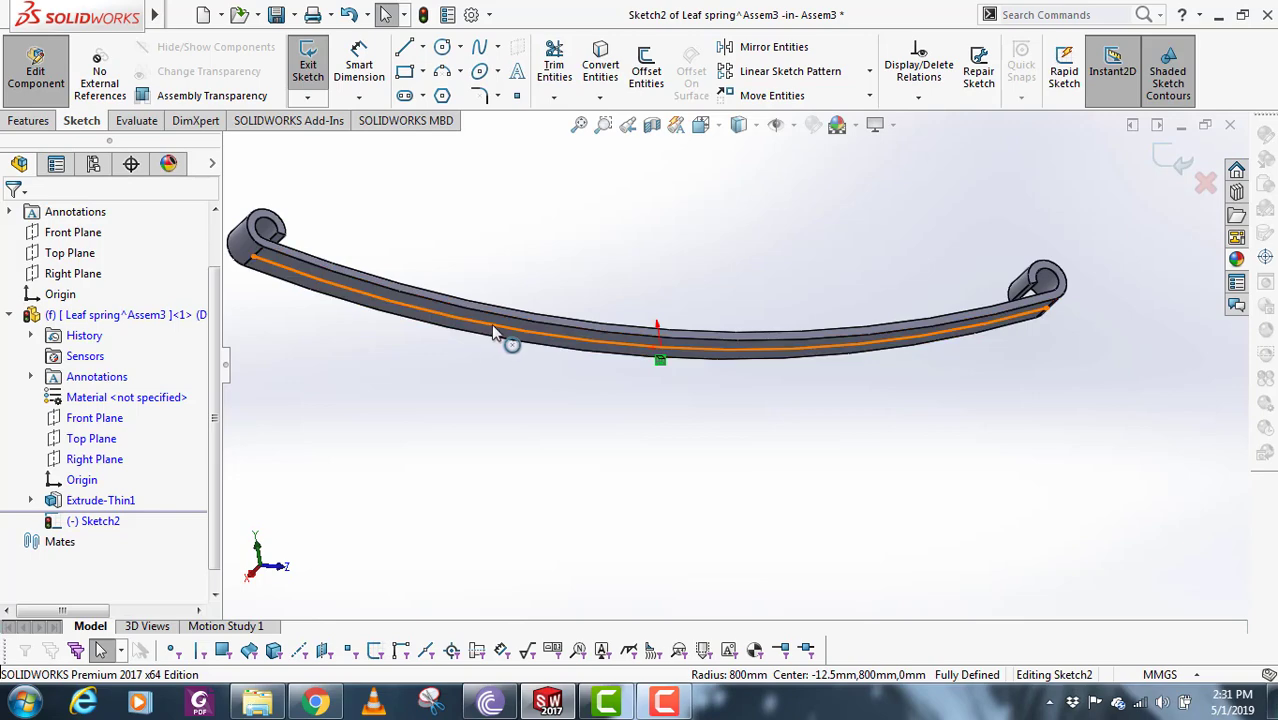
pyautogui.click(494, 327)
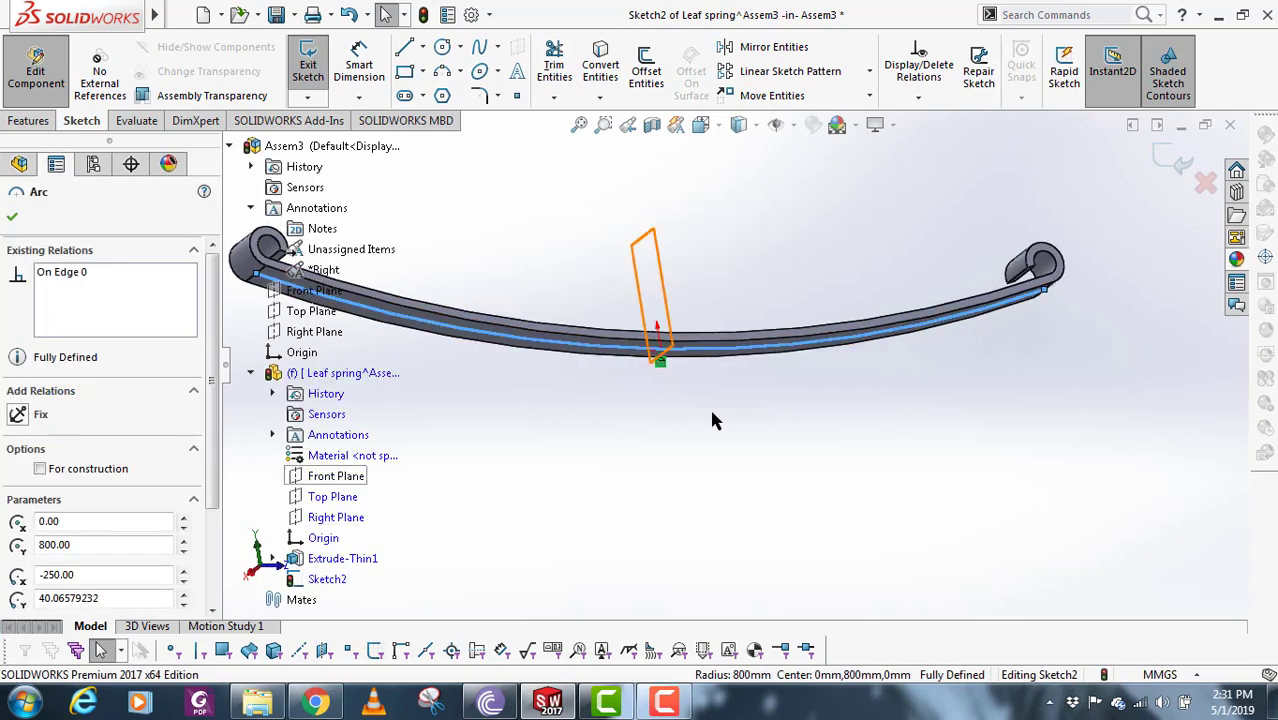
pyautogui.scroll(3, 714, 406)
pyautogui.click(40, 469)
# - Draw a three-point arc along the construction arc, starting and ending just inside the two eyes and passing through the spring's middle
pyautogui.scroll(-2, 499, 300)
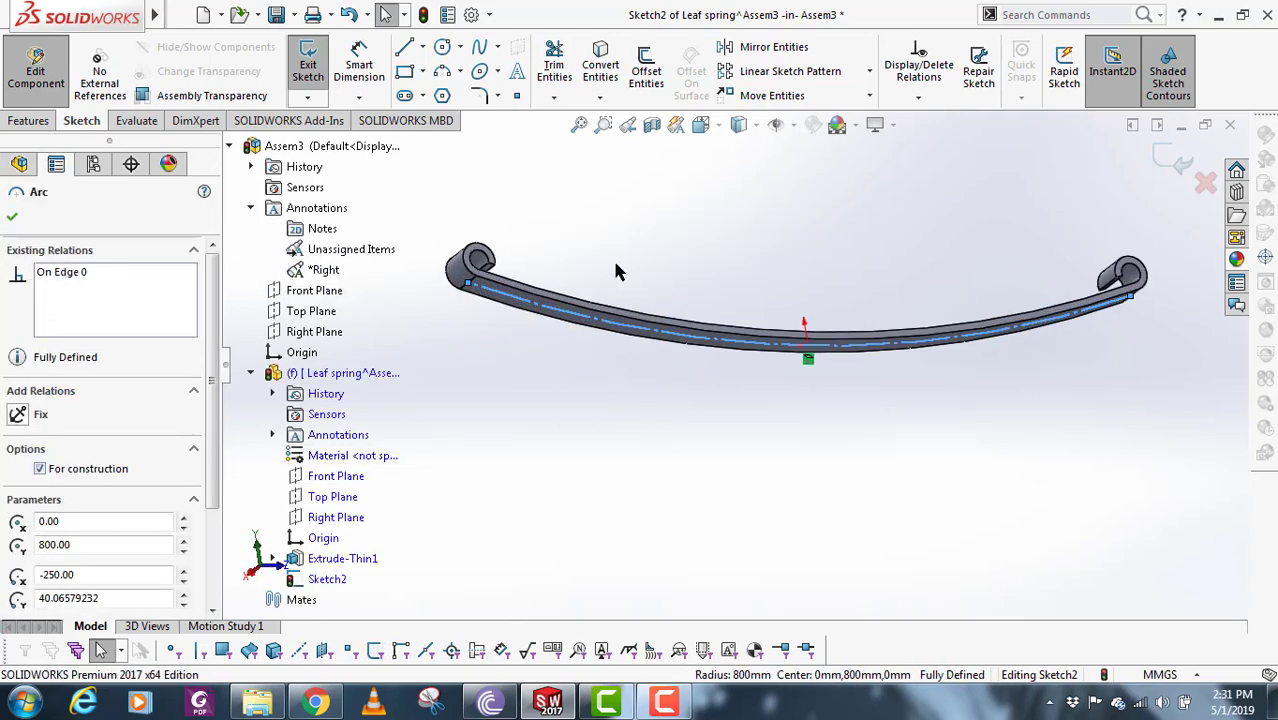
pyautogui.click(442, 72)
pyautogui.click(495, 292)
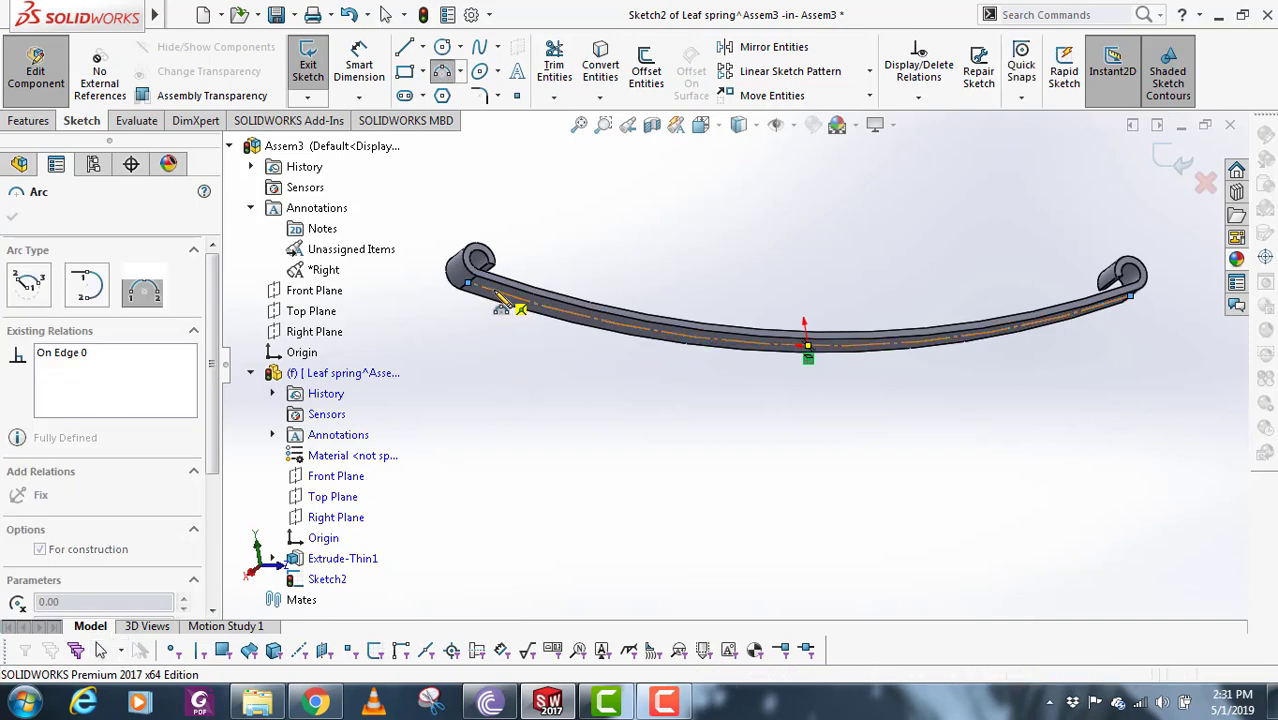
pyautogui.click(1130, 295)
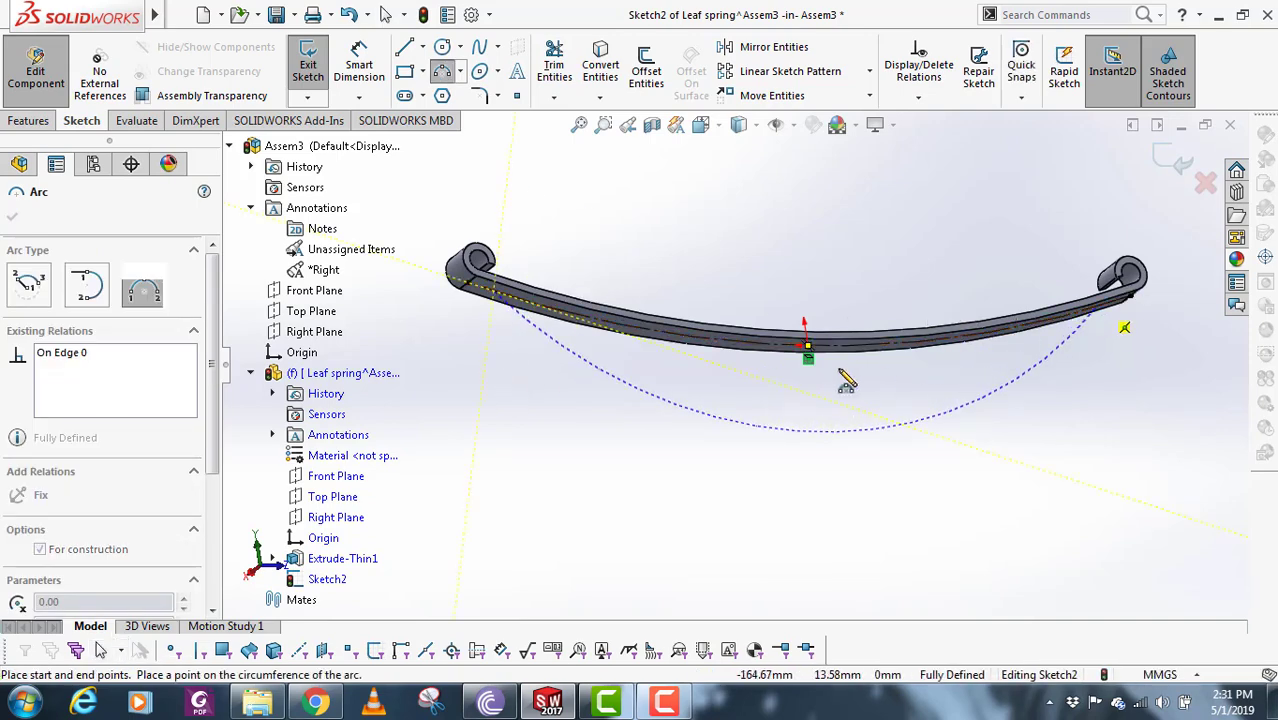
pyautogui.click(818, 362)
pyautogui.press('Escape')
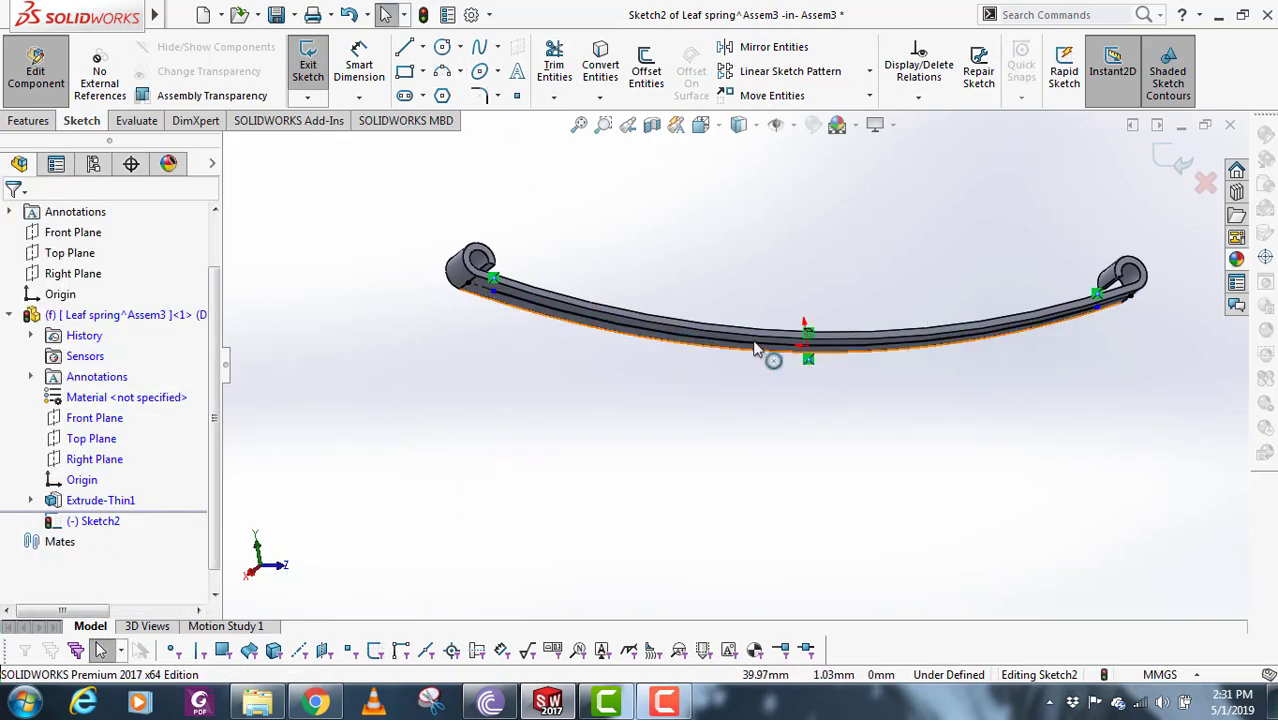
# - Dimension the horizontal distance between the new arc's endpoint and the construction arc's end near one eye as 10 mm
pyautogui.scroll(-2, 765, 354)
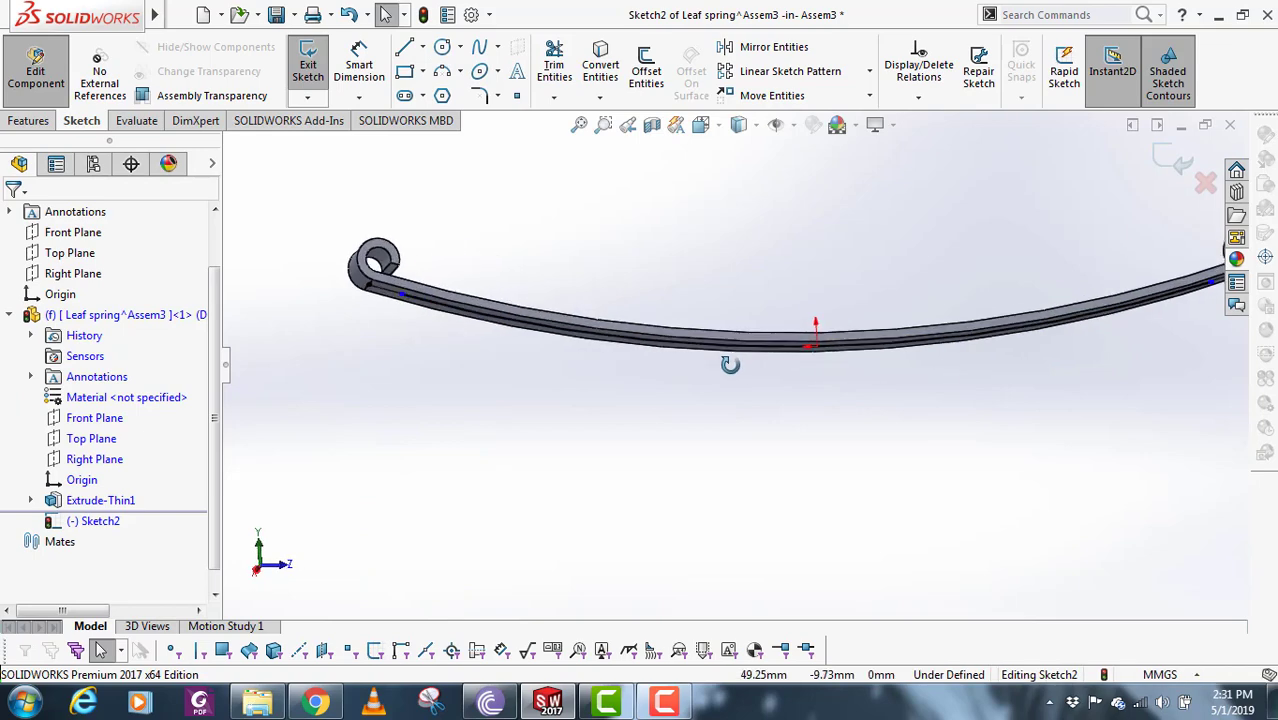
pyautogui.click(359, 62)
pyautogui.scroll(-1, 466, 317)
pyautogui.click(402, 297)
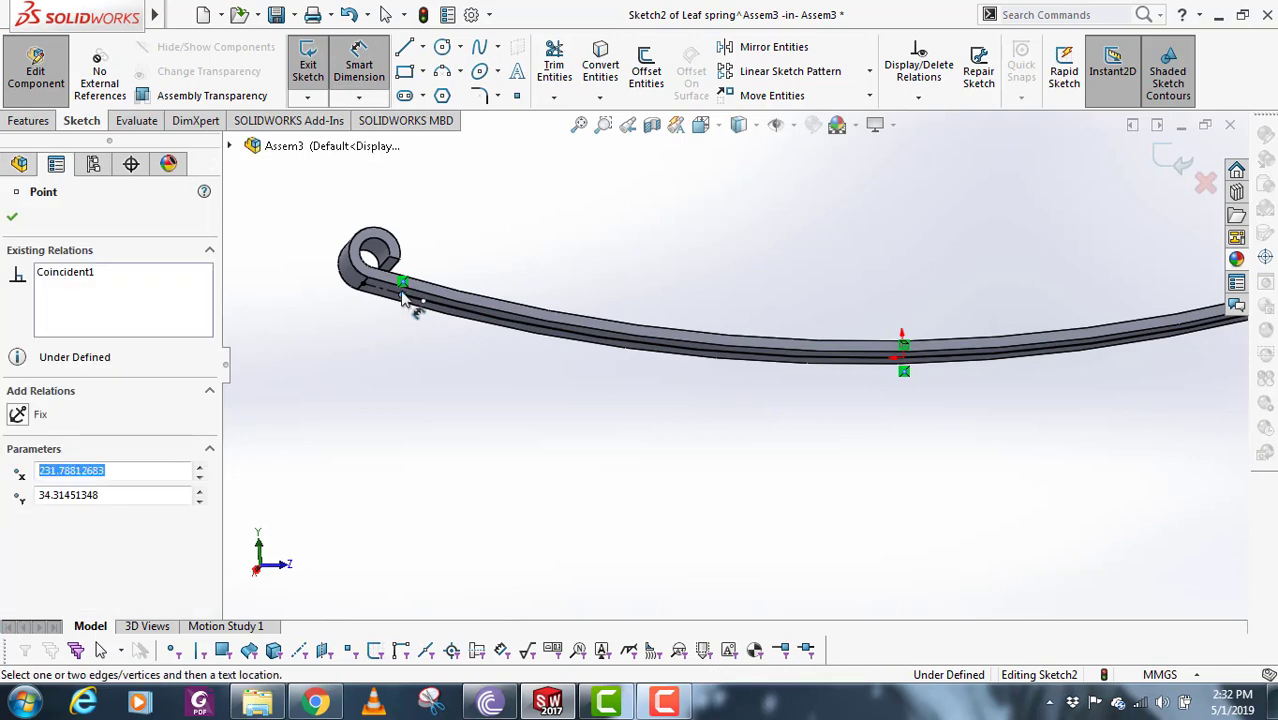
pyautogui.click(362, 295)
pyautogui.click(364, 286)
pyautogui.click(382, 348)
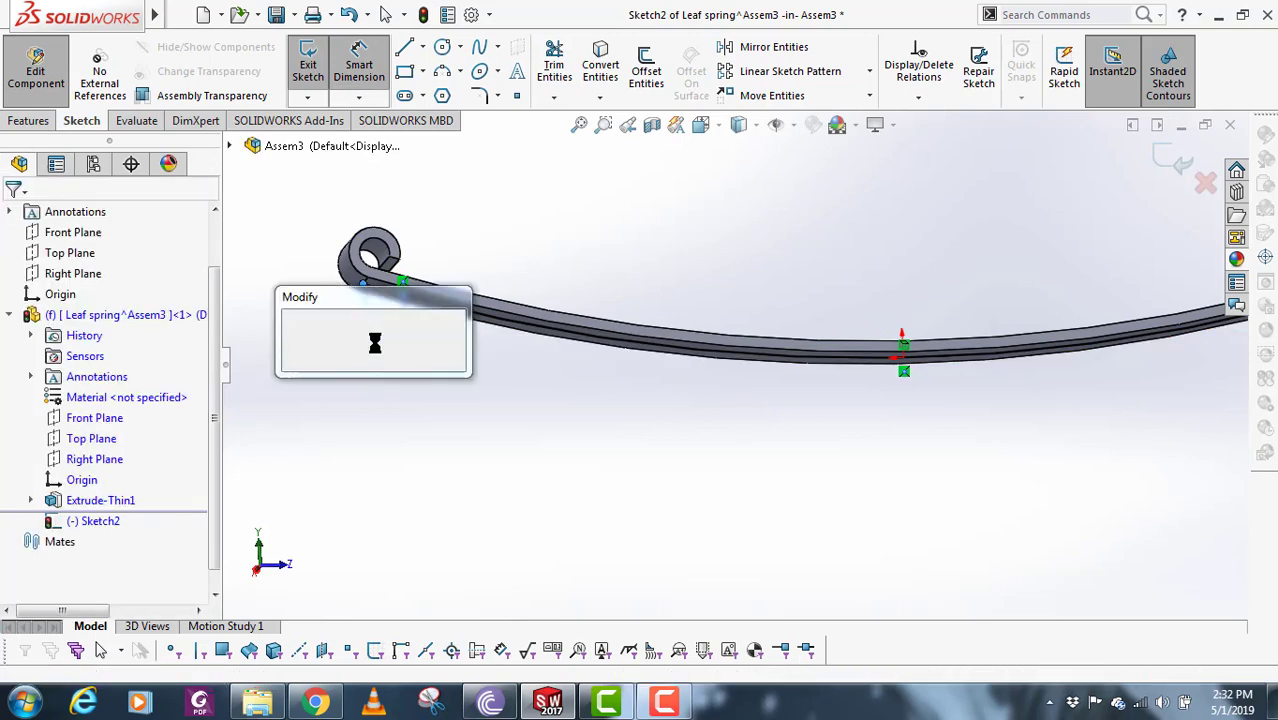
pyautogui.write('10')
pyautogui.press('Return')
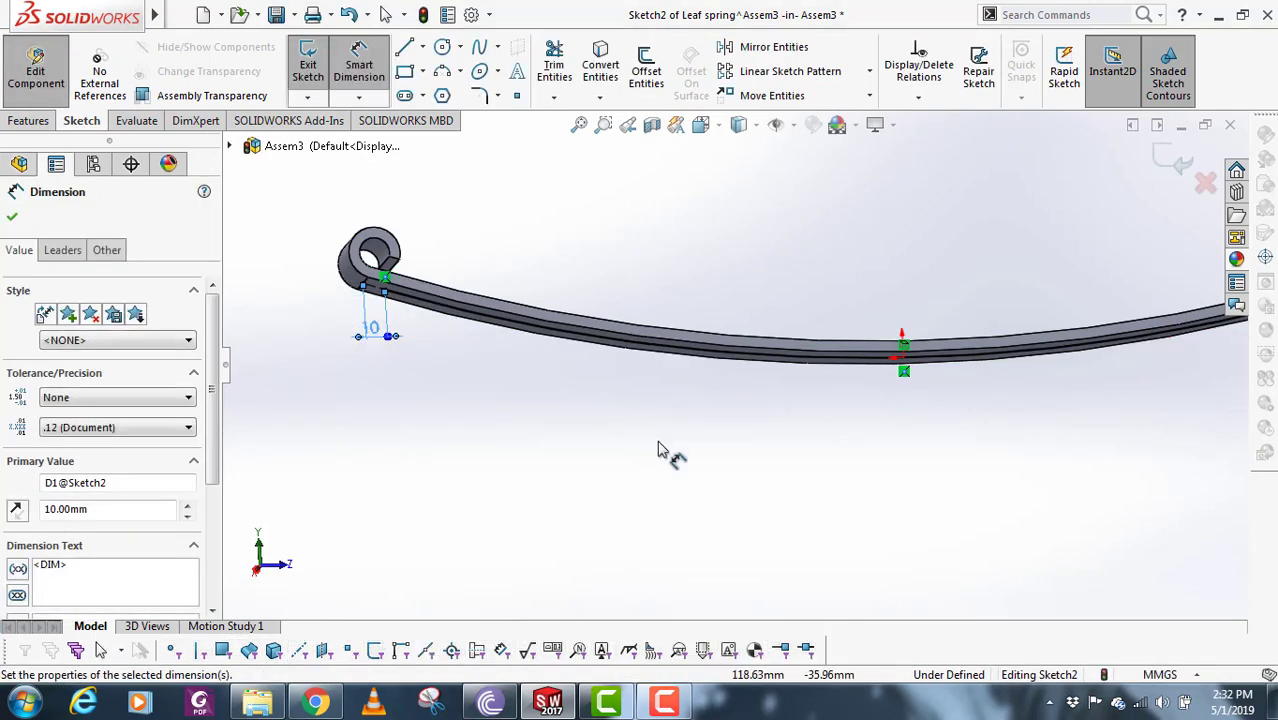
pyautogui.press('f')
pyautogui.press('Escape')
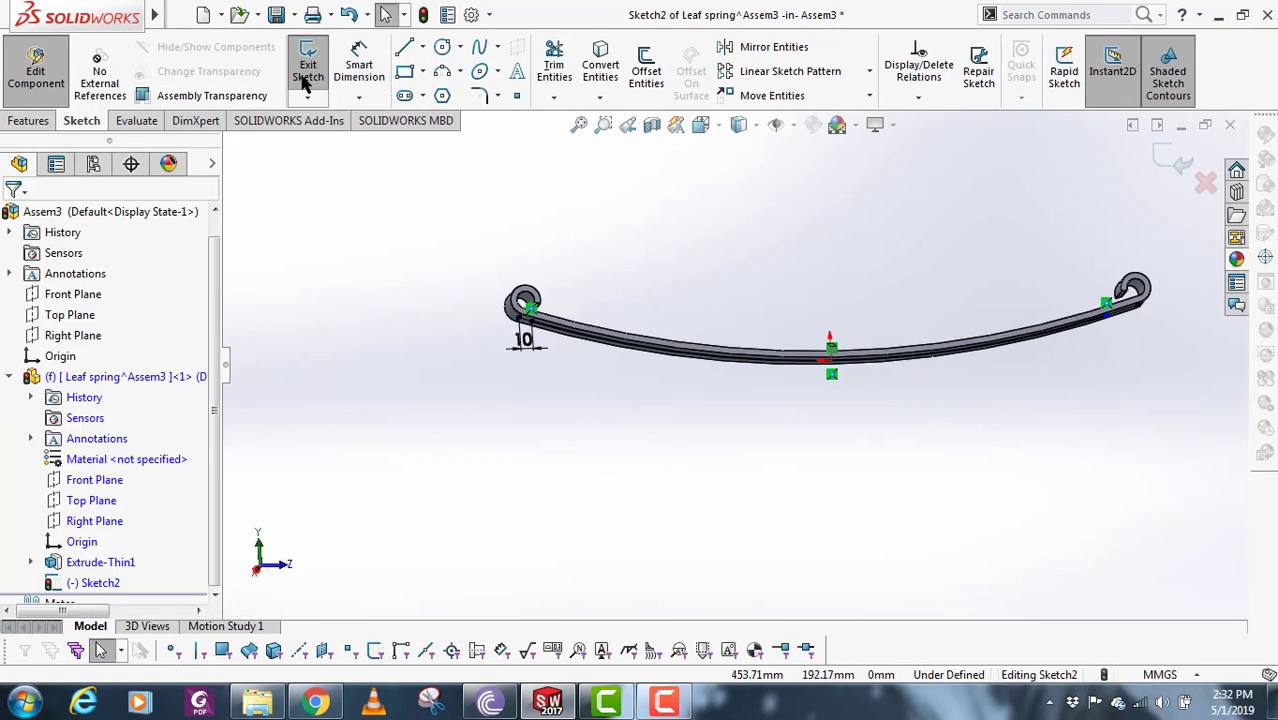
# - Draw a straight line connecting the two endpoints of the new arc
pyautogui.click(404, 47)
pyautogui.scroll(-3, 680, 380)
pyautogui.click(433, 274)
pyautogui.press('f')
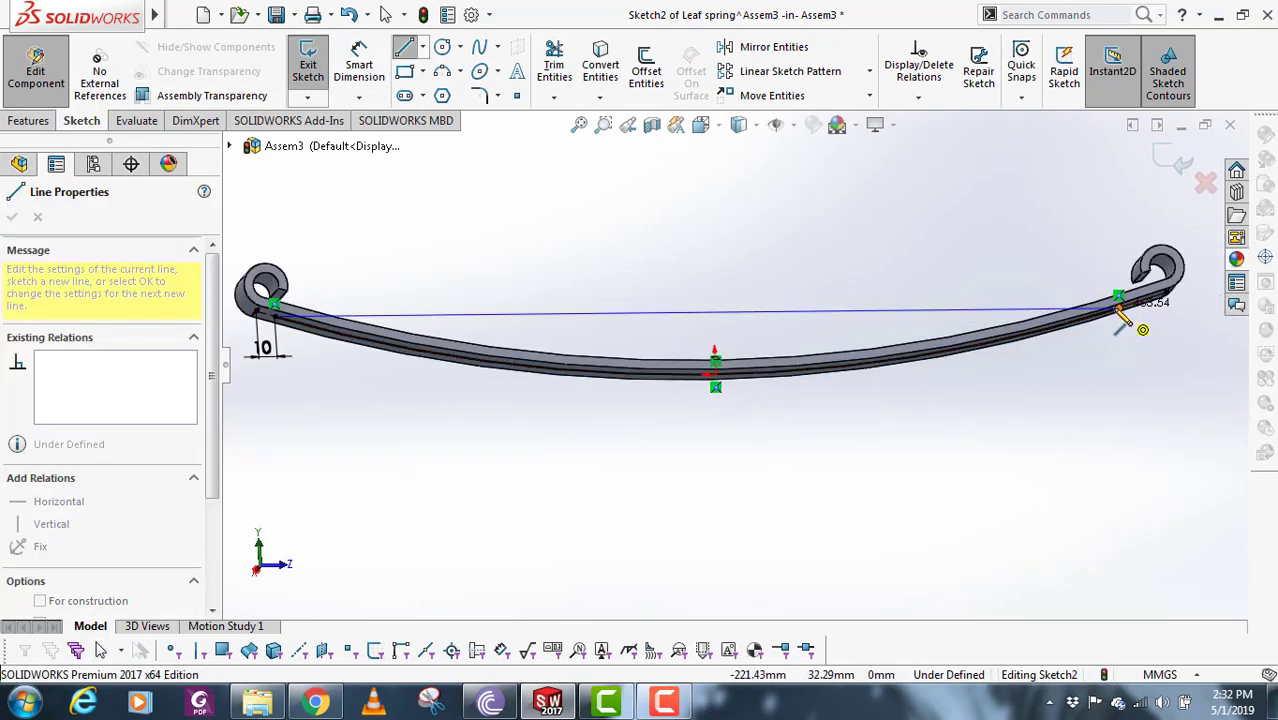
pyautogui.click(1120, 309)
pyautogui.press('Escape')
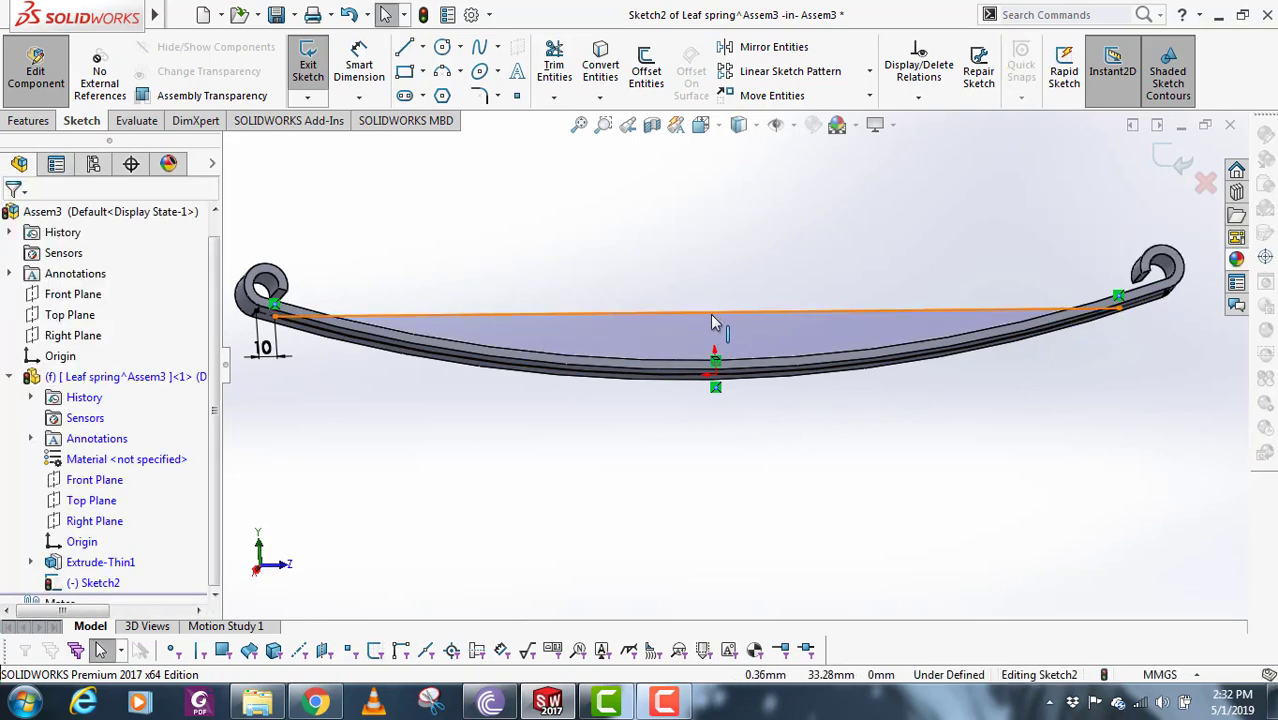
# - Make the line between the arc's endpoints horizontal and convert it to construction geometry
pyautogui.click(712, 316)
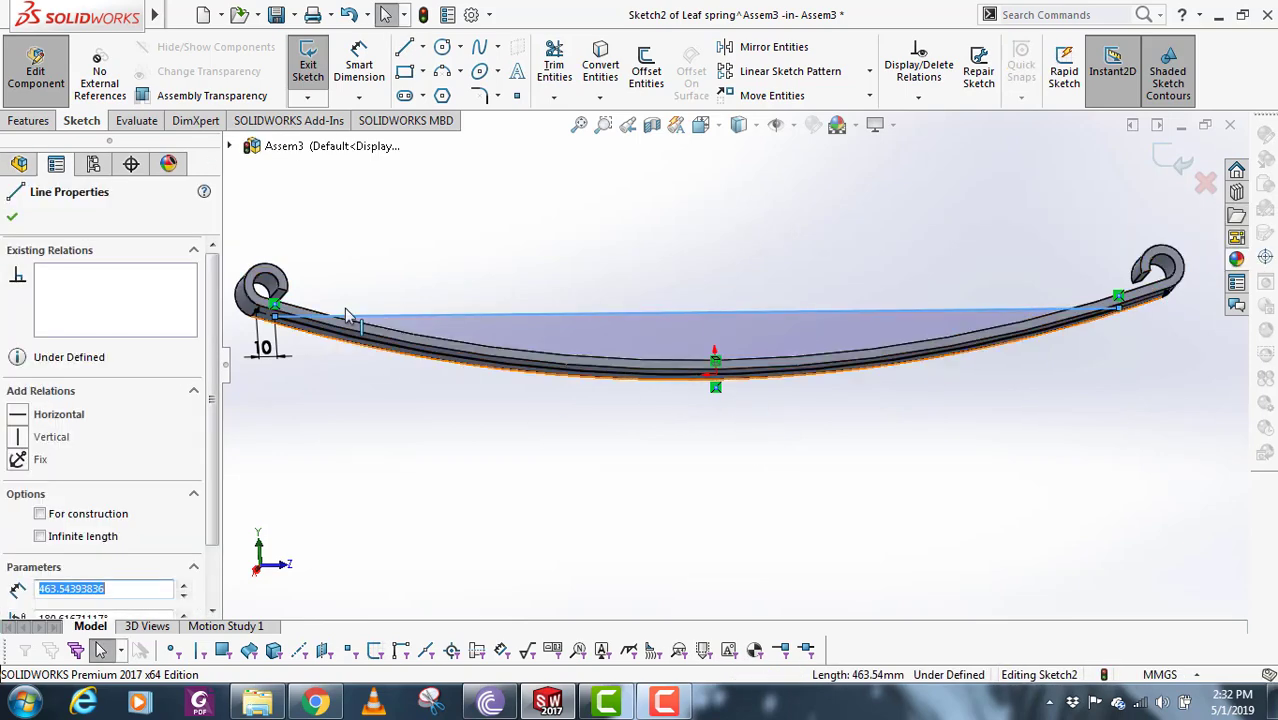
pyautogui.click(17, 418)
pyautogui.moveTo(917, 409); pyautogui.dragTo(1091, 330, button='middle')
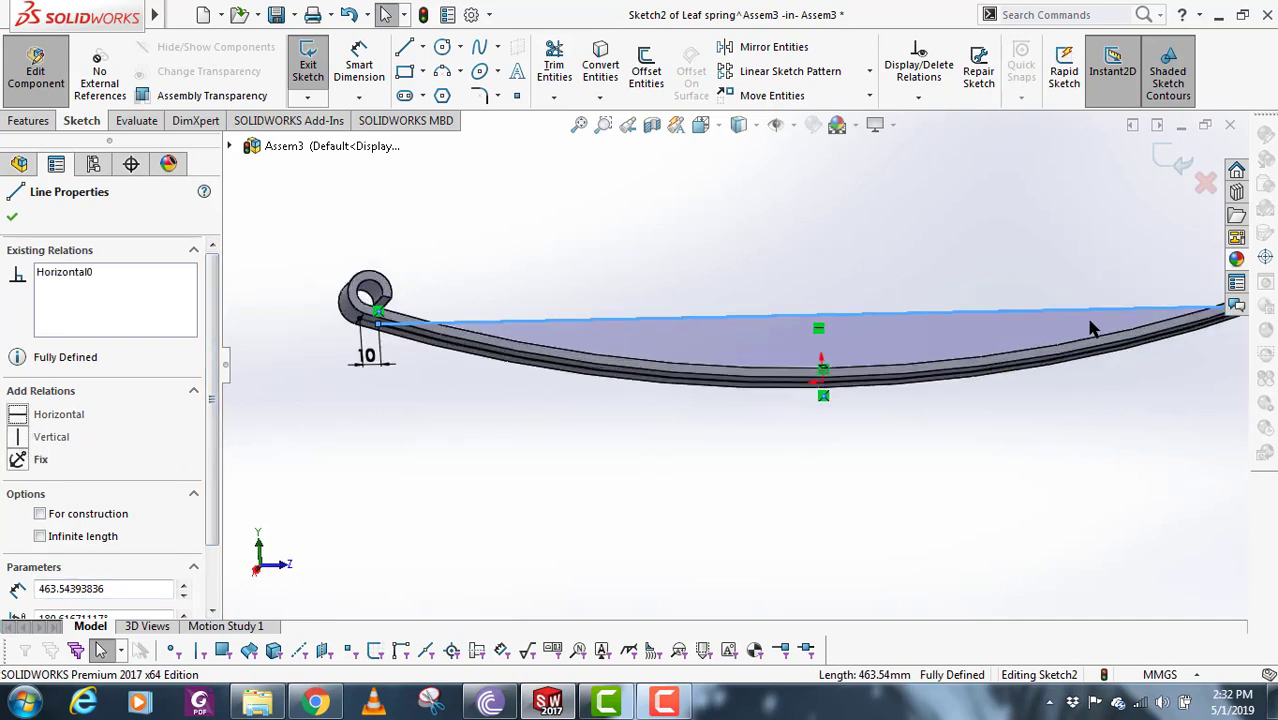
pyautogui.moveTo(882, 356); pyautogui.dragTo(958, 366, button='middle')
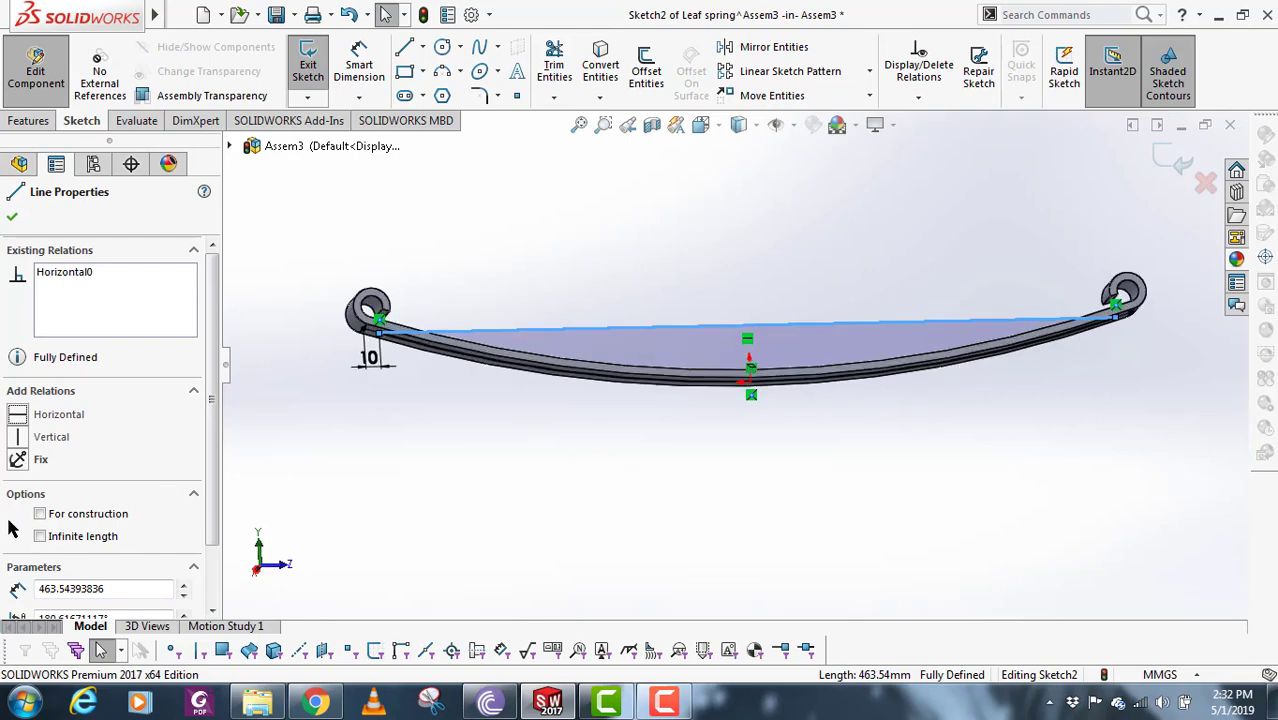
pyautogui.click(40, 514)
pyautogui.click(642, 426)
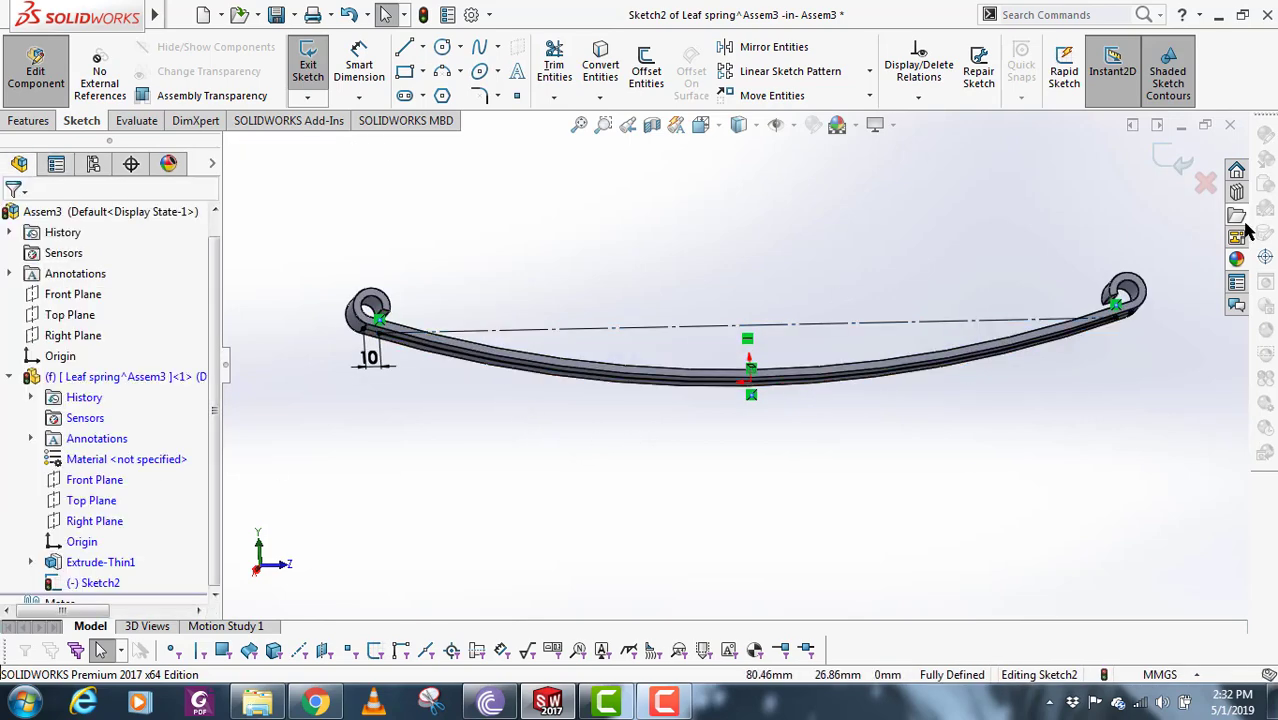
# - Exit the second leaf's sketch and display the commands for creating solid features
pyautogui.click(1165, 160)
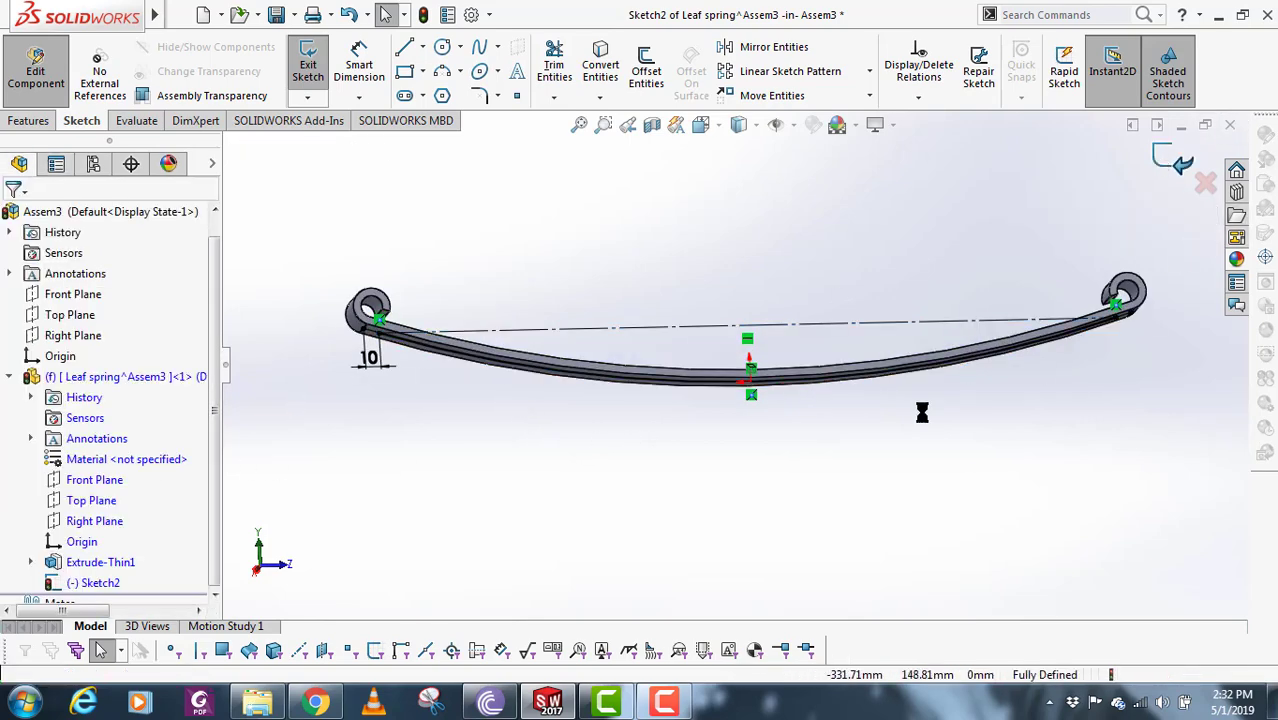
pyautogui.moveTo(758, 390); pyautogui.dragTo(773, 416, button='middle')
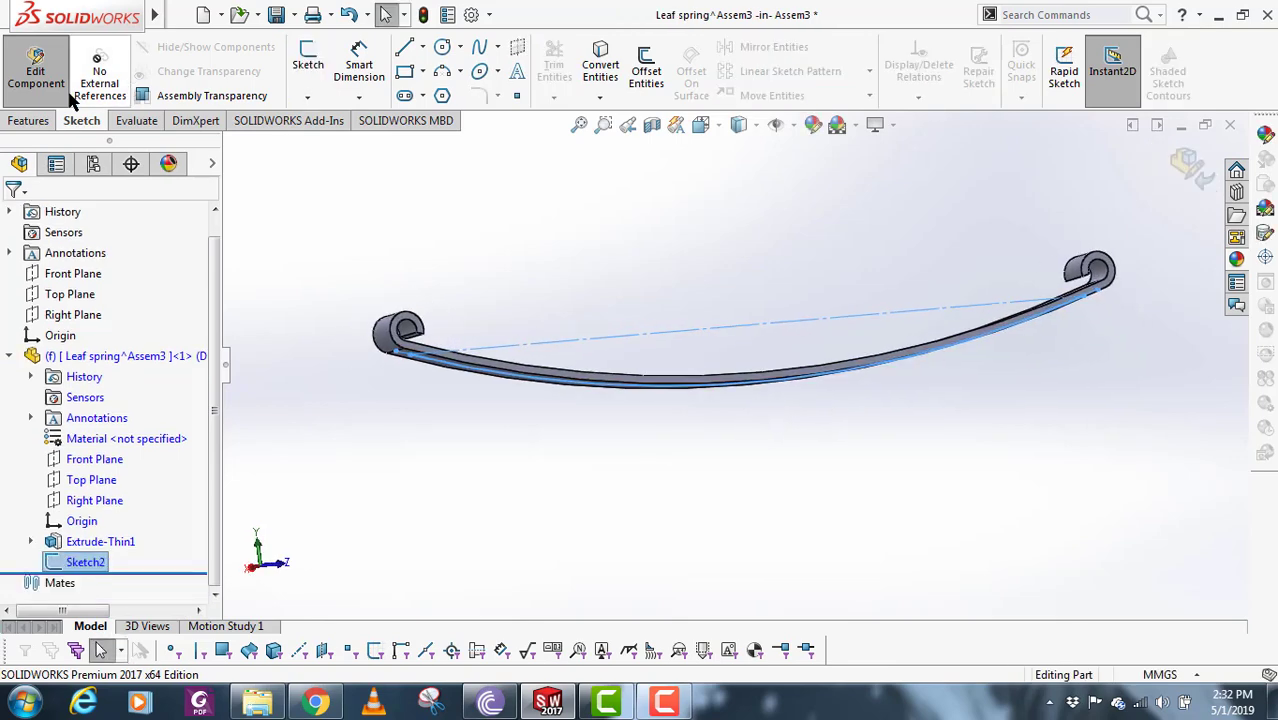
pyautogui.click(28, 120)
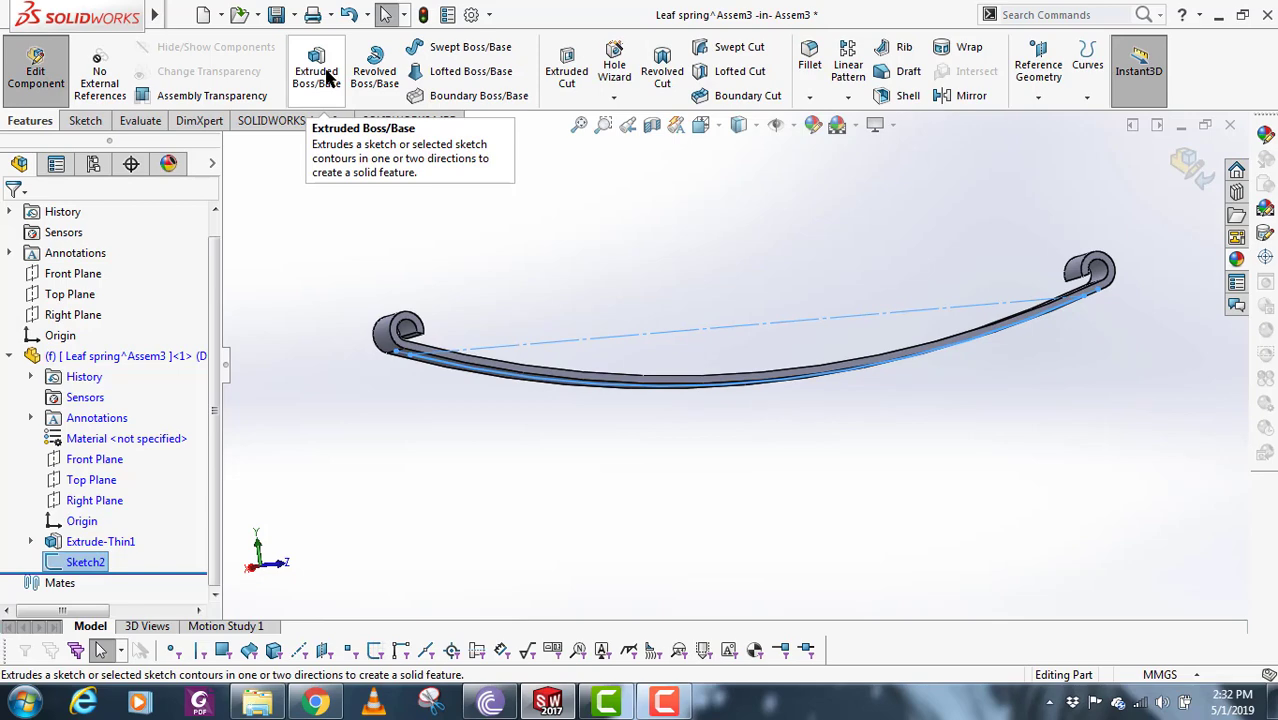
# - Start a one-direction thin extrusion of the second leaf's sketch, 5 mm thick, and flip its thickness to lie below the main leaf
pyautogui.click(329, 78)
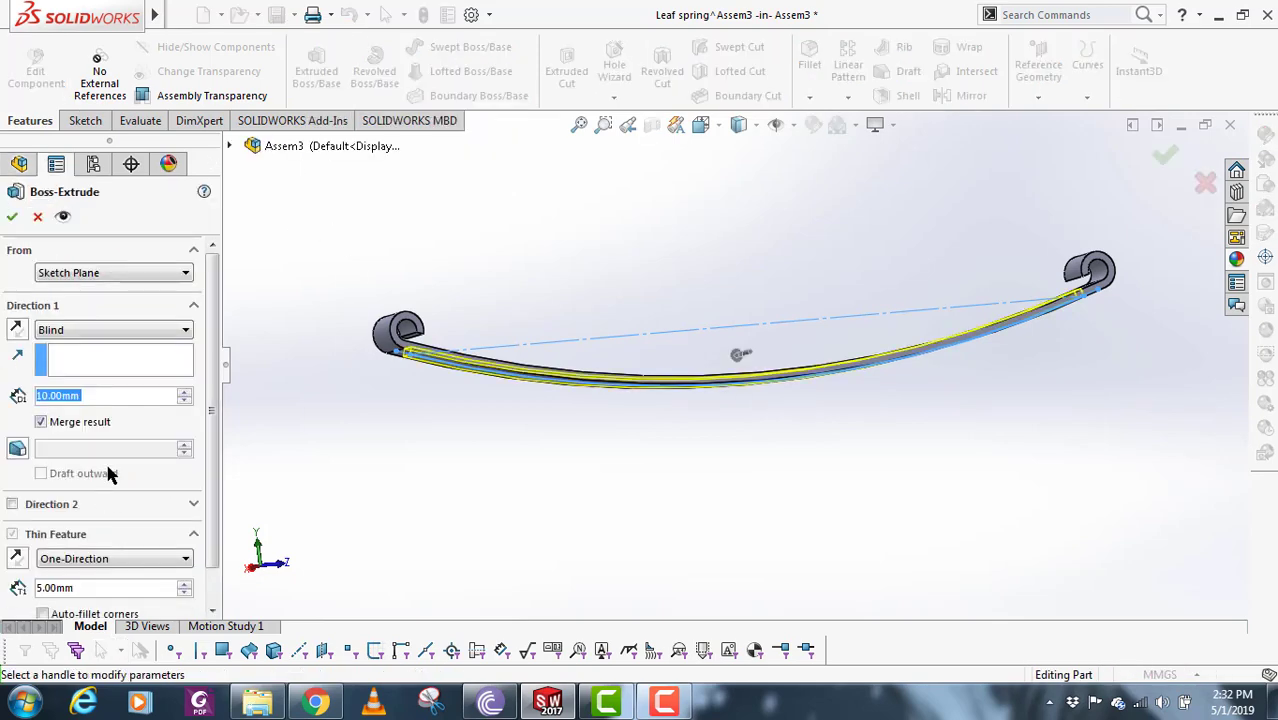
pyautogui.moveTo(470, 410); pyautogui.dragTo(568, 337, button='middle')
pyautogui.scroll(-5, 624, 403)
pyautogui.moveTo(624, 403); pyautogui.dragTo(557, 392, button='middle')
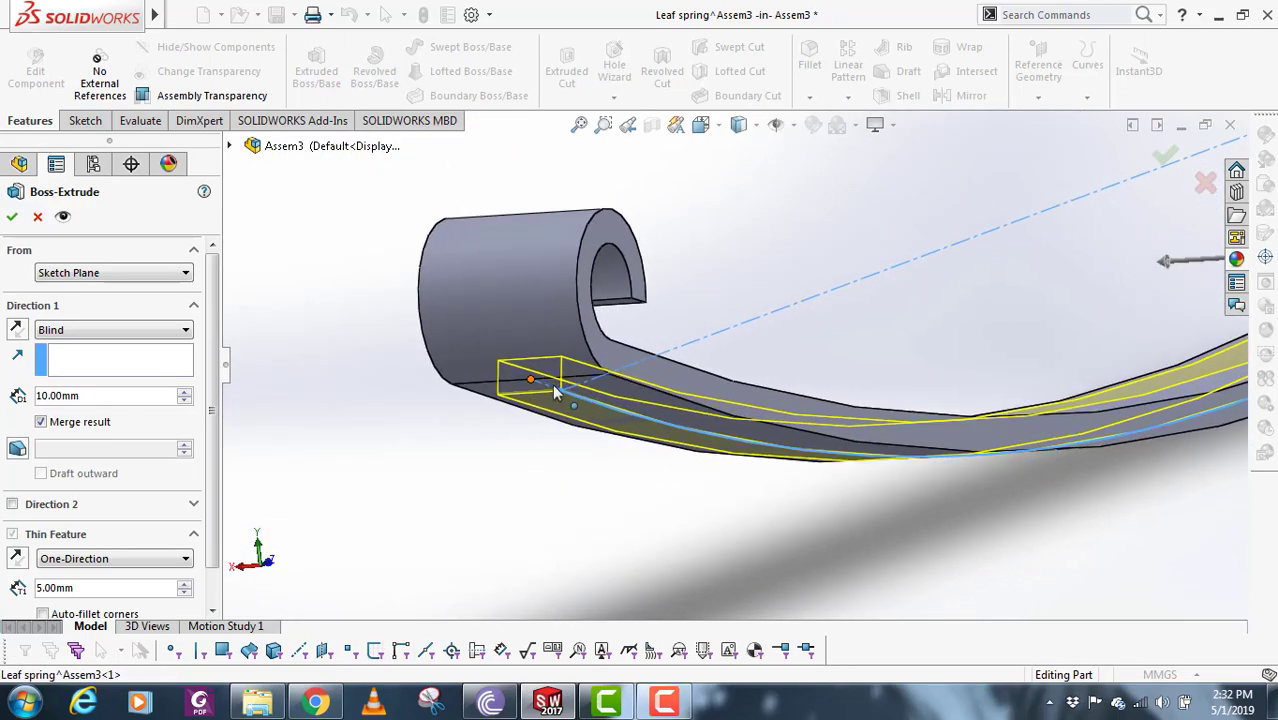
pyautogui.moveTo(593, 447); pyautogui.dragTo(585, 451, button='middle')
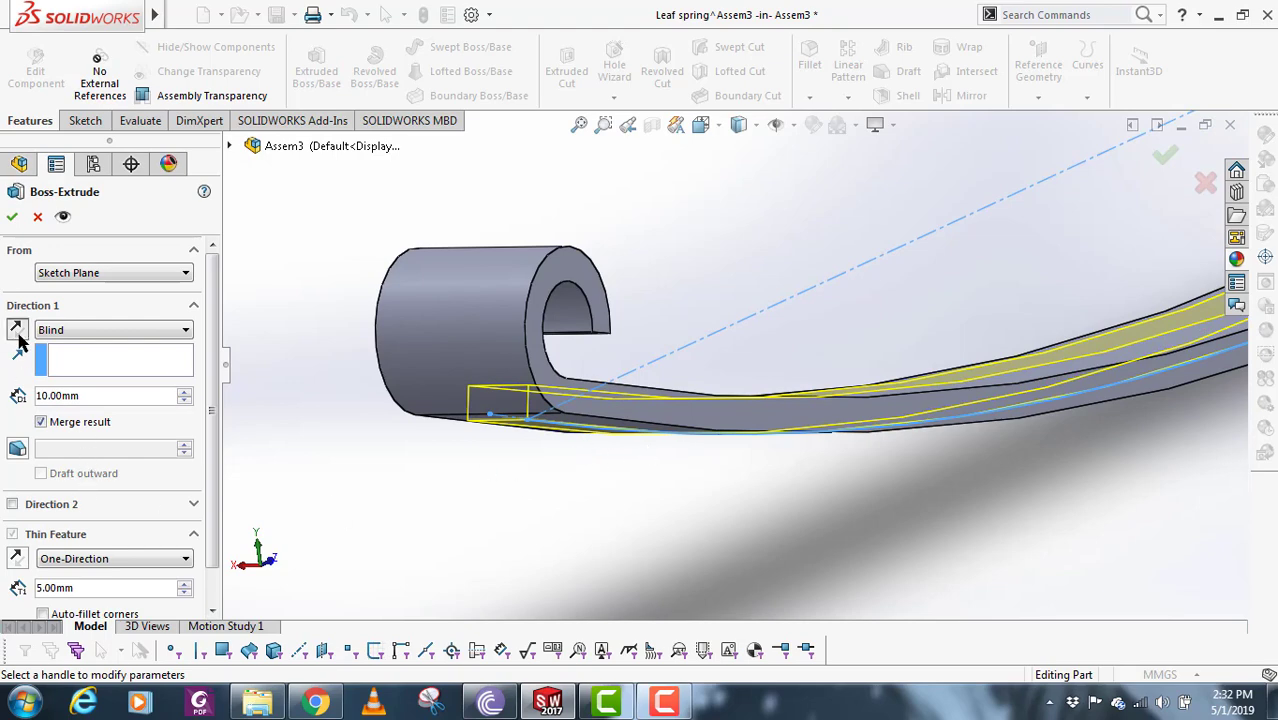
pyautogui.click(16, 560)
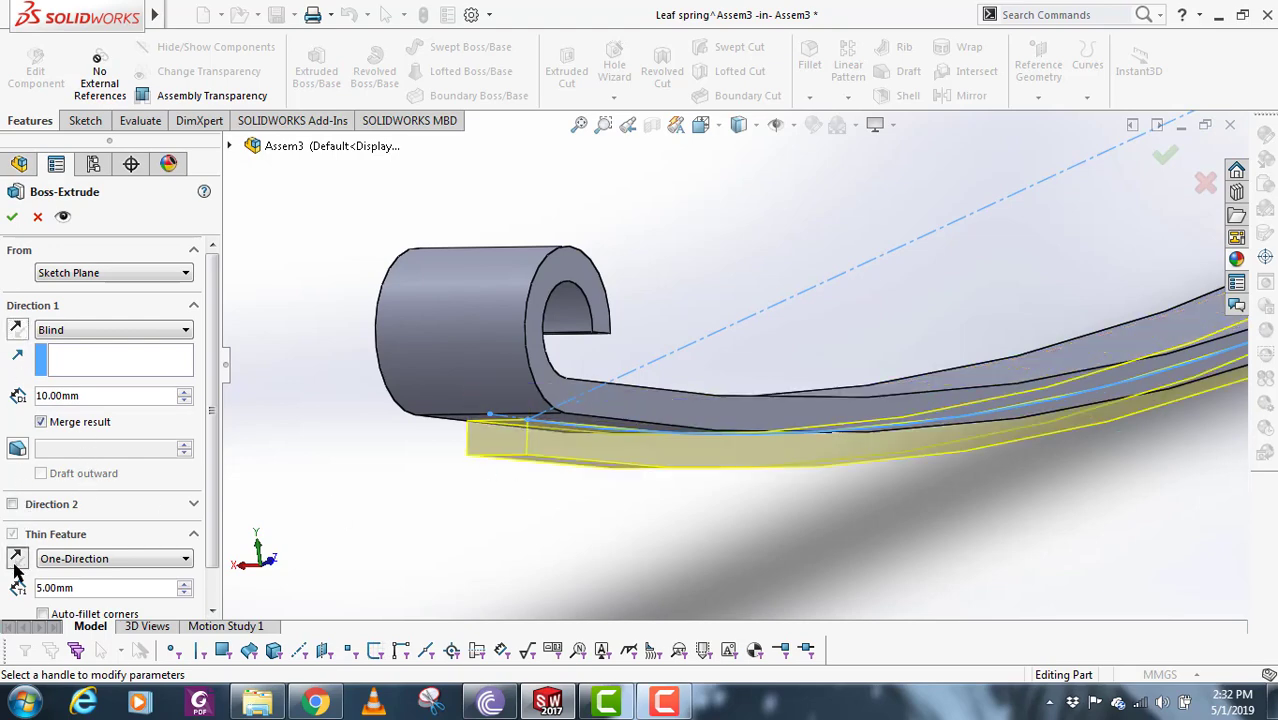
pyautogui.moveTo(624, 546); pyautogui.dragTo(497, 402, button='middle')
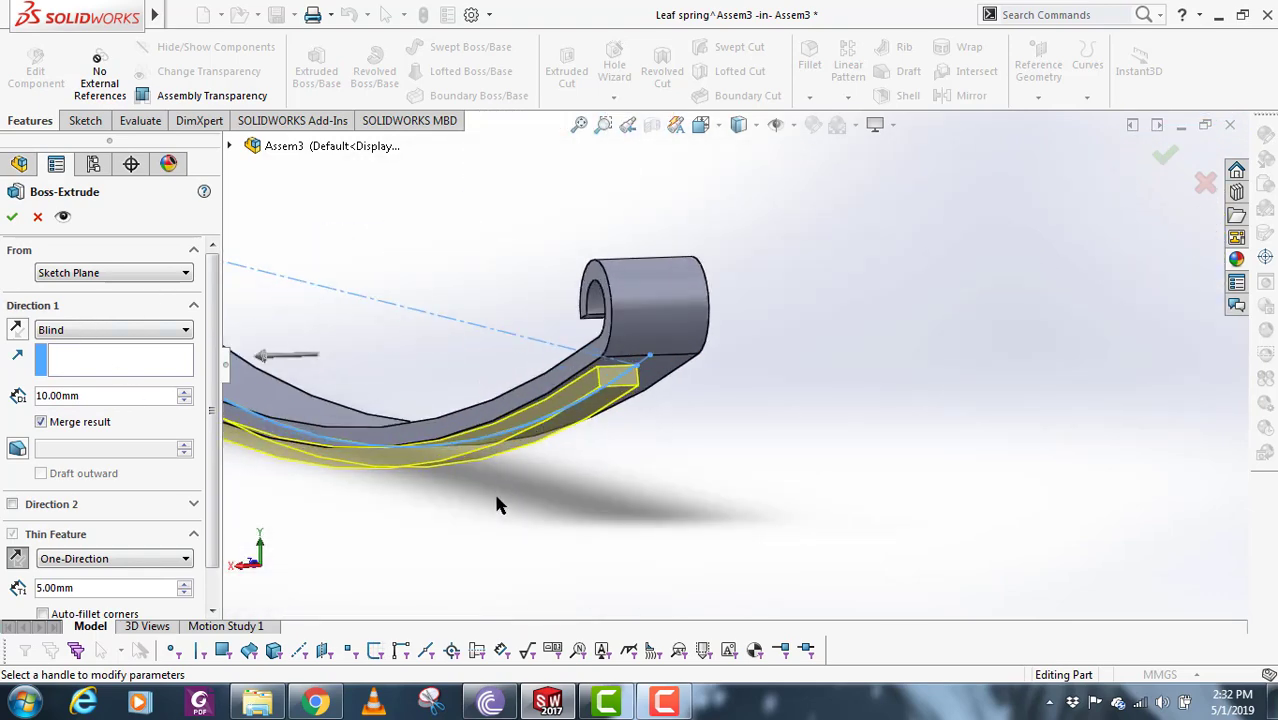
# - Set the extrusion's first direction to Up To Surface, ending at the main leaf's side face
pyautogui.click(100, 330)
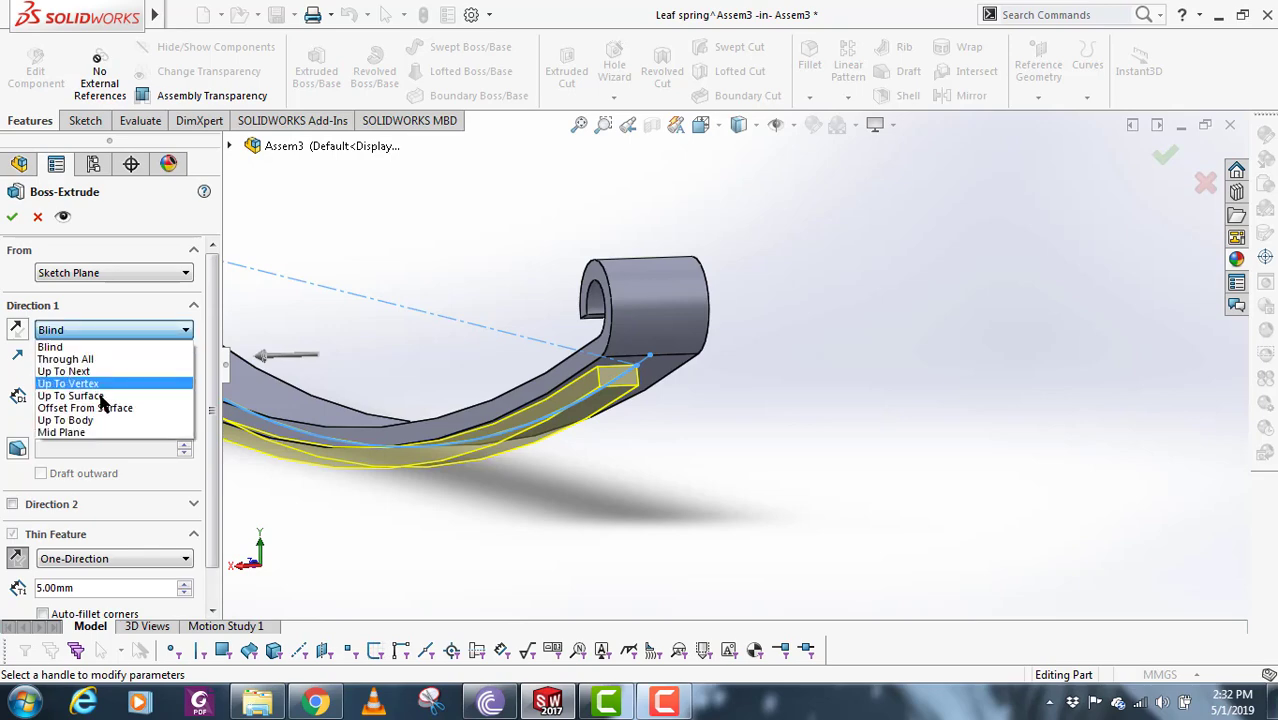
pyautogui.click(106, 394)
pyautogui.click(566, 391)
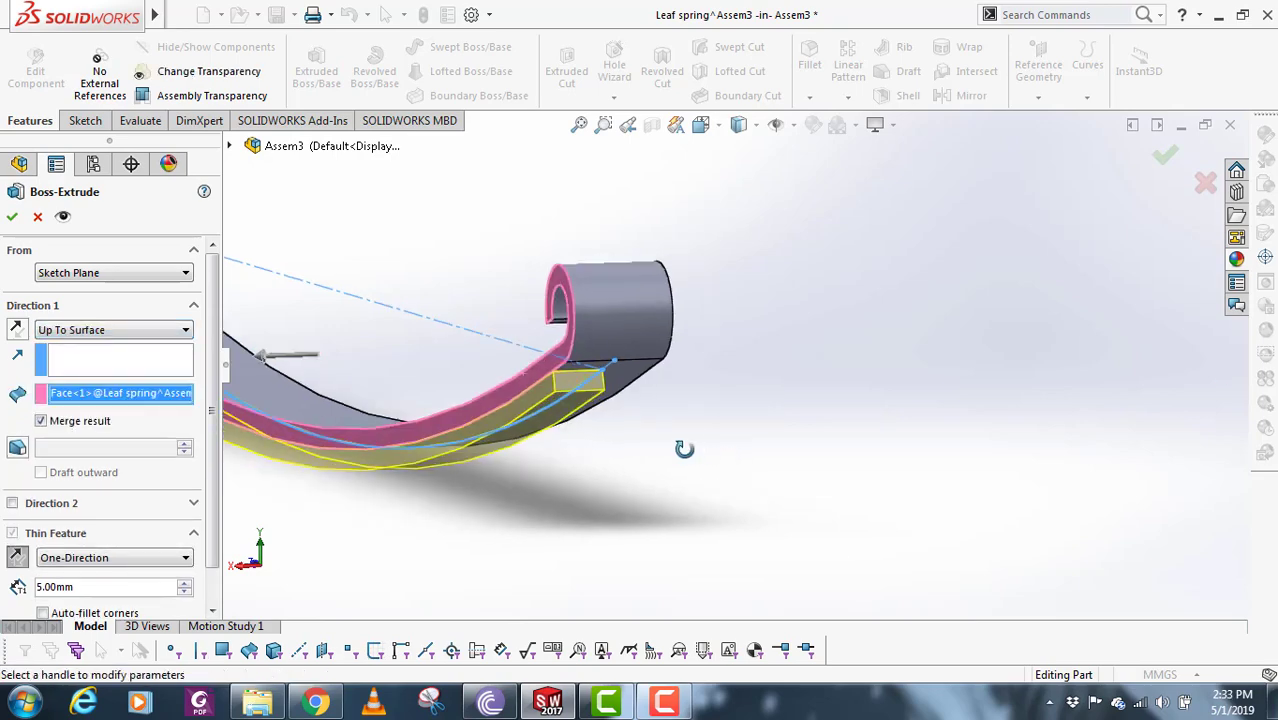
pyautogui.moveTo(685, 448); pyautogui.dragTo(586, 558, button='middle')
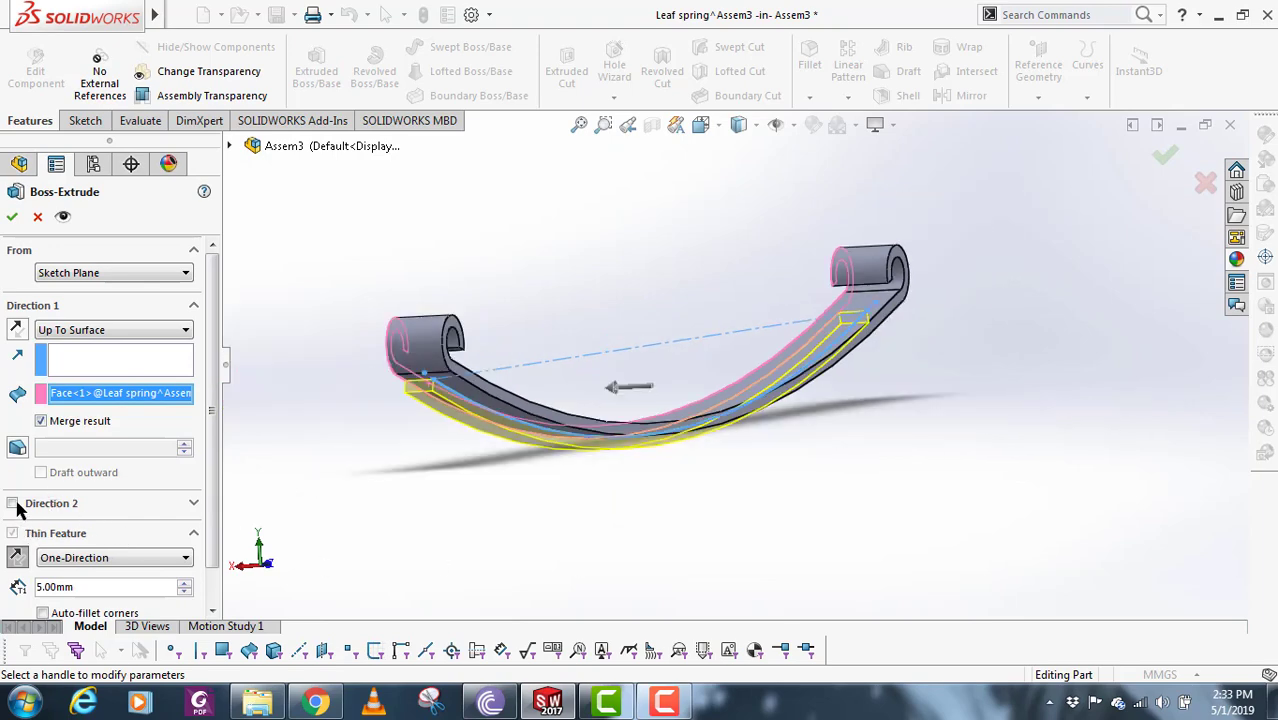
pyautogui.moveTo(458, 362); pyautogui.dragTo(510, 430, button='middle')
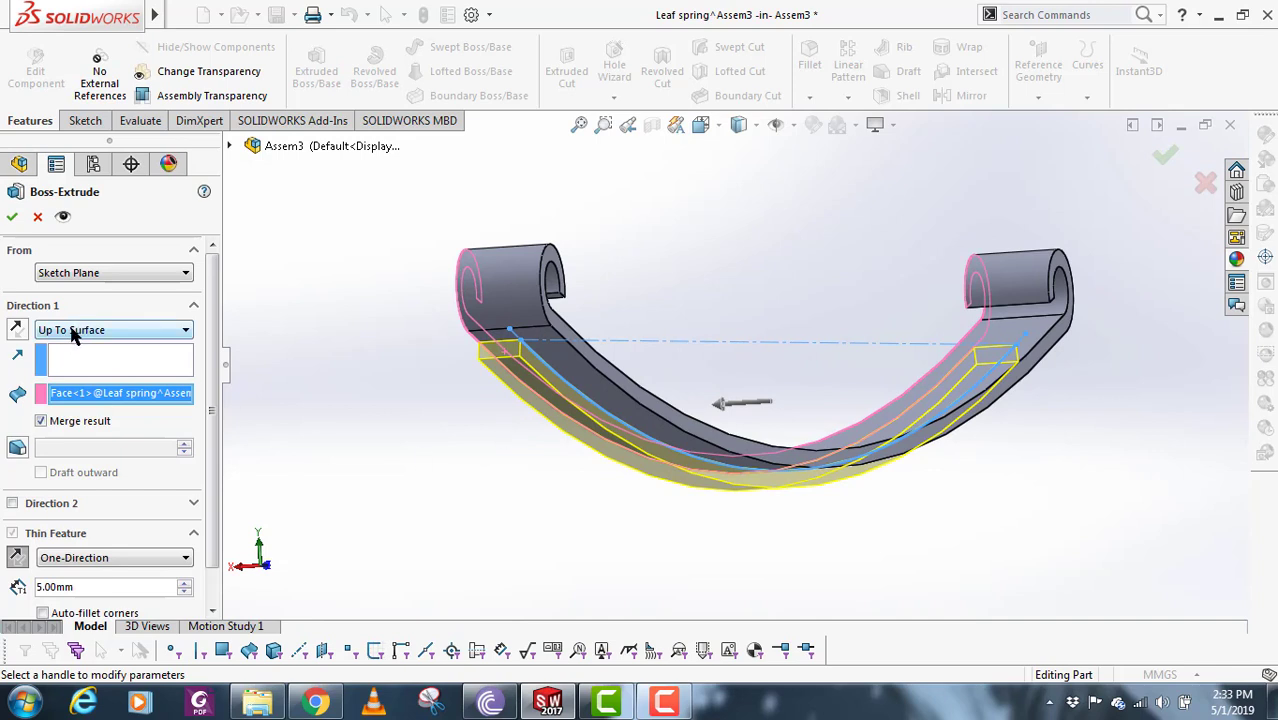
# - Enable the second extrusion direction and set it to Up To Surface, ending at the main leaf's opposite side face
pyautogui.click(12, 504)
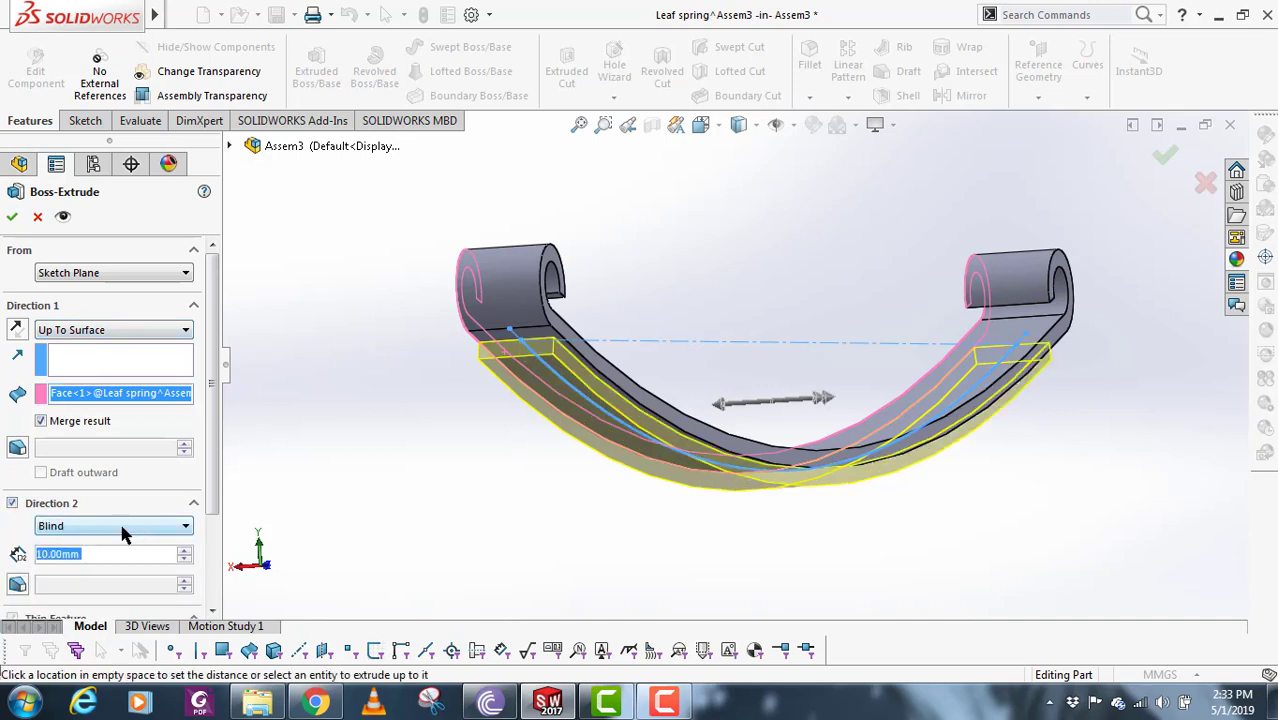
pyautogui.click(125, 527)
pyautogui.click(88, 592)
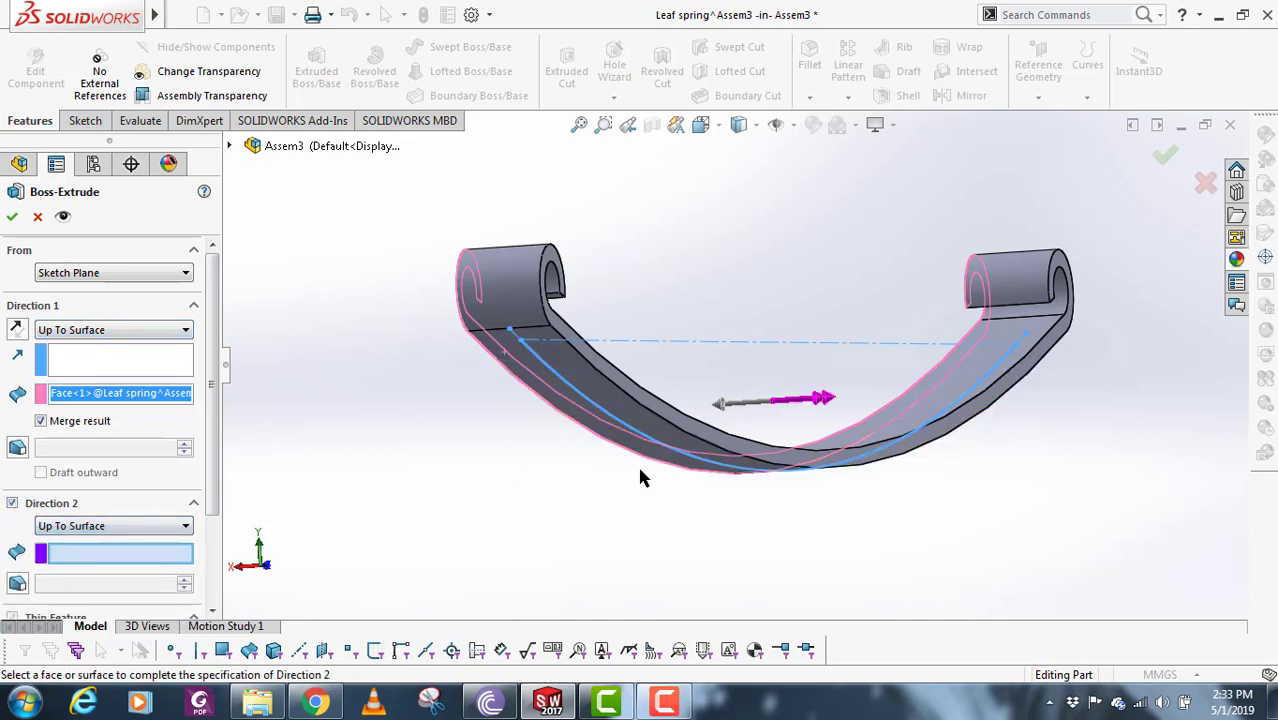
pyautogui.scroll(-2, 715, 405)
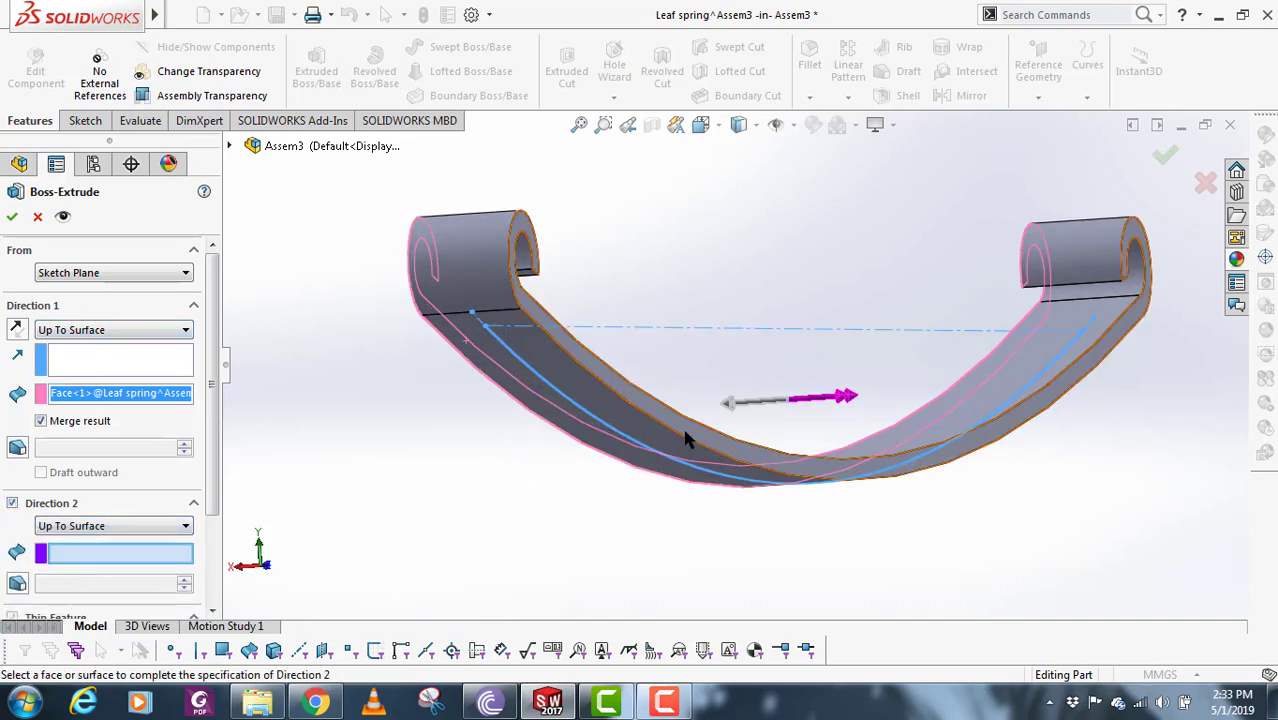
pyautogui.click(716, 478)
pyautogui.moveTo(509, 425)
pyautogui.mouseDown(button='middle')
pyautogui.moveTo(539, 422)
pyautogui.moveTo(505, 419)
pyautogui.moveTo(502, 440)
pyautogui.mouseUp(button='middle')
pyautogui.scroll(3, 729, 383)
pyautogui.moveTo(729, 390); pyautogui.dragTo(680, 420, button='middle')
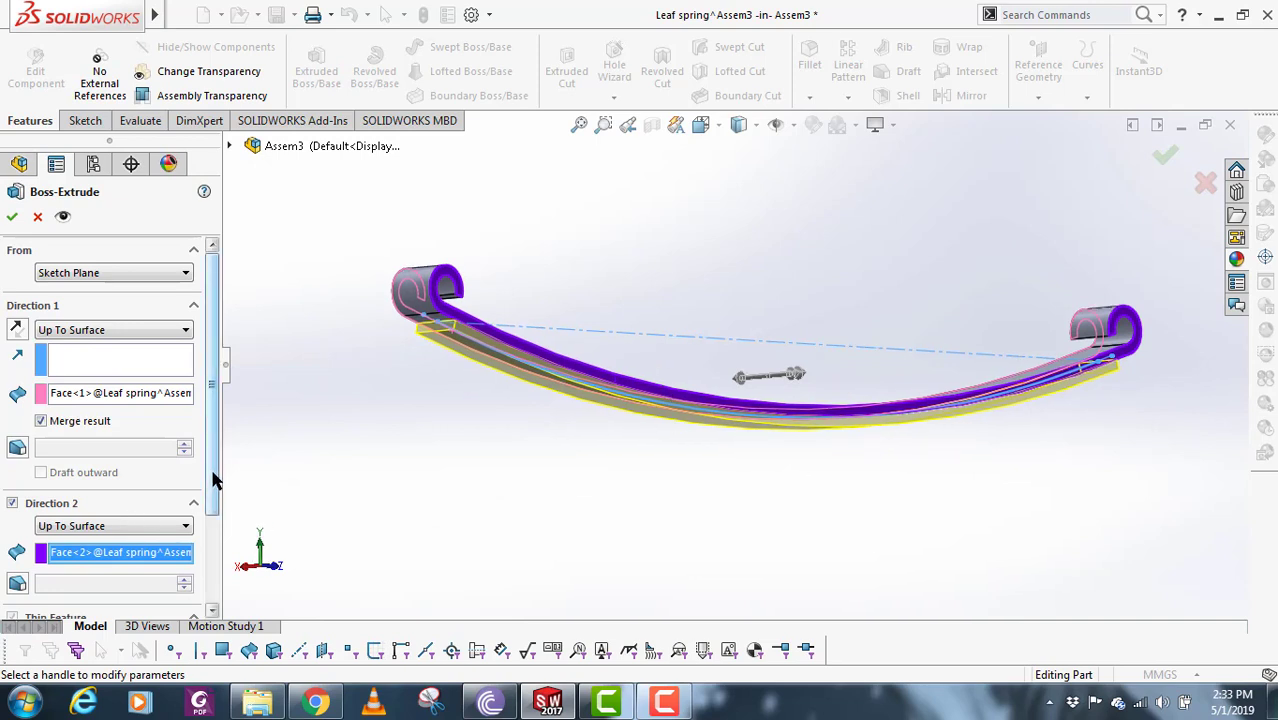
# - Check the second leaf's preview along its length and accept the thin extrusion
pyautogui.scroll(-3, 213, 607)
pyautogui.scroll(3, 213, 600)
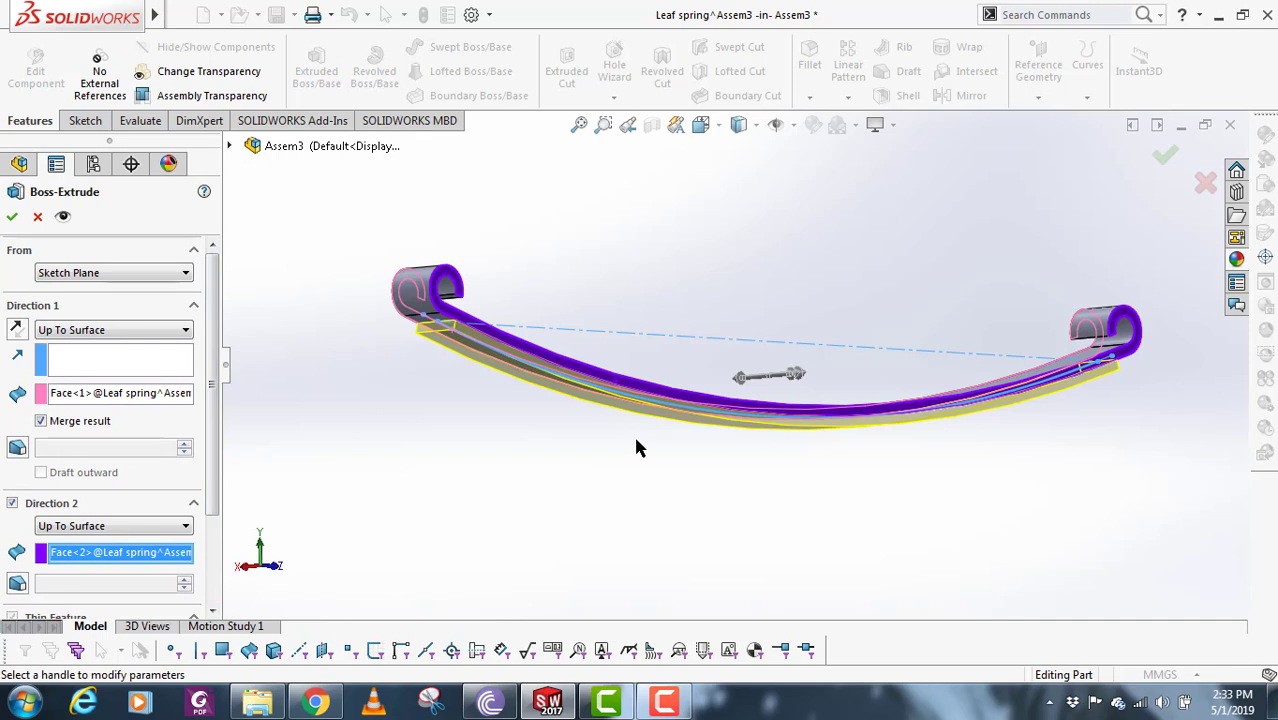
pyautogui.moveTo(622, 325); pyautogui.dragTo(816, 360, button='middle')
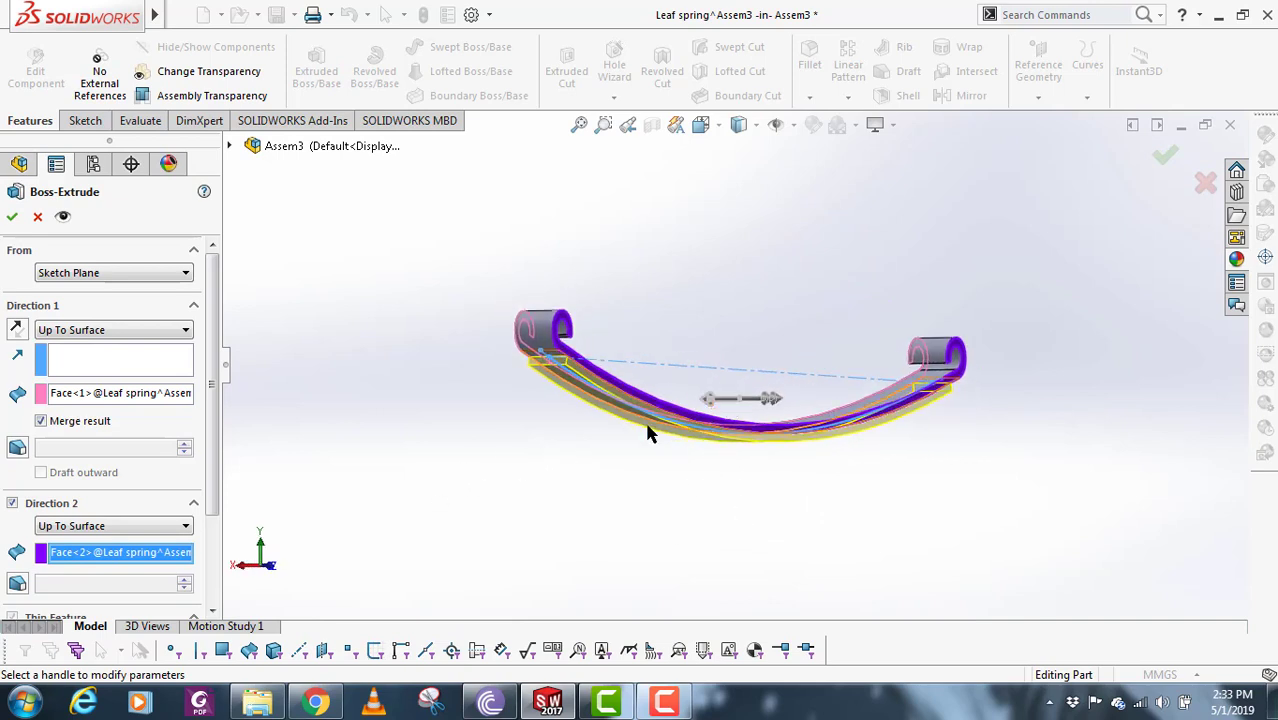
pyautogui.moveTo(650, 428); pyautogui.dragTo(652, 402, button='middle')
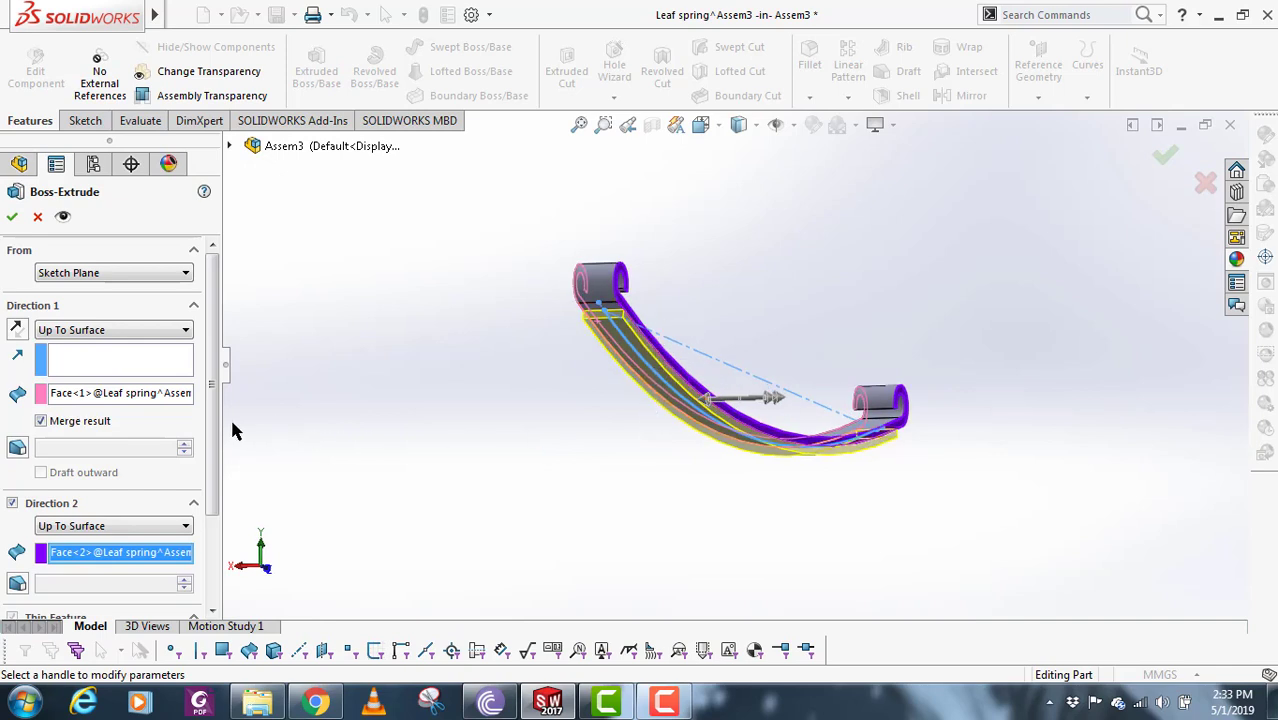
pyautogui.moveTo(770, 365); pyautogui.dragTo(668, 420, button='middle')
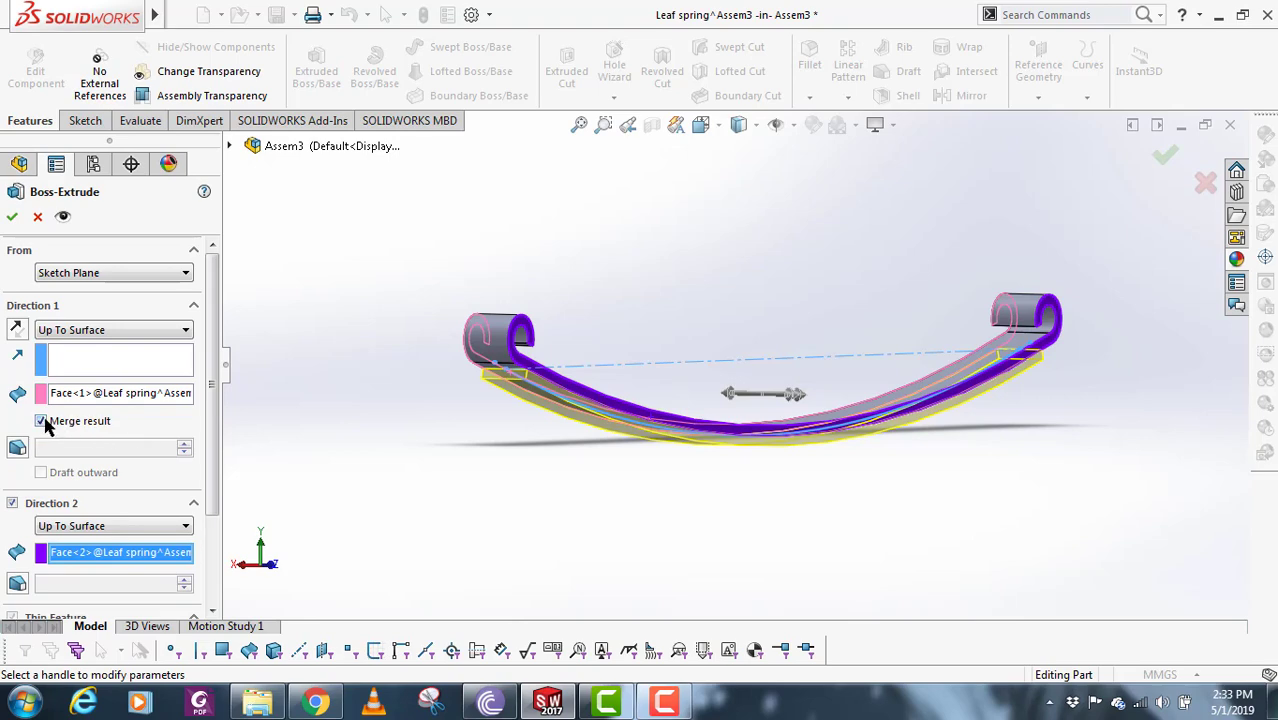
pyautogui.scroll(-6, 700, 460)
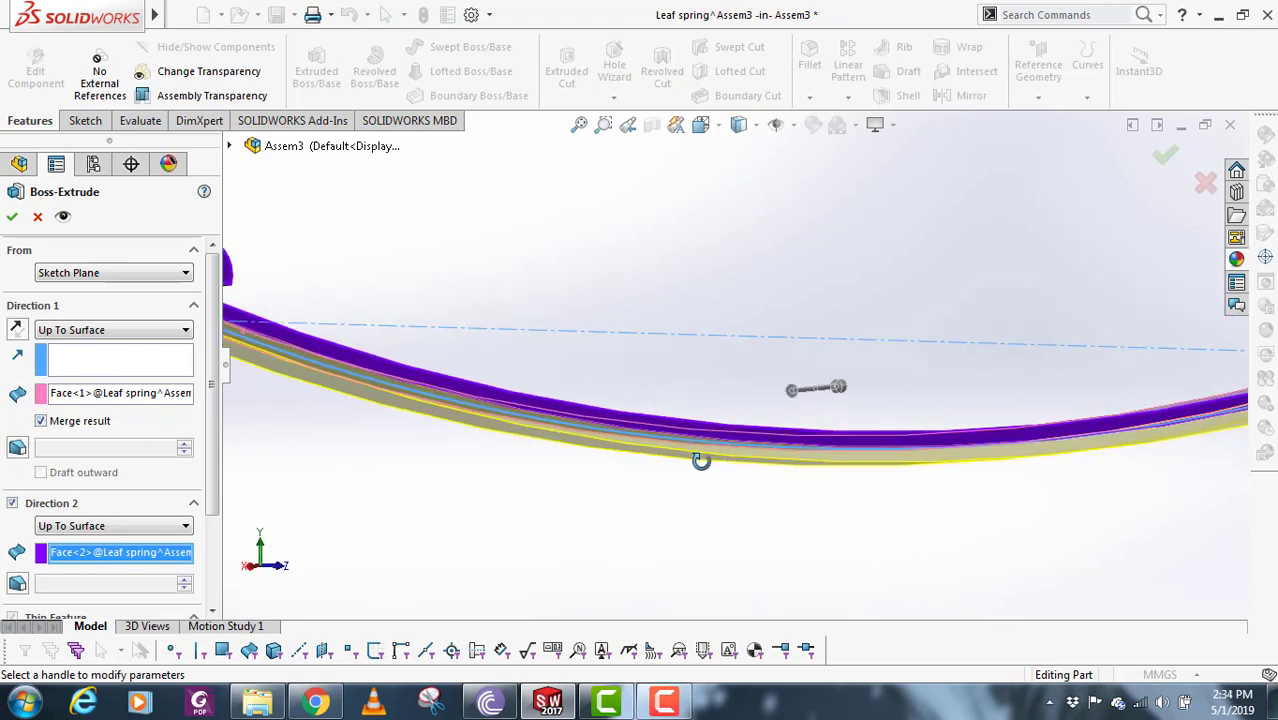
pyautogui.scroll(5, 724, 495)
pyautogui.scroll(-5, 571, 391)
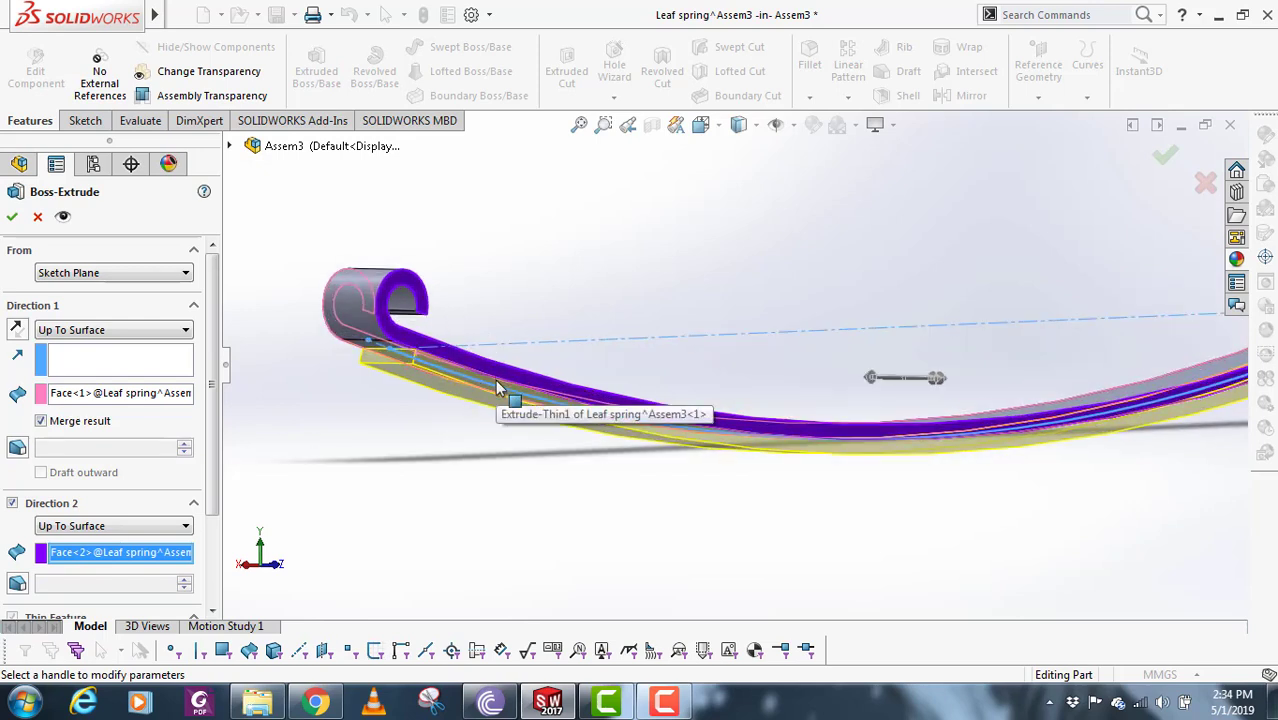
pyautogui.click(12, 218)
pyautogui.moveTo(631, 491); pyautogui.dragTo(480, 441, button='middle')
# - Edit the second leaf's extrusion to turn off Merge result, keeping it a separate body from the main leaf
pyautogui.rightClick(88, 562)
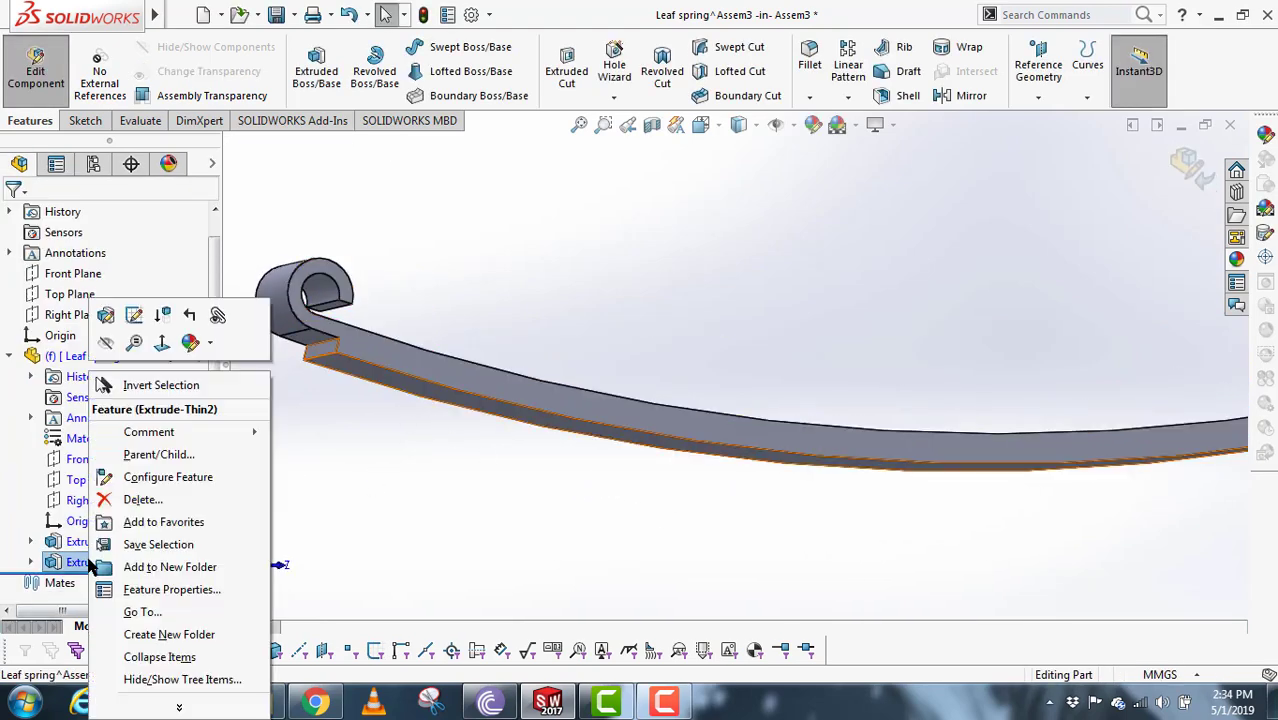
pyautogui.click(134, 315)
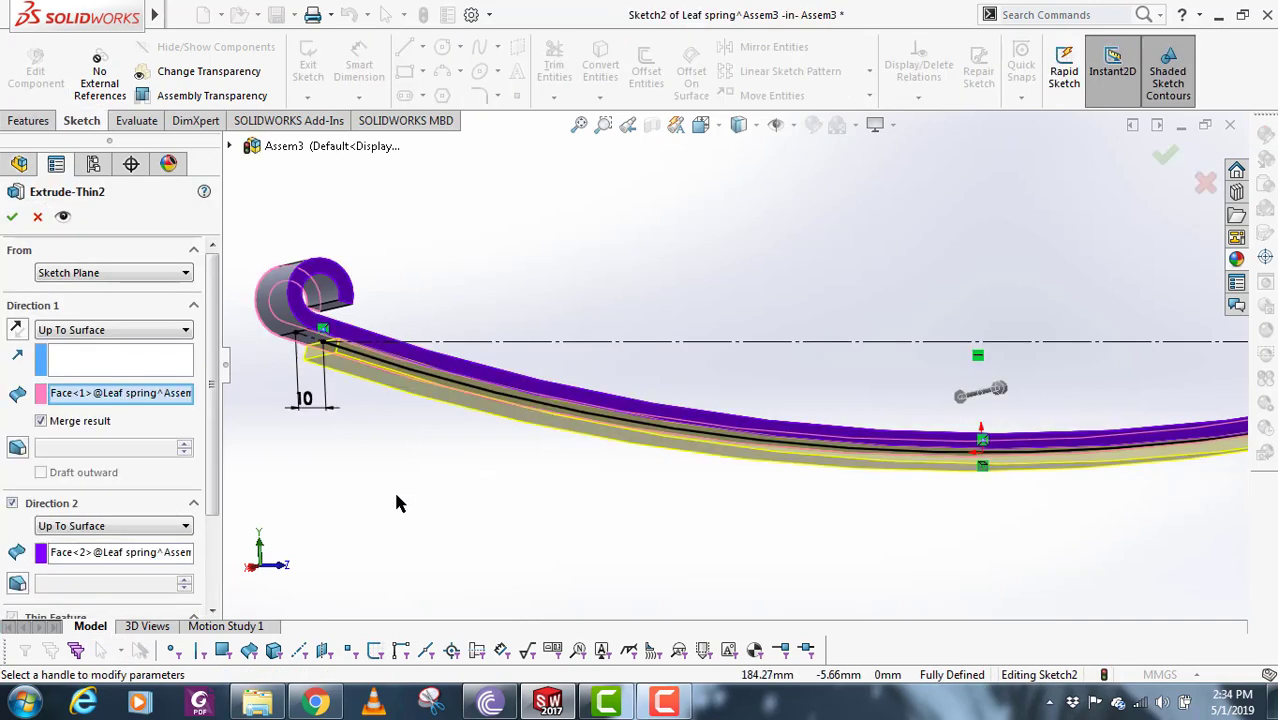
pyautogui.click(41, 421)
pyautogui.click(14, 216)
pyautogui.scroll(6, 1156, 398)
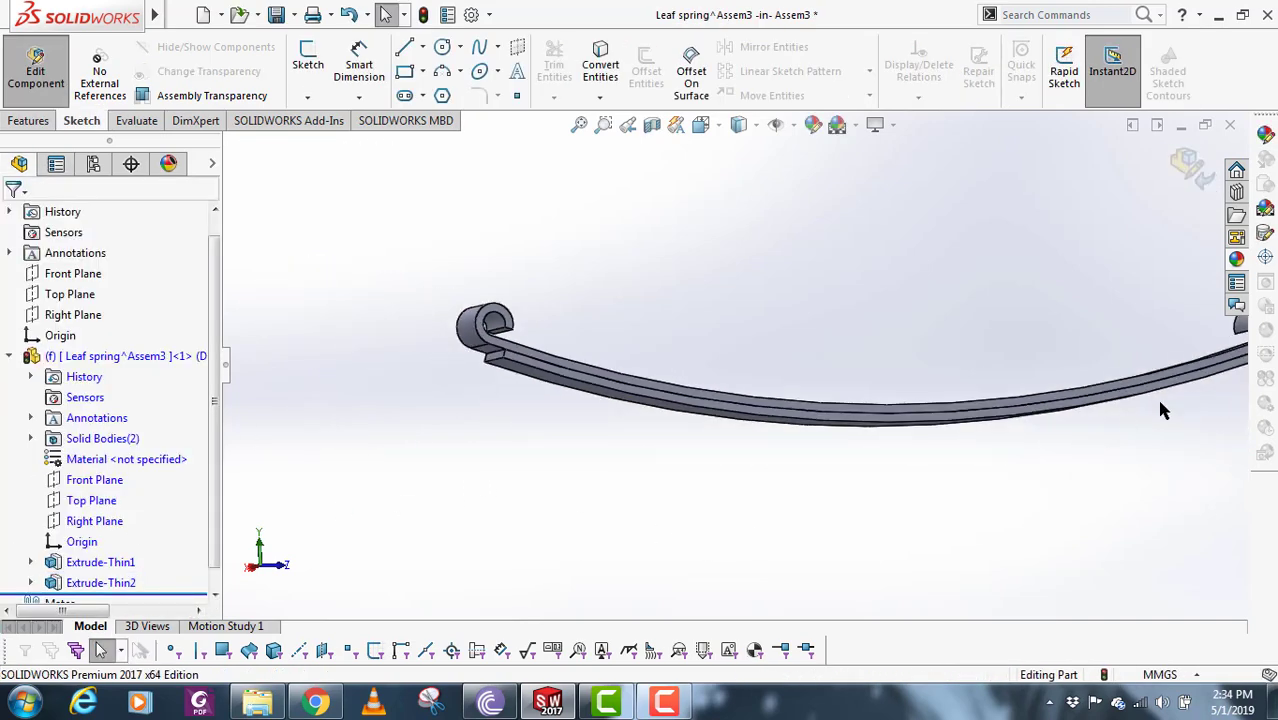
pyautogui.moveTo(1006, 357); pyautogui.dragTo(830, 420, button='middle')
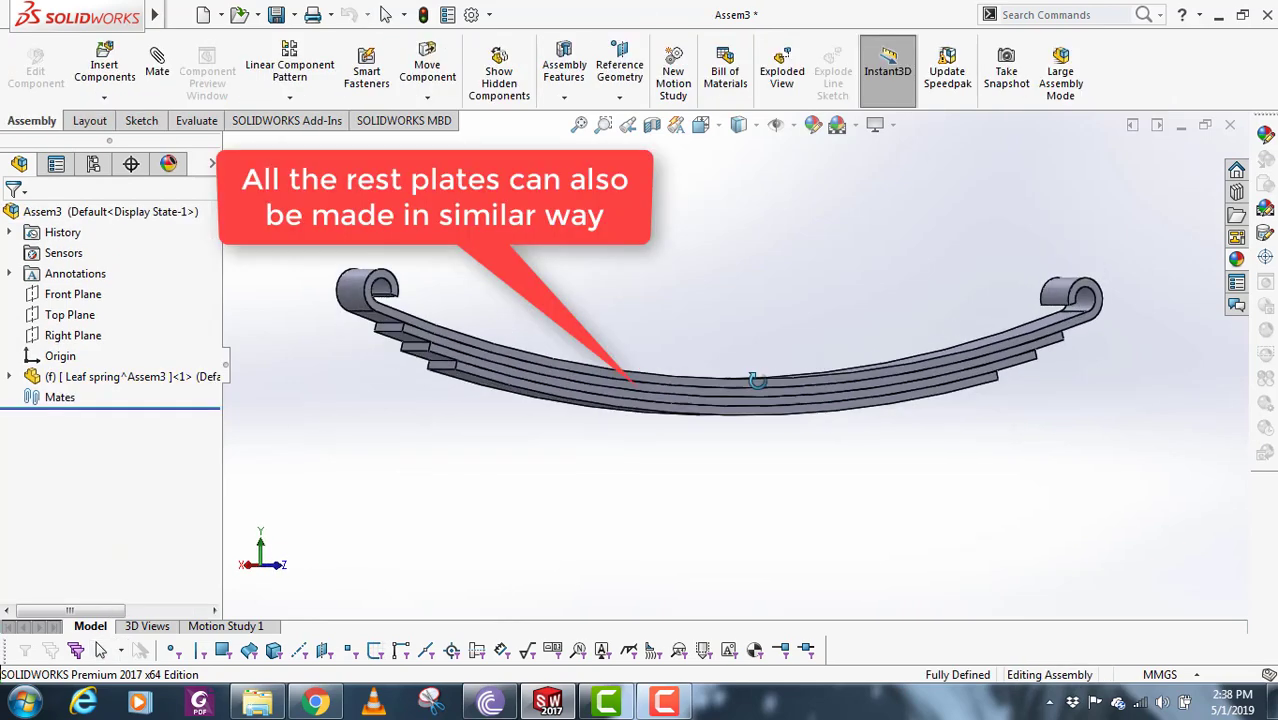
# - Insert a new part into the leaf spring assembly and rename it Clamp bolt
pyautogui.moveTo(747, 371); pyautogui.dragTo(518, 433, button='middle')
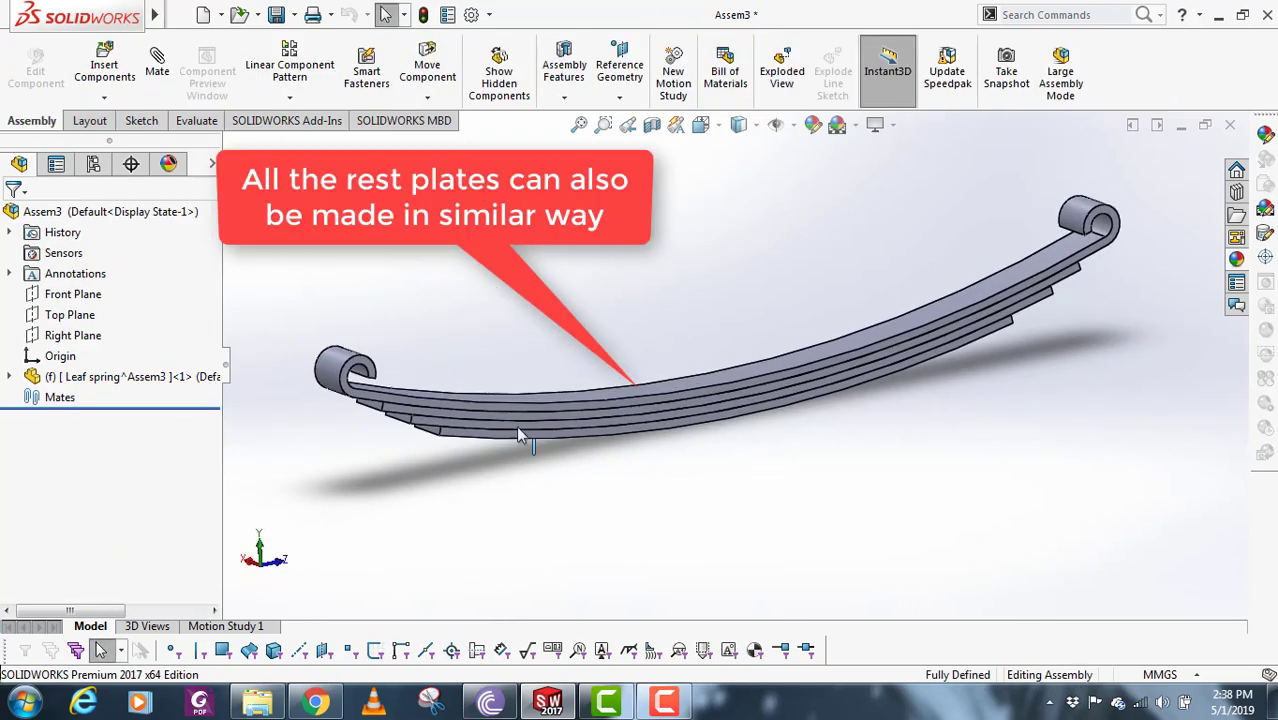
pyautogui.click(104, 98)
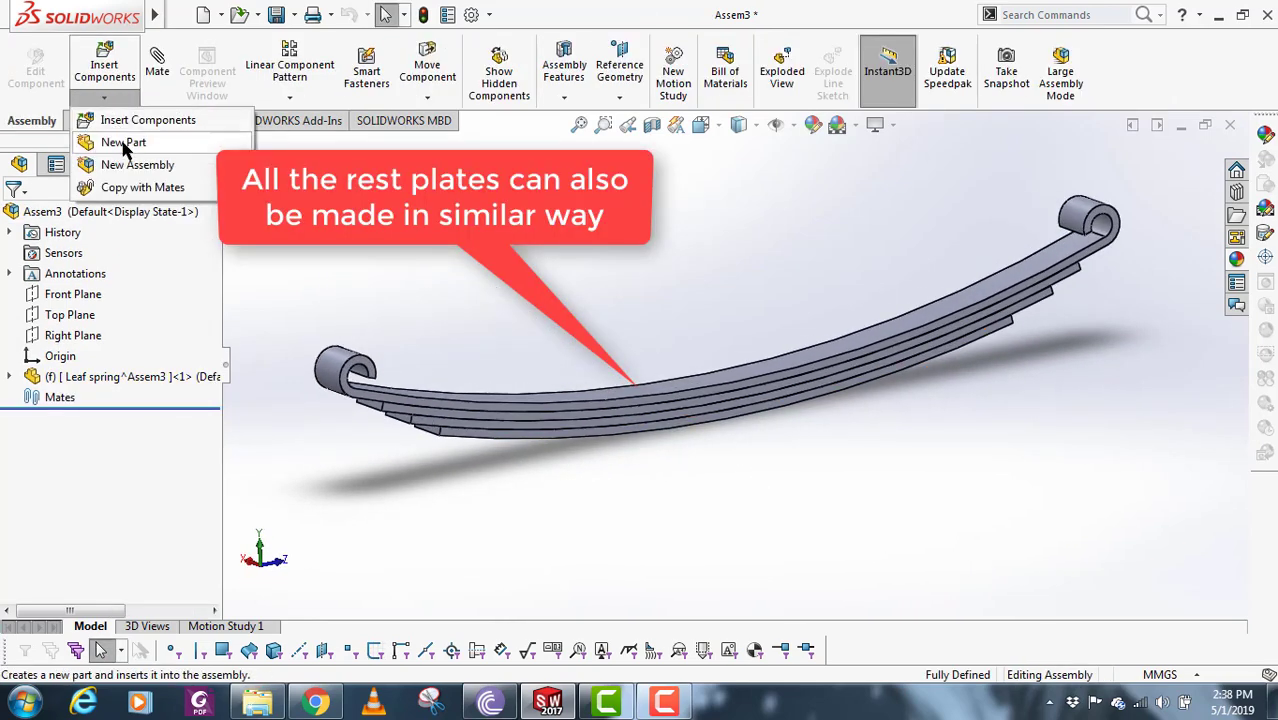
pyautogui.click(125, 140)
pyautogui.click(362, 280)
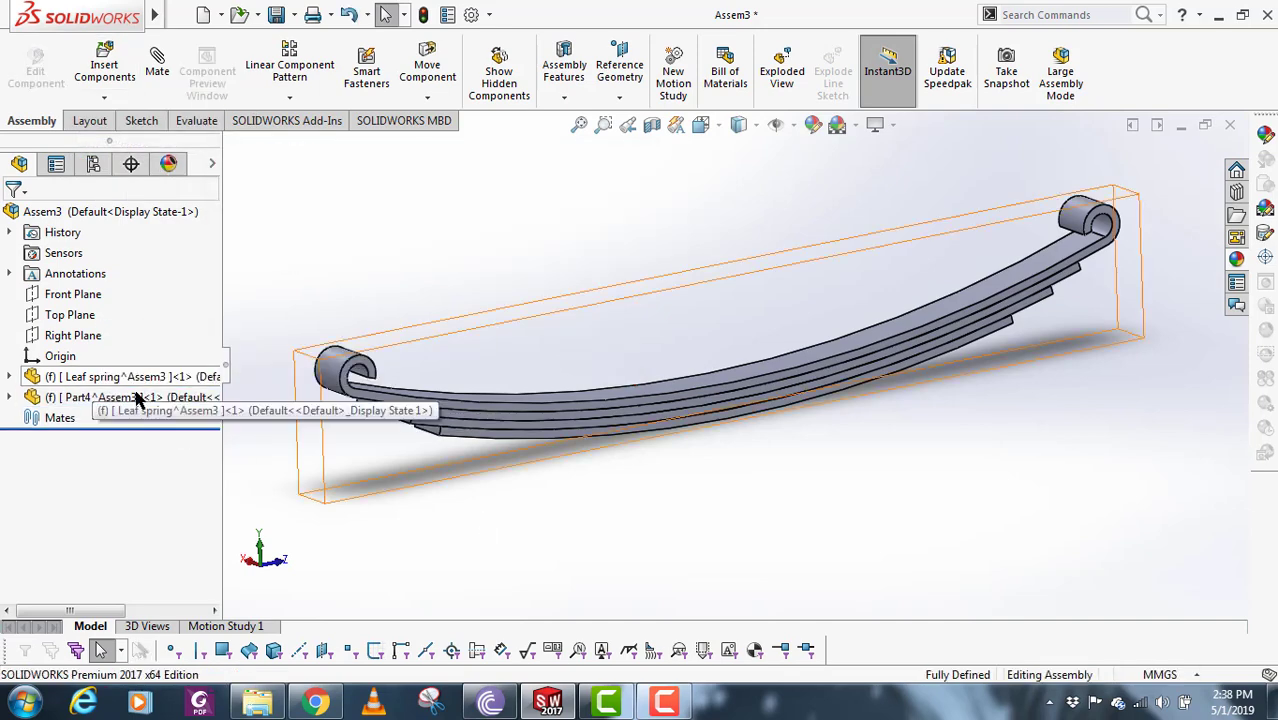
pyautogui.rightClick(115, 397)
pyautogui.click(248, 250)
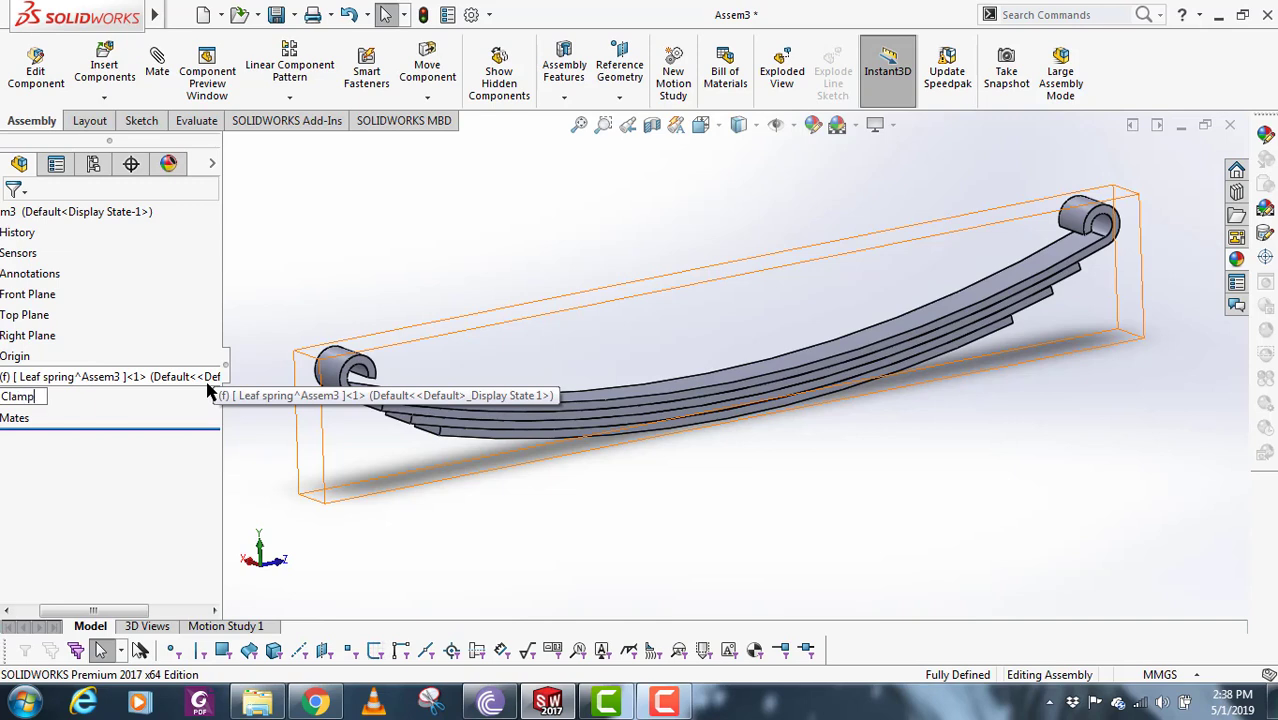
pyautogui.write('Clamp bolt')
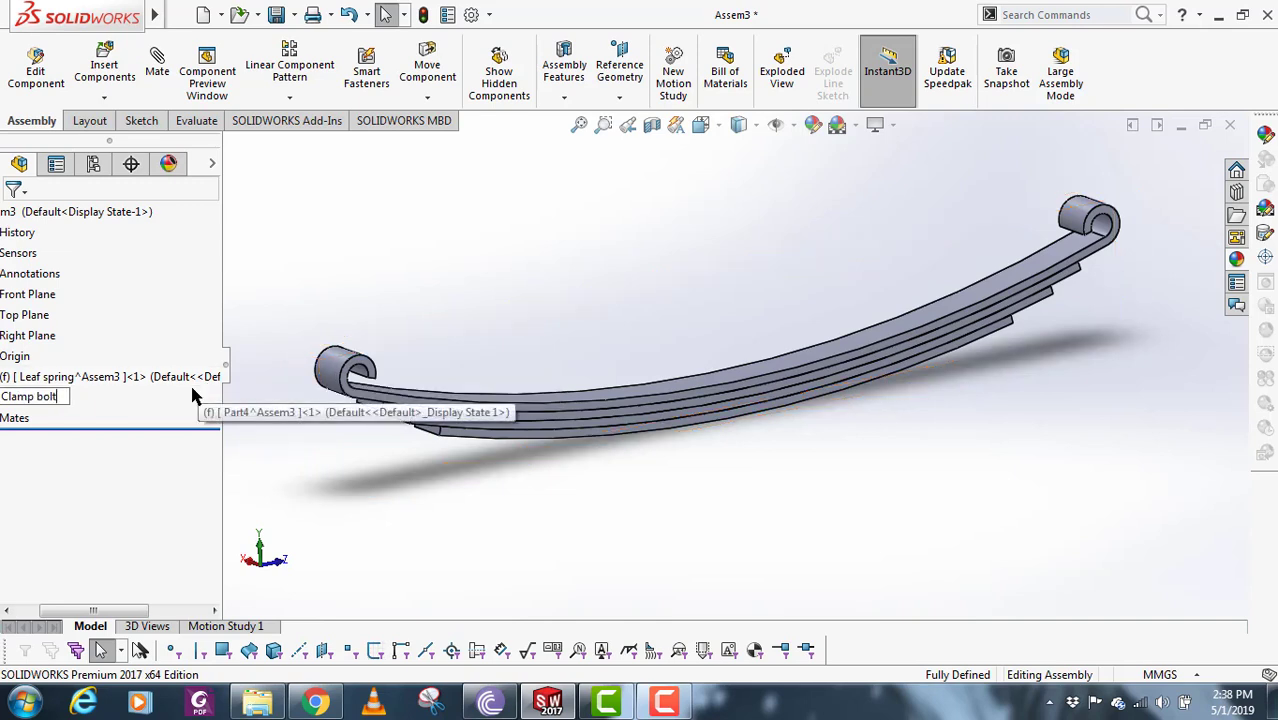
pyautogui.click(466, 262)
# - Open the Clamp bolt part in its own window
pyautogui.scroll(1, 420, 422)
pyautogui.scroll(1, 90, 391)
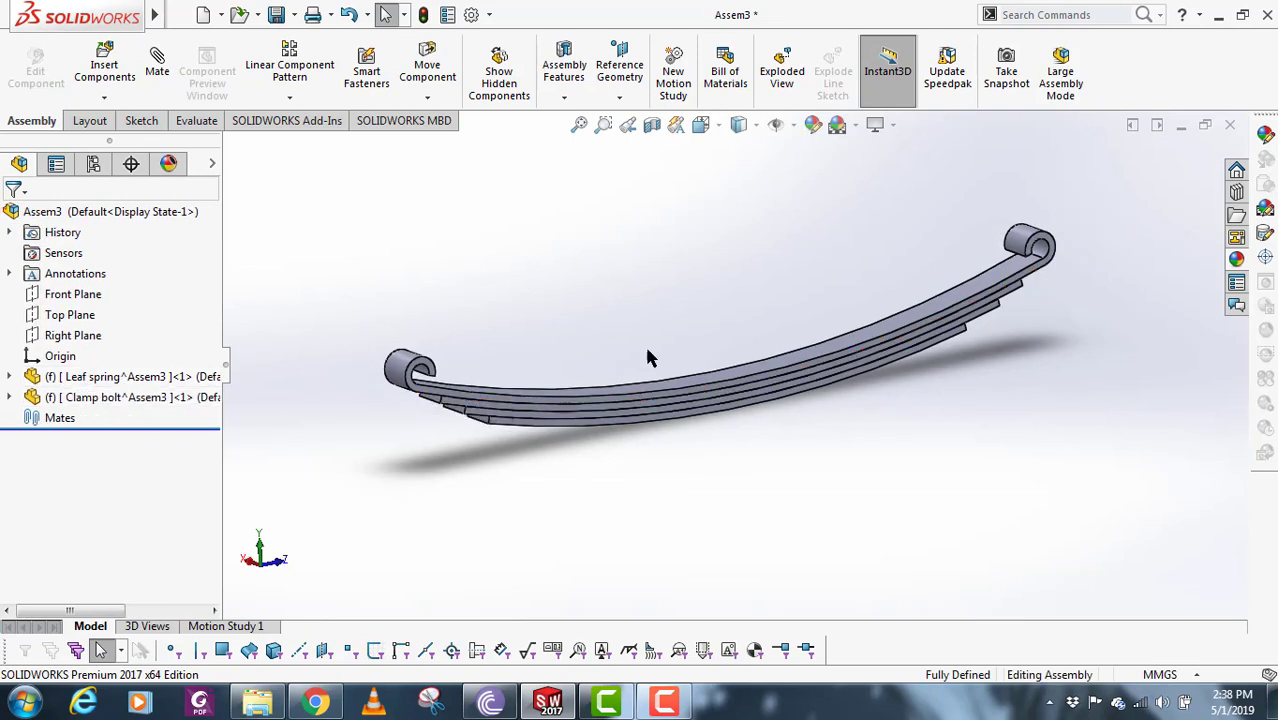
pyautogui.moveTo(648, 357); pyautogui.dragTo(700, 440, button='middle')
pyautogui.click(140, 400)
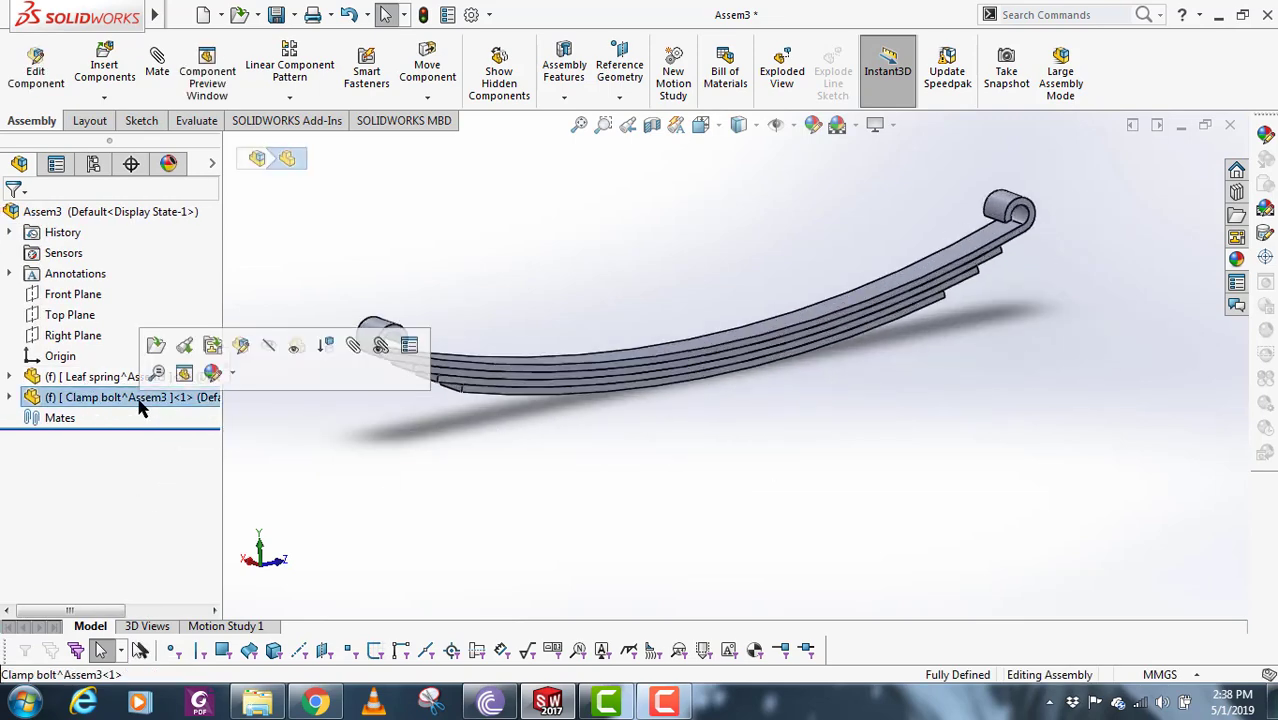
pyautogui.click(560, 420)
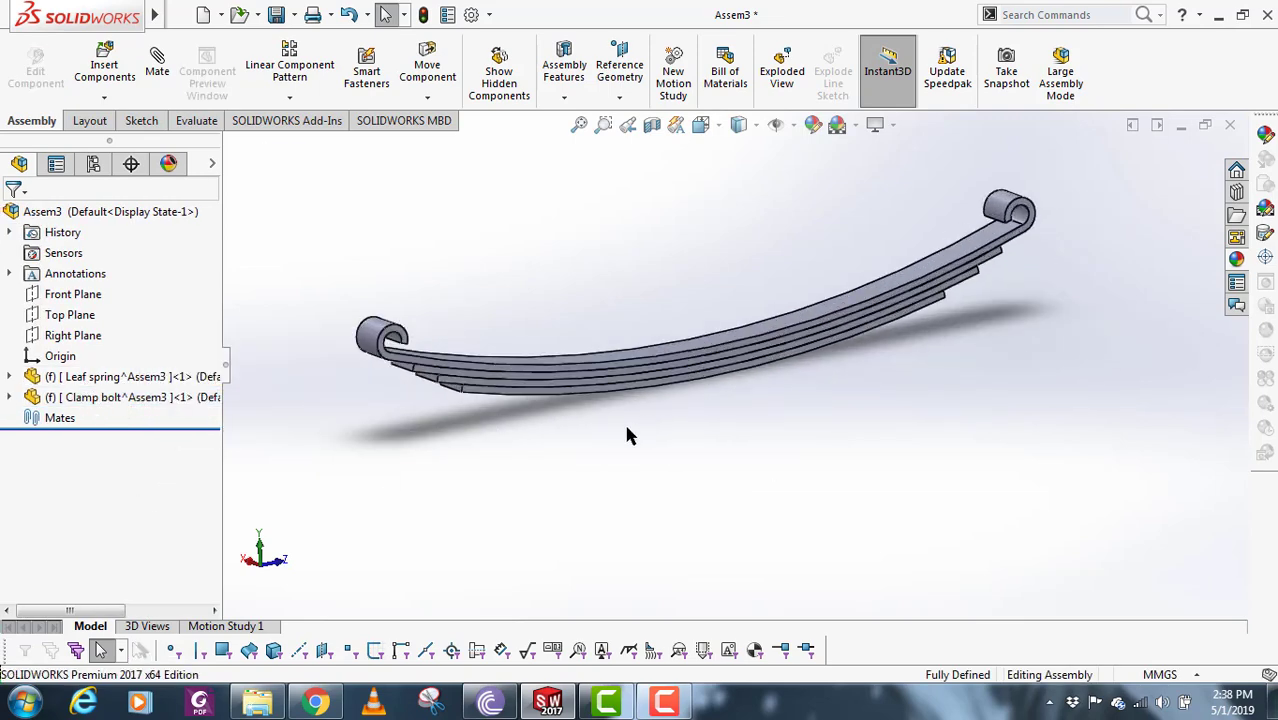
pyautogui.moveTo(627, 428); pyautogui.dragTo(727, 385, button='middle')
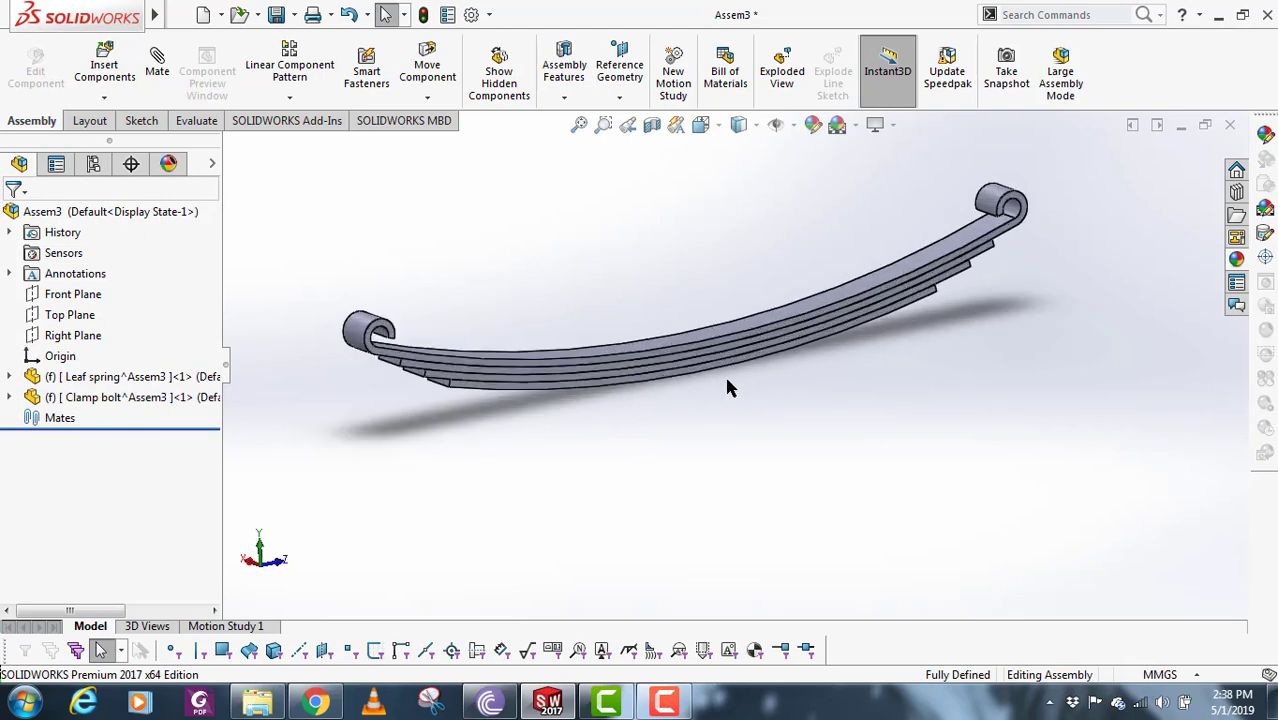
pyautogui.rightClick(150, 402)
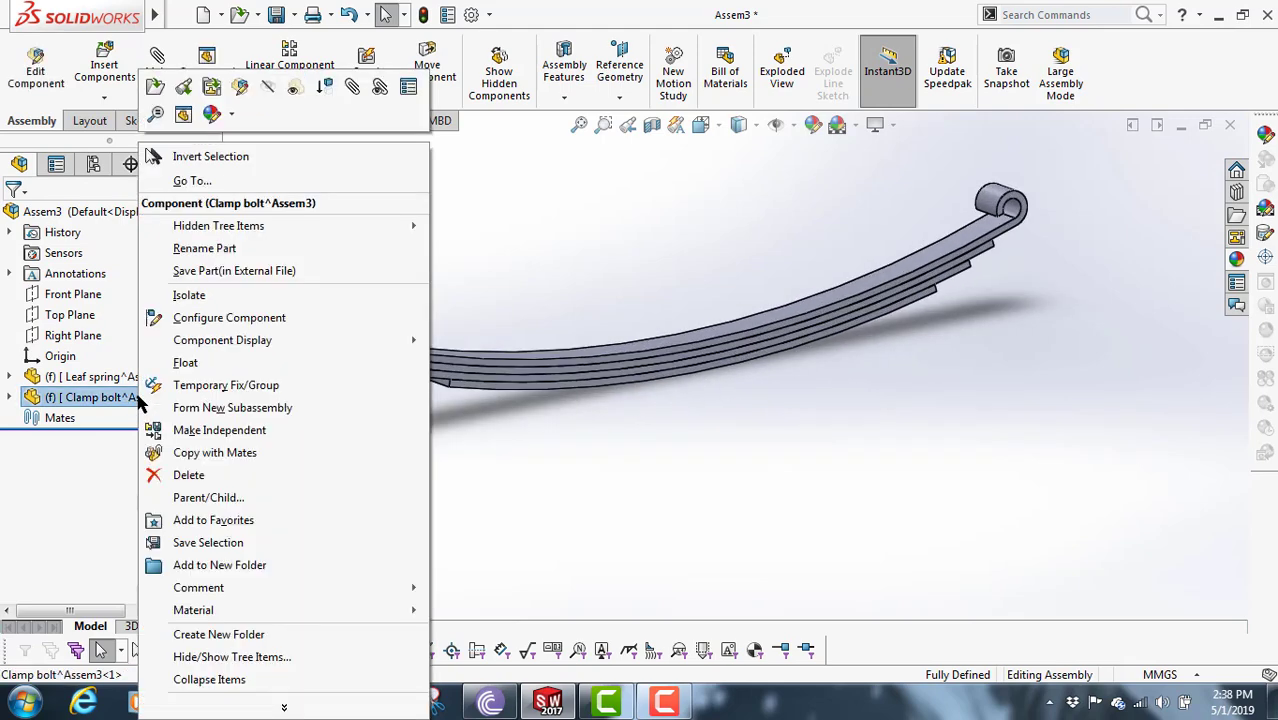
pyautogui.click(157, 88)
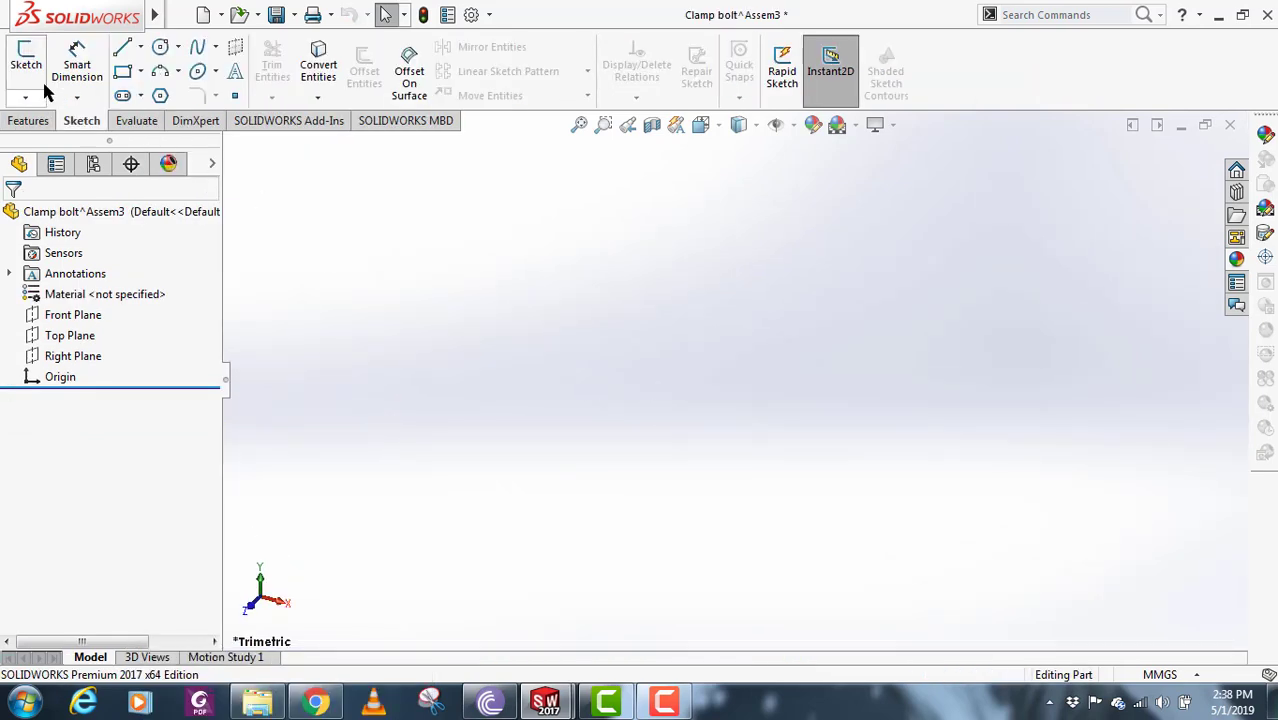
pyautogui.click(81, 364)
pyautogui.click(600, 295)
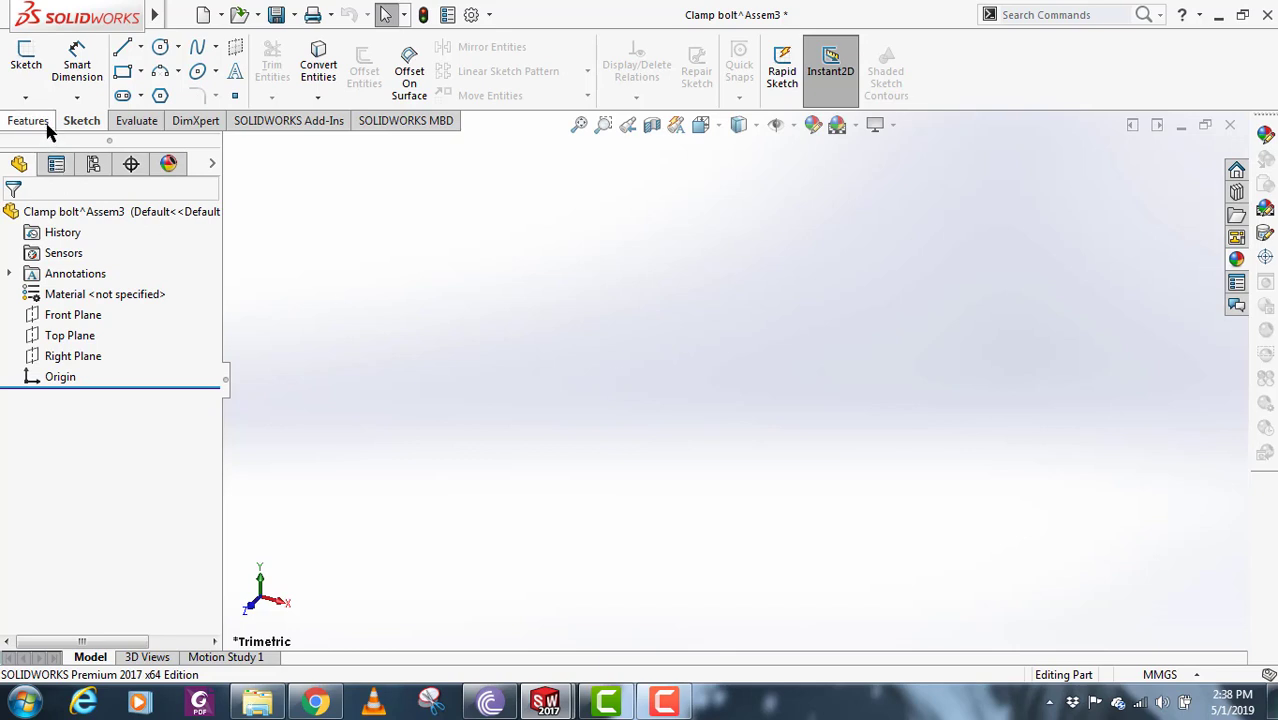
# - Start a sketch on the clamp bolt part's Right Plane
pyautogui.click(76, 358)
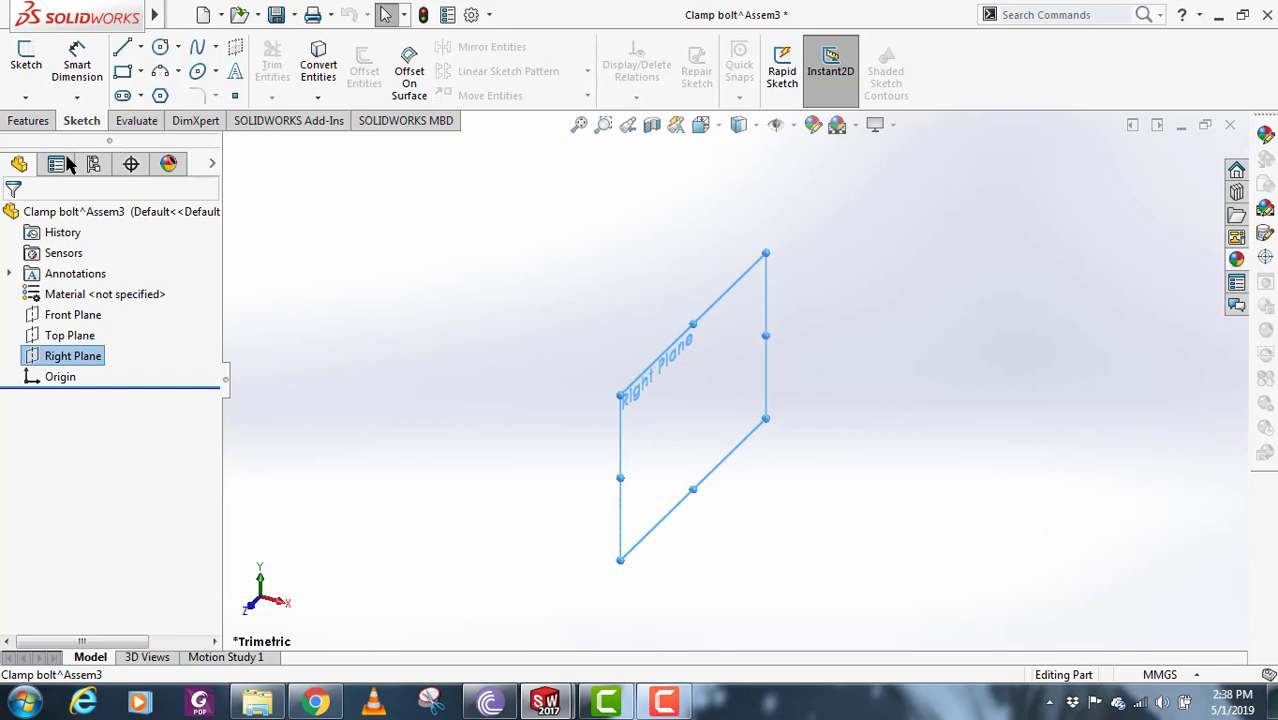
pyautogui.click(27, 64)
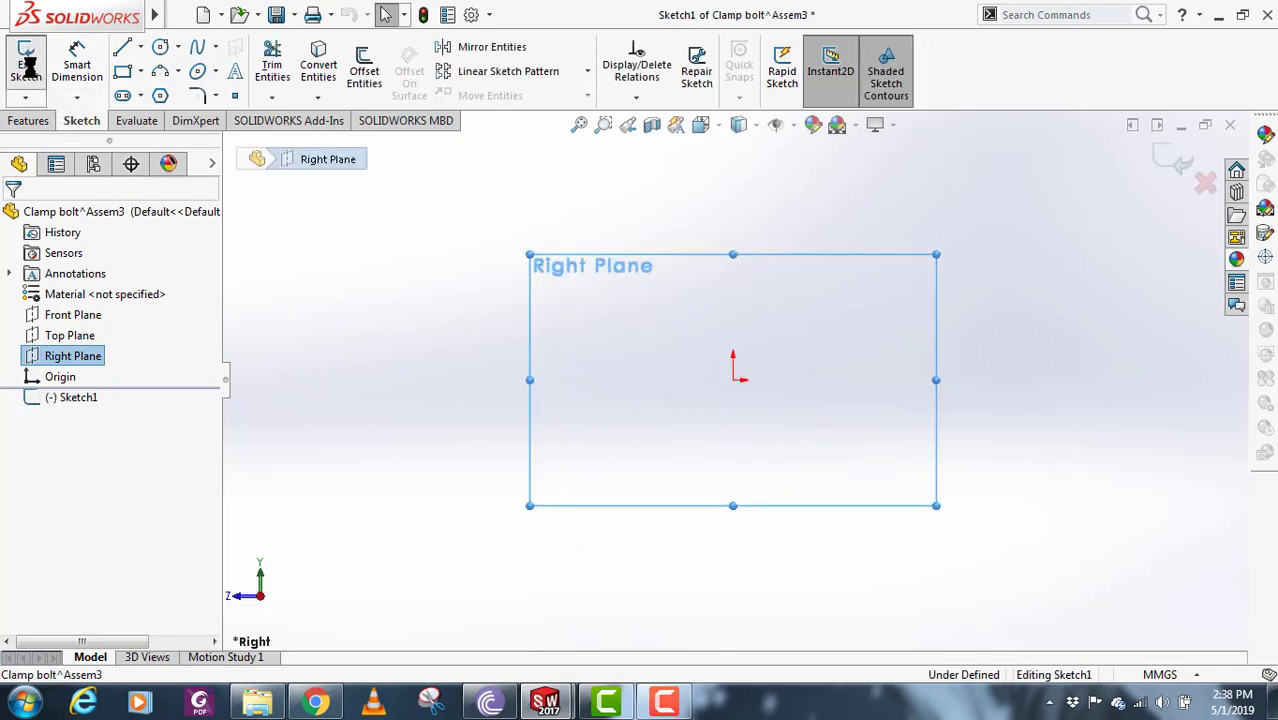
pyautogui.scroll(-2, 824, 381)
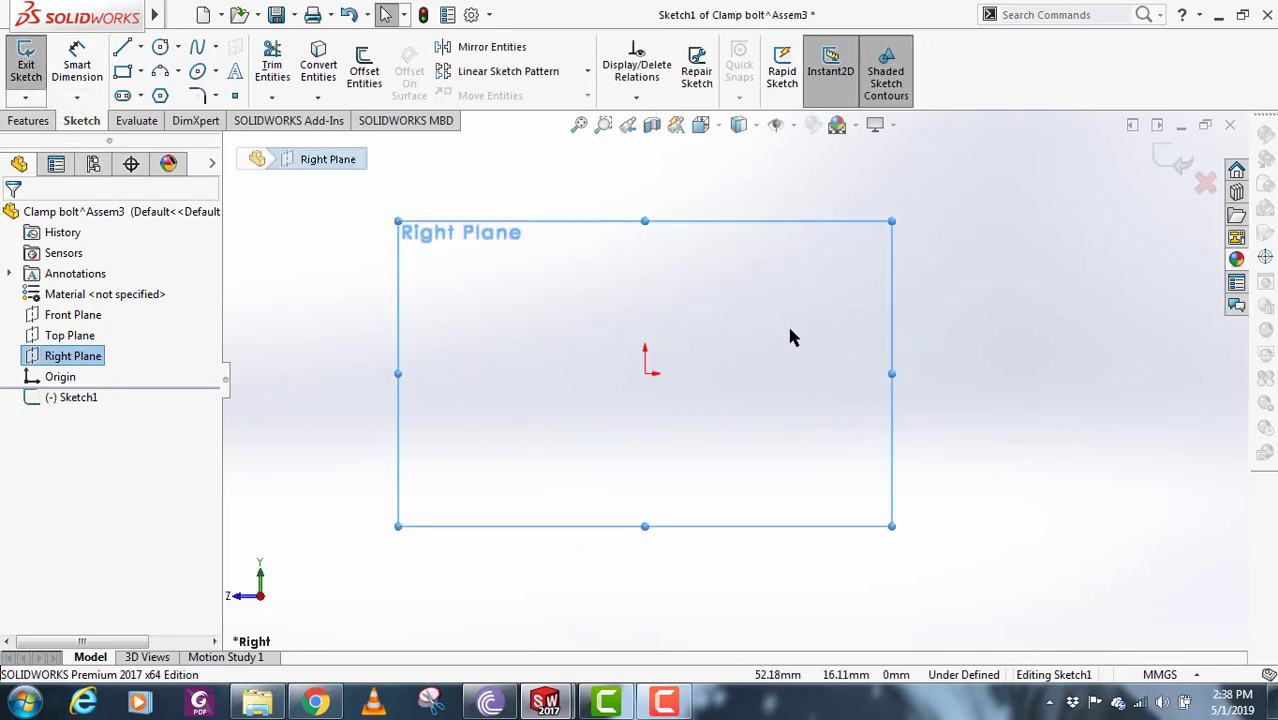
pyautogui.click(122, 47)
pyautogui.click(594, 373)
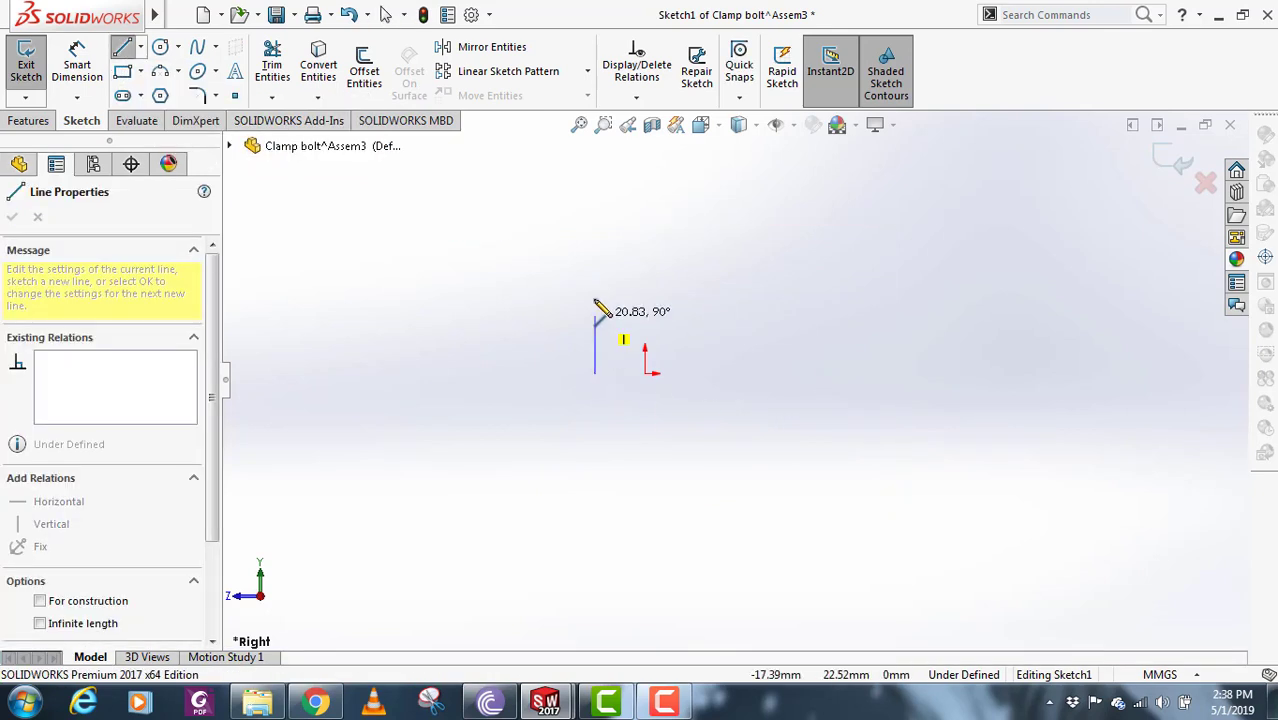
pyautogui.click(594, 276)
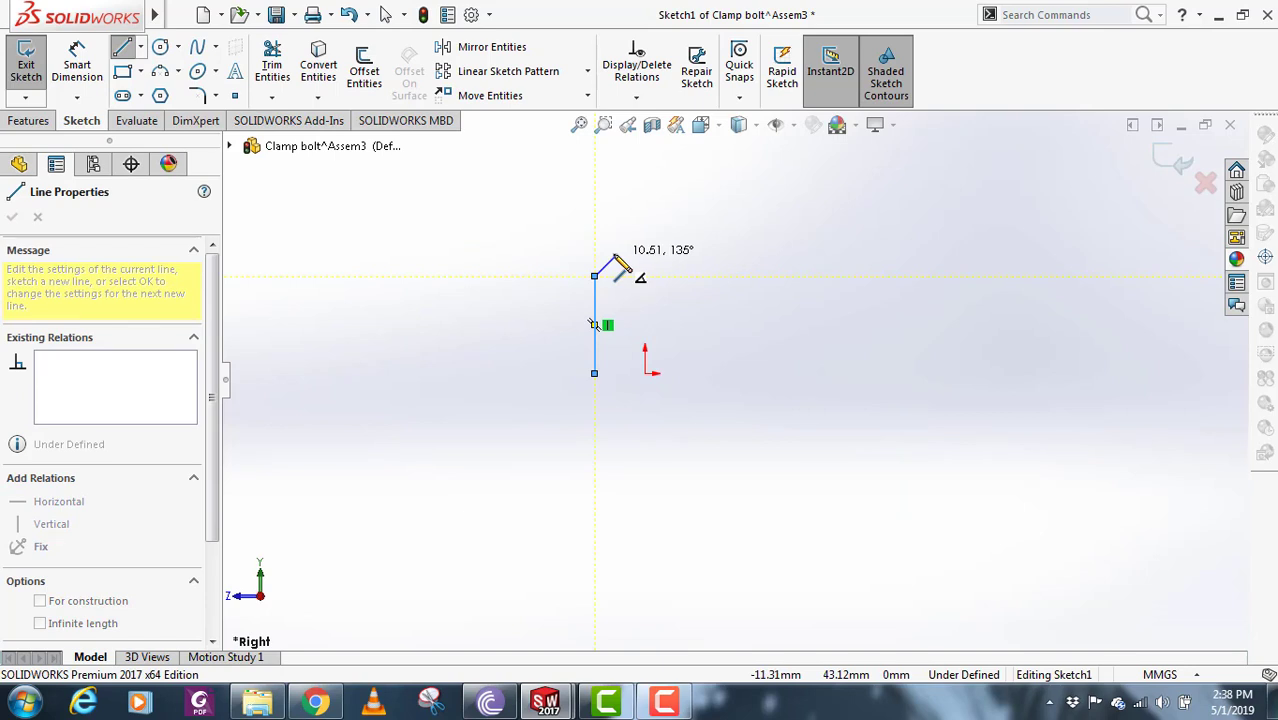
pyautogui.press('Escape')
pyautogui.click(595, 305)
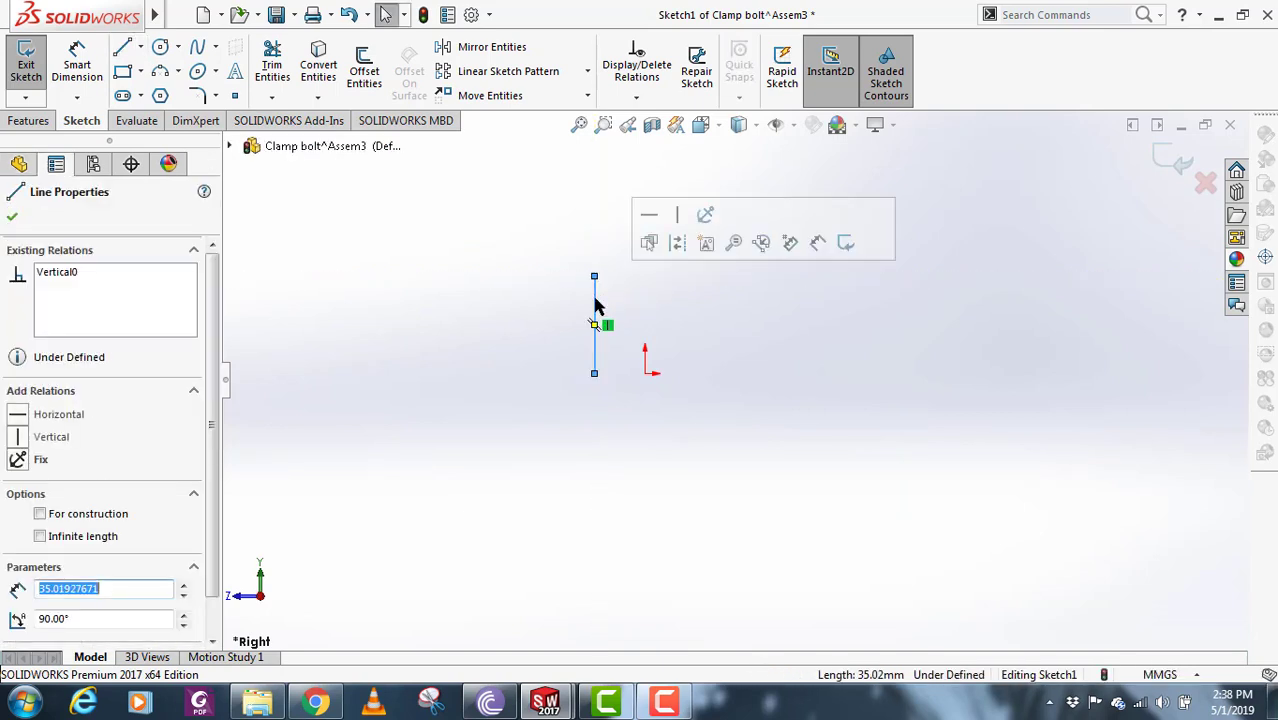
pyautogui.press('Delete')
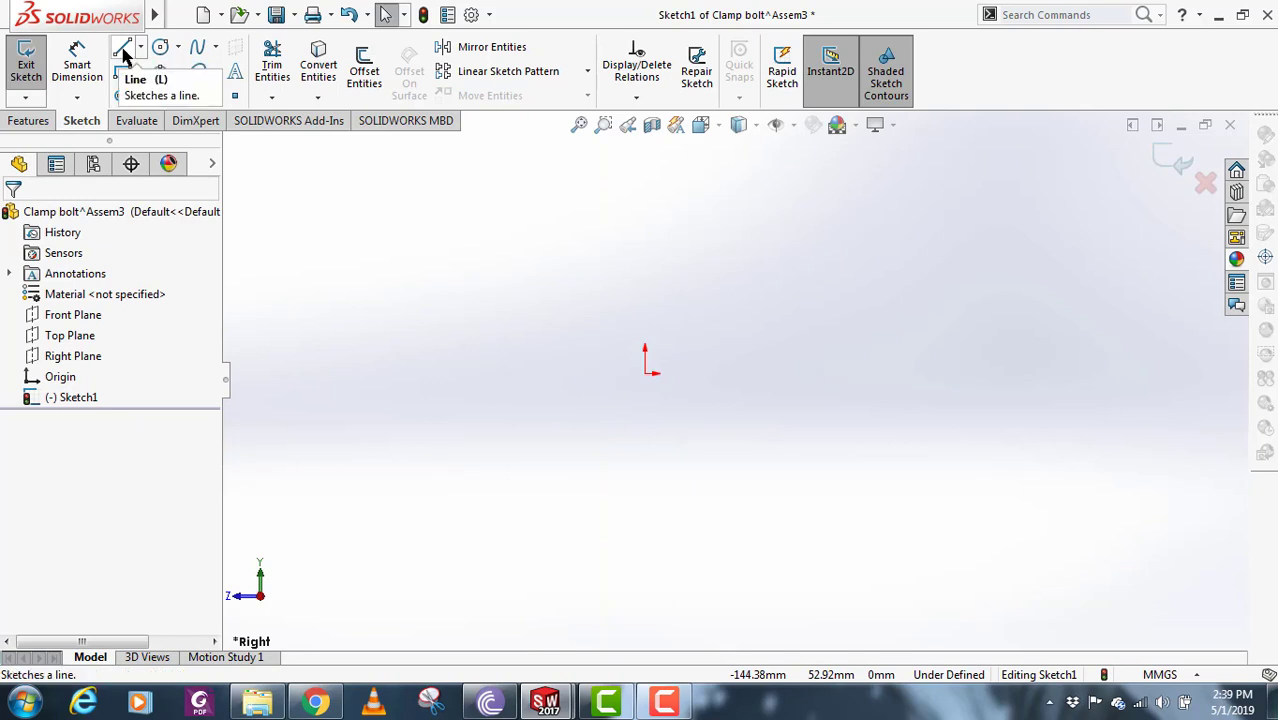
pyautogui.click(123, 50)
pyautogui.click(585, 373)
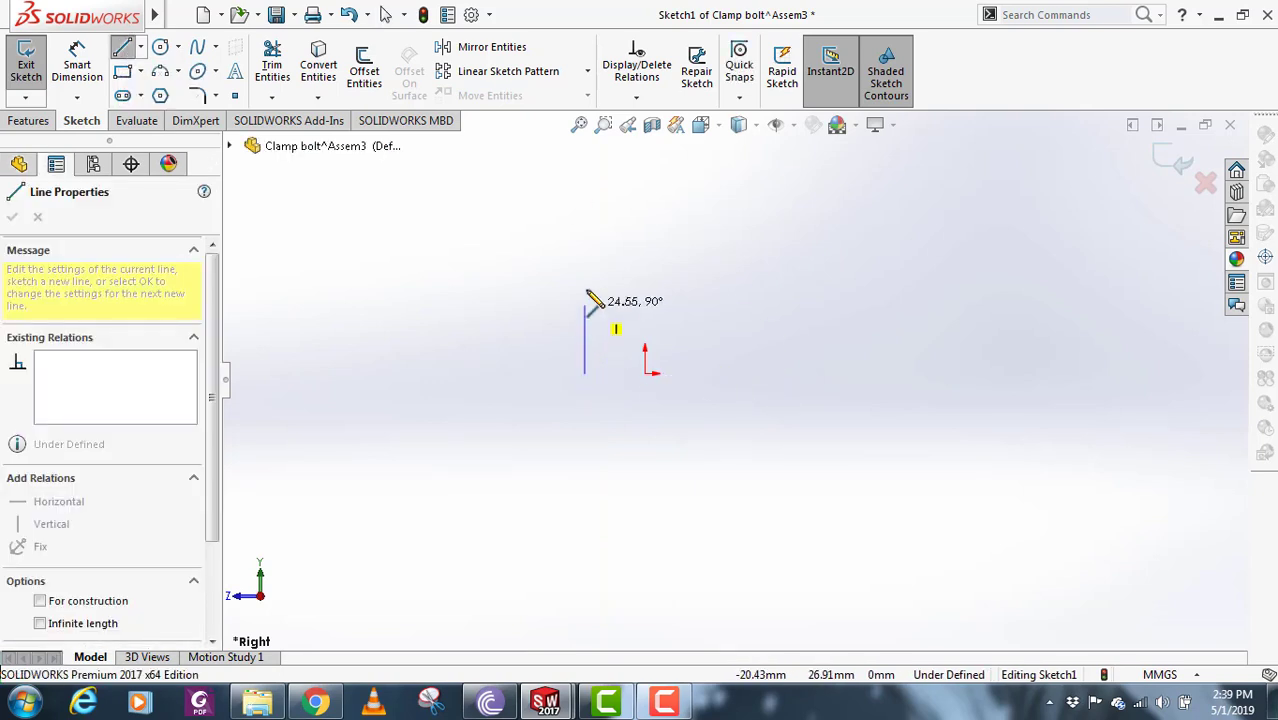
pyautogui.click(585, 272)
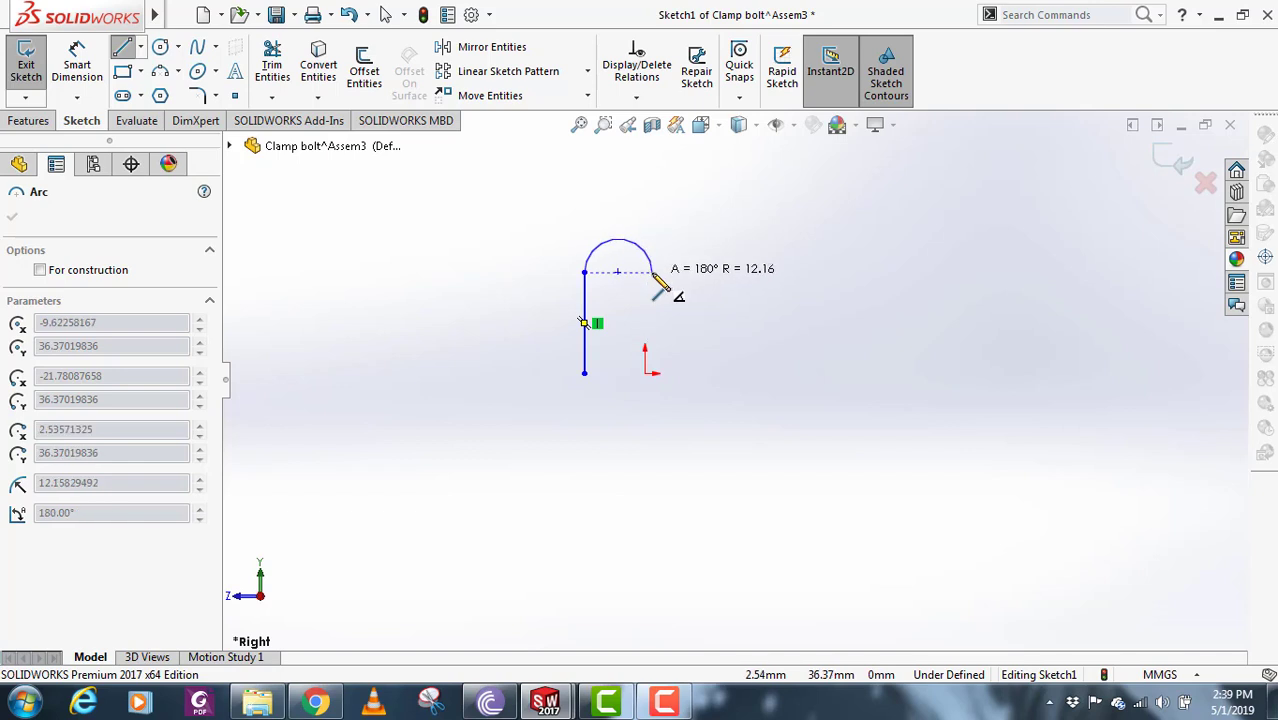
pyautogui.press('Escape')
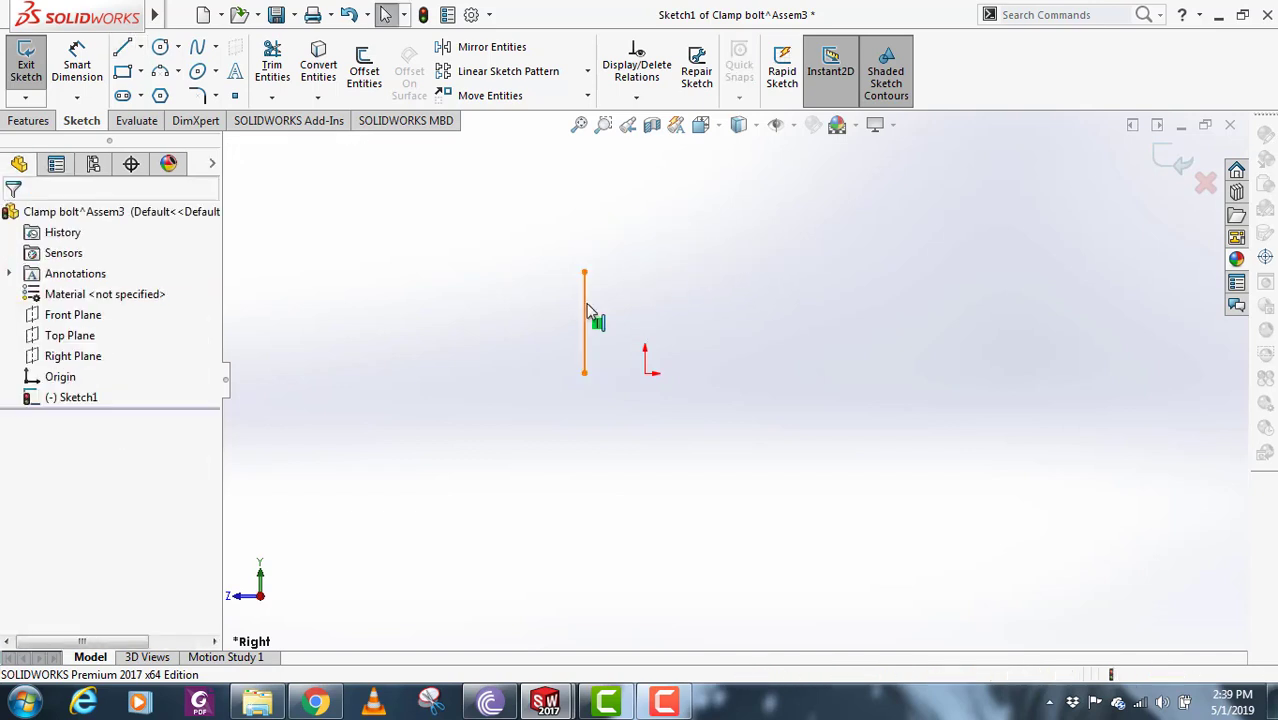
pyautogui.click(586, 312)
pyautogui.press('Delete')
# - Sketch an inverted U about 46 mm wide around the origin, with two vertical legs joined by a tangent arc
pyautogui.click(123, 50)
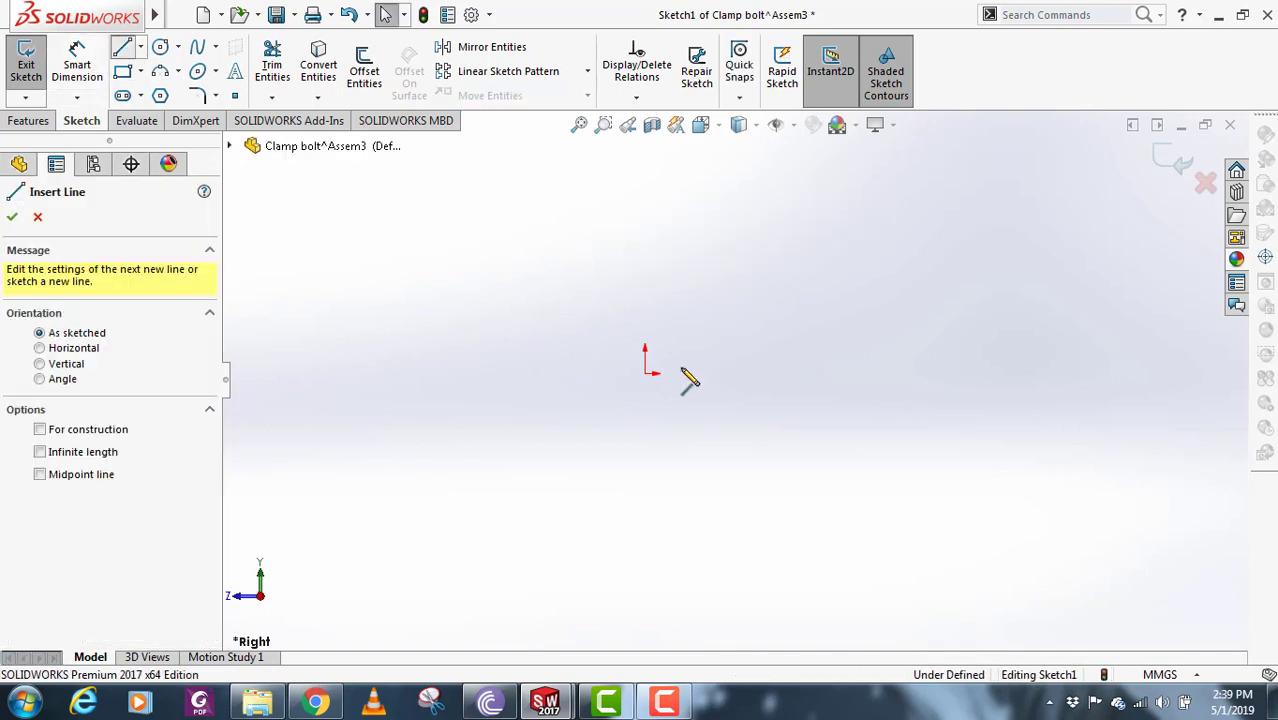
pyautogui.click(579, 372)
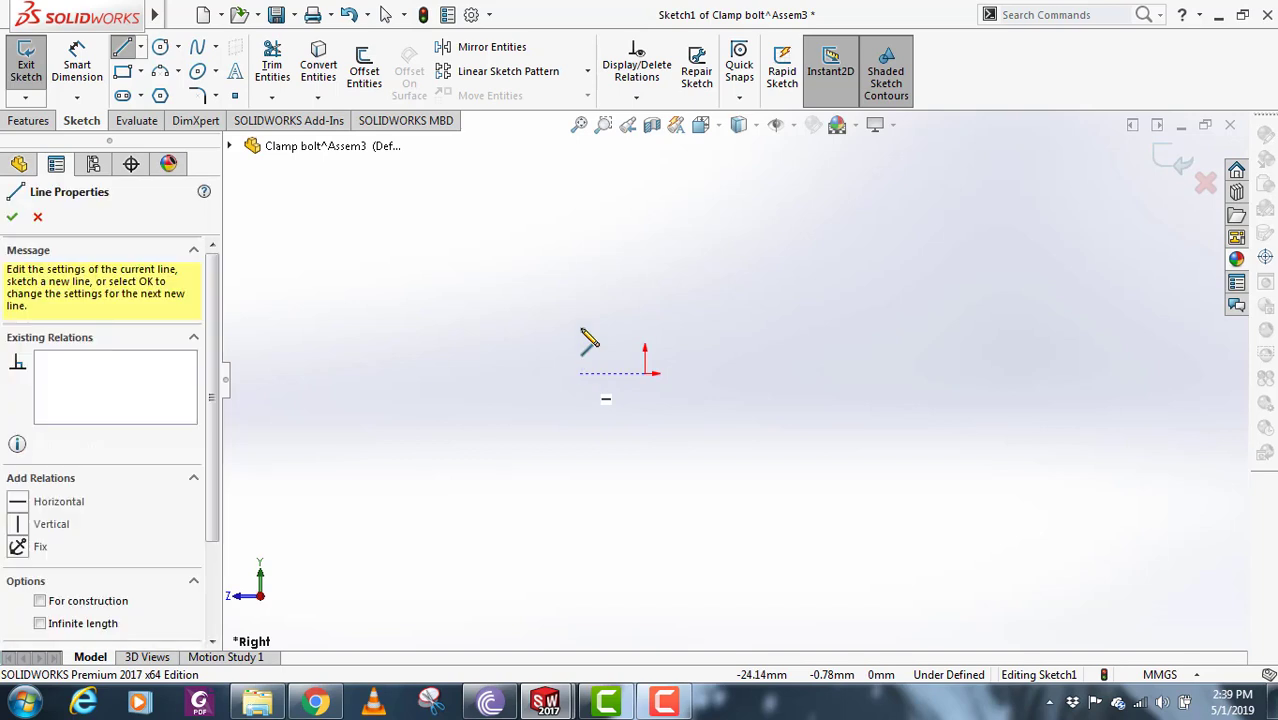
pyautogui.click(579, 277)
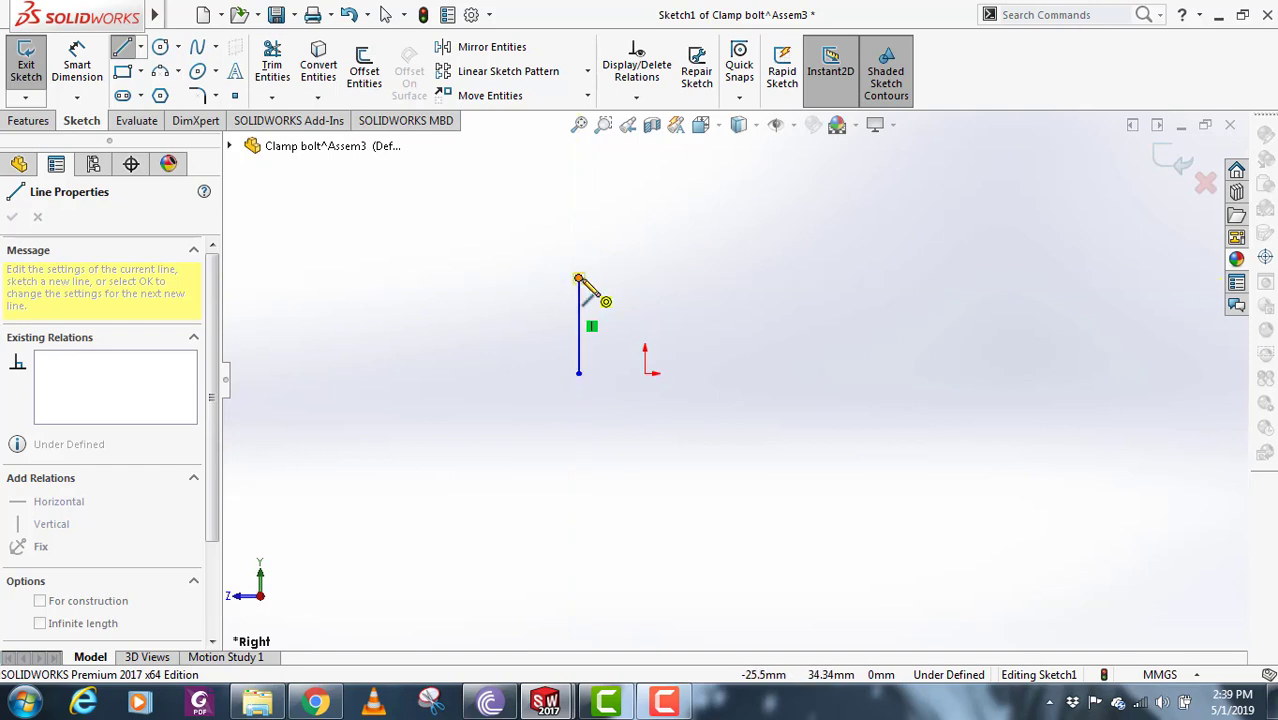
pyautogui.click(707, 279)
pyautogui.click(707, 367)
pyautogui.press('Escape')
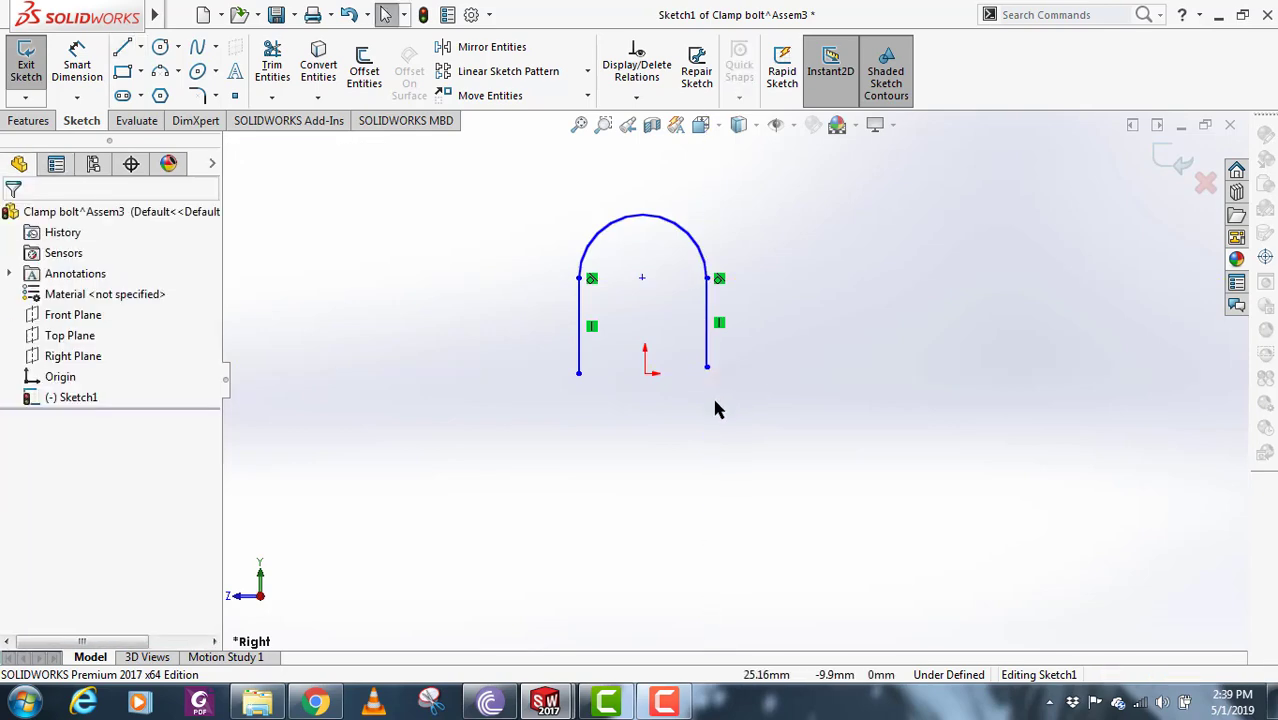
# - Connect the open lower ends of the two legs with a line and make that line horizontal
pyautogui.click(122, 46)
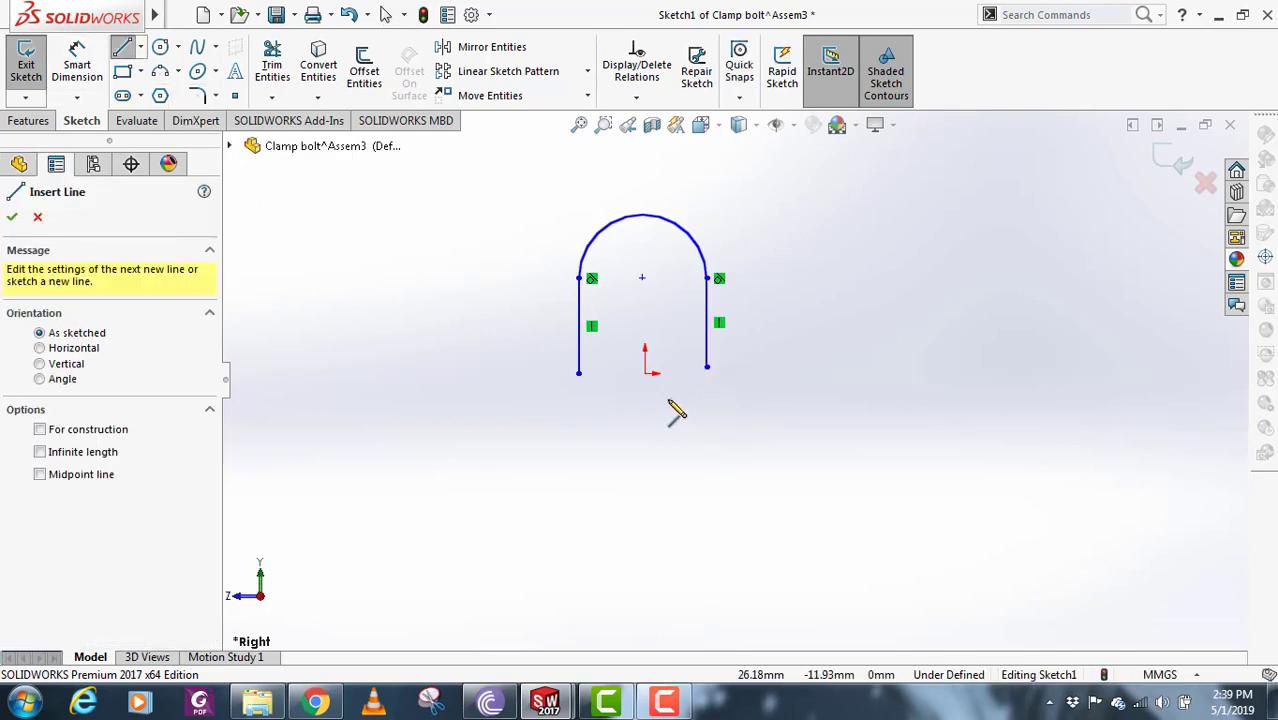
pyautogui.click(580, 373)
pyautogui.click(705, 368)
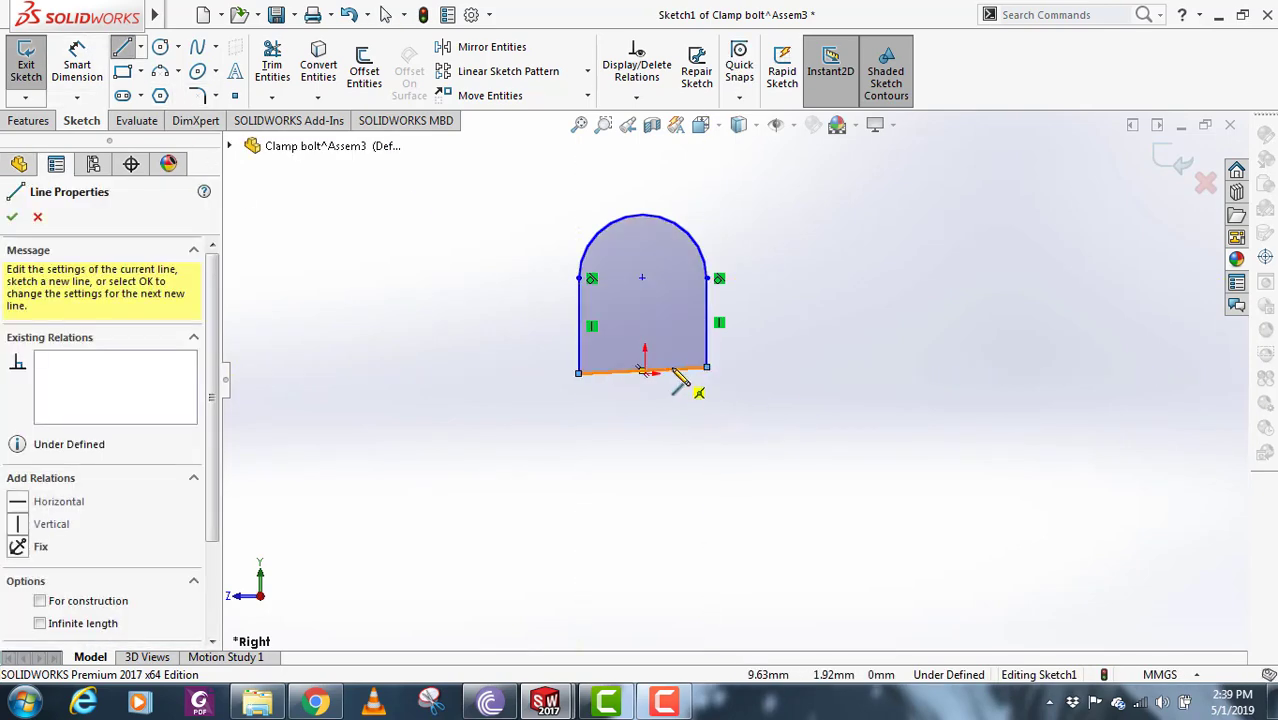
pyautogui.press('Escape')
pyautogui.click(660, 372)
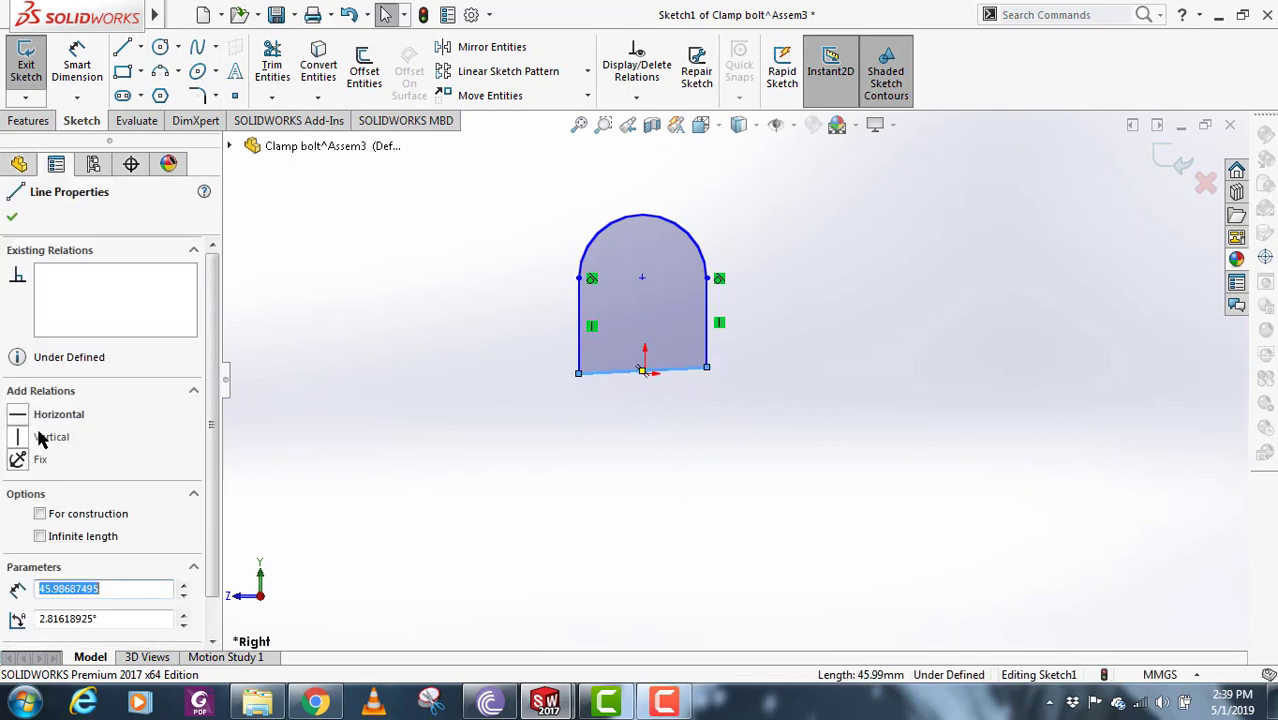
pyautogui.click(18, 414)
pyautogui.click(705, 431)
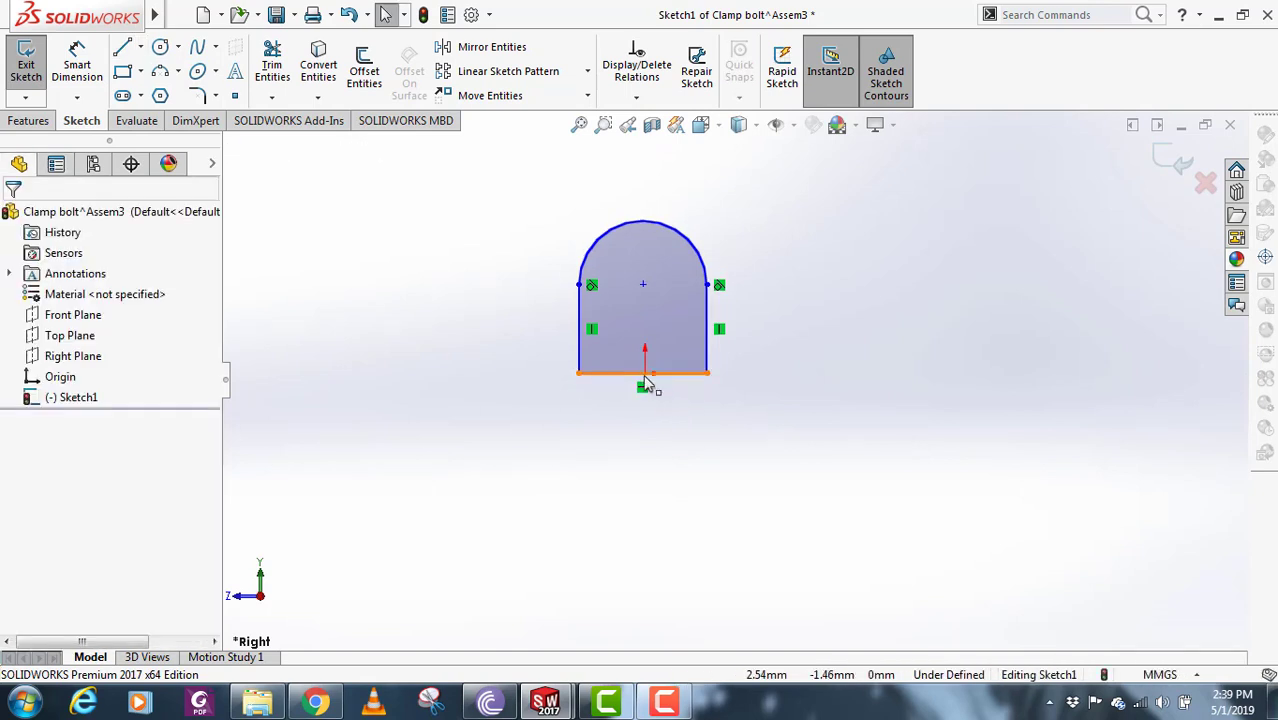
# - Add a Midpoint relation between the origin and the horizontal base line
pyautogui.click(644, 373)
pyautogui.keyDown('ctrl'); pyautogui.click(625, 373); pyautogui.keyUp('ctrl')
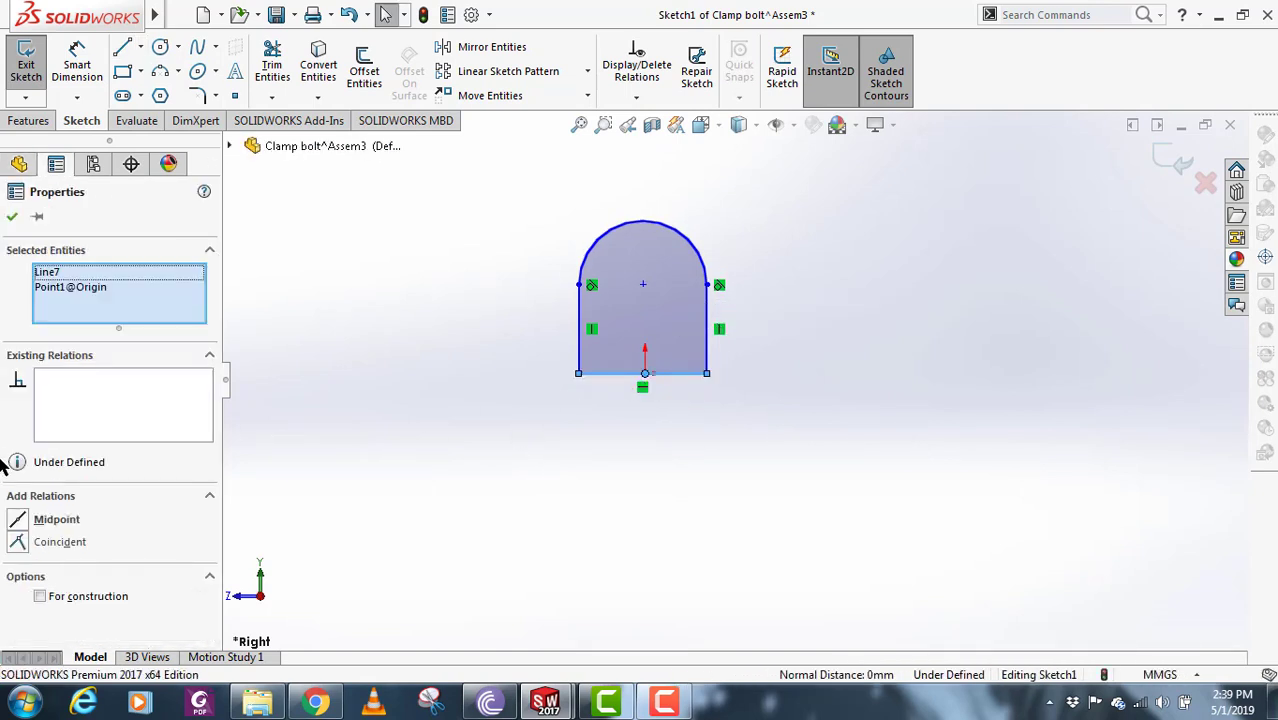
pyautogui.click(20, 520)
pyautogui.moveTo(703, 352); pyautogui.dragTo(709, 398)
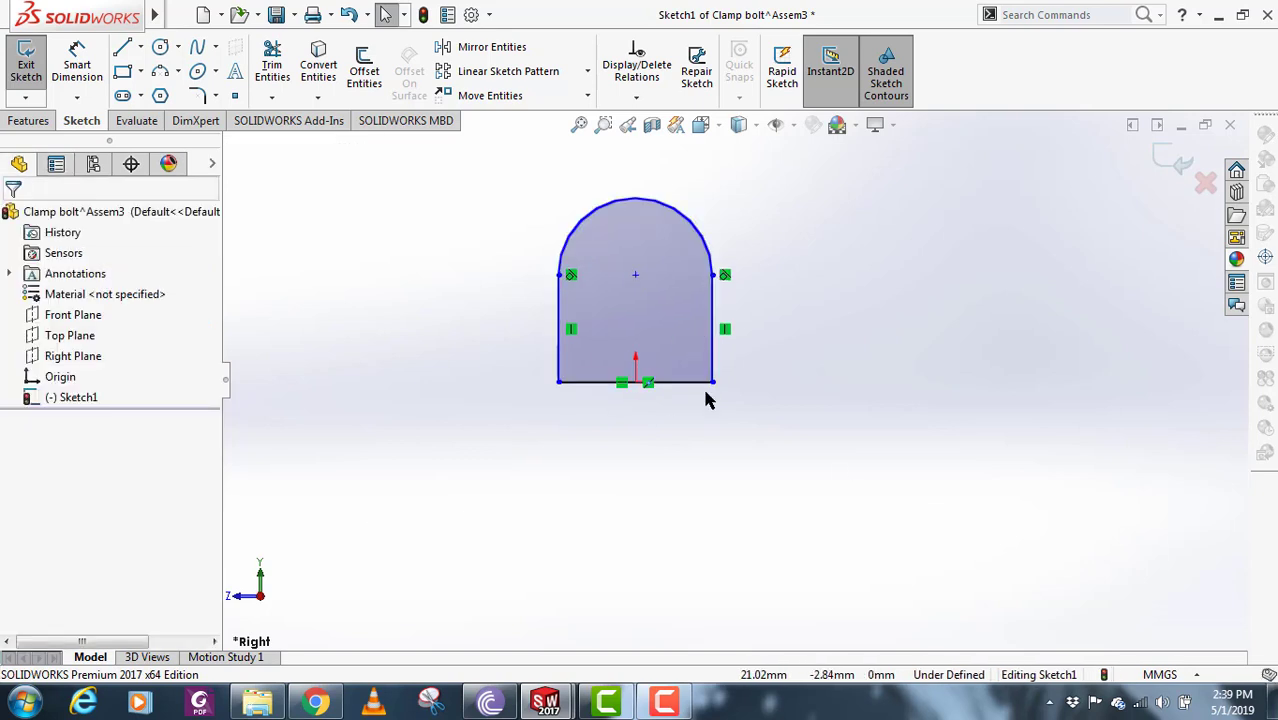
# - Convert the horizontal base line to construction geometry so that only the U profile remains solid
pyautogui.click(76, 84)
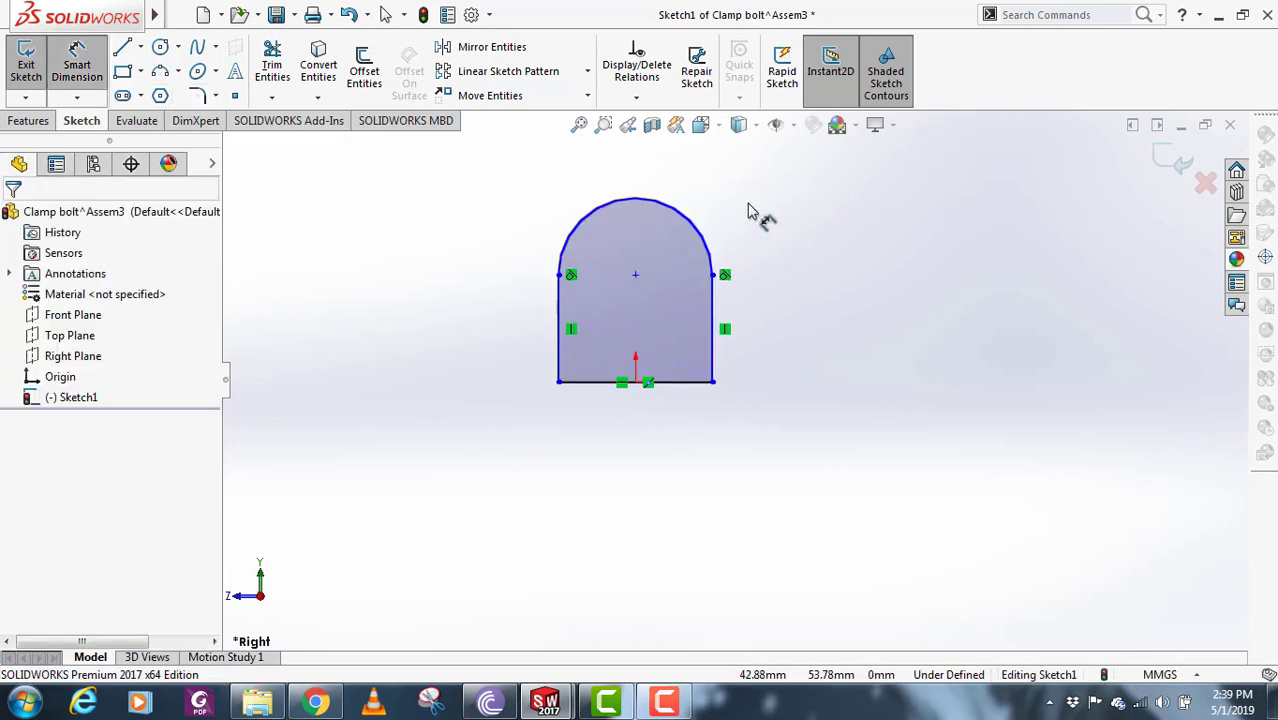
pyautogui.press('Escape')
pyautogui.click(692, 383)
pyautogui.click(40, 536)
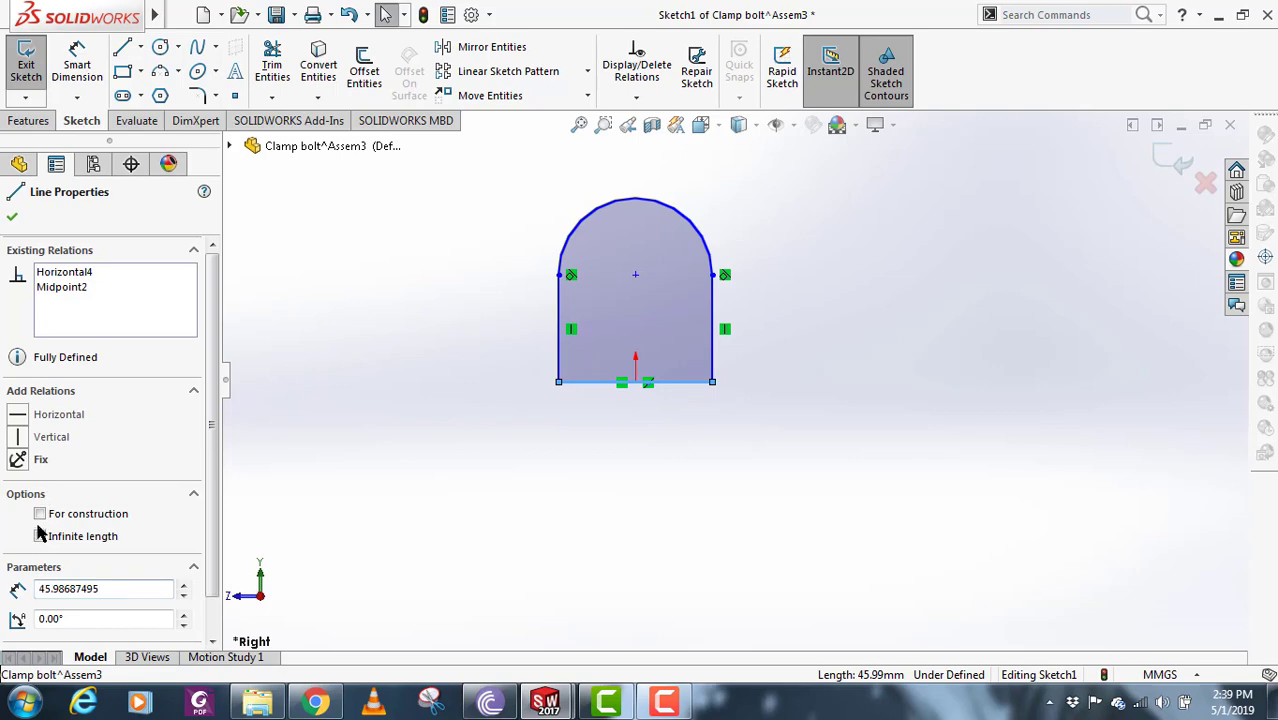
pyautogui.click(40, 514)
pyautogui.click(736, 476)
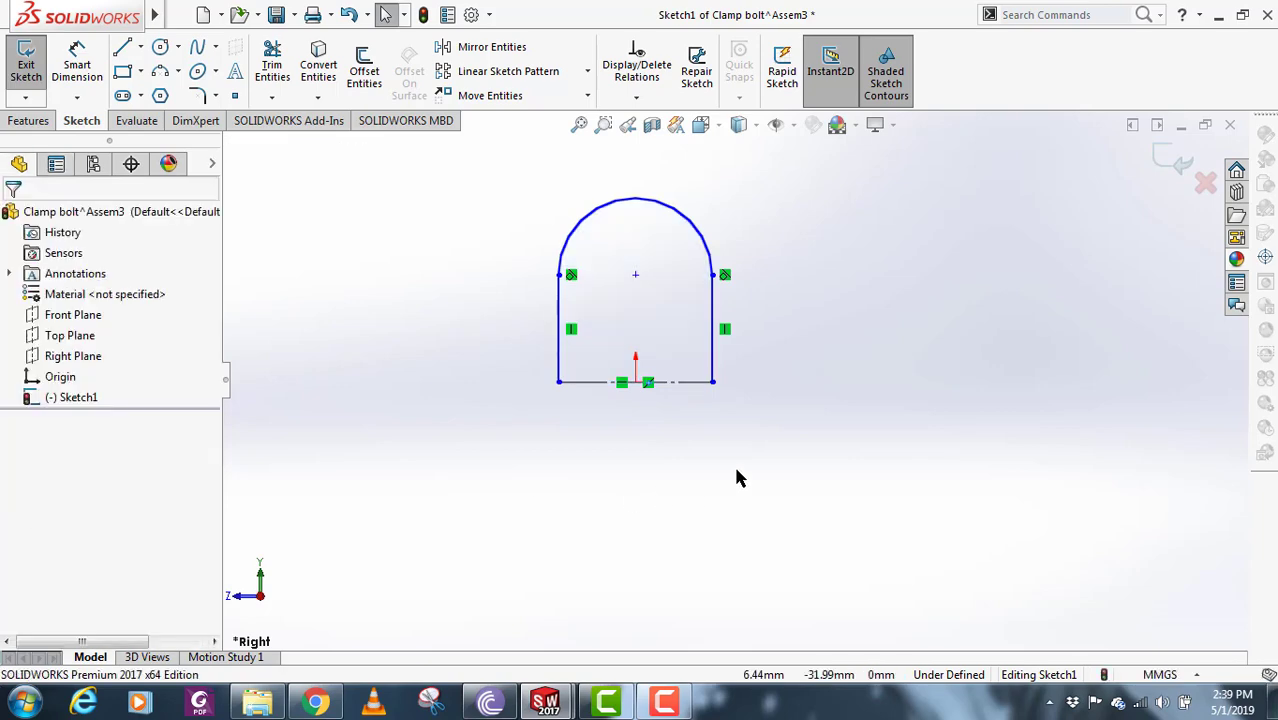
# - Dimension one vertical leg of the U profile to 30 mm
pyautogui.click(76, 65)
pyautogui.click(716, 362)
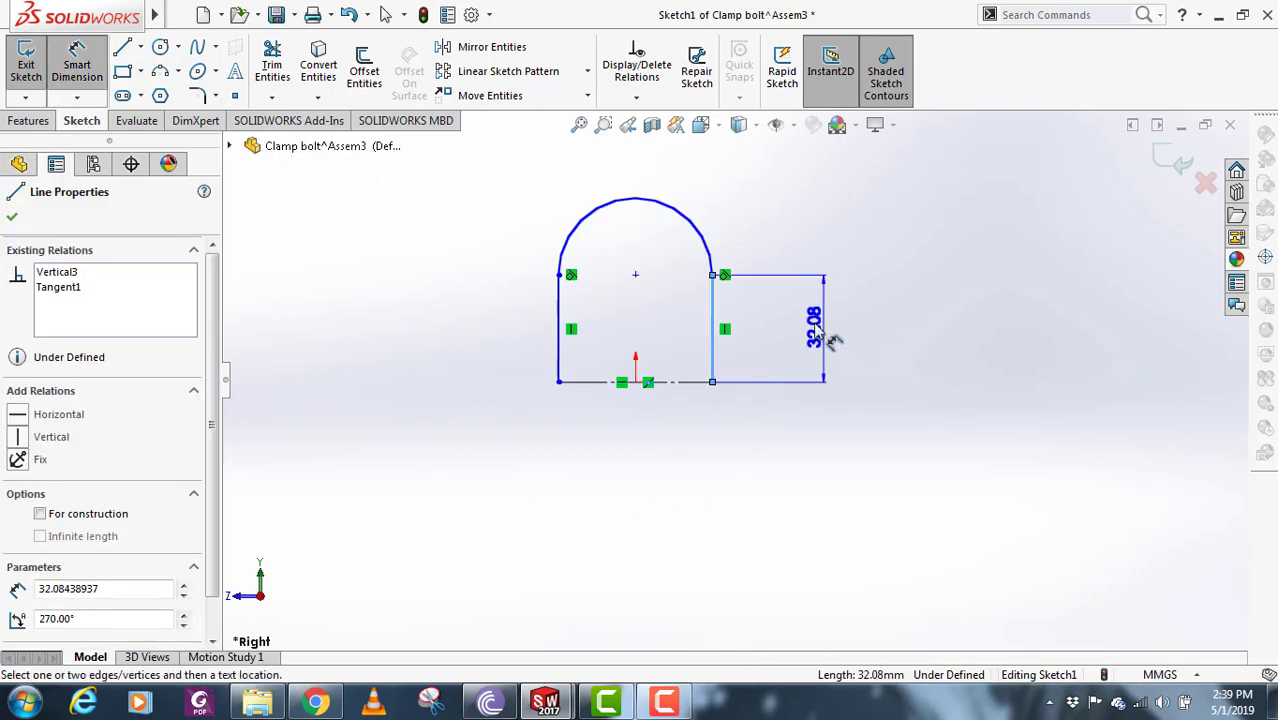
pyautogui.click(815, 334)
pyautogui.write('30')
pyautogui.press('Return')
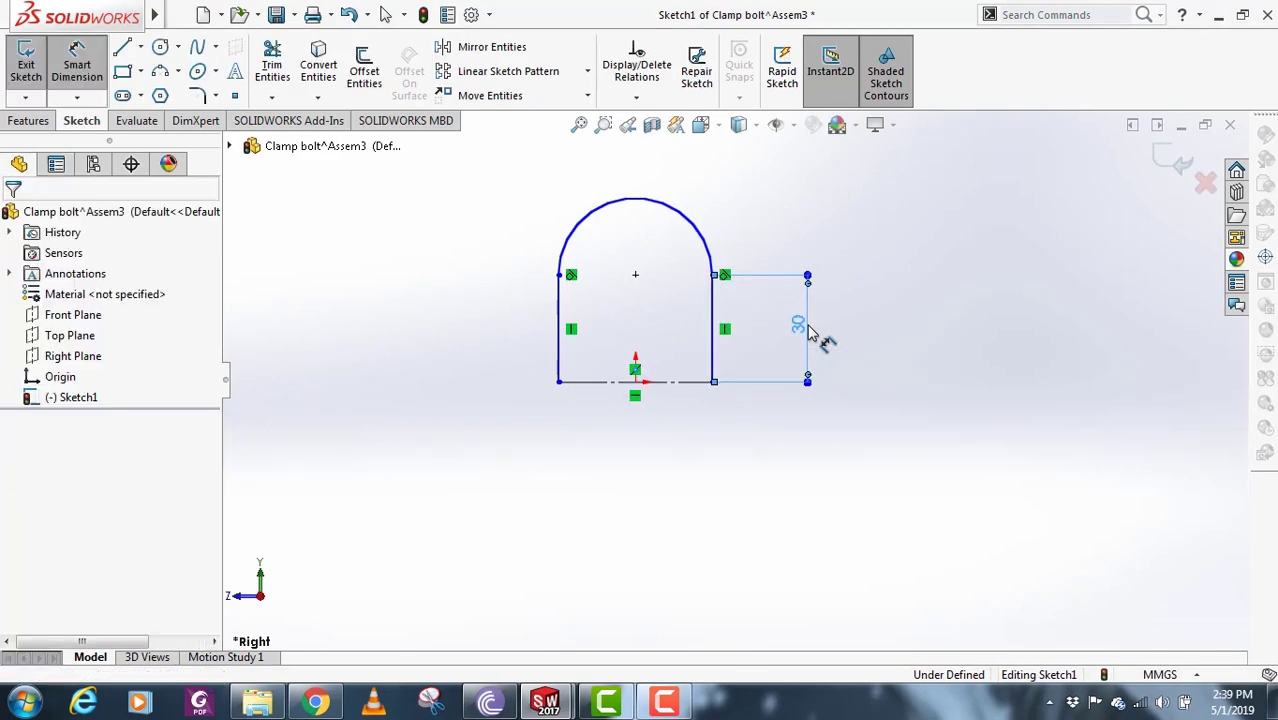
pyautogui.press('Escape')
# - Dimension the construction base line to 25 mm and exit the U-shaped sketch
pyautogui.click(670, 382)
pyautogui.click(77, 65)
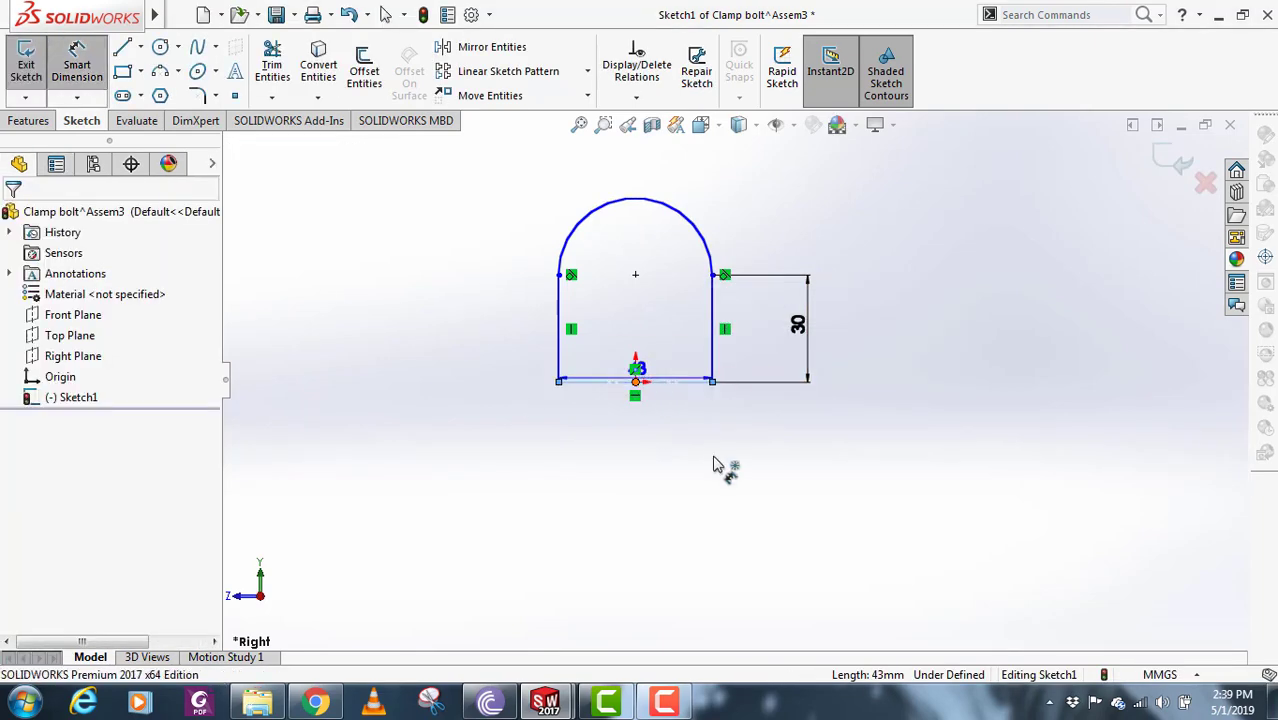
pyautogui.click(740, 515)
pyautogui.write('25')
pyautogui.press('Return')
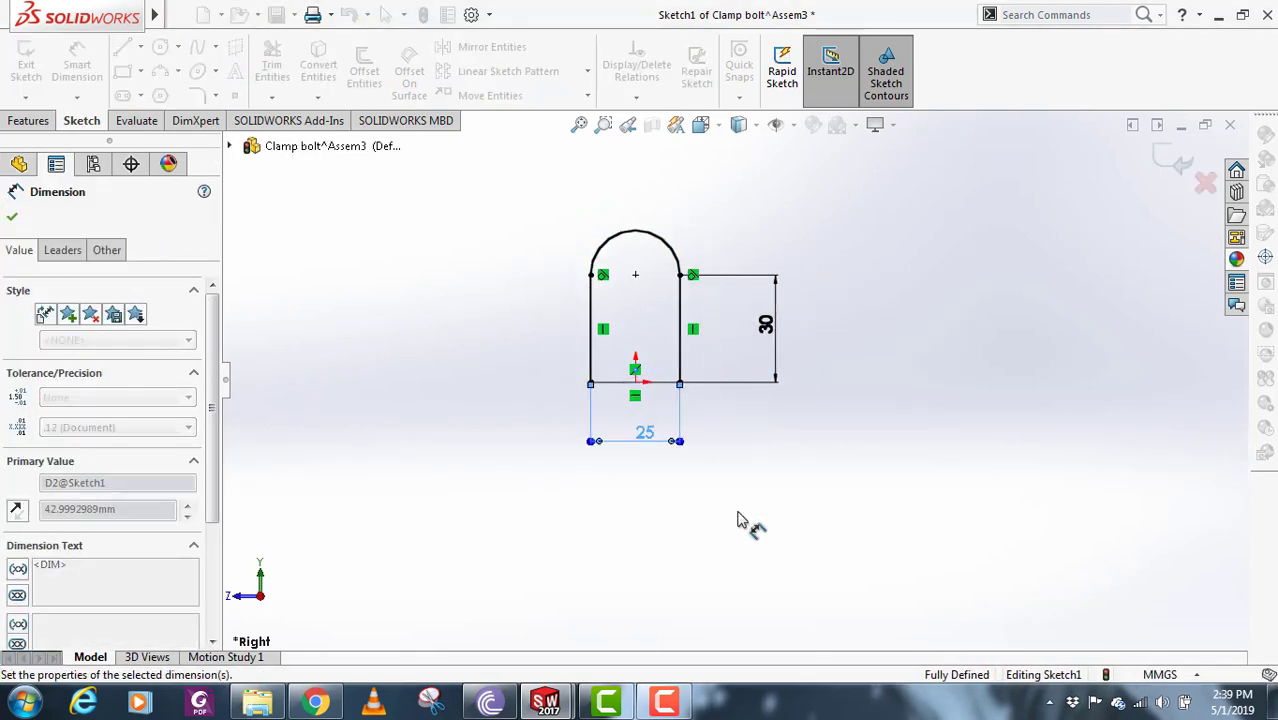
pyautogui.press('Escape')
pyautogui.scroll(-3, 725, 390)
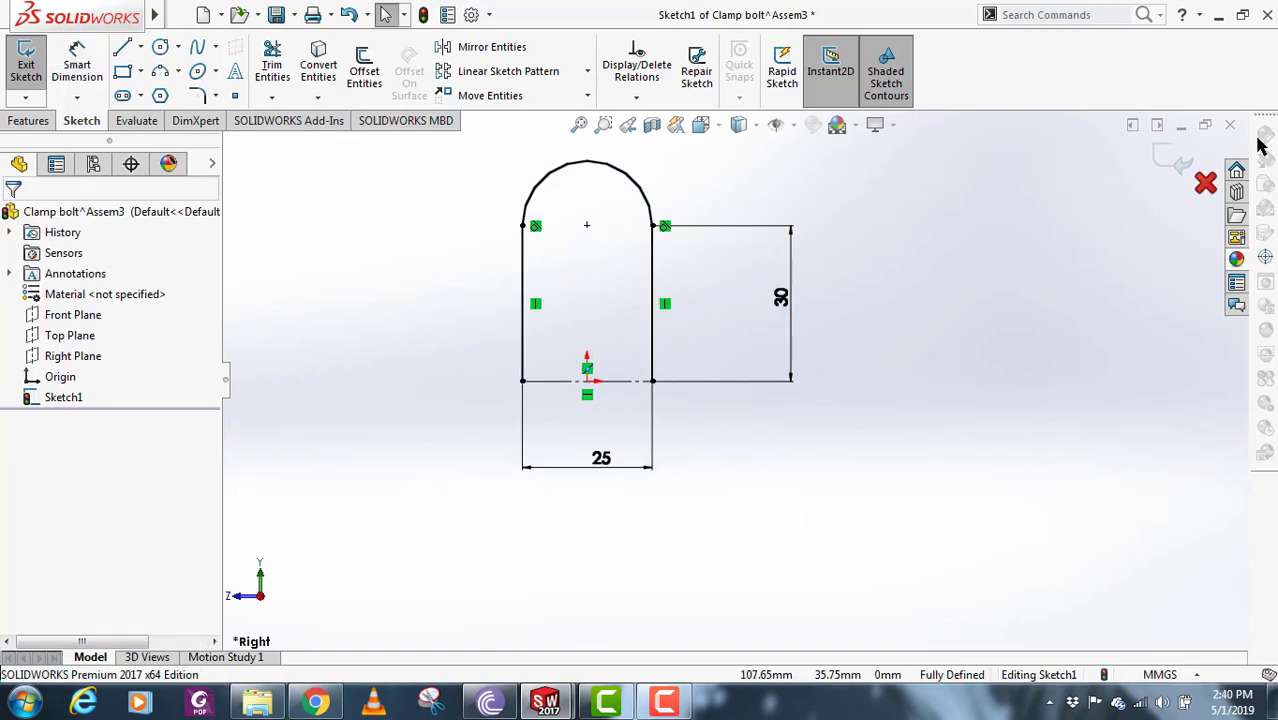
pyautogui.click(1172, 160)
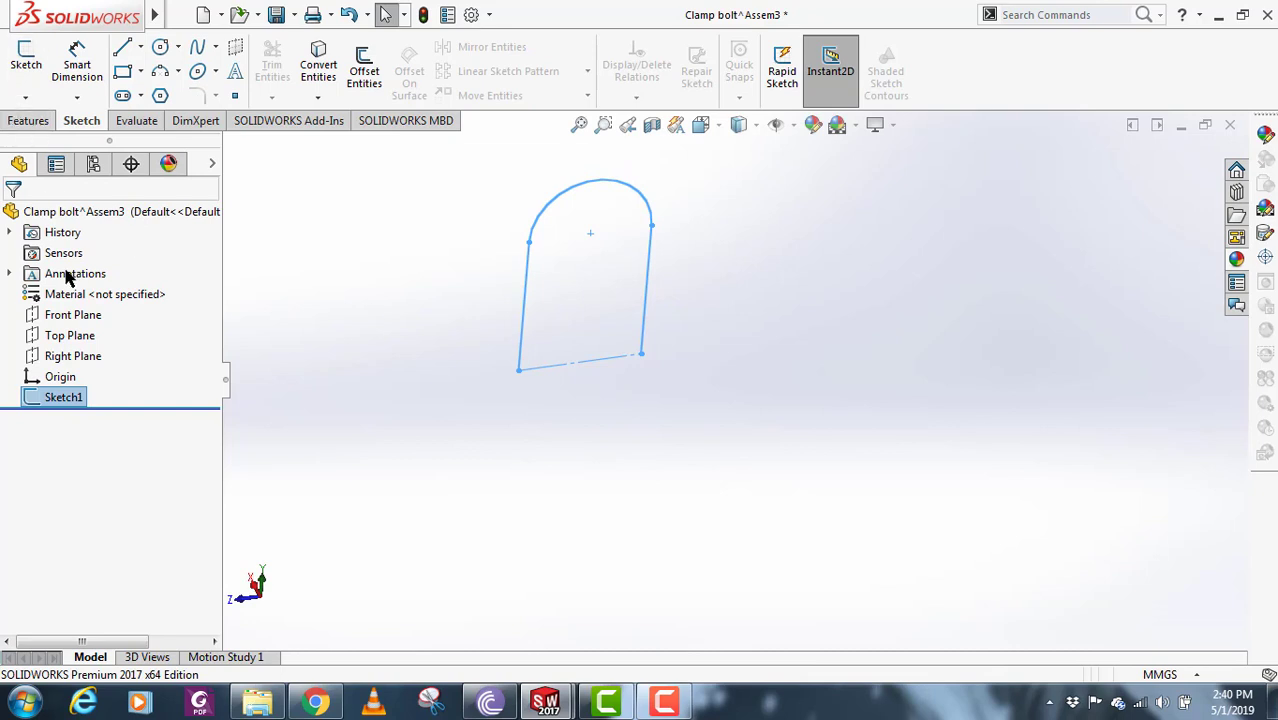
# - Start a sketch on the Top Plane and draw a circle about 4 mm in diameter centred on one leg's lower endpoint
pyautogui.click(78, 335)
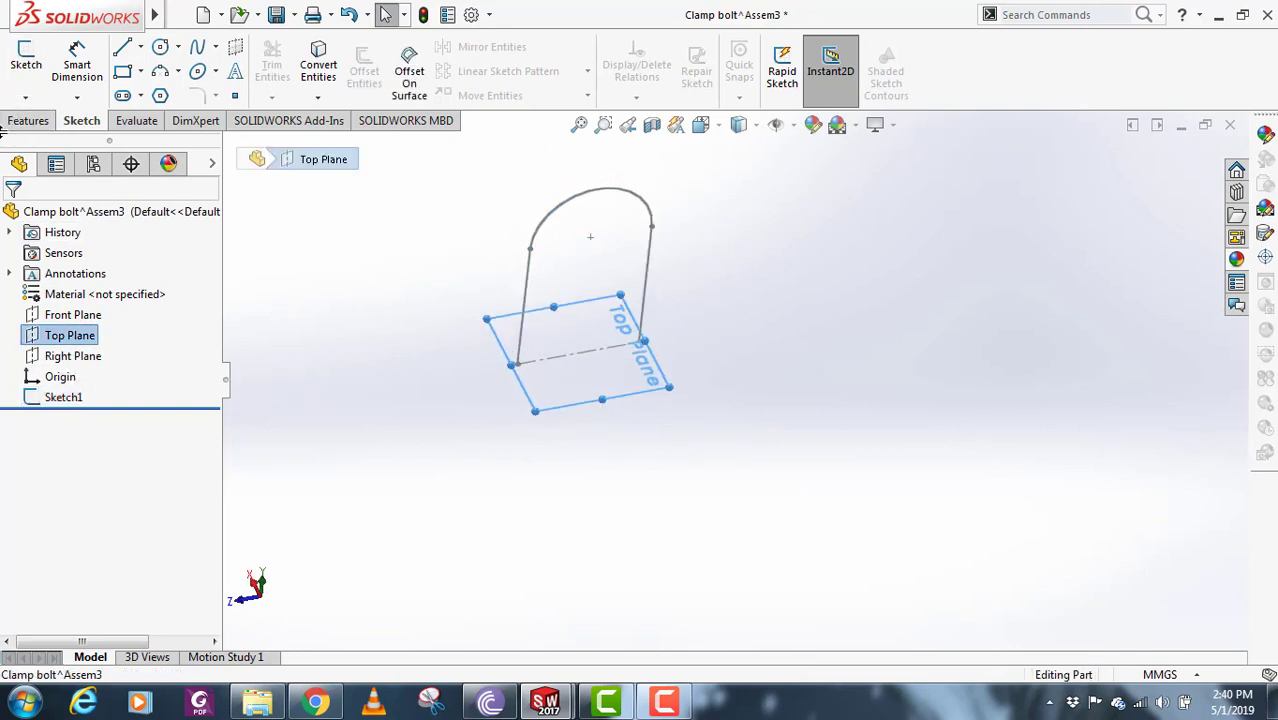
pyautogui.click(26, 65)
pyautogui.scroll(-6, 519, 371)
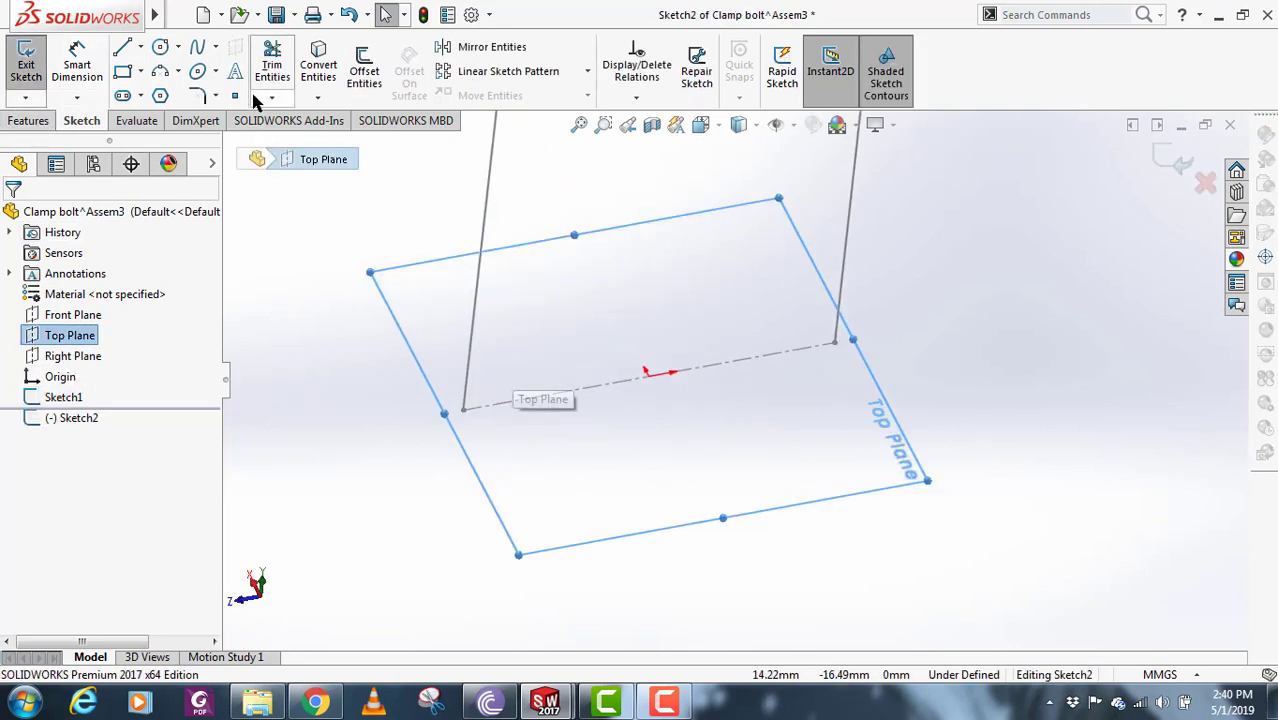
pyautogui.click(160, 52)
pyautogui.click(464, 410)
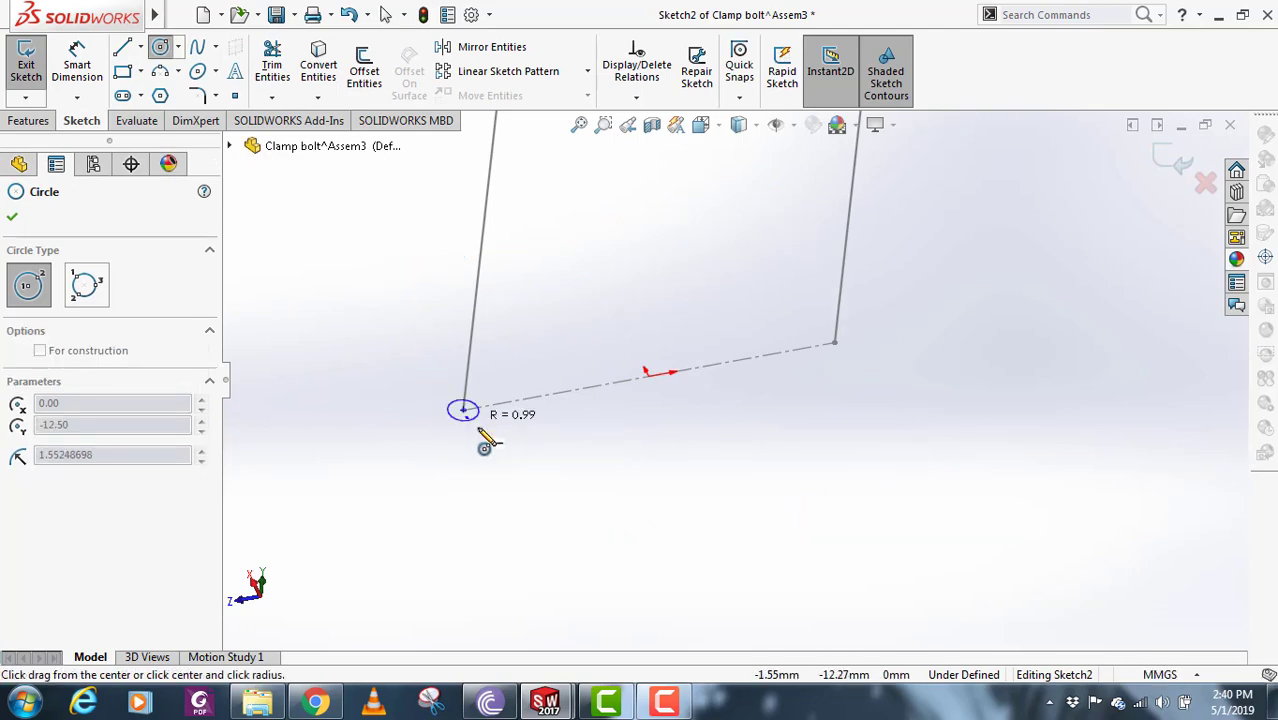
pyautogui.click(494, 440)
# - Set the circle's diameter to 3.5 mm and exit the sketch
pyautogui.click(66, 68)
pyautogui.moveTo(596, 376); pyautogui.dragTo(570, 370, button='middle')
pyautogui.click(491, 301)
pyautogui.click(535, 260)
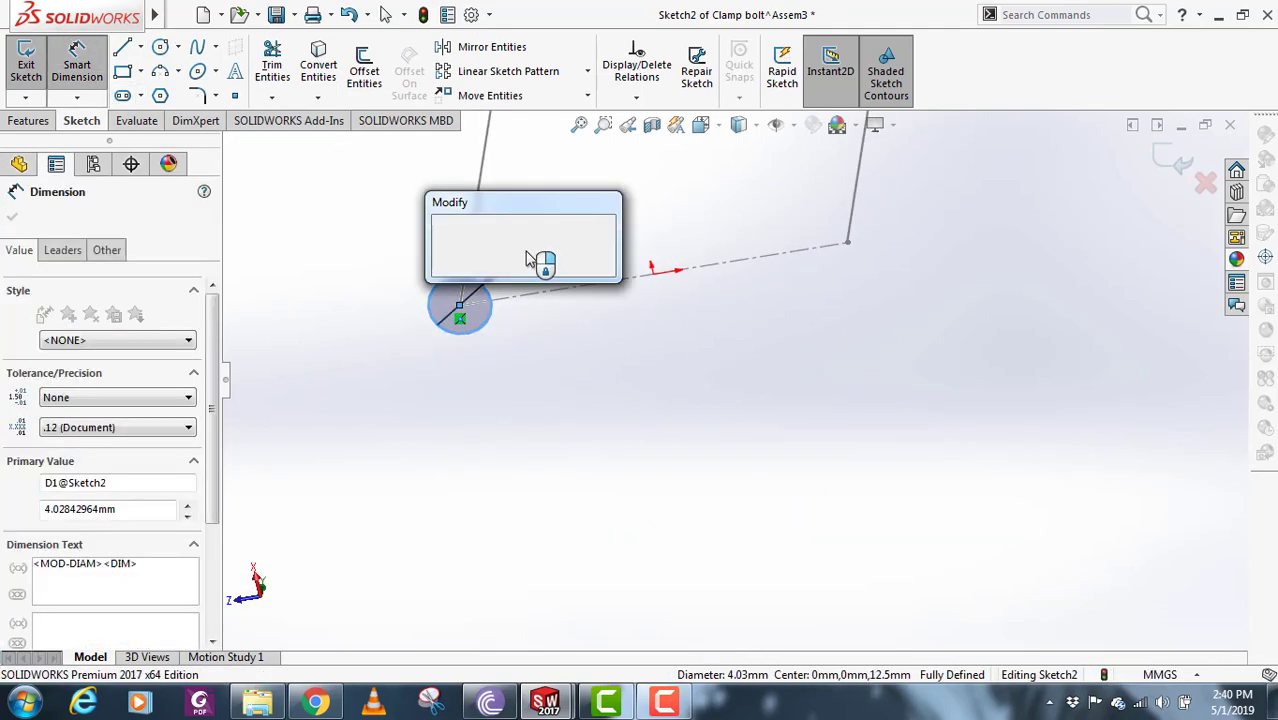
pyautogui.press('Return')
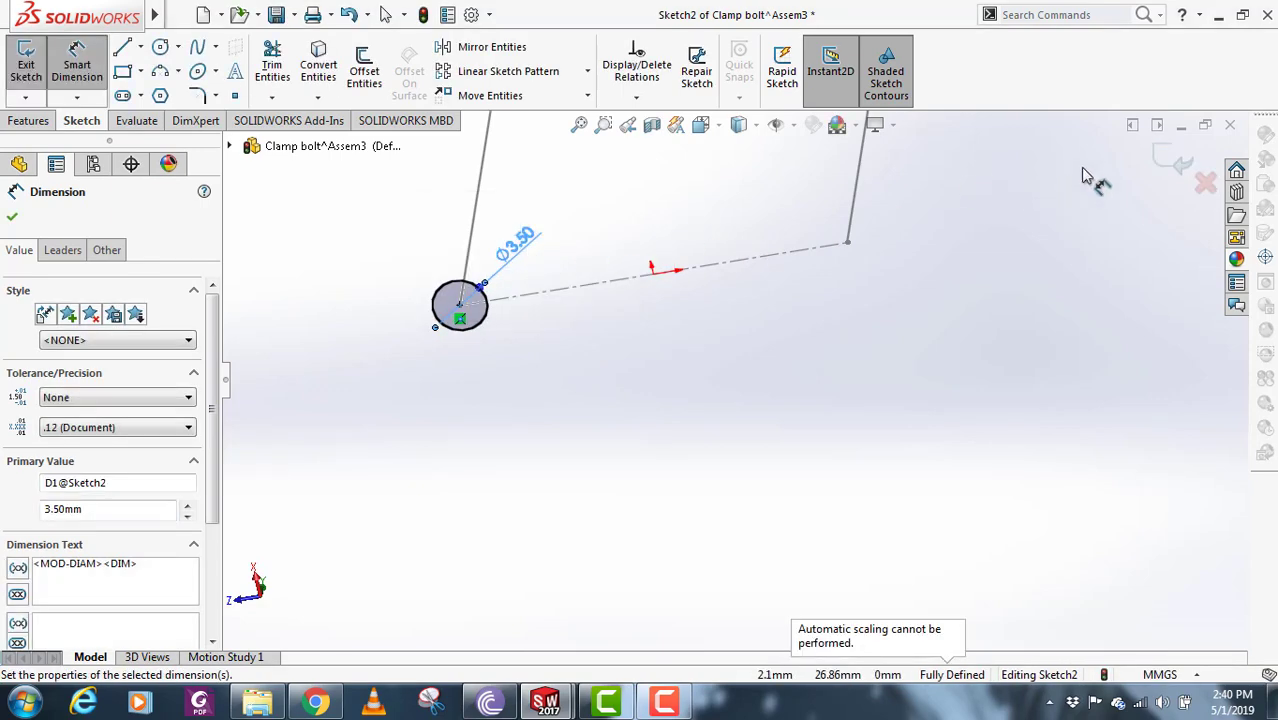
pyautogui.click(1170, 168)
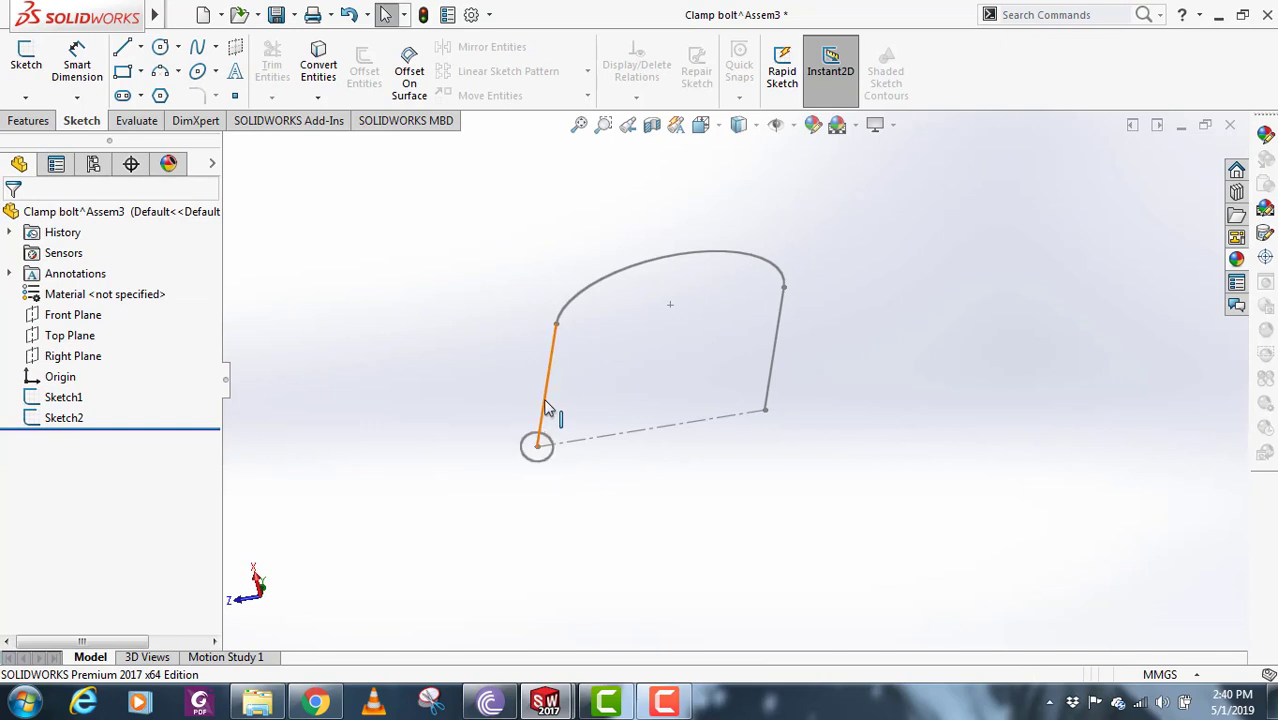
# - Sweep the 3.5 mm circle along the U-shaped path sketch to form the clamp bolt, and return to the assembly
pyautogui.click(28, 121)
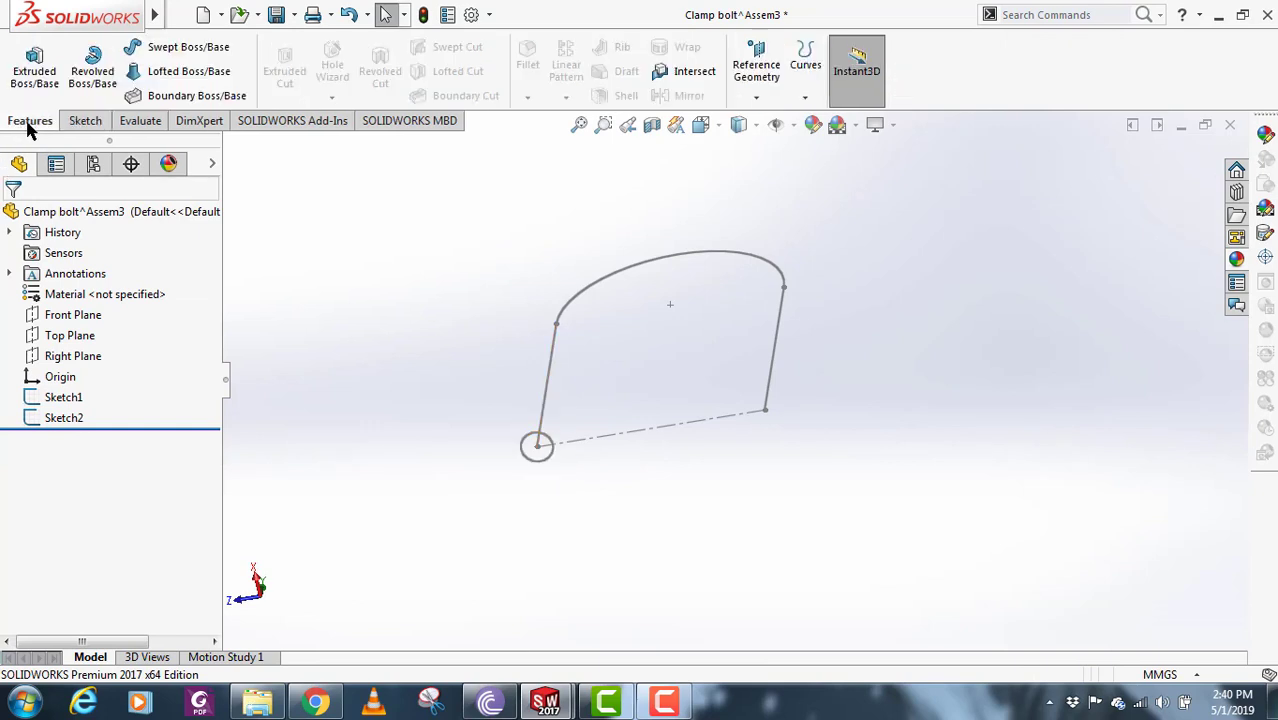
pyautogui.click(216, 51)
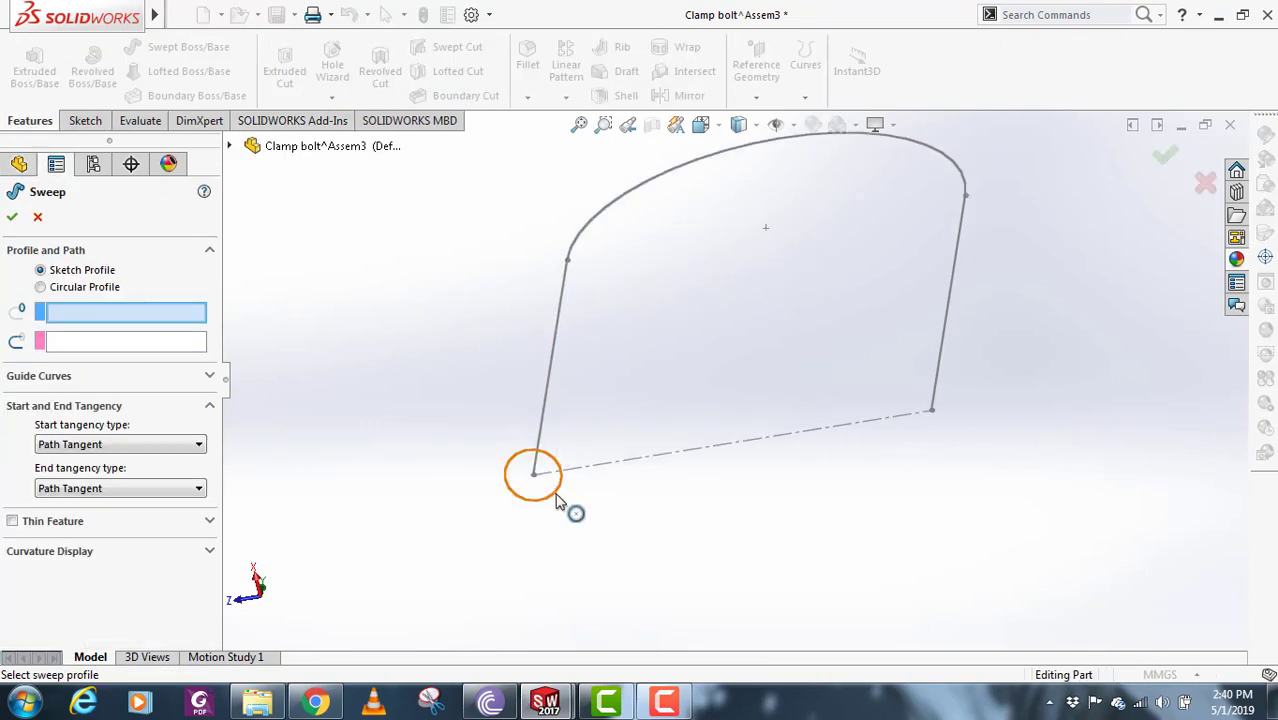
pyautogui.click(556, 495)
pyautogui.click(540, 410)
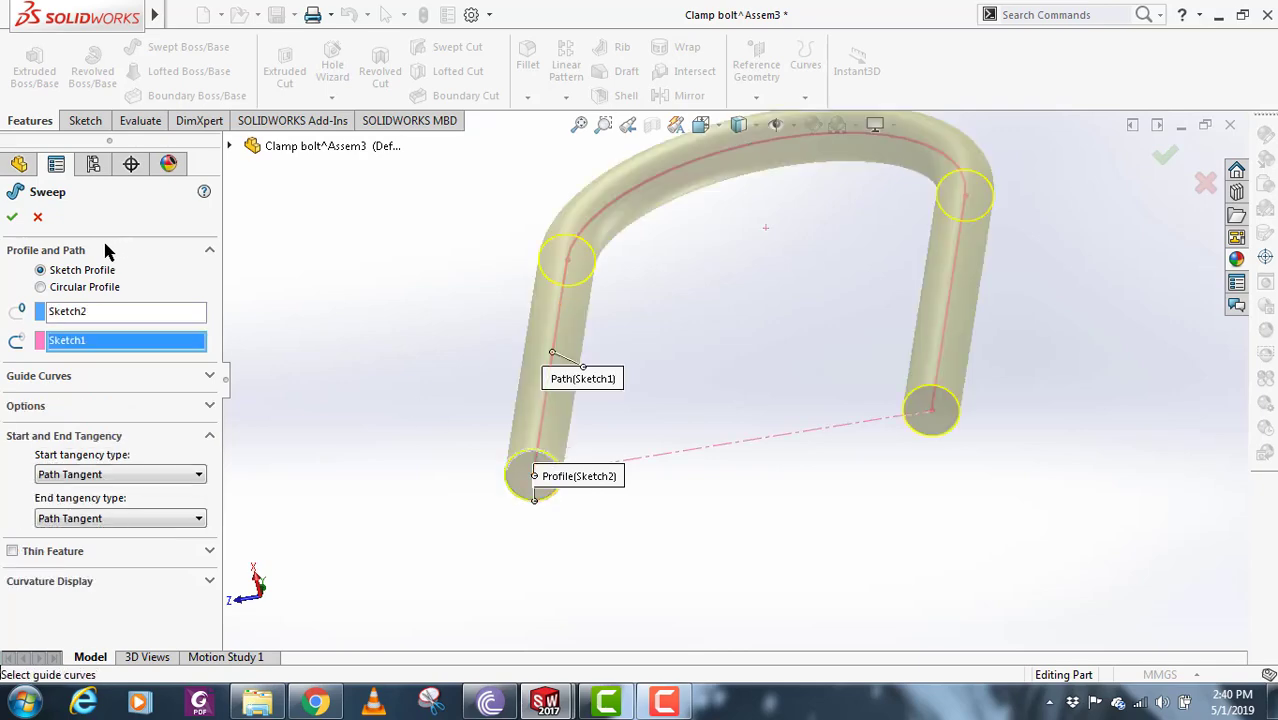
pyautogui.click(13, 219)
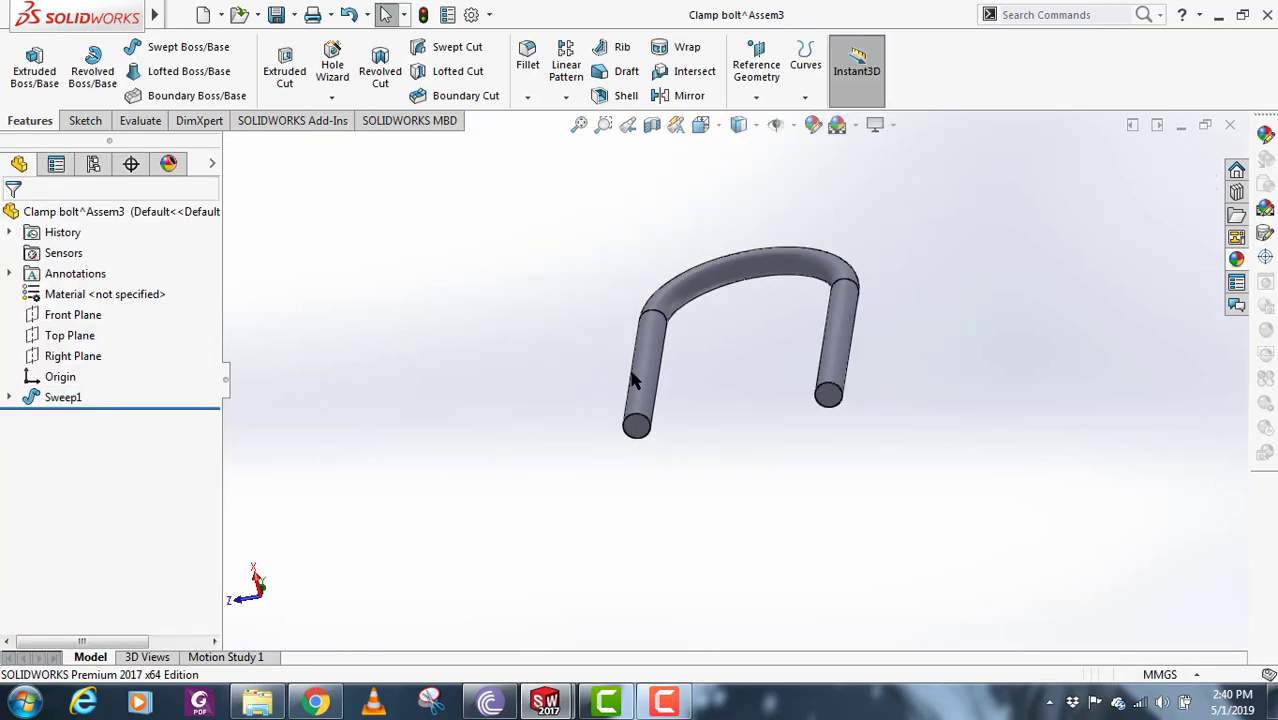
pyautogui.hotkey('ctrl', 'Tab')
pyautogui.click(158, 108)
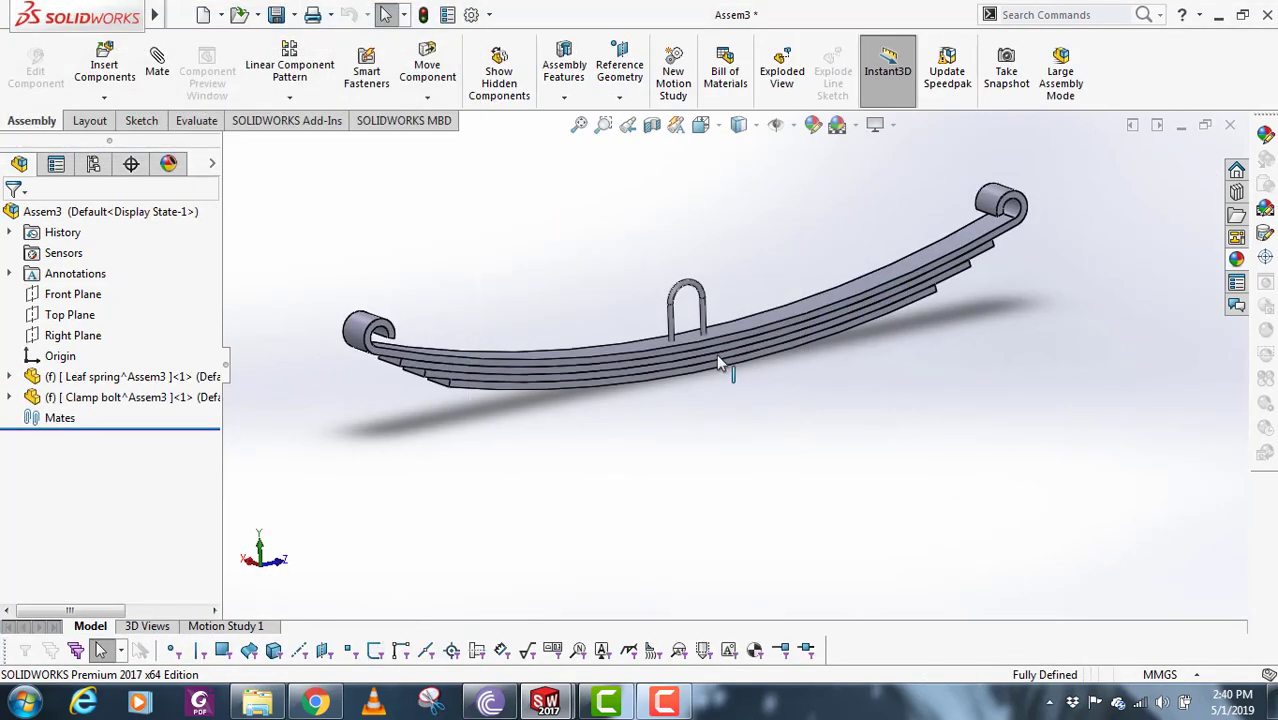
# - Try to move the clamp bolt in the assembly with Move Component using Free Drag
pyautogui.scroll(-2, 694, 366)
pyautogui.moveTo(692, 366); pyautogui.dragTo(712, 362, button='middle')
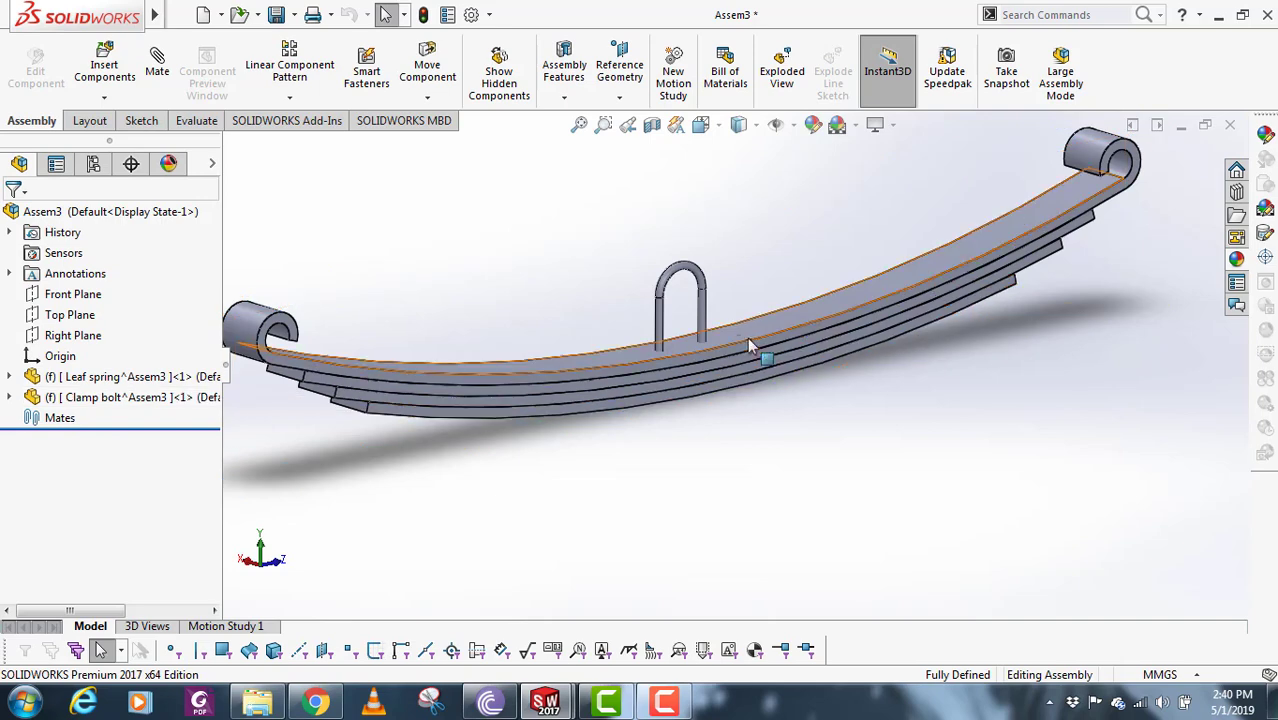
pyautogui.moveTo(747, 348); pyautogui.dragTo(736, 380, button='middle')
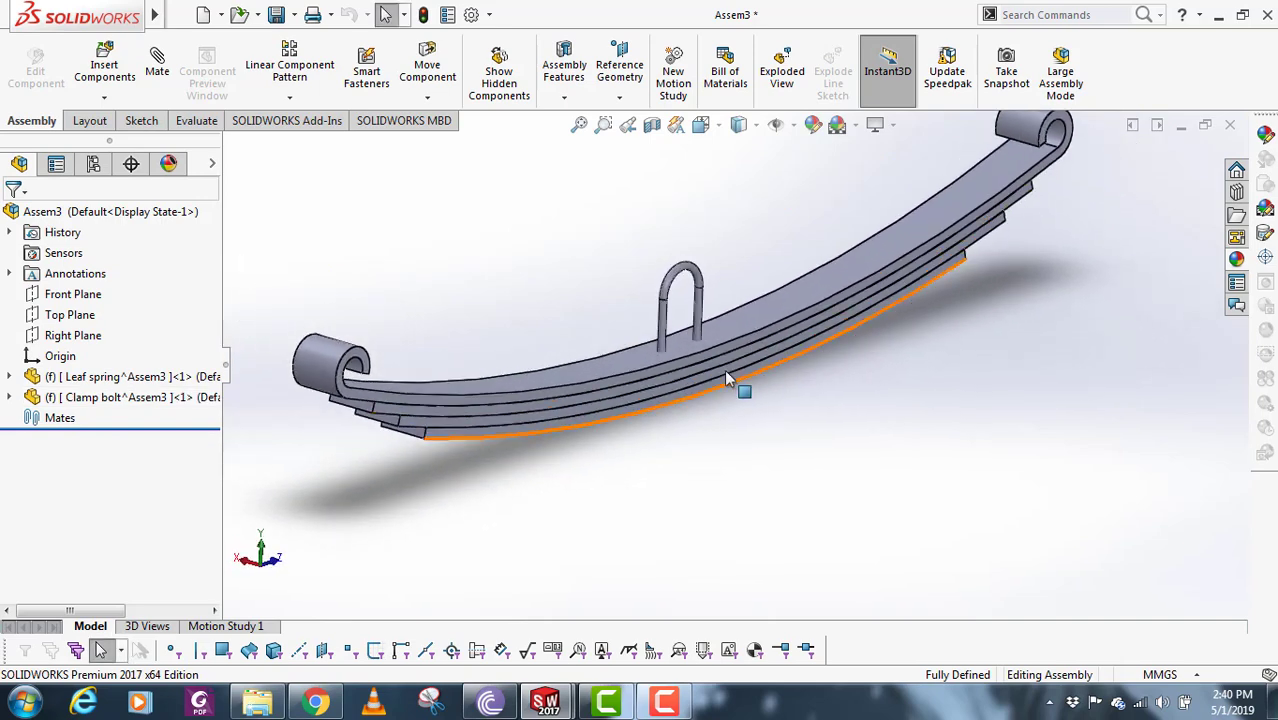
pyautogui.click(420, 68)
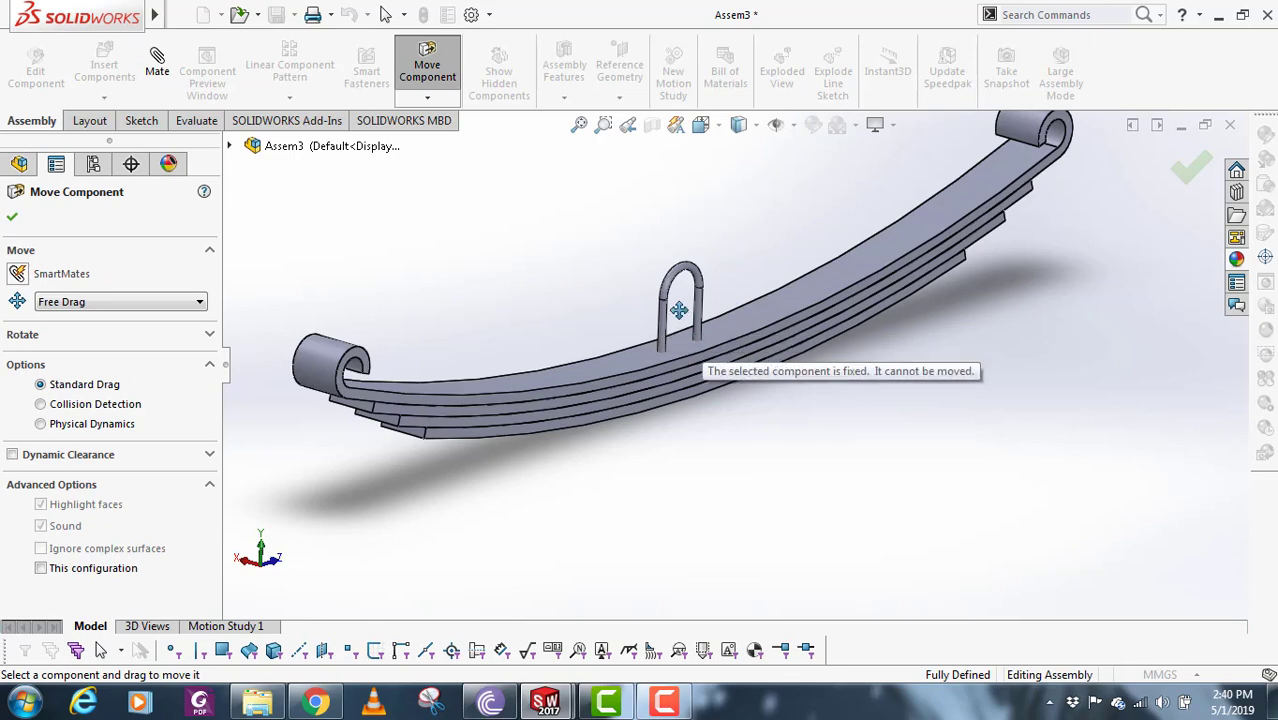
pyautogui.click(10, 220)
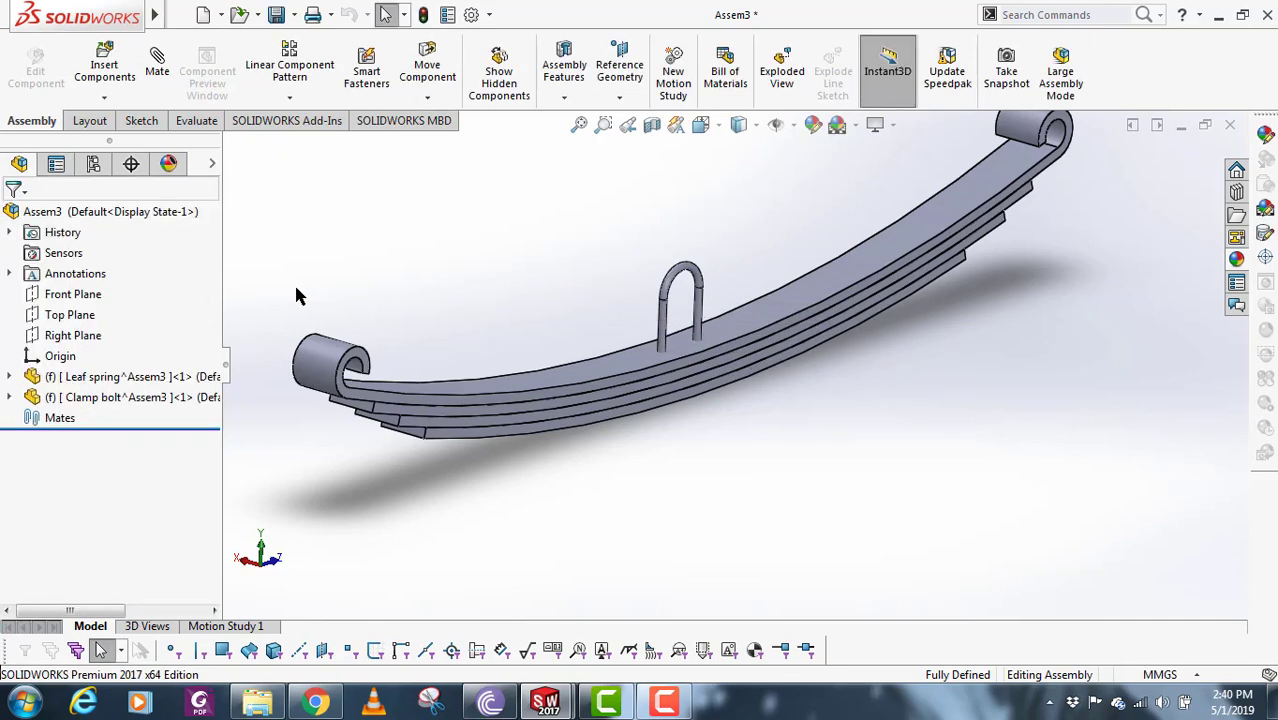
# - Float the clamp bolt component and reposition it relative to the leaf spring with Free Drag
pyautogui.rightClick(121, 401)
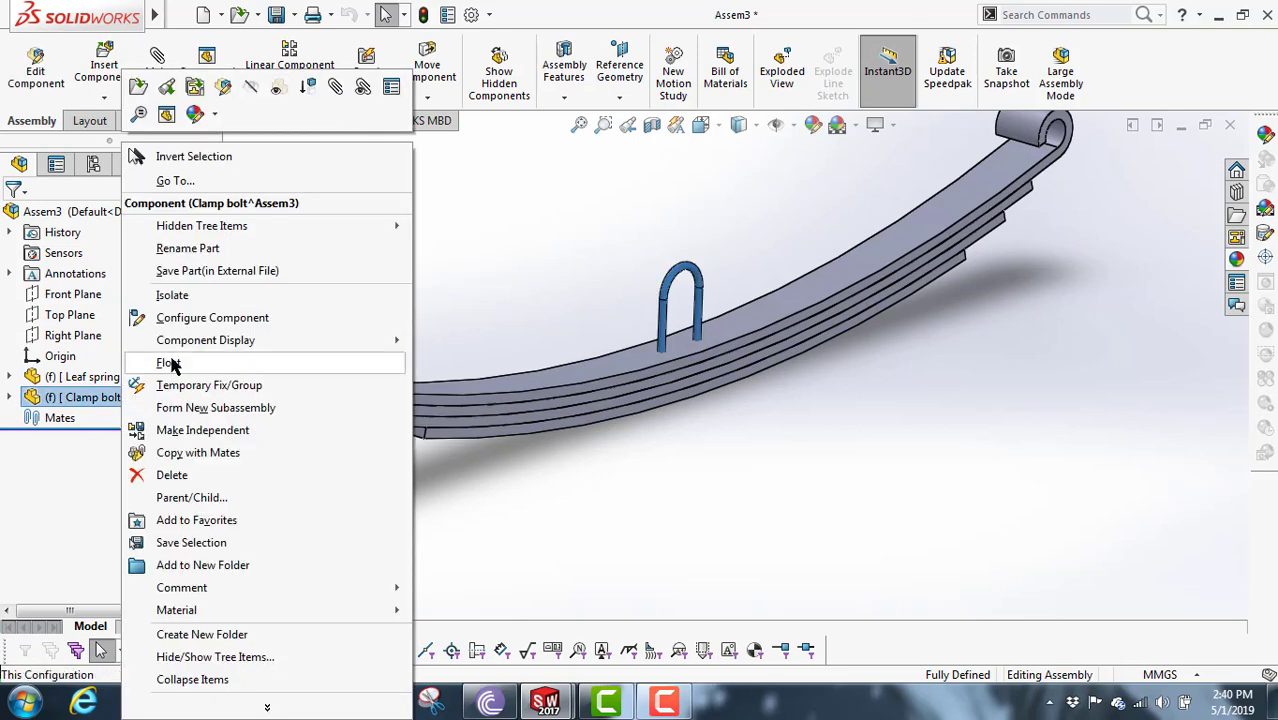
pyautogui.click(170, 364)
pyautogui.scroll(-1, 631, 308)
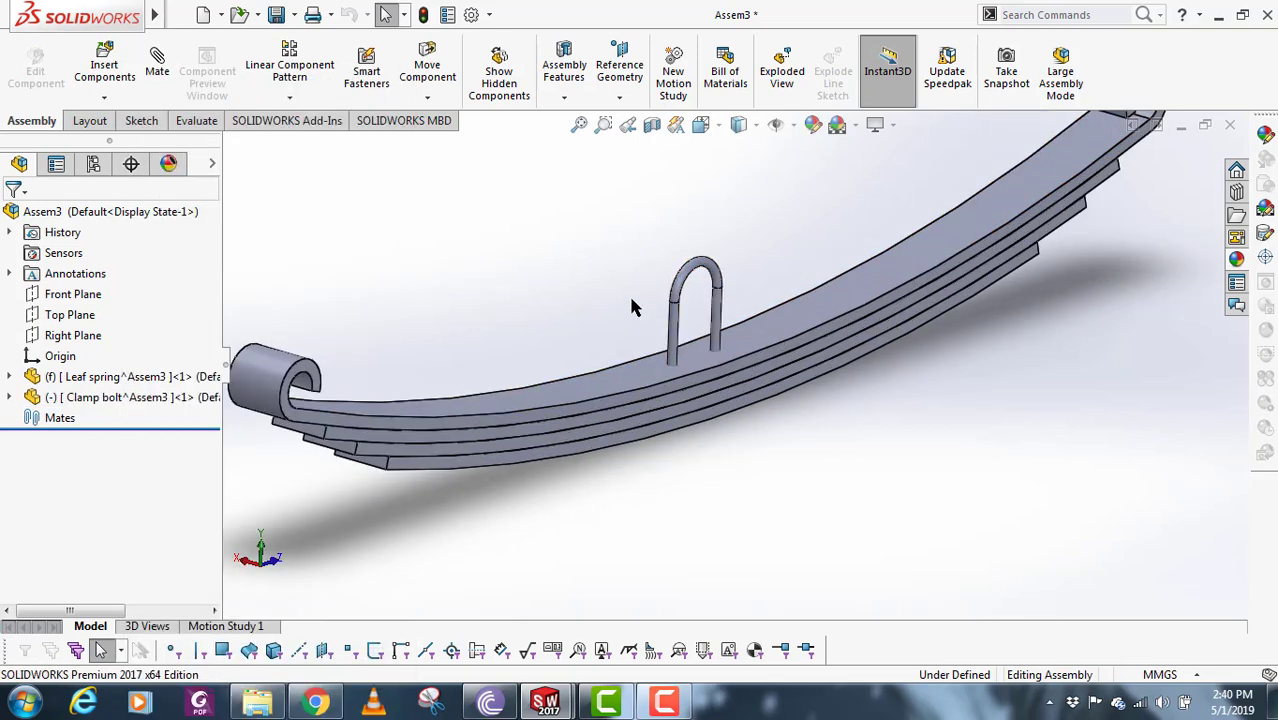
pyautogui.click(430, 70)
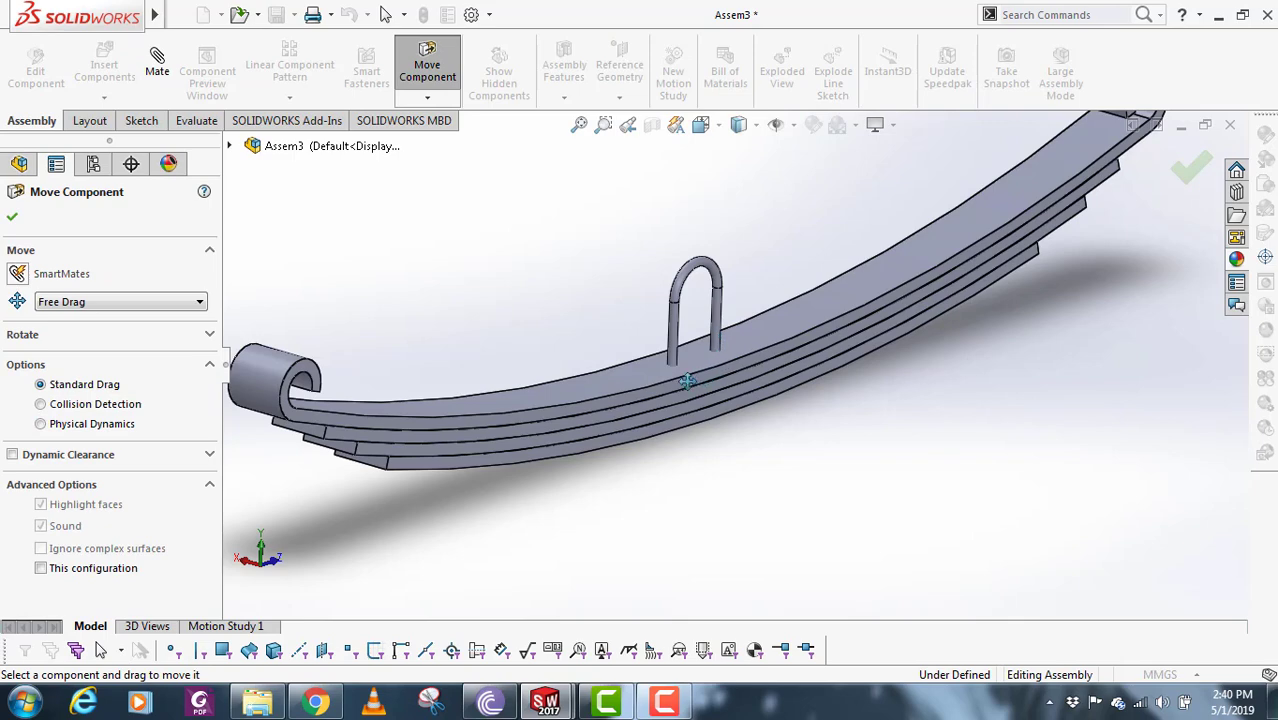
pyautogui.moveTo(687, 381); pyautogui.dragTo(692, 252)
pyautogui.moveTo(827, 451); pyautogui.dragTo(804, 492, button='middle')
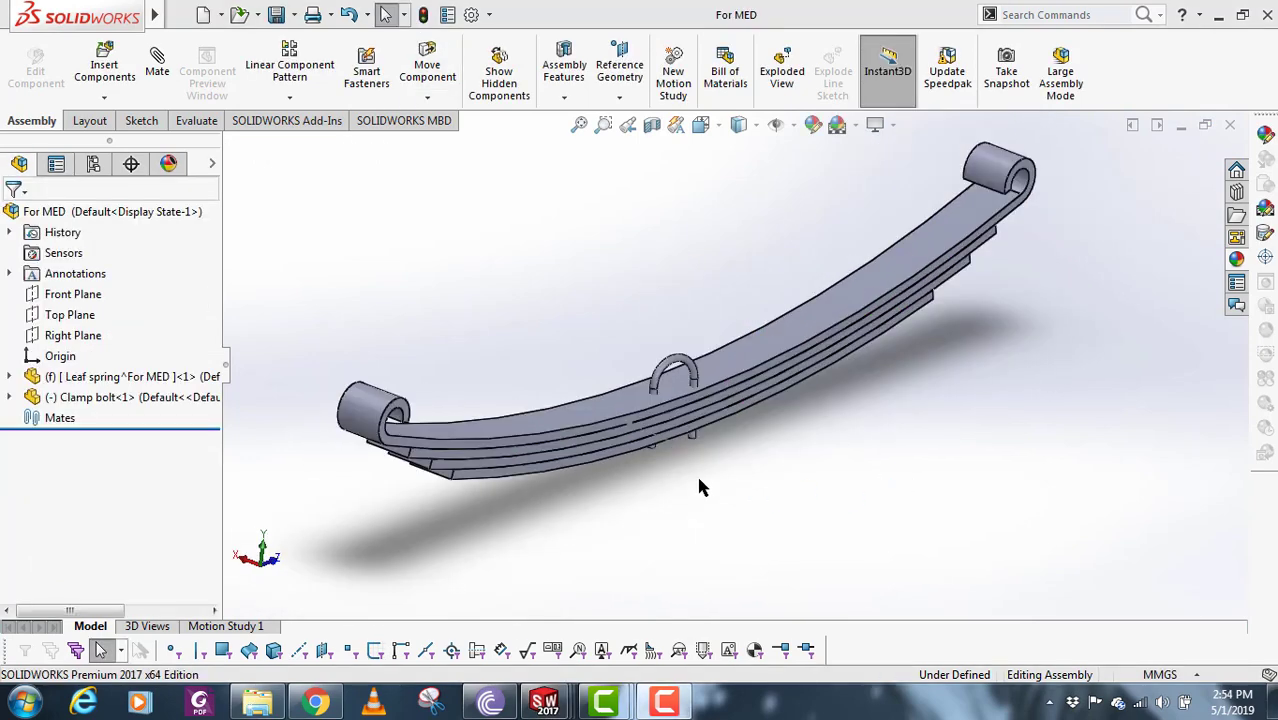
# - Free-drag the clamp bolt out of the leaf stack so it stands beside the middle of the spring
pyautogui.moveTo(699, 484); pyautogui.dragTo(695, 428, button='middle')
pyautogui.scroll(-3, 694, 407)
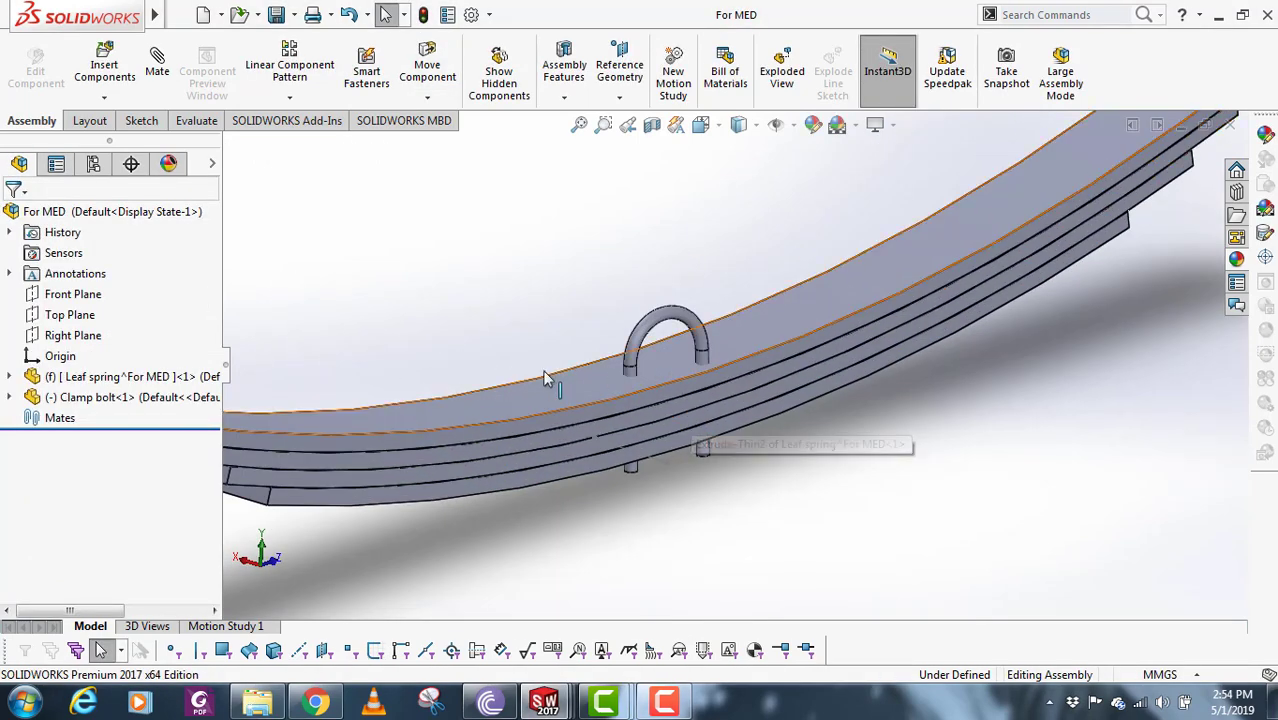
pyautogui.click(424, 64)
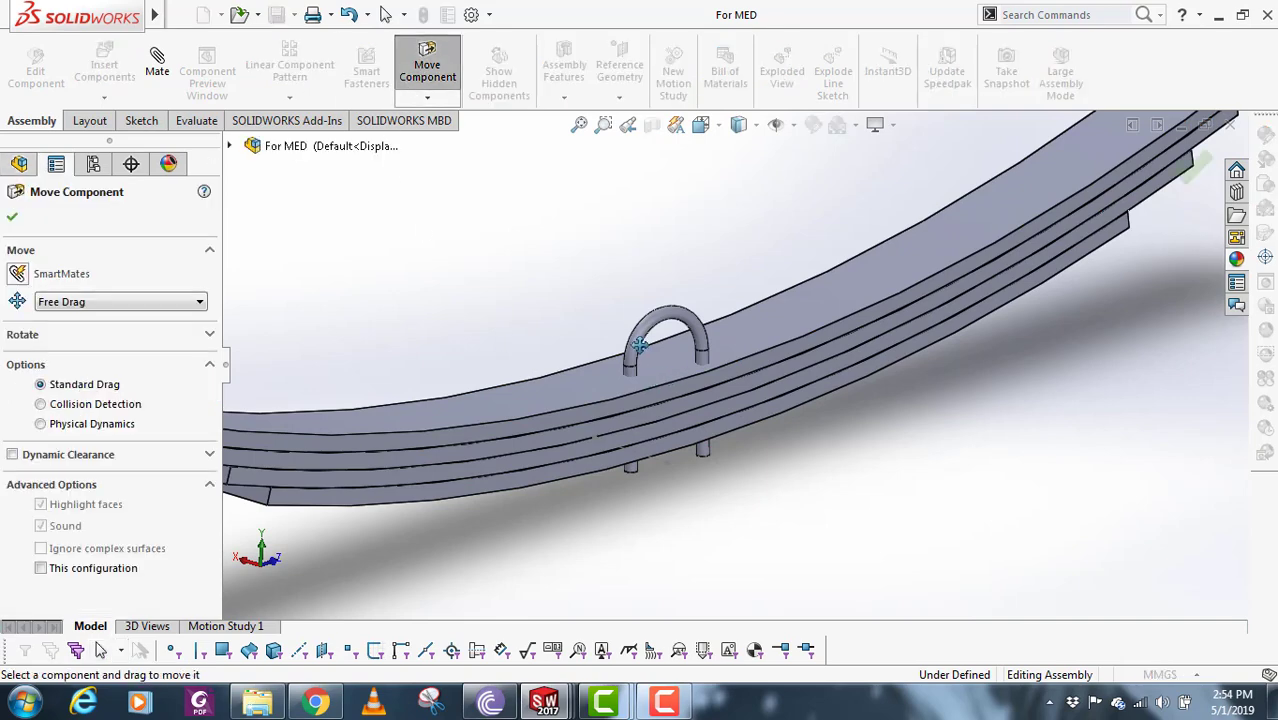
pyautogui.moveTo(638, 345); pyautogui.dragTo(683, 379)
pyautogui.scroll(3, 858, 490)
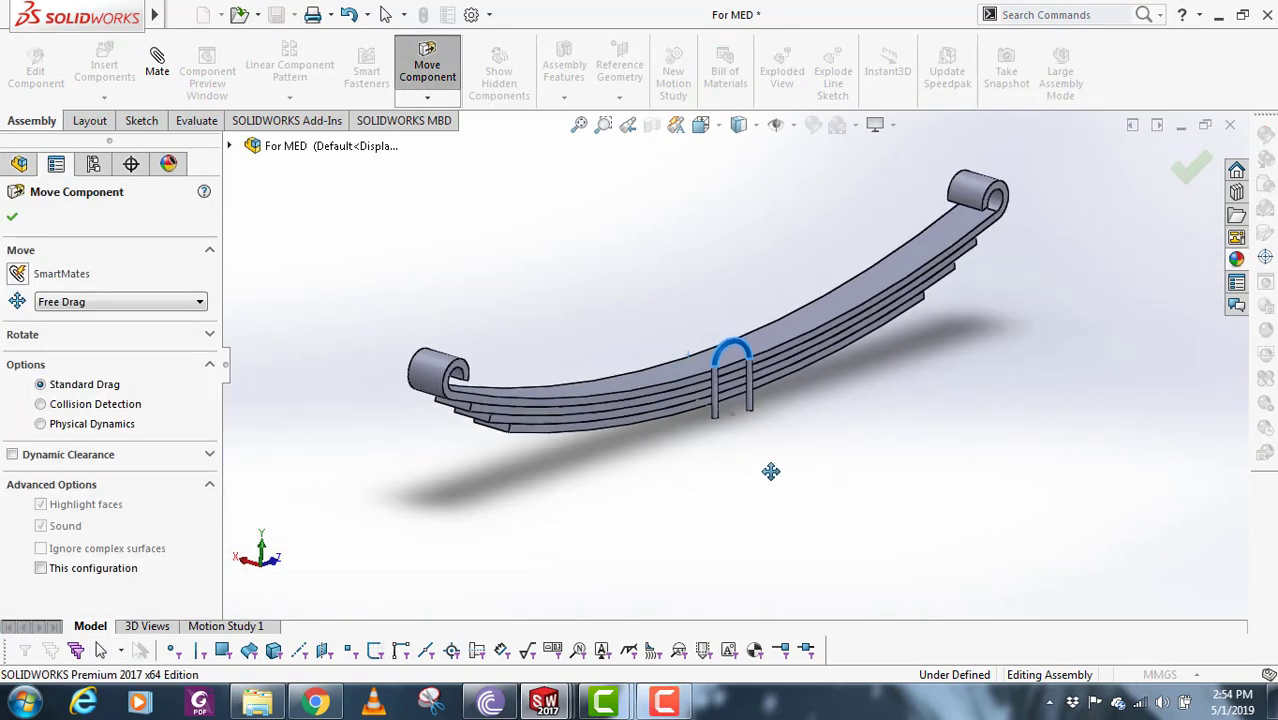
pyautogui.press('Escape')
# - Add a Parallel mate between the clamp bolt's Right Plane and the leaf spring's Right Plane, and leave the Mate command
pyautogui.scroll(-2, 708, 376)
pyautogui.moveTo(726, 430); pyautogui.dragTo(740, 548, button='middle')
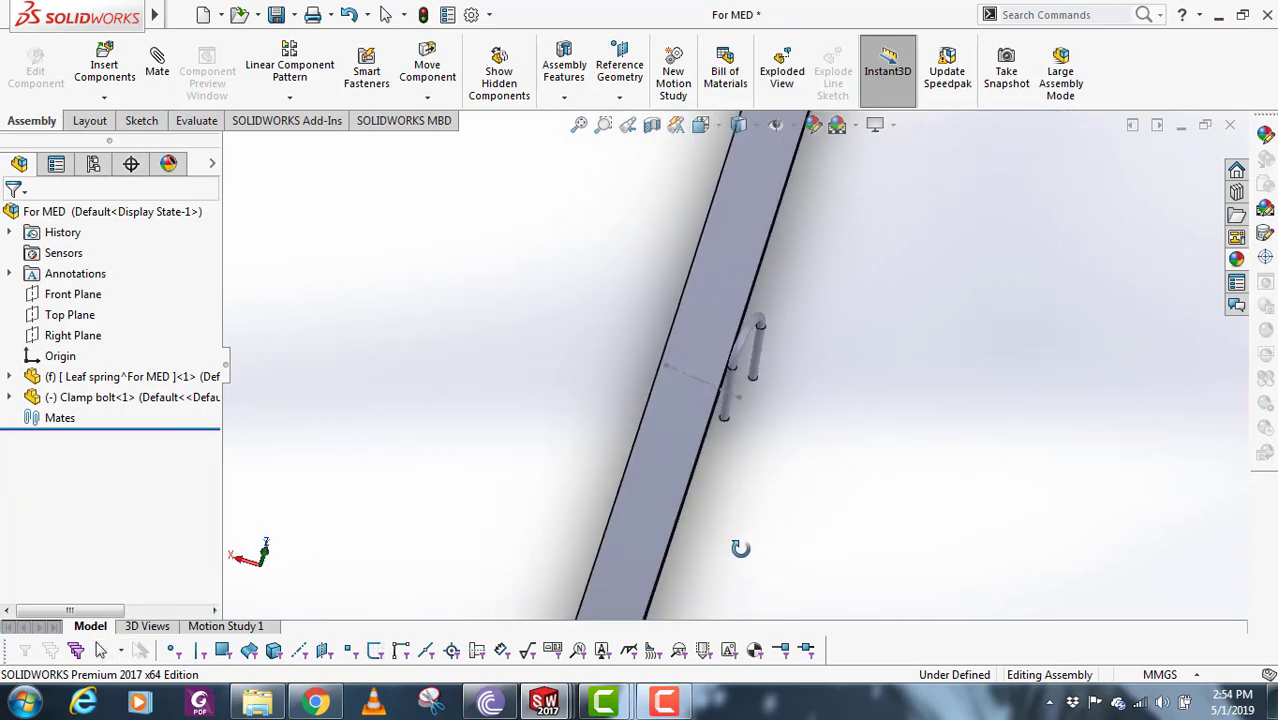
pyautogui.click(157, 60)
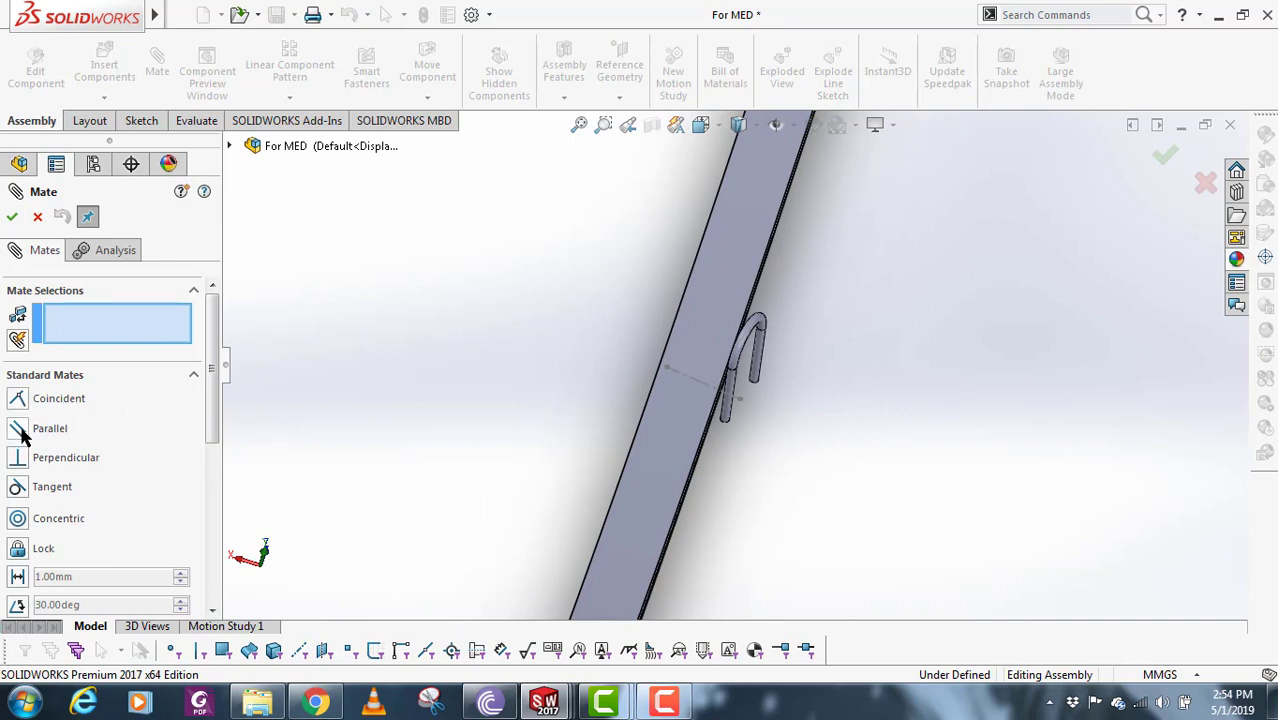
pyautogui.click(229, 147)
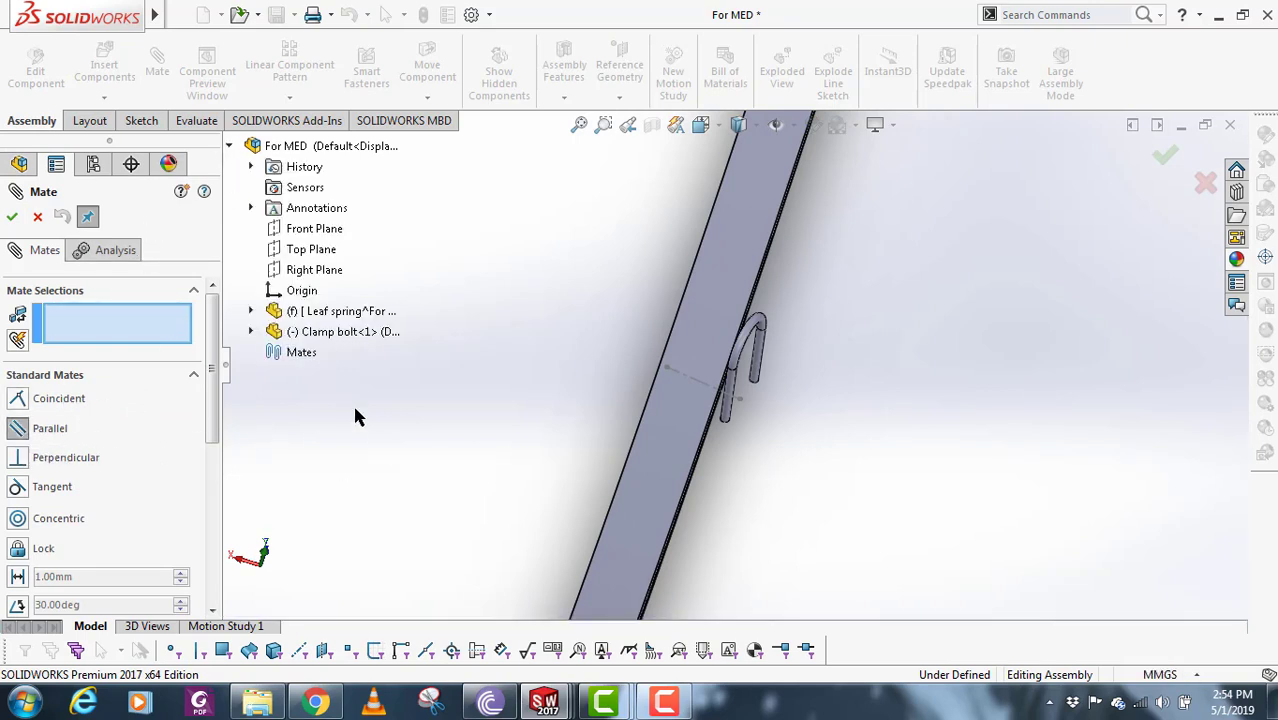
pyautogui.click(251, 333)
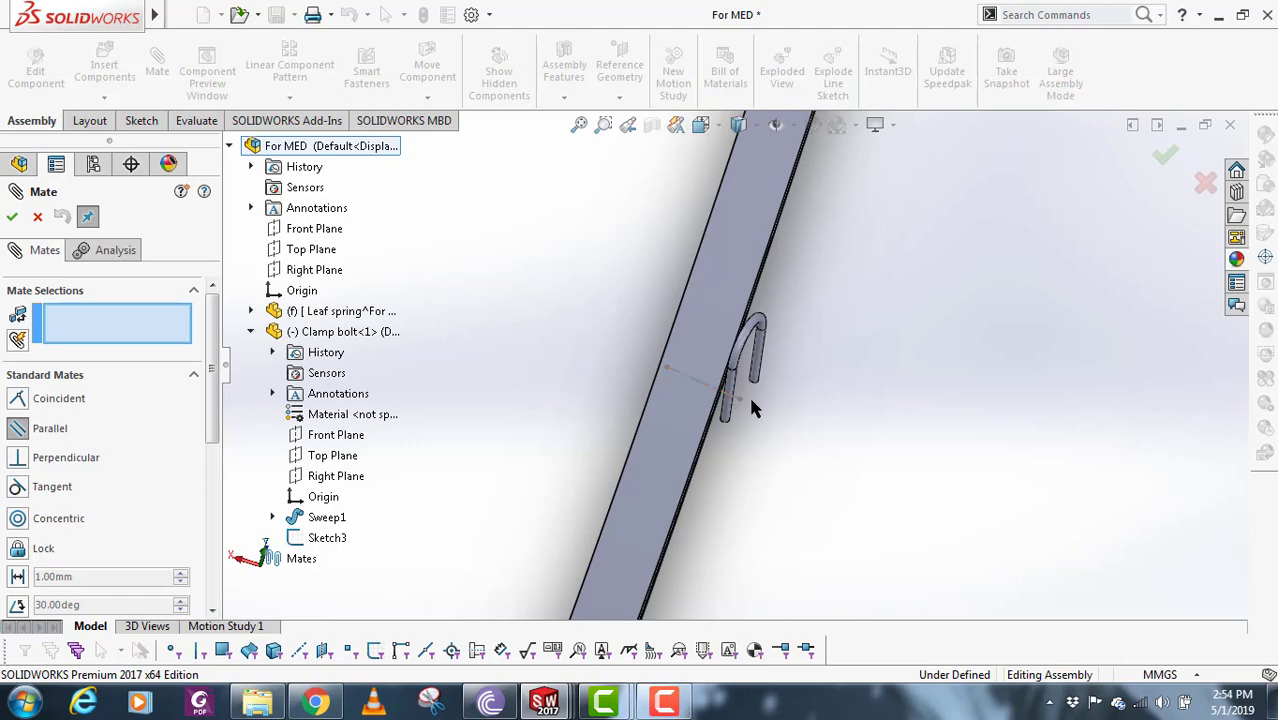
pyautogui.moveTo(755, 408); pyautogui.dragTo(520, 432, button='middle')
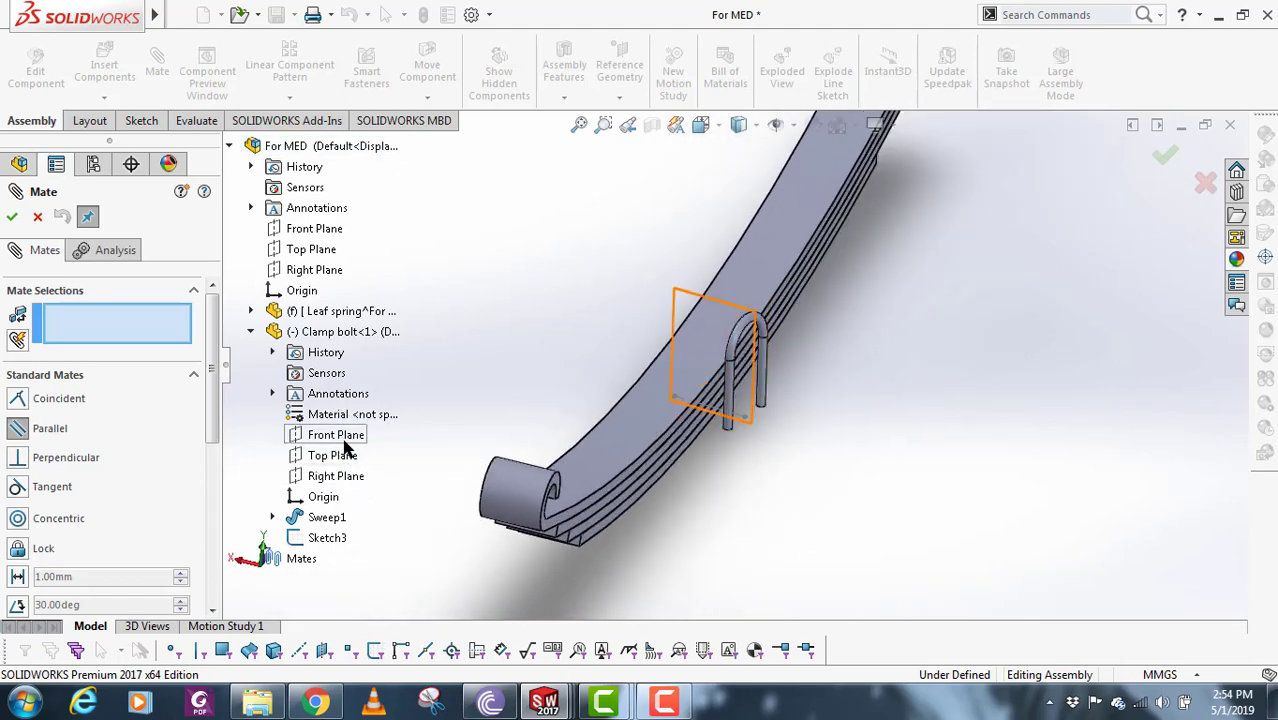
pyautogui.moveTo(760, 446); pyautogui.dragTo(385, 495, button='middle')
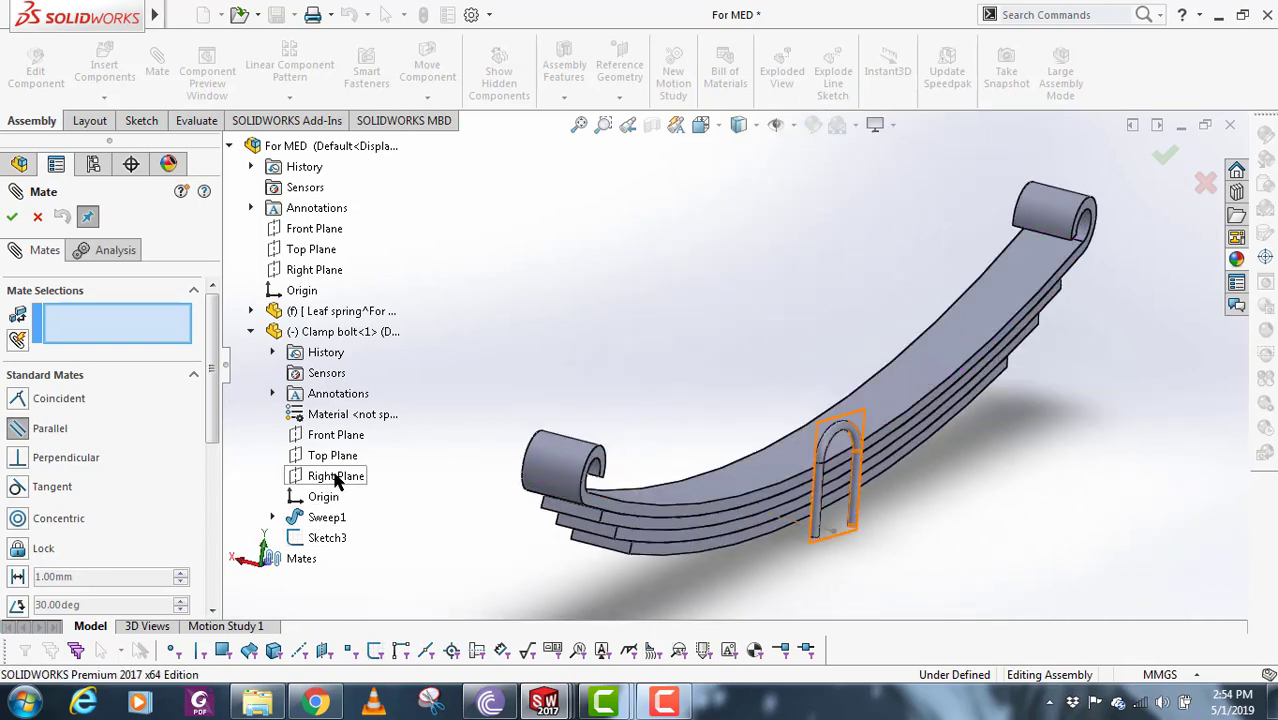
pyautogui.click(336, 476)
pyautogui.moveTo(876, 505)
pyautogui.mouseDown(button='middle')
pyautogui.moveTo(901, 491)
pyautogui.moveTo(891, 511)
pyautogui.mouseUp(button='middle')
pyautogui.scroll(3, 892, 512)
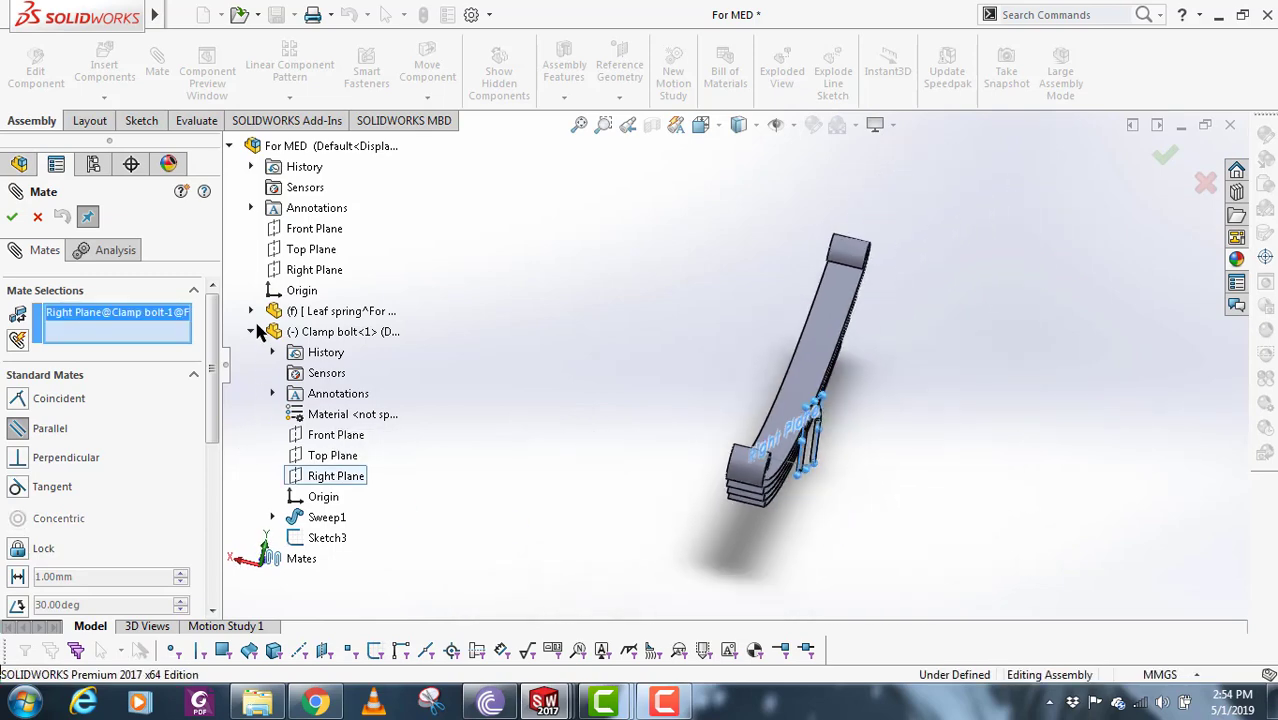
pyautogui.click(251, 311)
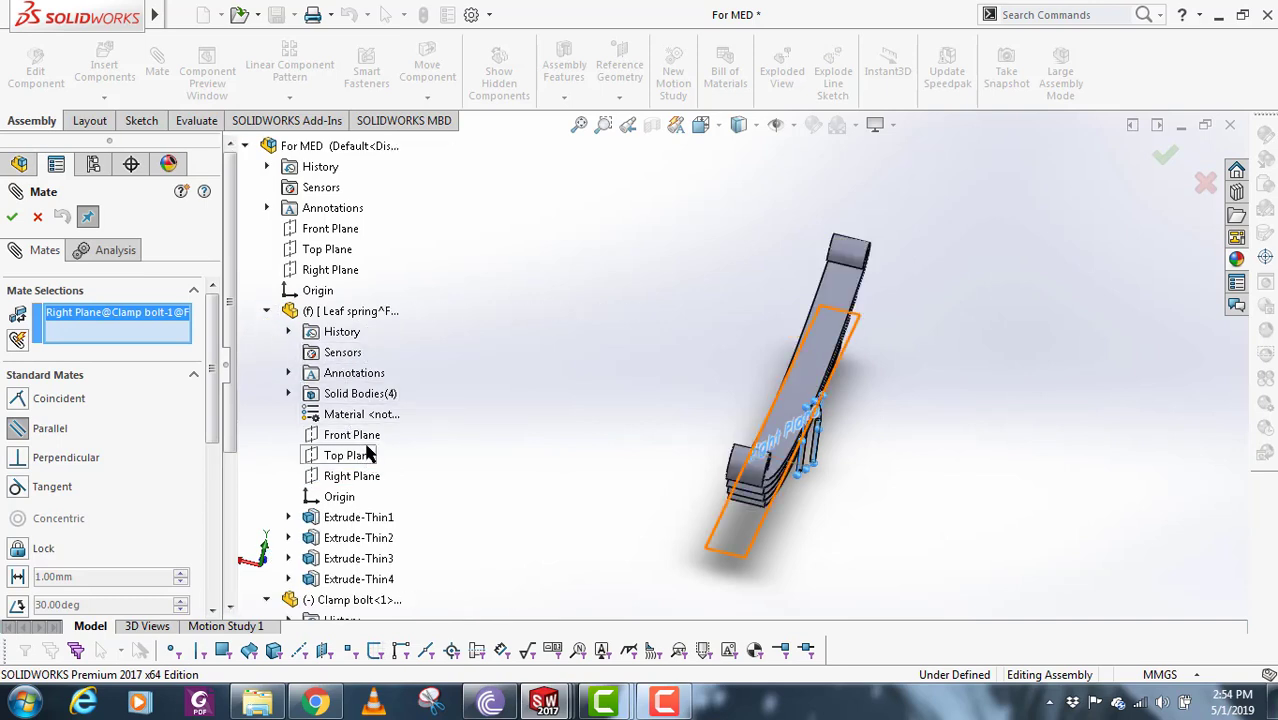
pyautogui.click(350, 476)
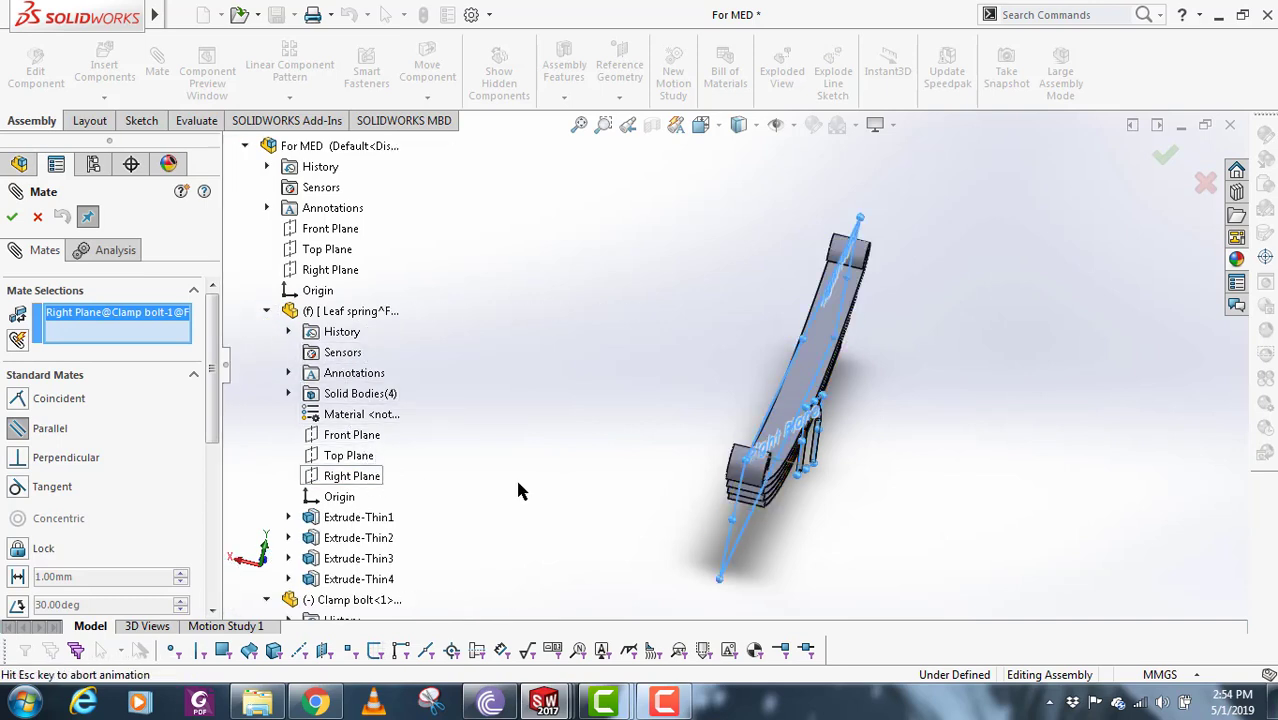
pyautogui.moveTo(781, 530); pyautogui.dragTo(700, 470, button='middle')
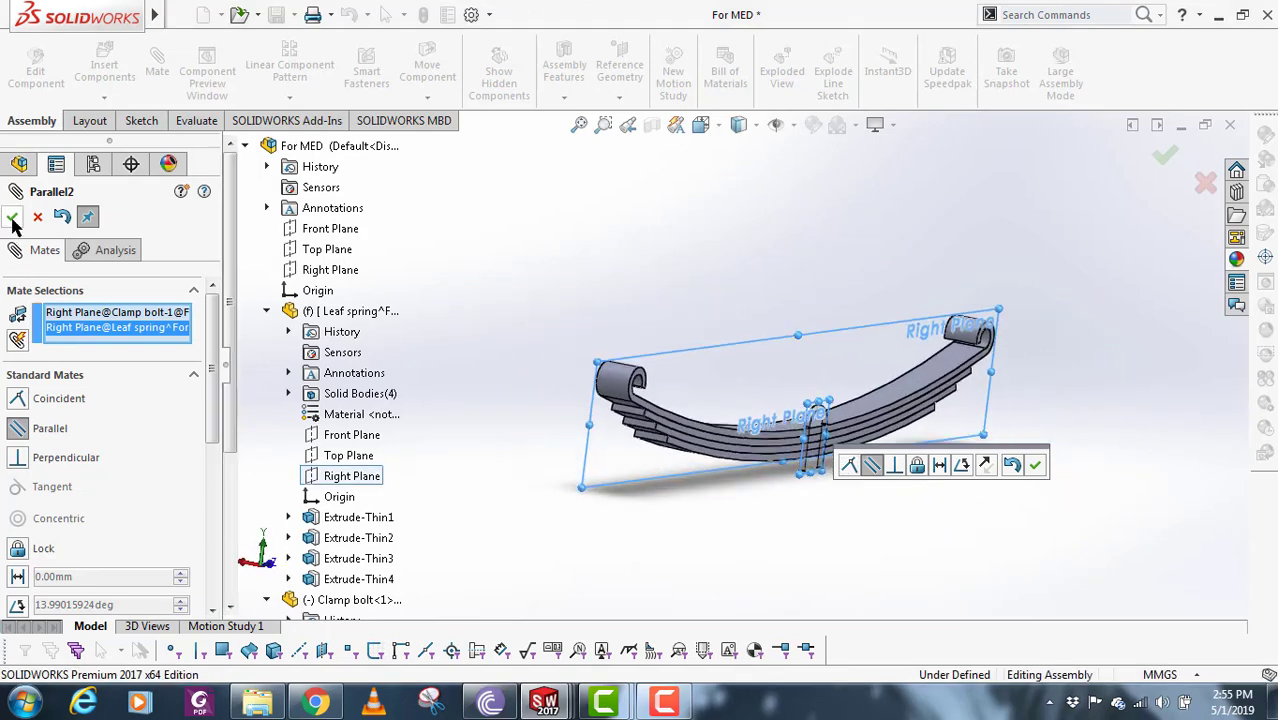
pyautogui.click(12, 217)
pyautogui.moveTo(964, 459); pyautogui.dragTo(718, 509, button='middle')
pyautogui.scroll(3, 718, 509)
pyautogui.scroll(-3, 716, 365)
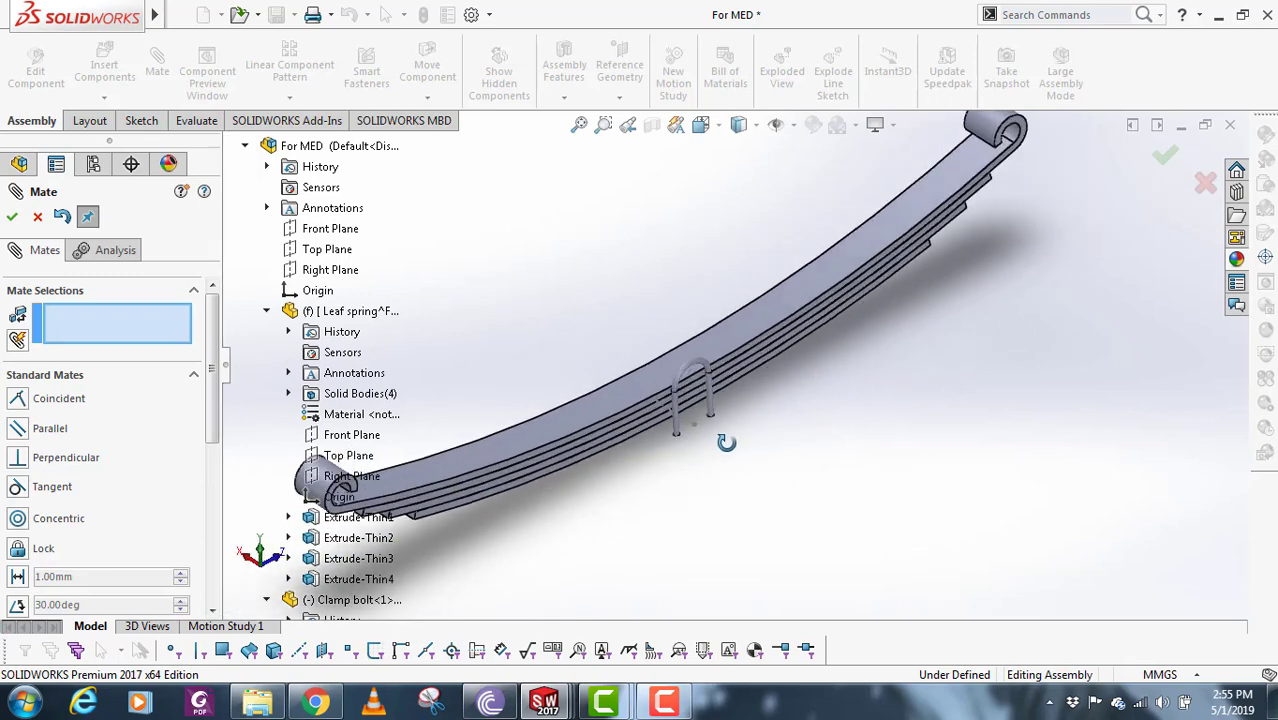
pyautogui.click(37, 218)
# - Nudge the clamp bolt slightly beside the middle of the leaf spring with Free Drag and accept its position
pyautogui.click(10, 377)
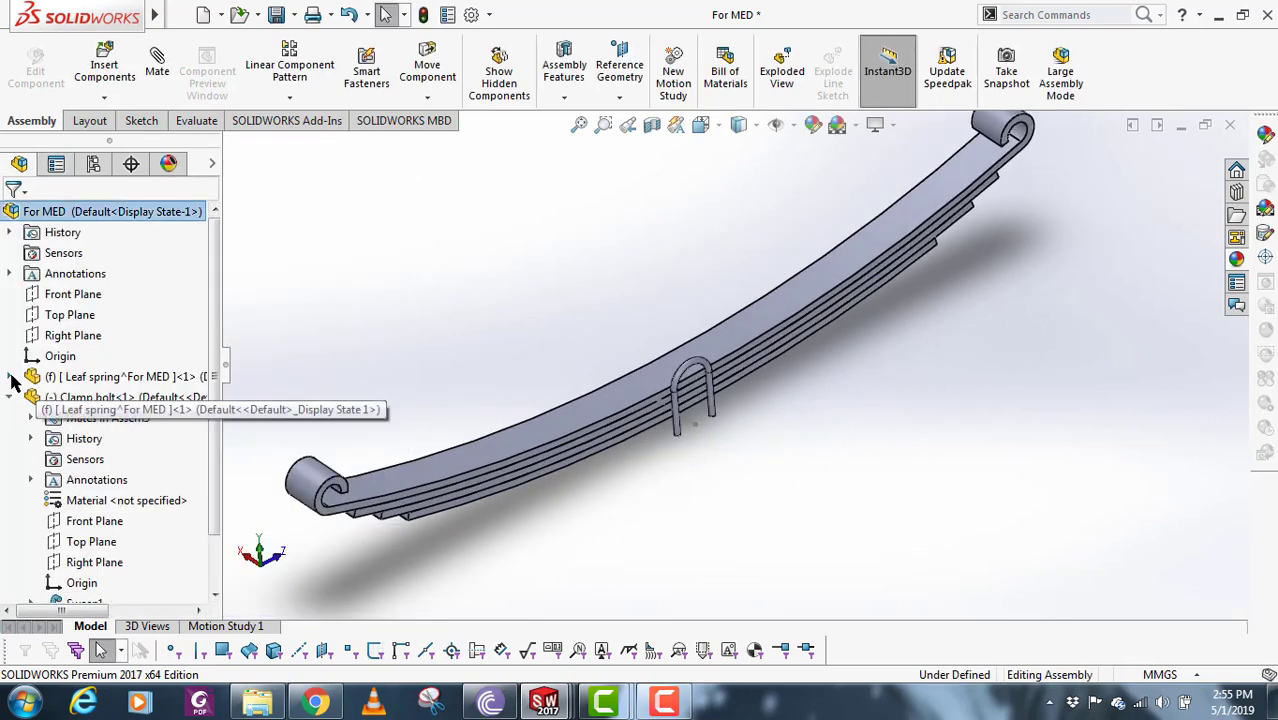
pyautogui.click(10, 397)
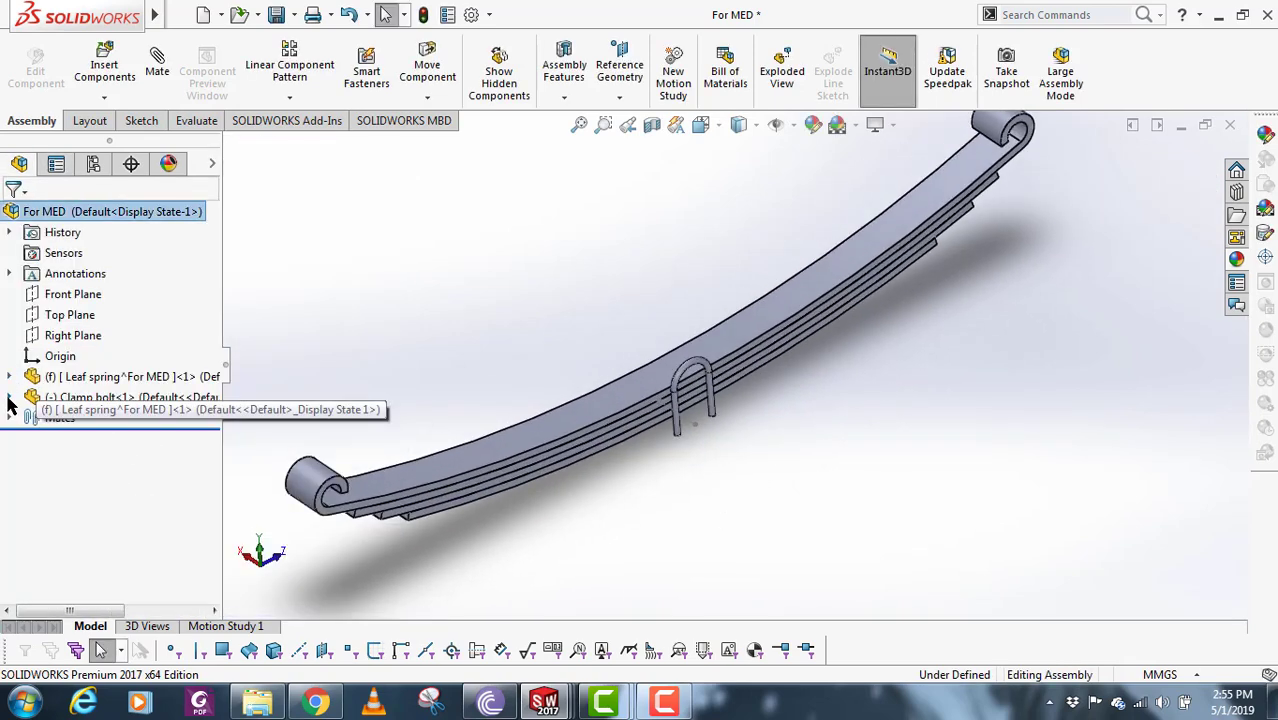
pyautogui.click(427, 70)
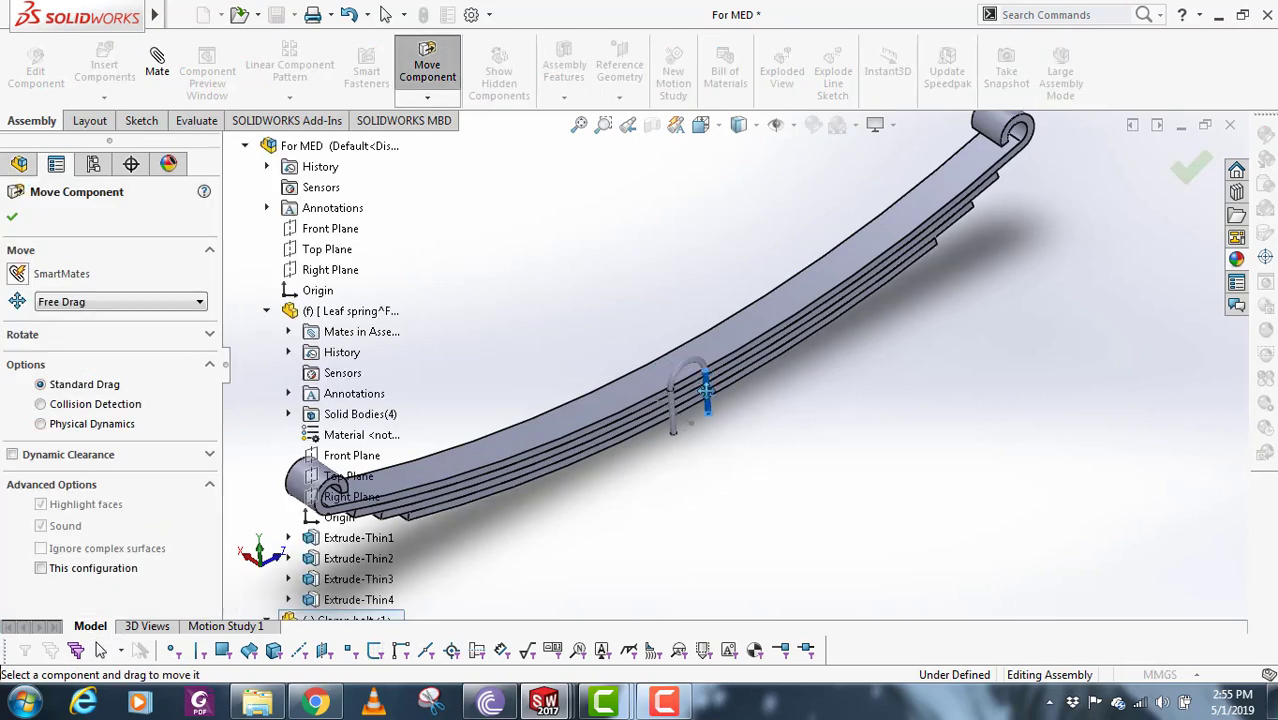
pyautogui.scroll(3, 667, 376)
pyautogui.scroll(-1, 667, 376)
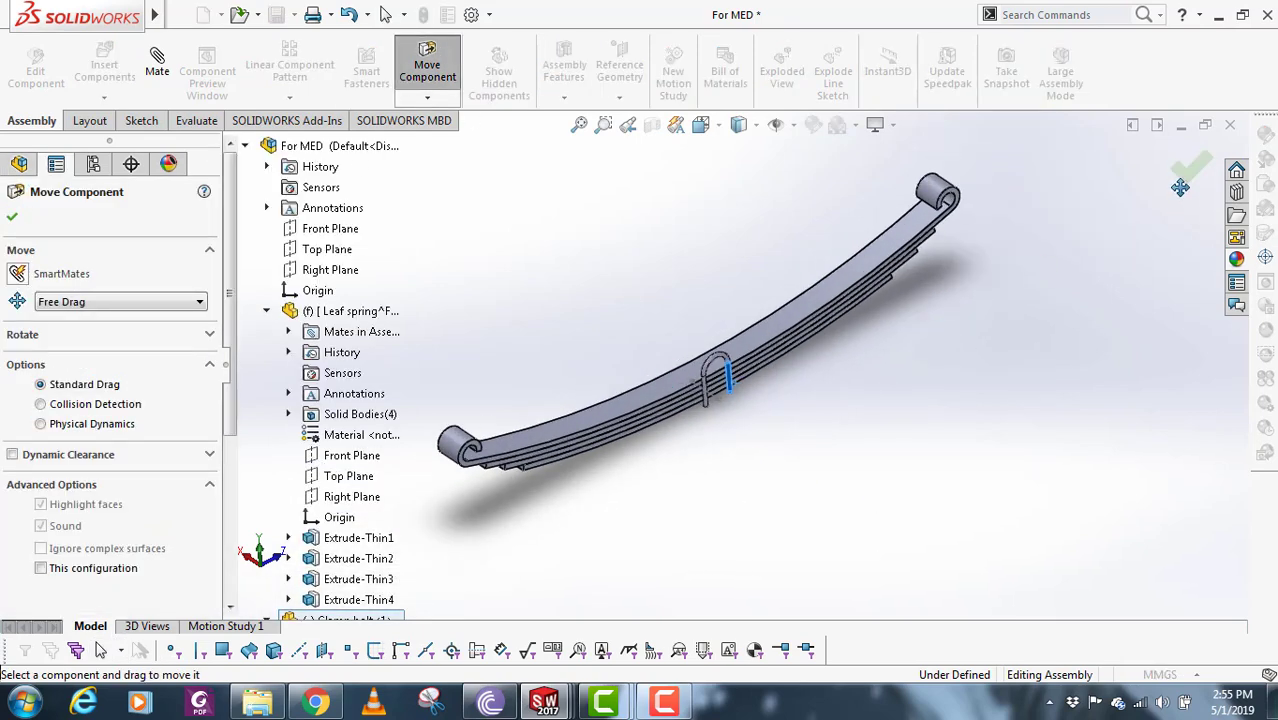
pyautogui.click(1187, 172)
# - Start a linear component pattern of the clamp bolt, using its Sketch3 line across the spring's width as Direction 1
pyautogui.moveTo(872, 510); pyautogui.dragTo(800, 425, button='middle')
pyautogui.click(289, 80)
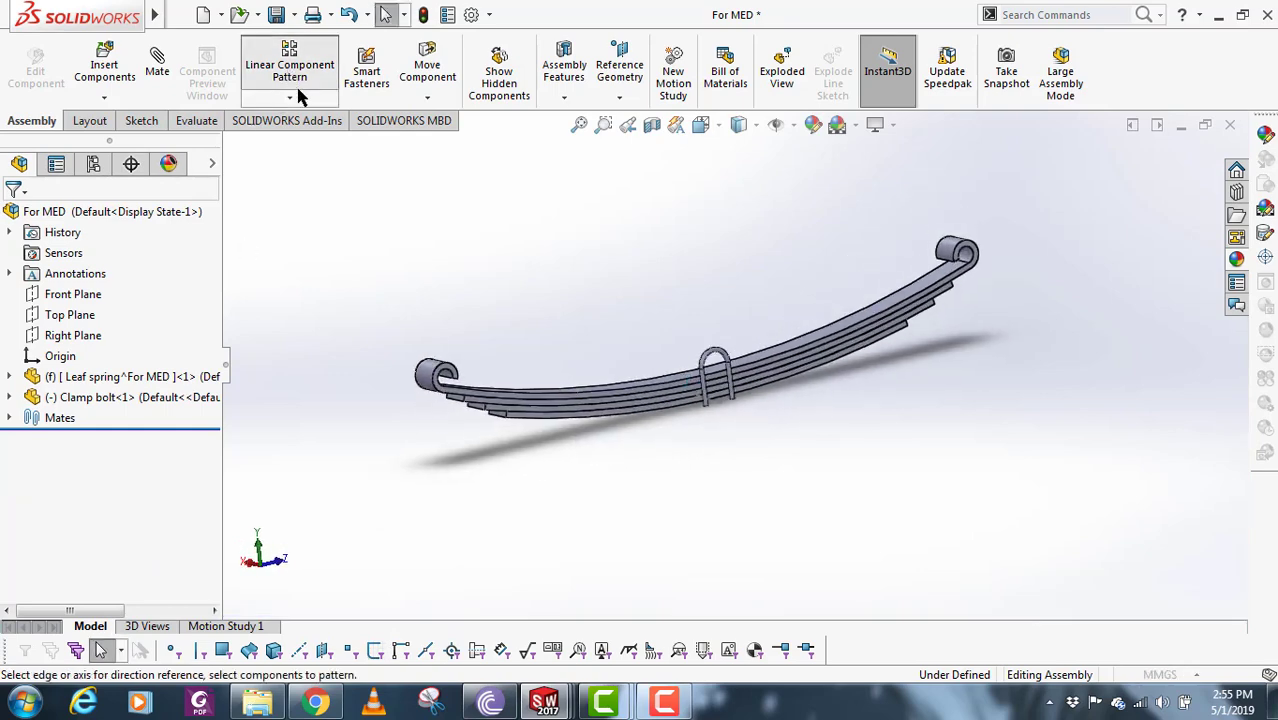
pyautogui.scroll(-2, 619, 414)
pyautogui.moveTo(619, 414); pyautogui.dragTo(714, 456, button='middle')
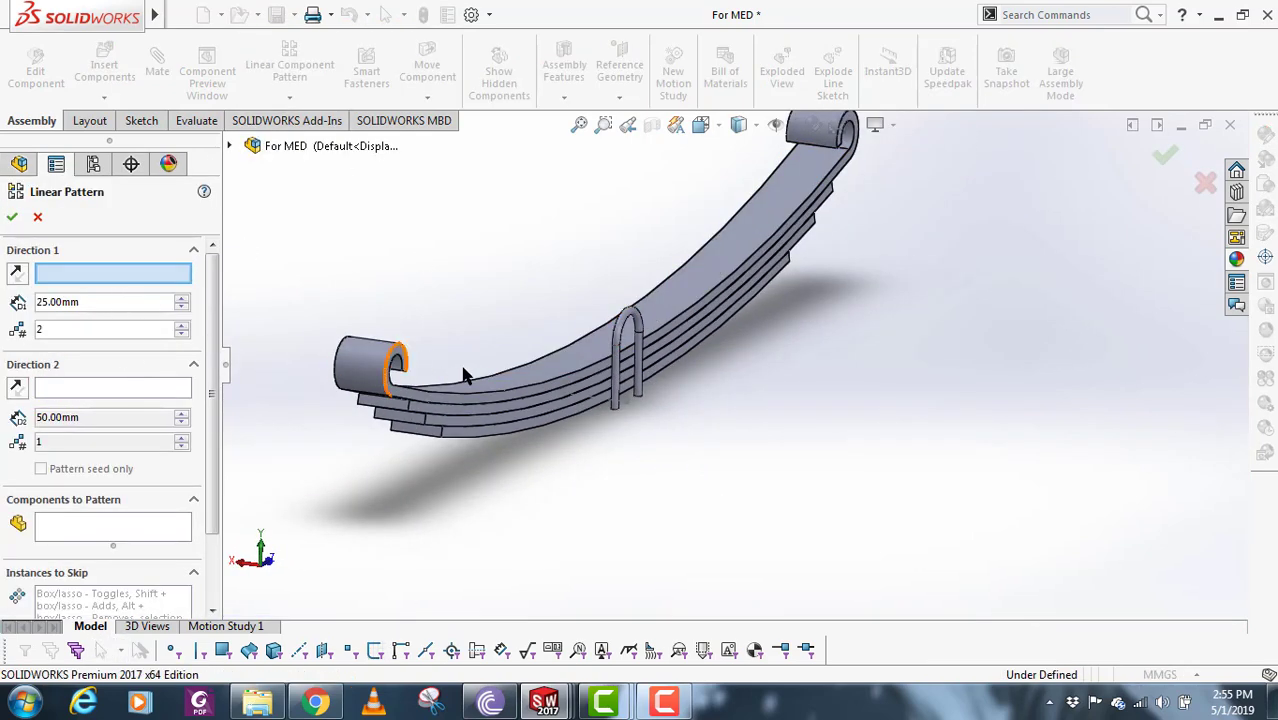
pyautogui.scroll(-2, 631, 430)
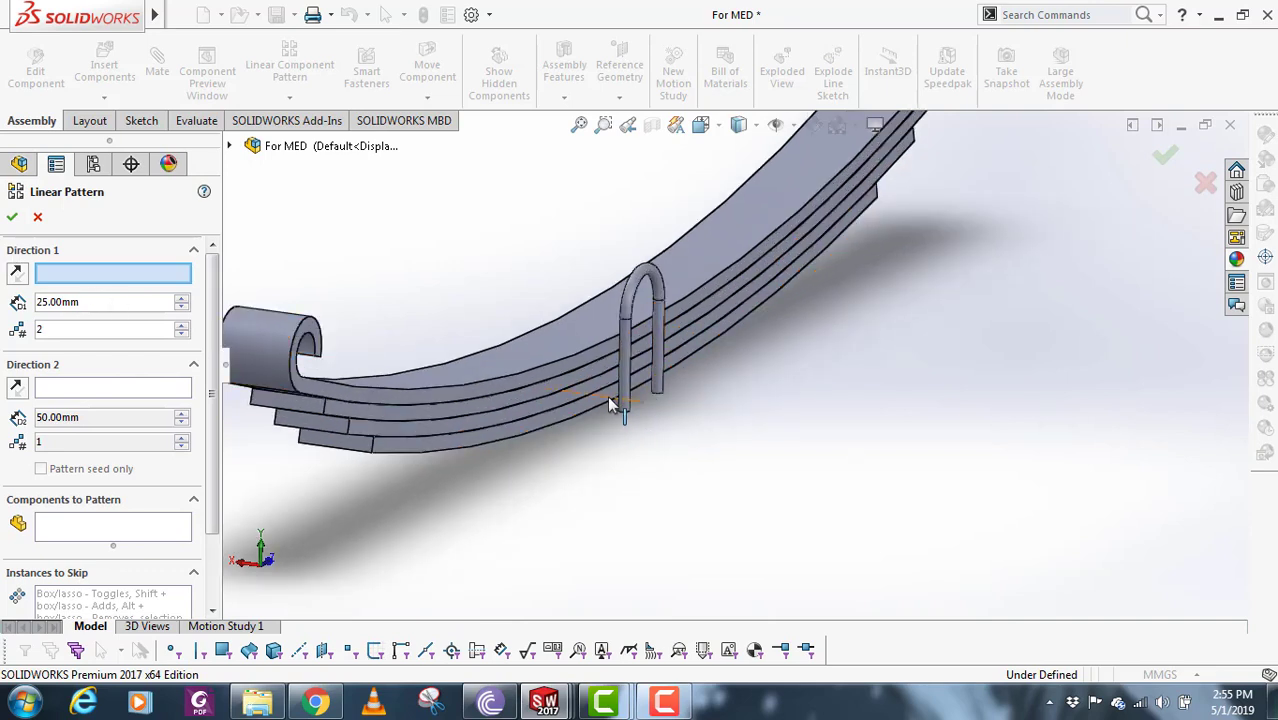
pyautogui.click(607, 395)
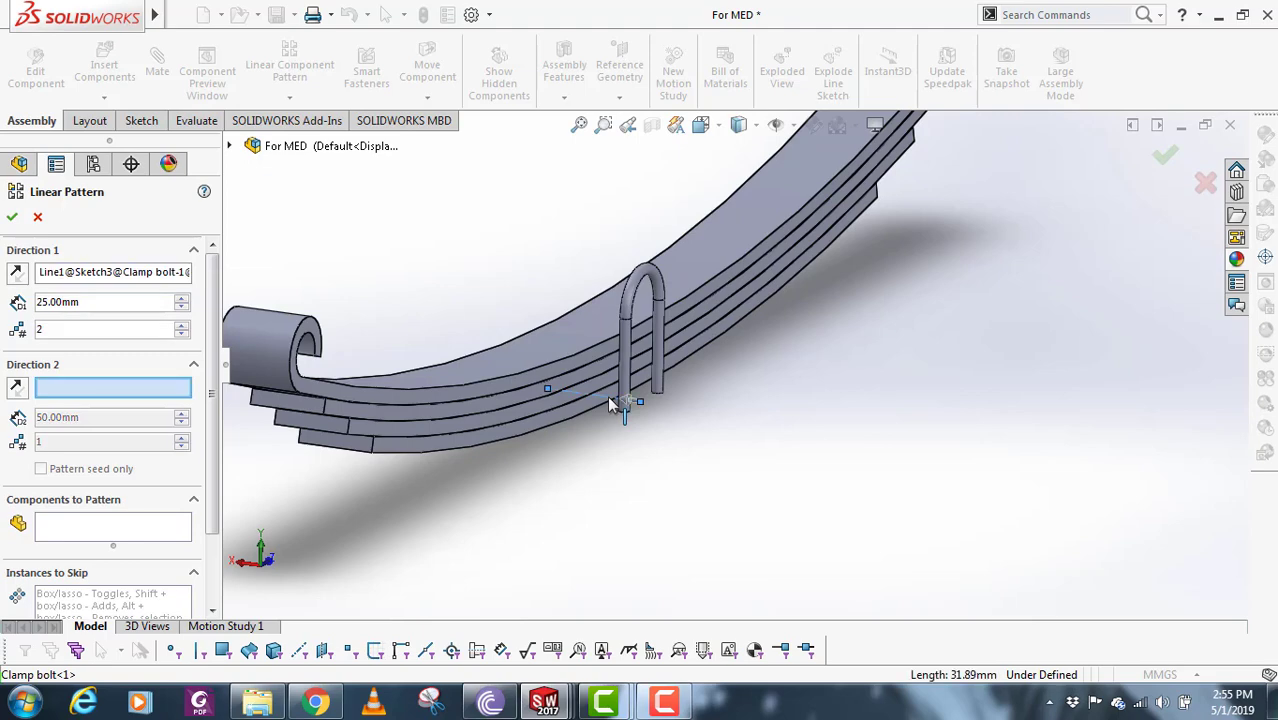
pyautogui.scroll(3, 575, 402)
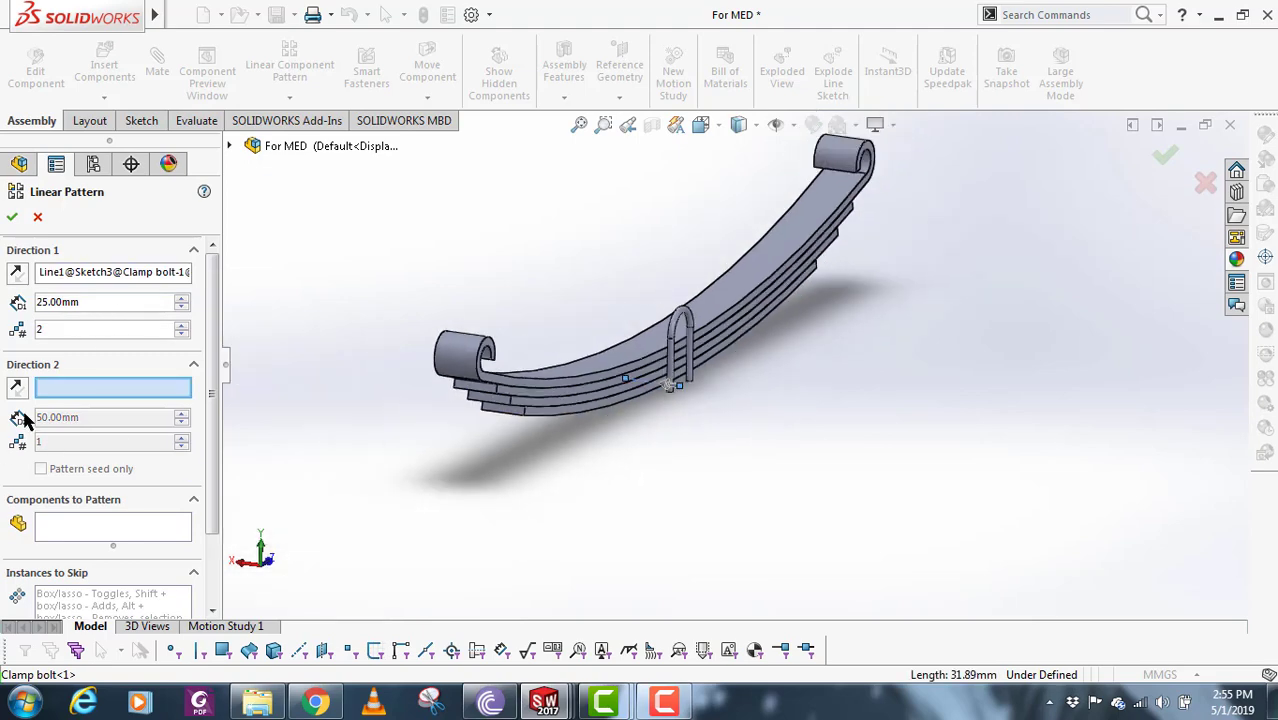
pyautogui.click(139, 524)
pyautogui.click(684, 340)
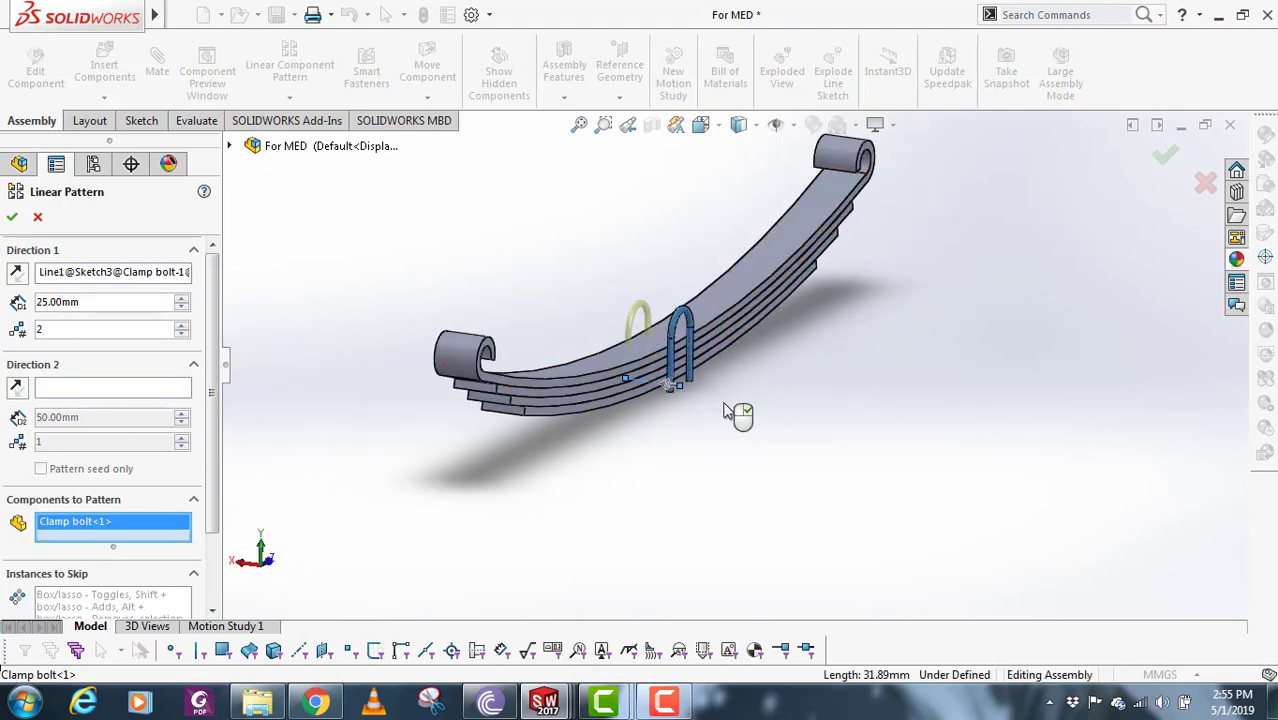
# - Set the pattern spacing to 30 mm with 2 instances and accept the clamp bolt pattern
pyautogui.moveTo(723, 410); pyautogui.dragTo(740, 432, button='middle')
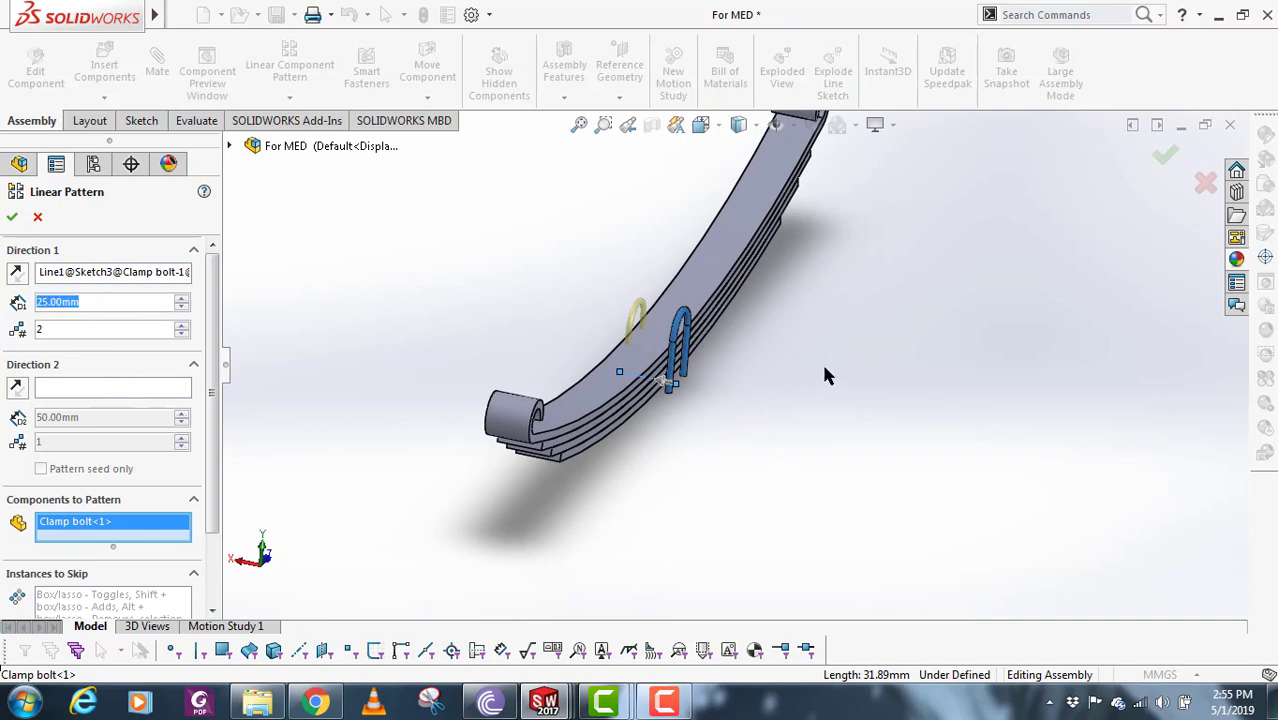
pyautogui.write('2')
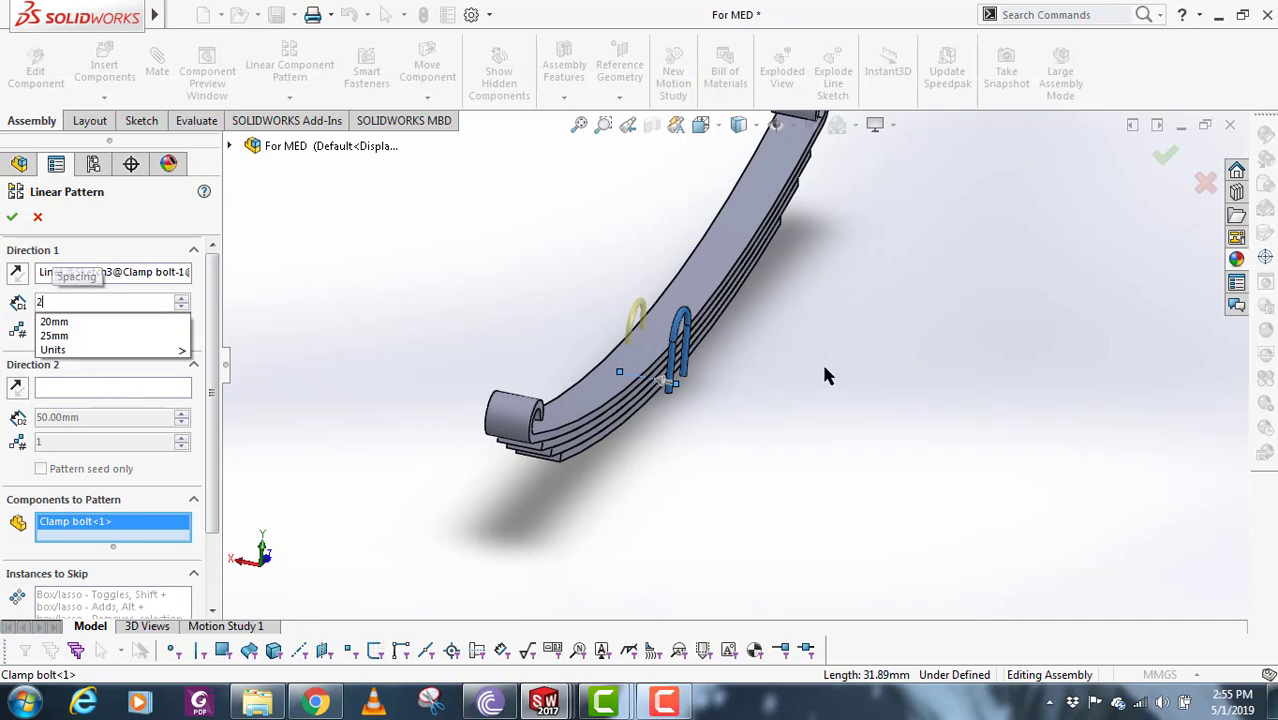
pyautogui.write('7')
pyautogui.press('Return')
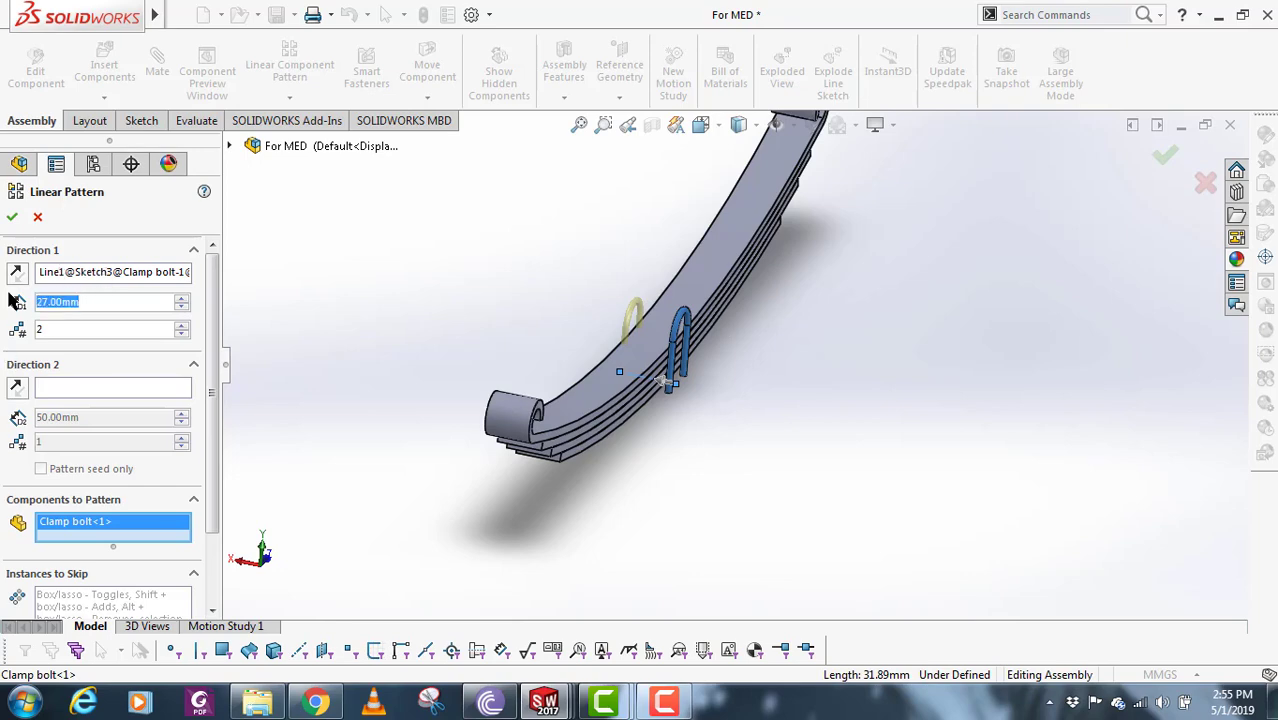
pyautogui.write('30')
pyautogui.press('Return')
pyautogui.click(13, 219)
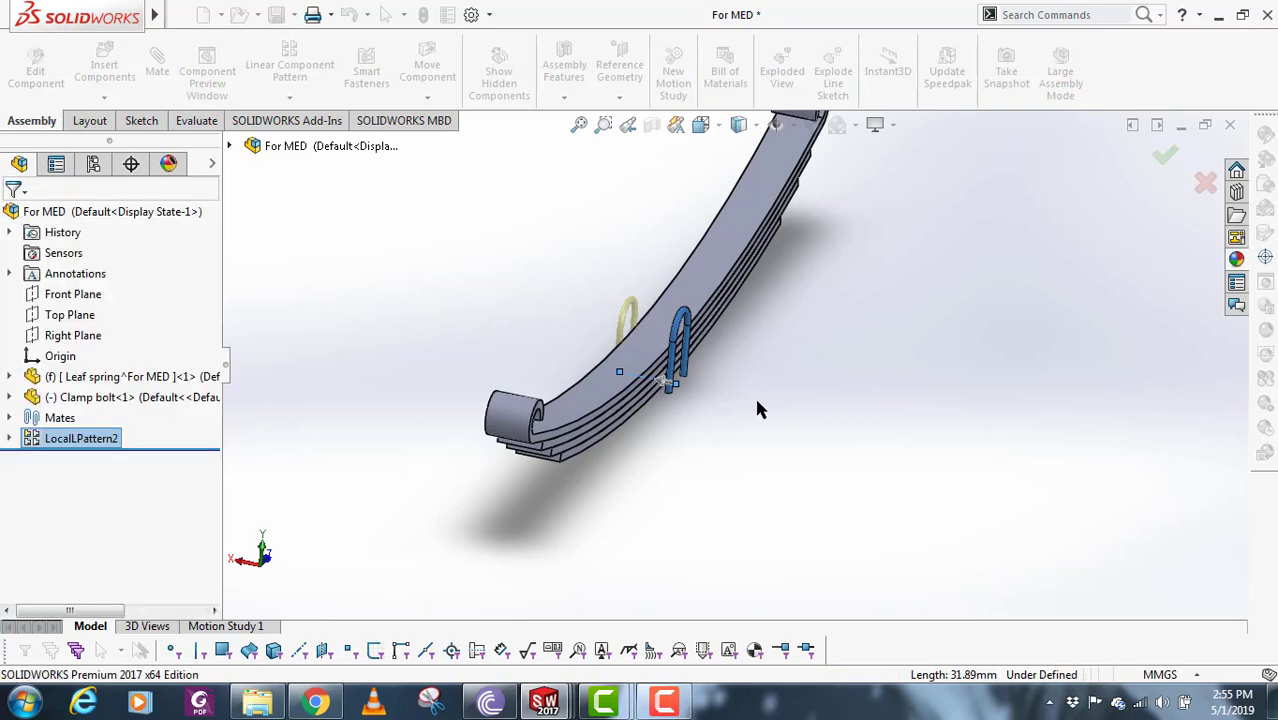
# - Lower the patterned clamp bolts slightly at the middle of the leaf stack with Free Drag and accept the position
pyautogui.hotkey('ctrl', '1')
pyautogui.scroll(-8, 714, 384)
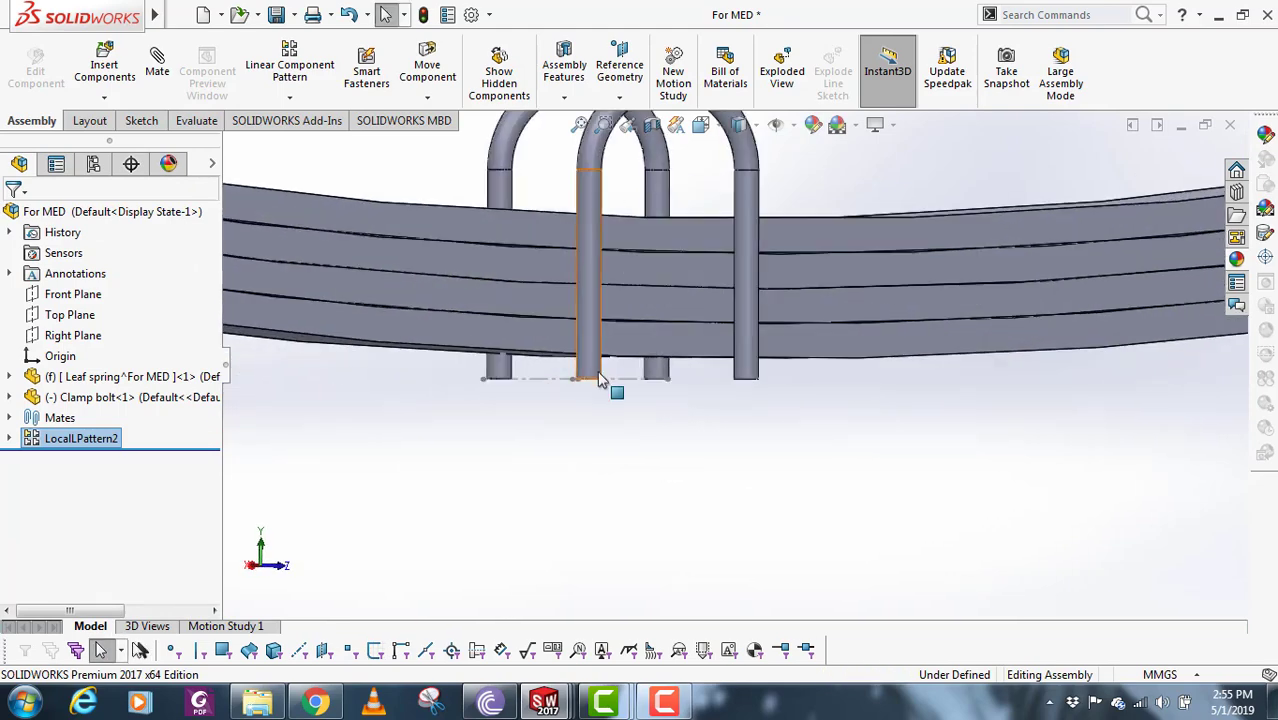
pyautogui.moveTo(602, 391); pyautogui.dragTo(585, 363, button='middle')
pyautogui.moveTo(622, 423); pyautogui.dragTo(619, 394, button='middle')
pyautogui.scroll(4, 619, 396)
pyautogui.click(429, 68)
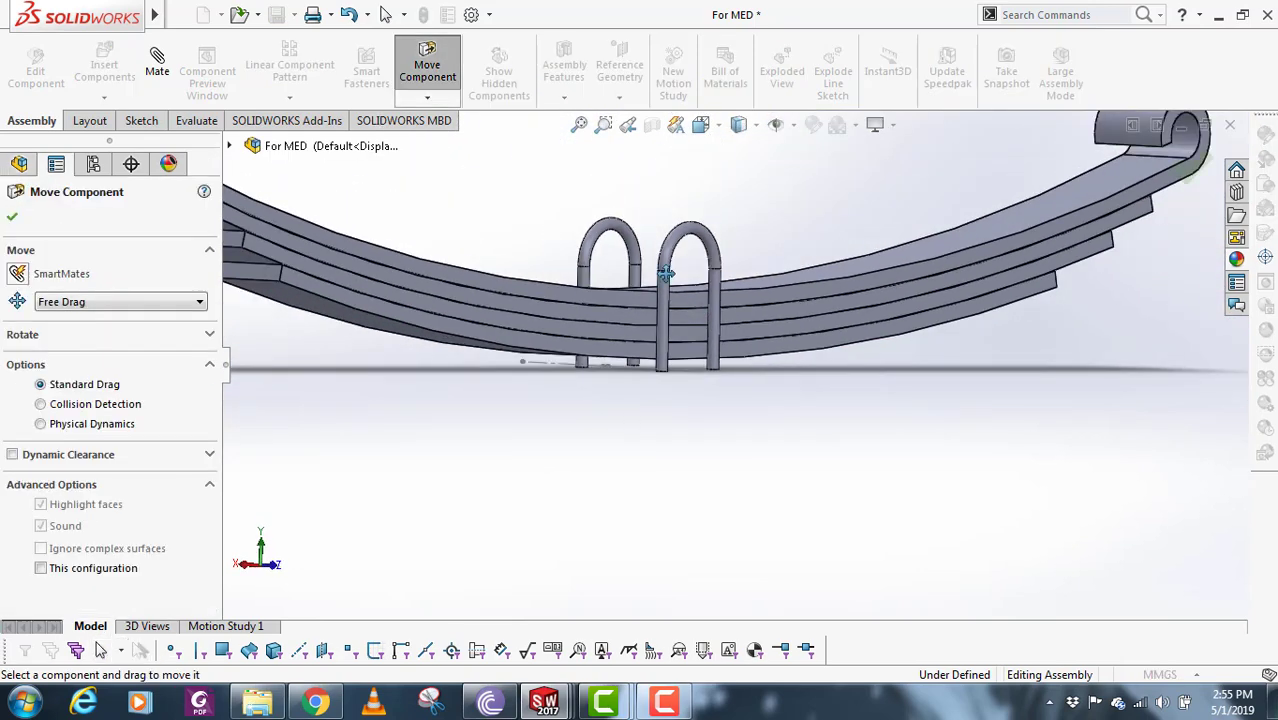
pyautogui.moveTo(665, 265); pyautogui.dragTo(666, 273)
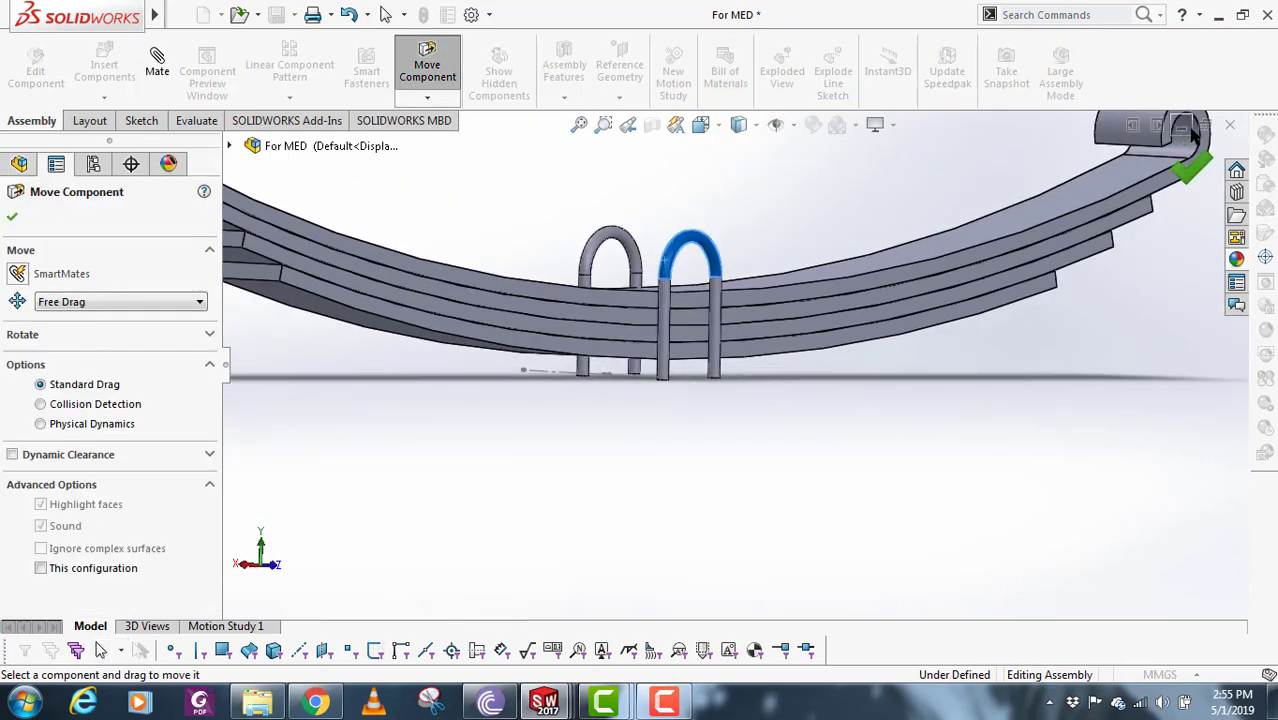
pyautogui.click(1192, 172)
# - Insert a new in-context part into the For MED assembly
pyautogui.moveTo(667, 436); pyautogui.dragTo(717, 415, button='middle')
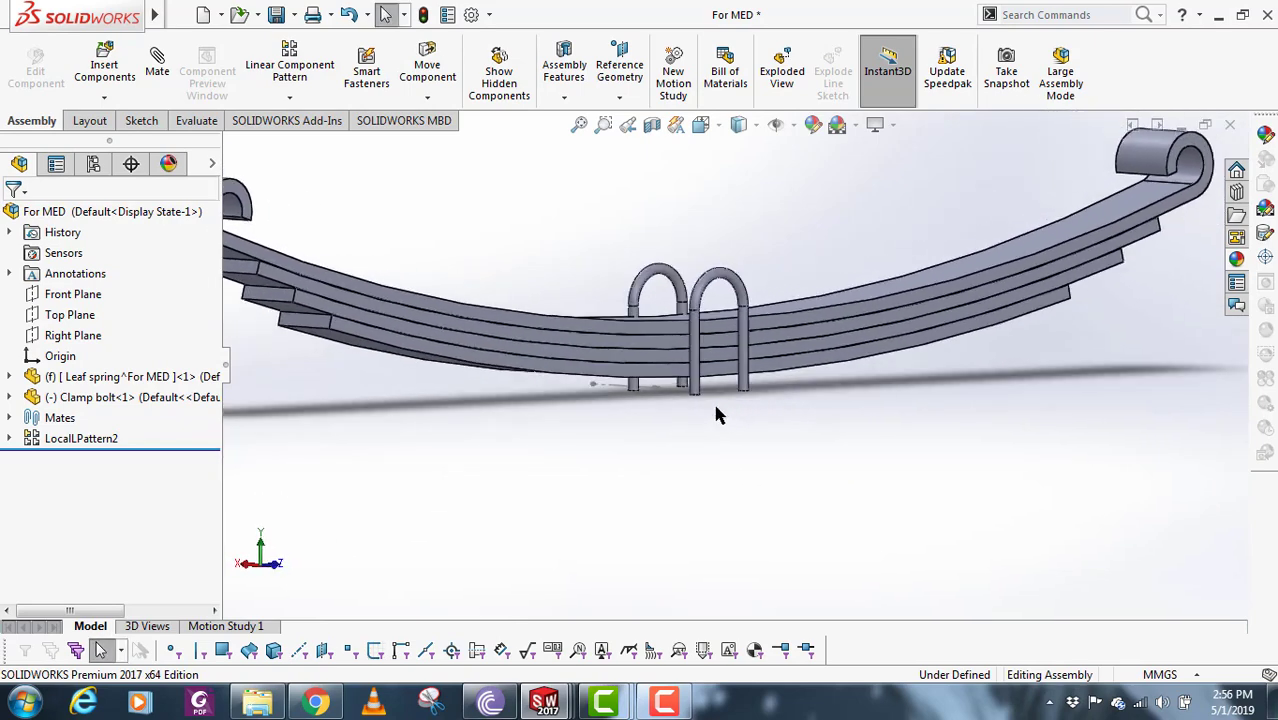
pyautogui.scroll(-2, 718, 372)
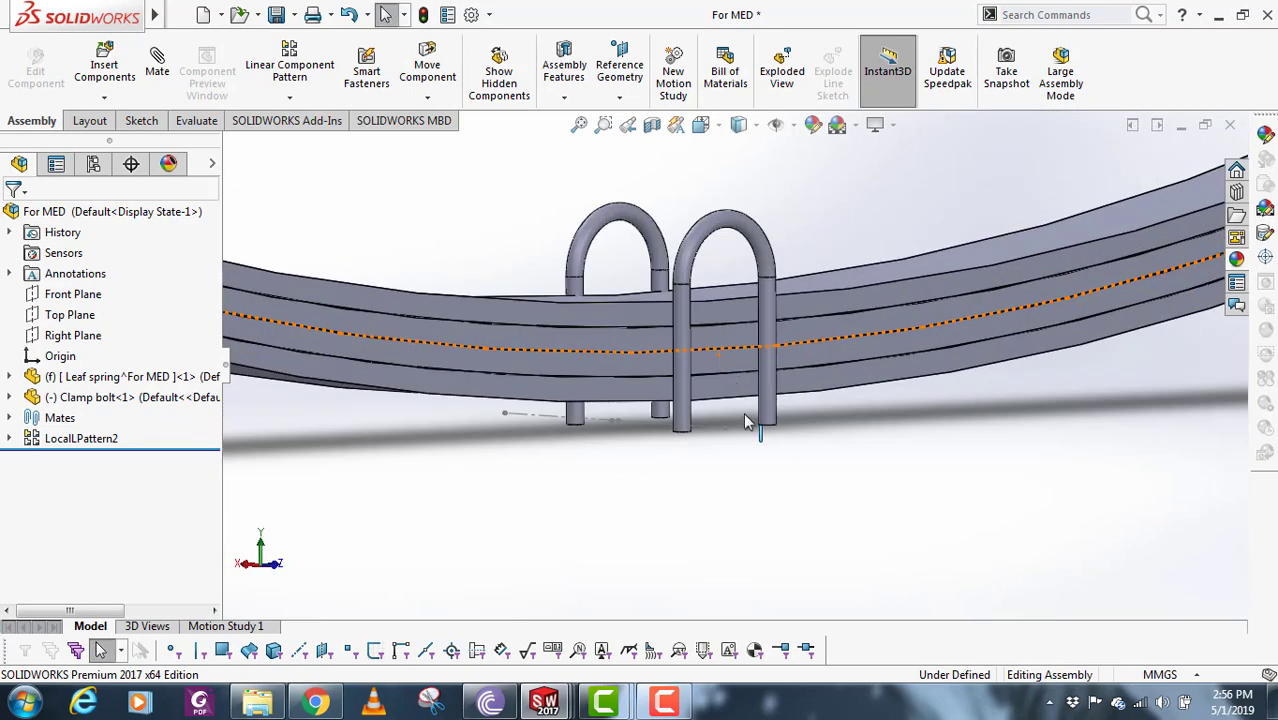
pyautogui.click(104, 97)
pyautogui.click(123, 146)
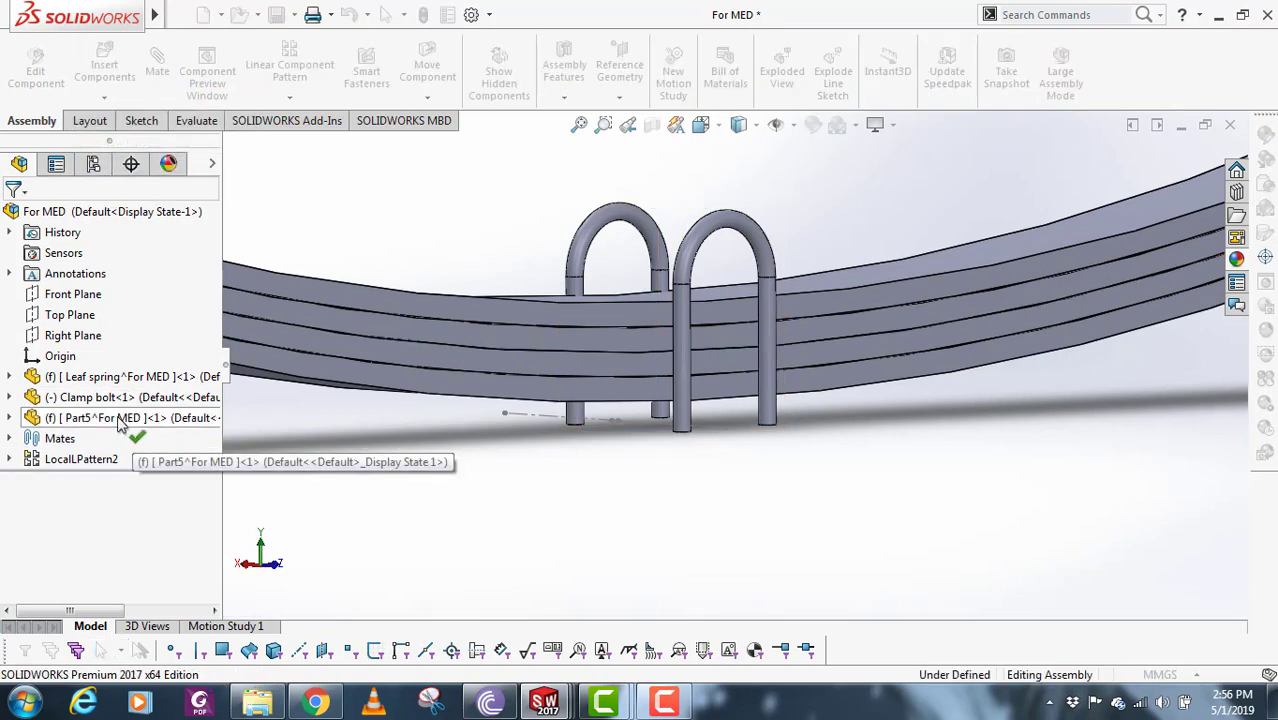
pyautogui.rightClick(120, 420)
pyautogui.click(145, 425)
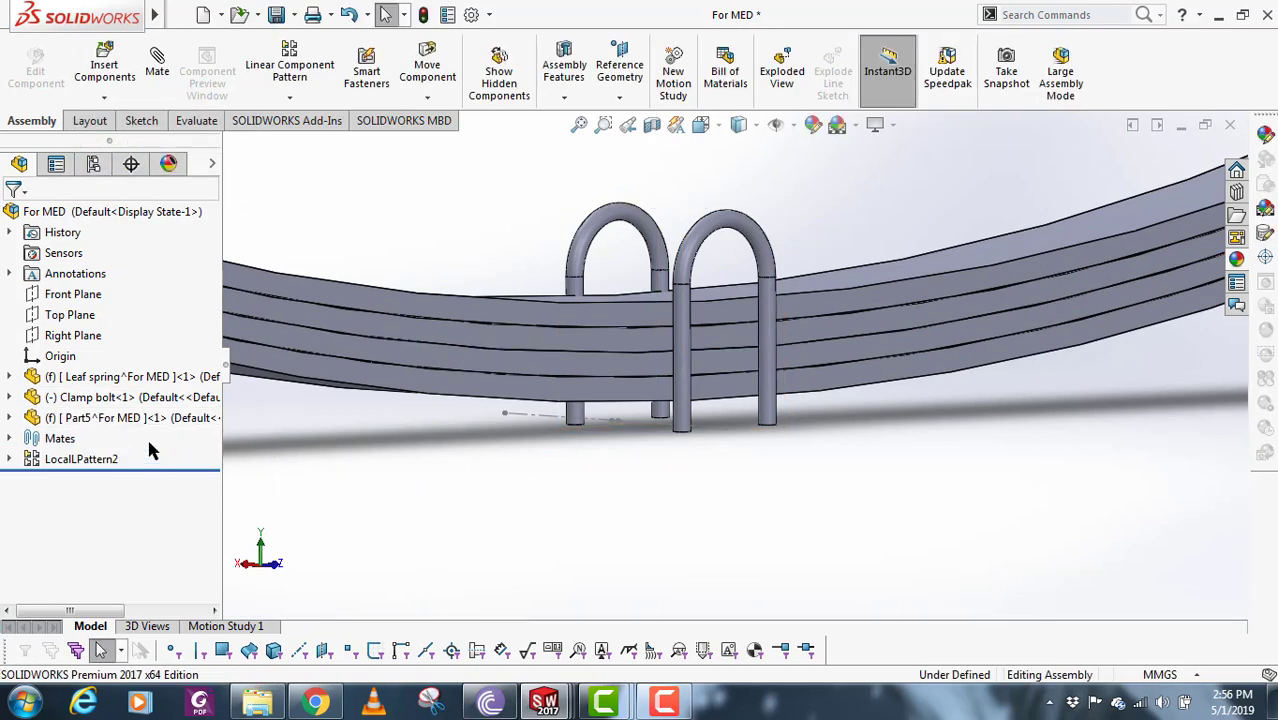
# - Rename the newly inserted part as Plate and open it in its own window
pyautogui.rightClick(140, 424)
pyautogui.click(210, 247)
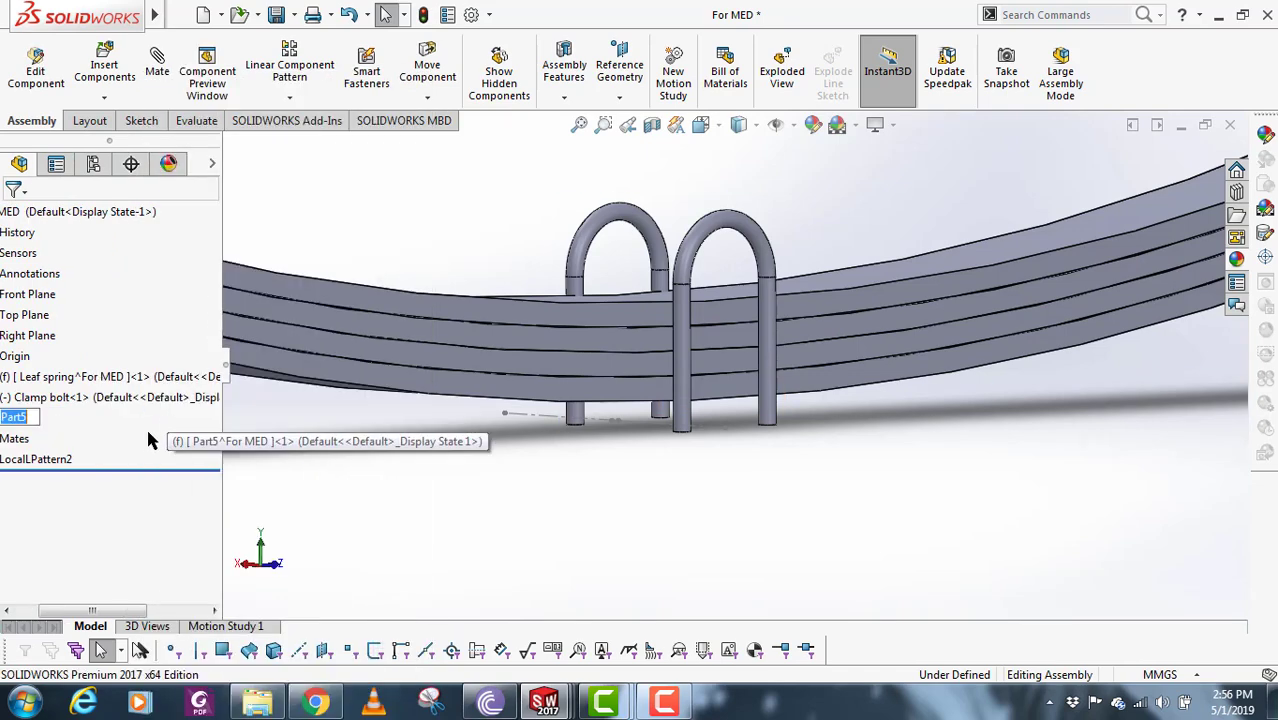
pyautogui.write('Plate')
pyautogui.click(566, 574)
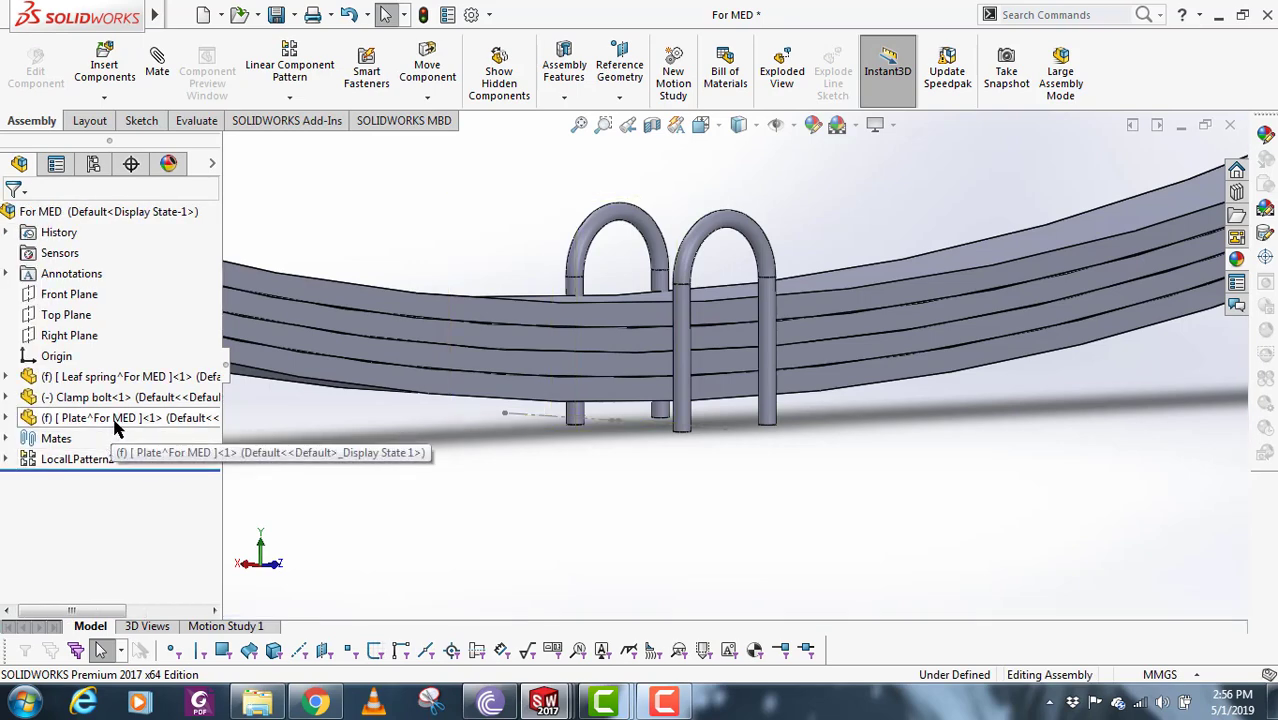
pyautogui.rightClick(112, 426)
pyautogui.click(133, 66)
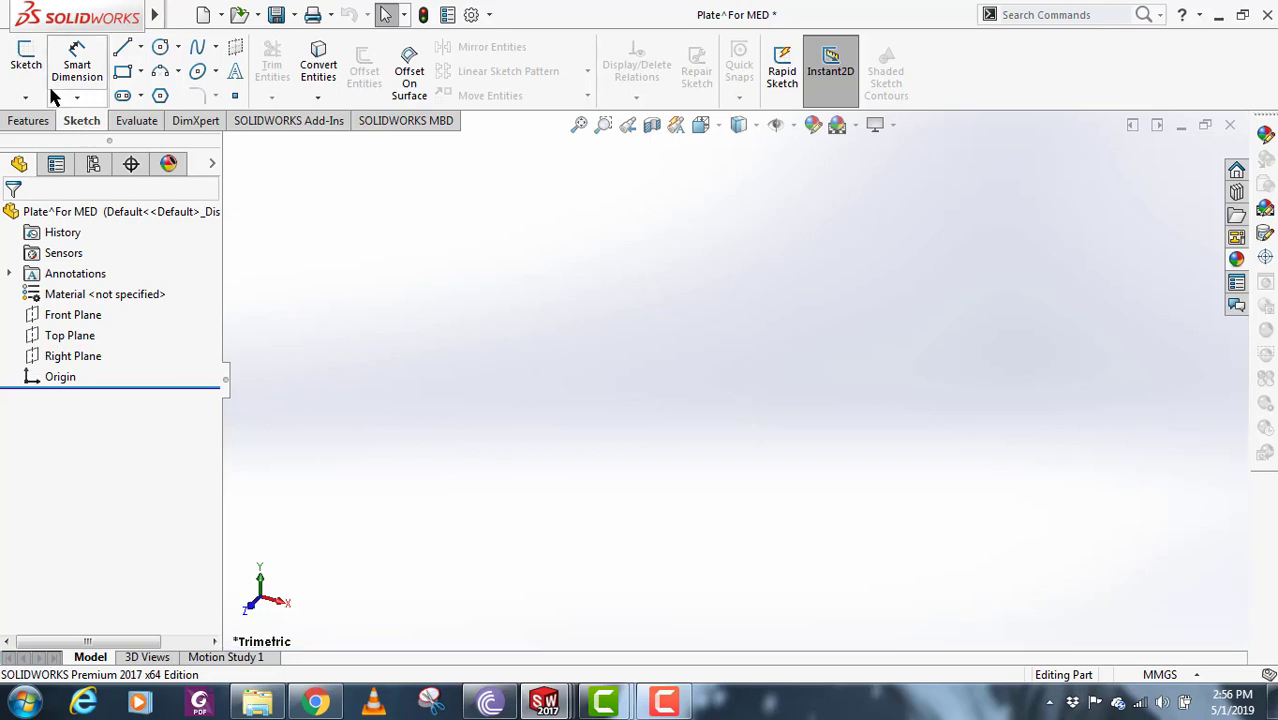
pyautogui.click(30, 62)
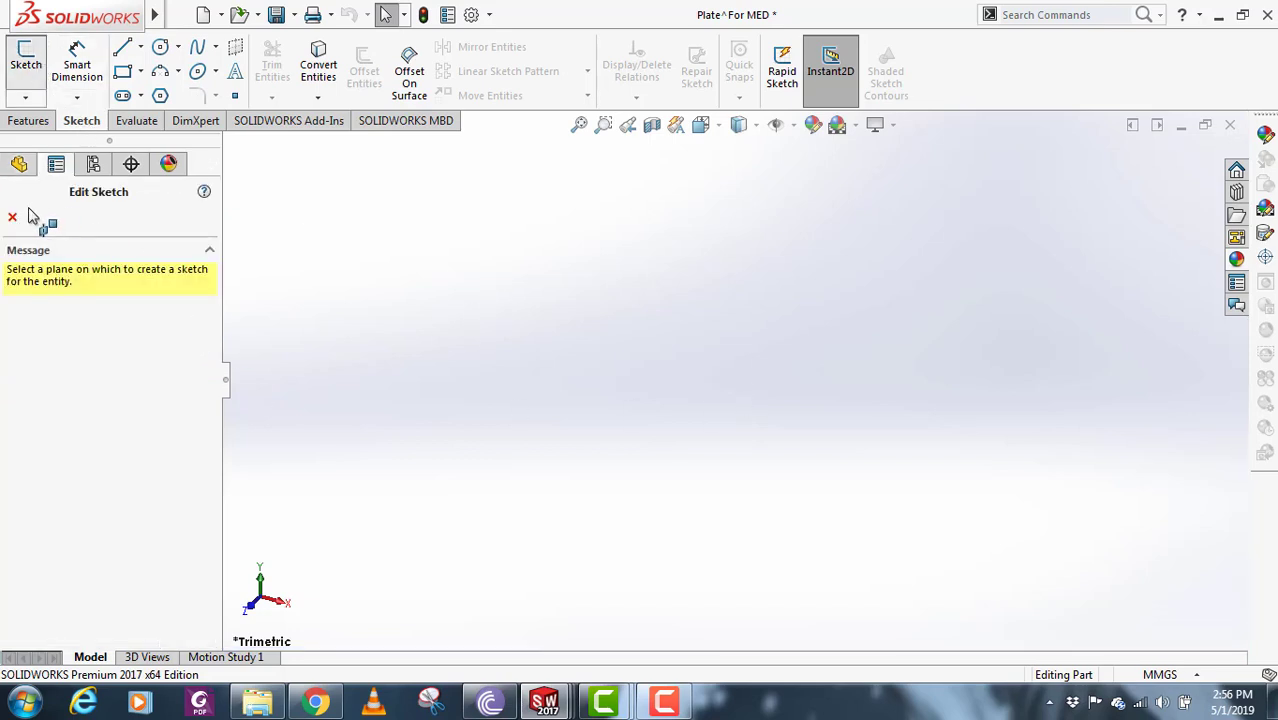
pyautogui.click(12, 217)
pyautogui.click(73, 356)
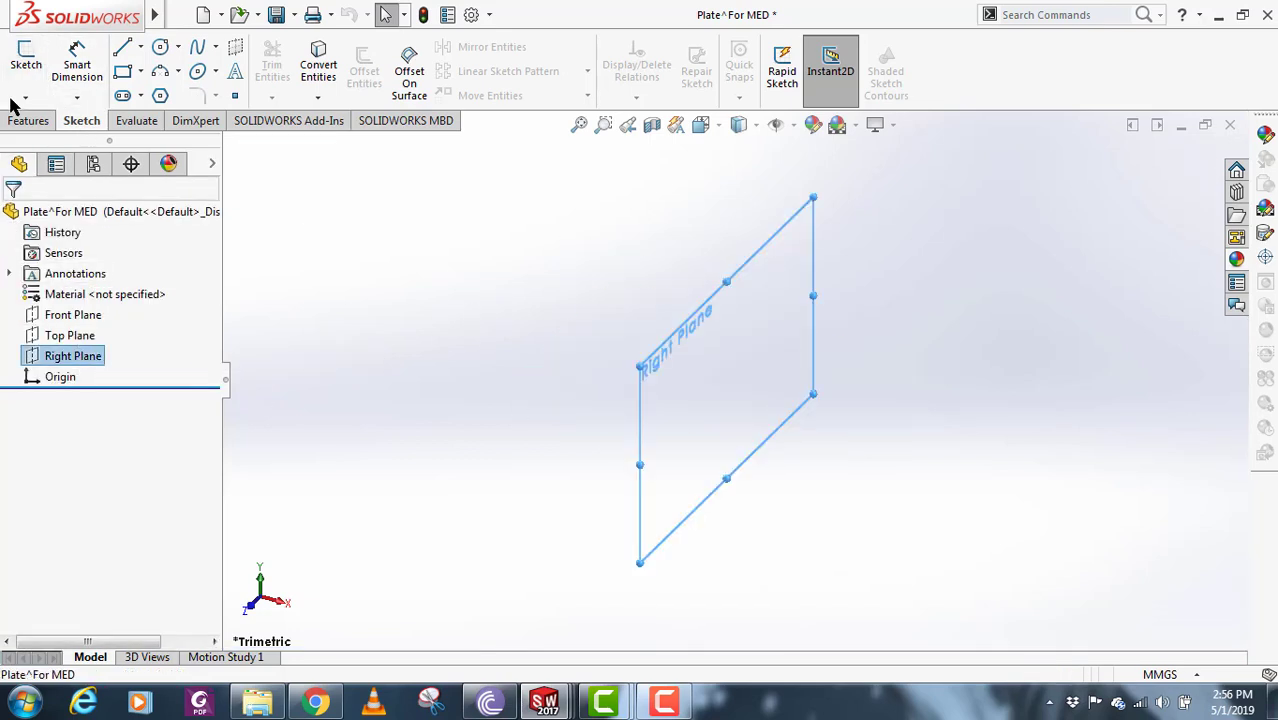
pyautogui.click(26, 62)
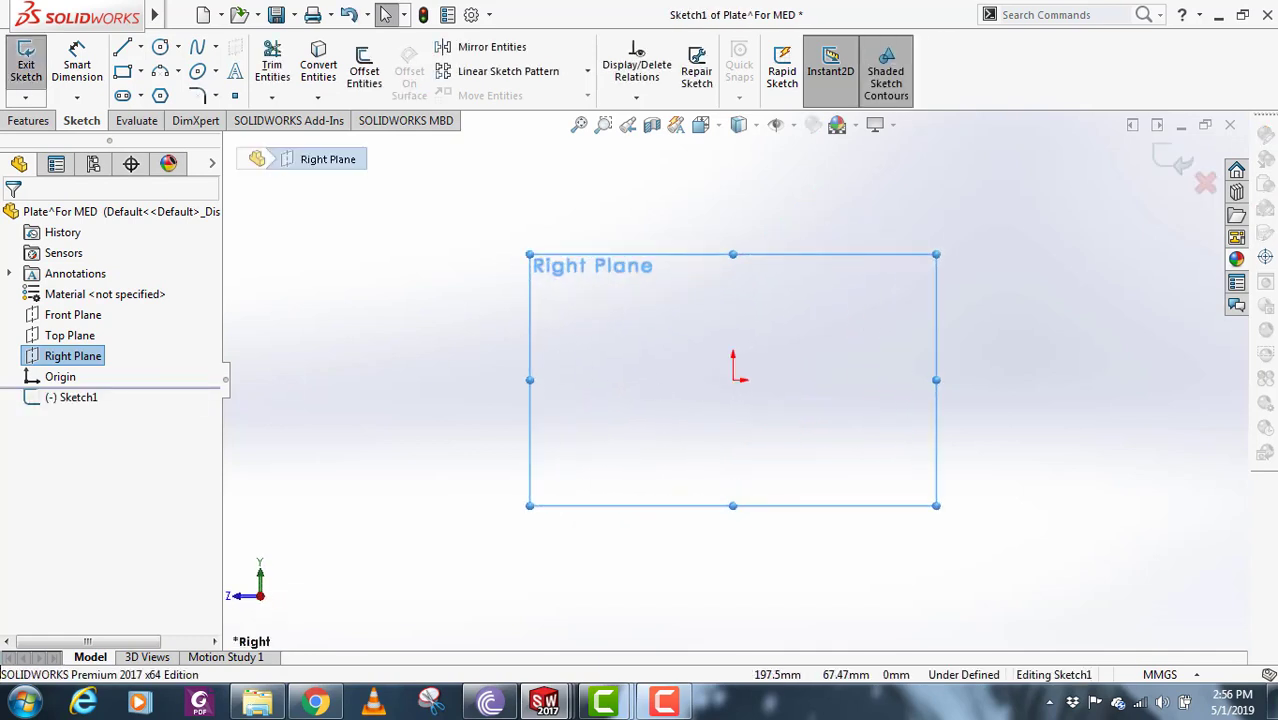
pyautogui.click(1207, 179)
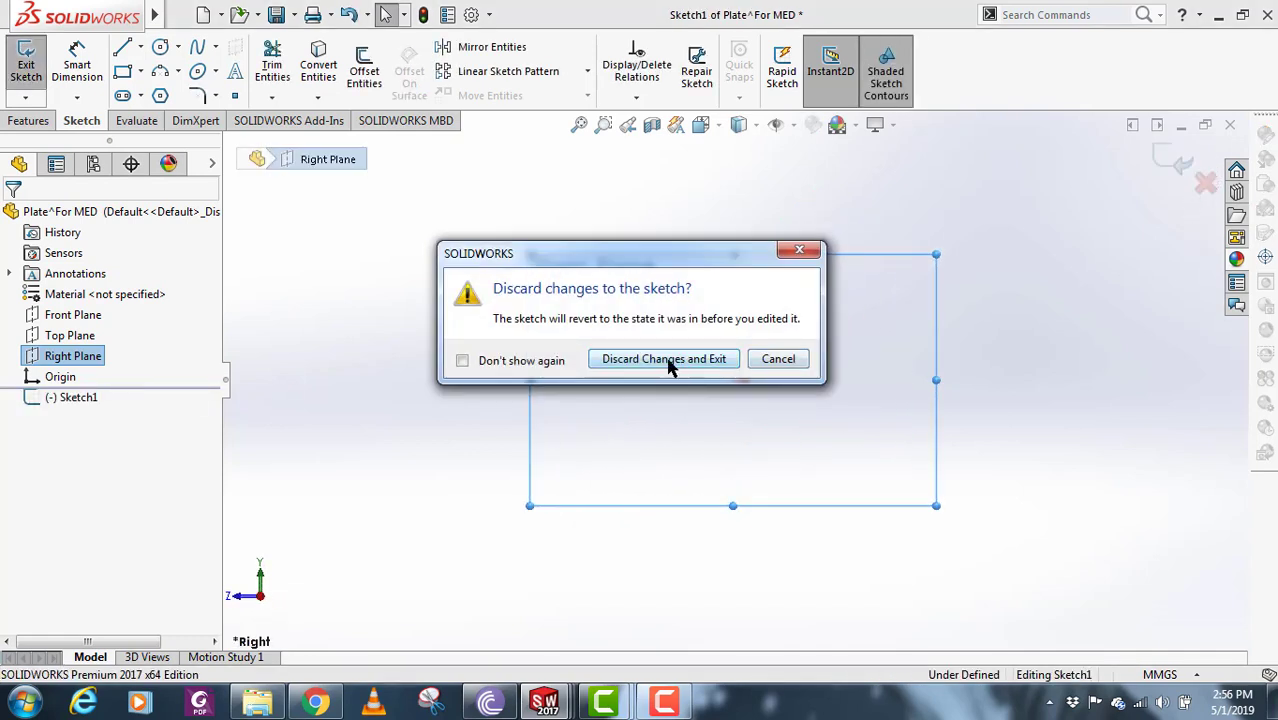
pyautogui.click(664, 359)
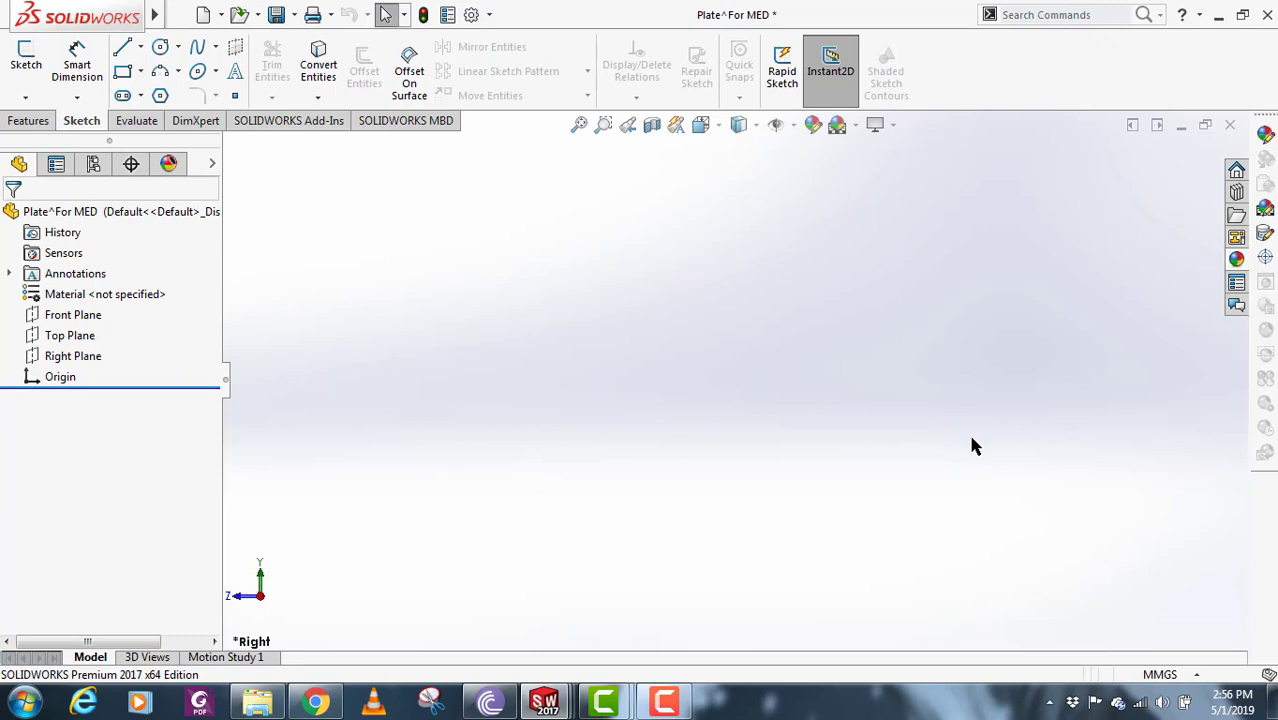
# - Sketch a center rectangle about 100 mm wide on the Top Plane, centered on the origin
pyautogui.click(75, 339)
pyautogui.moveTo(577, 395); pyautogui.dragTo(655, 425, button='middle')
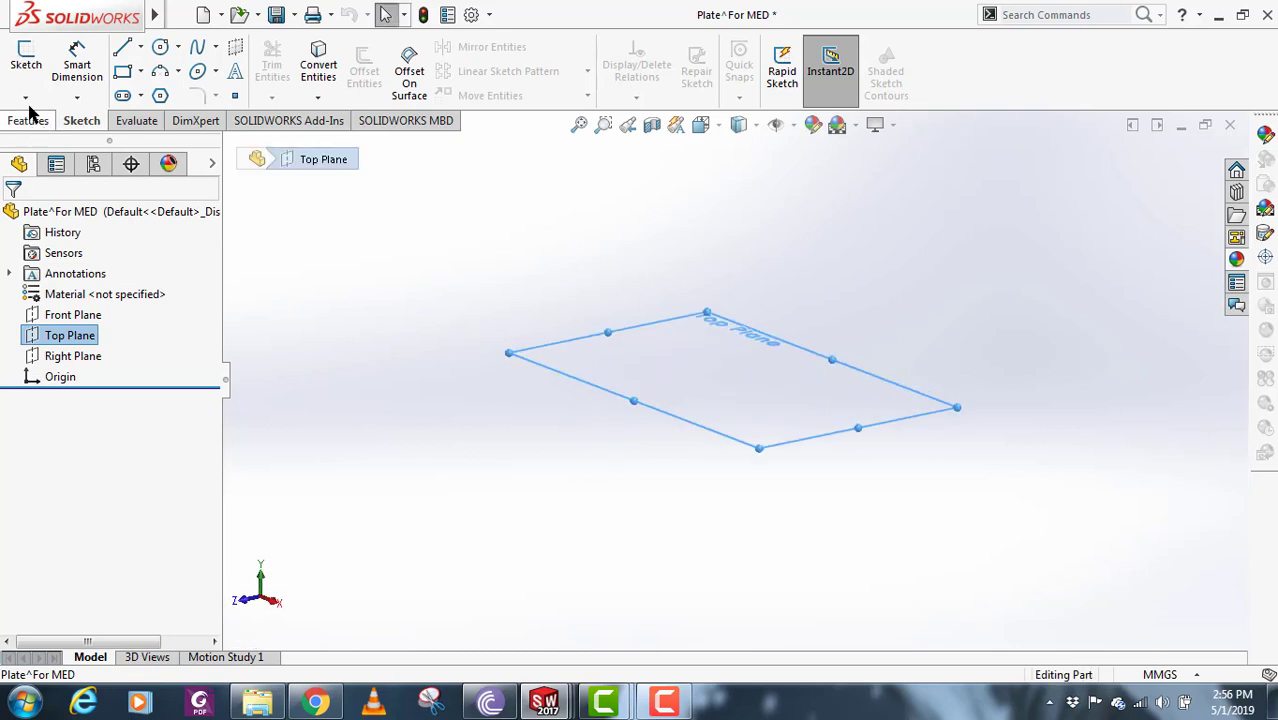
pyautogui.click(26, 58)
pyautogui.click(140, 72)
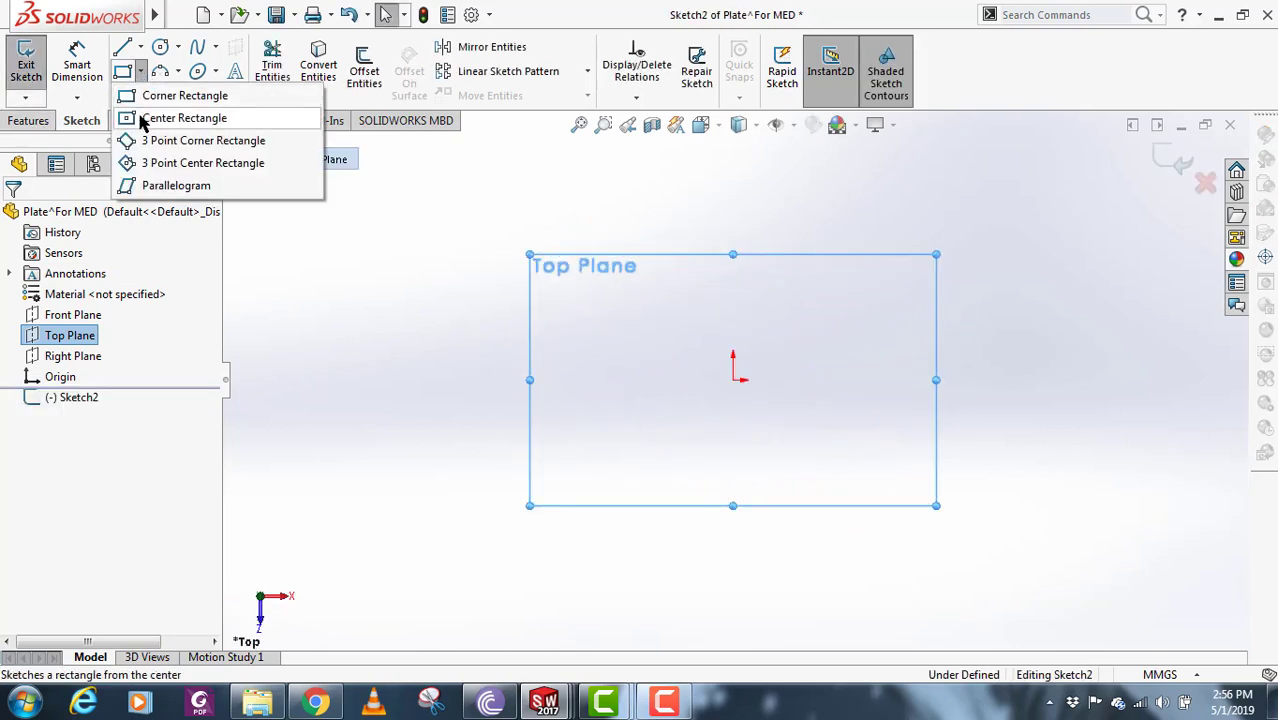
pyautogui.click(143, 120)
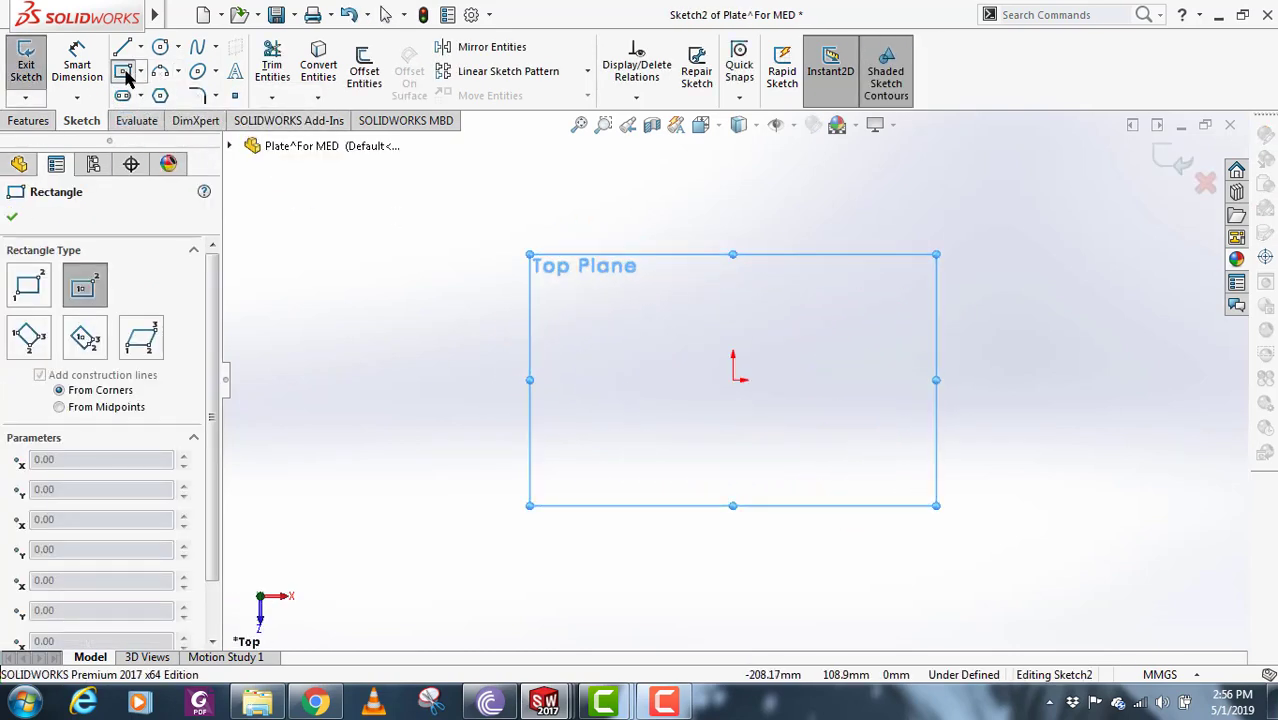
pyautogui.click(733, 380)
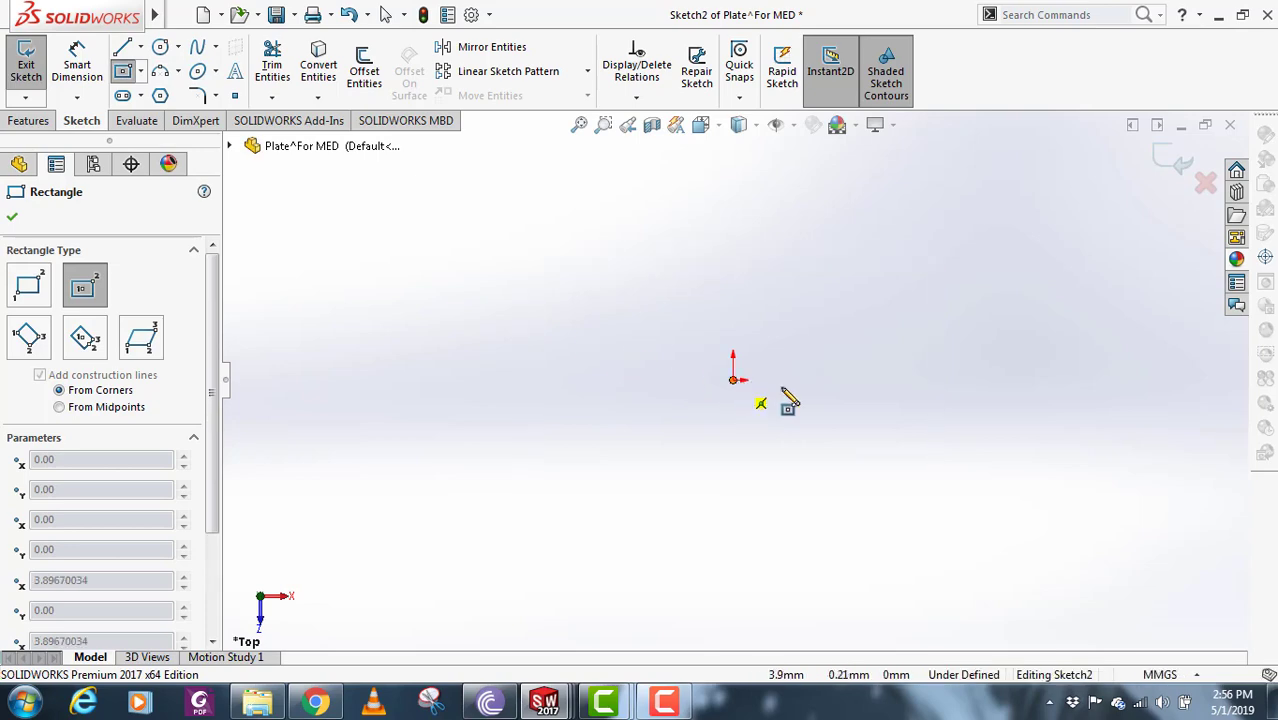
pyautogui.click(848, 466)
# - Dimension the rectangle's upper horizontal edge at 100 mm and leave Smart Dimension
pyautogui.click(77, 60)
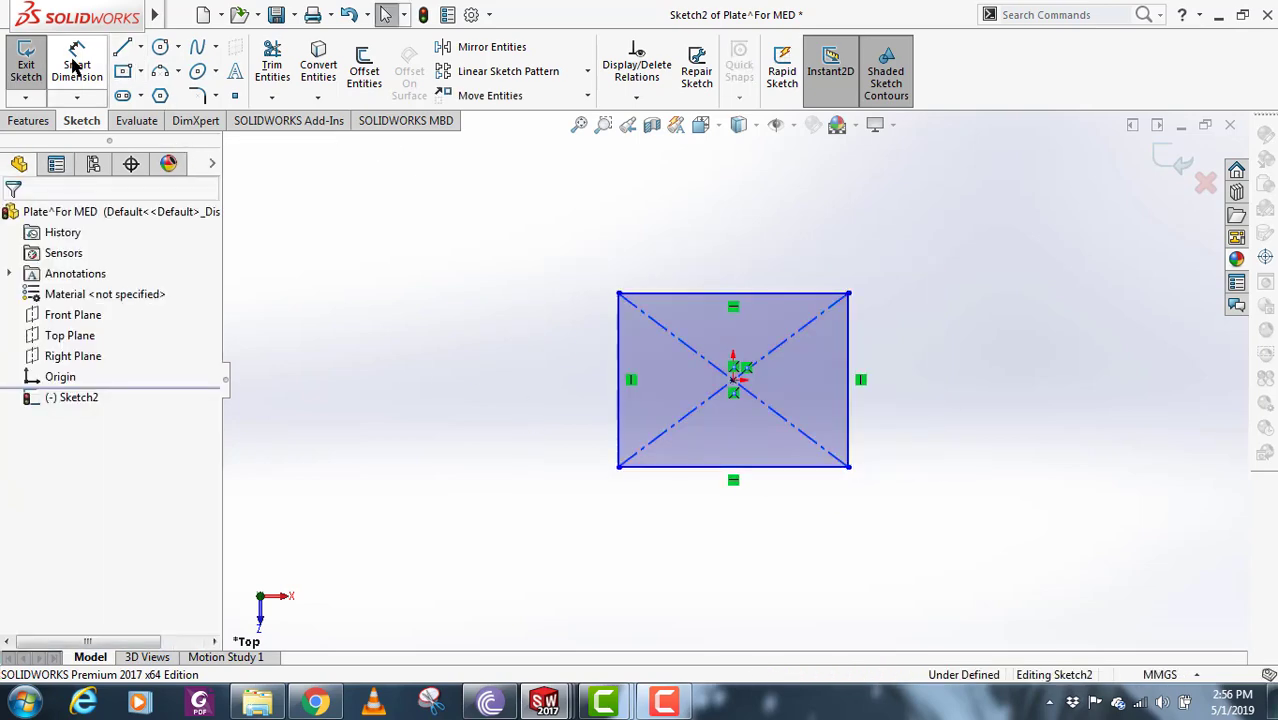
pyautogui.click(736, 293)
pyautogui.click(735, 255)
pyautogui.write('100')
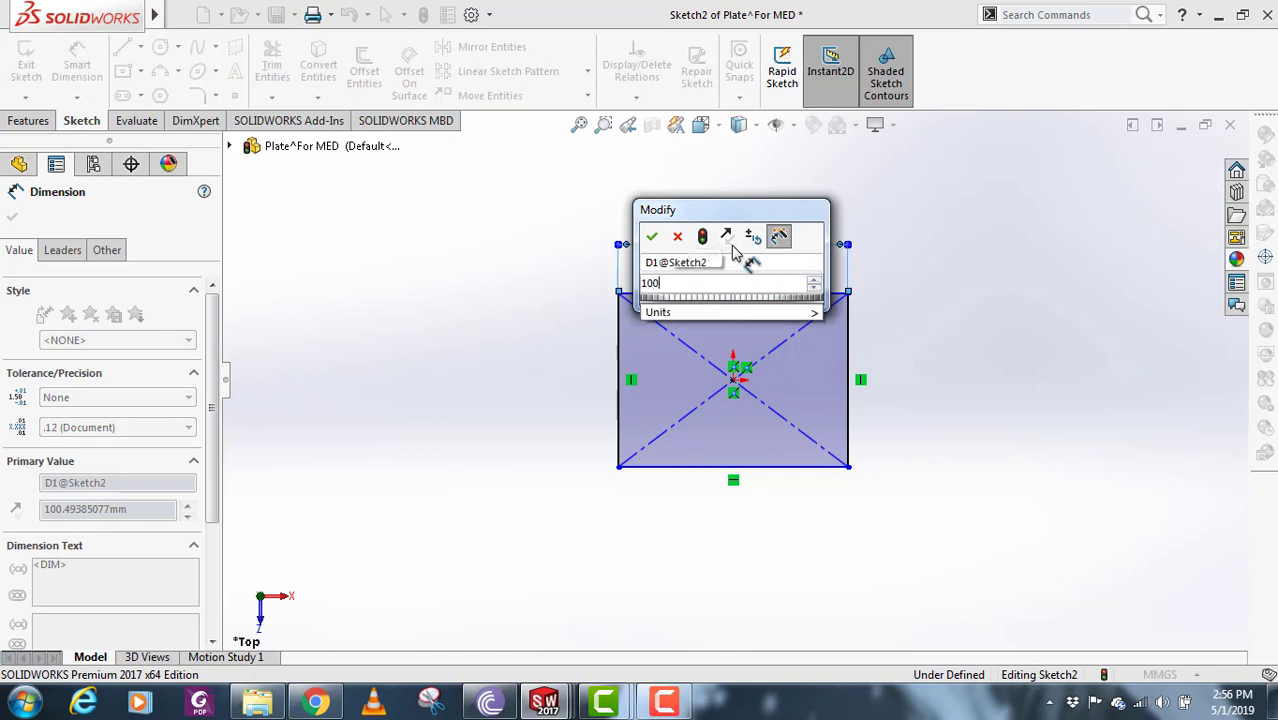
pyautogui.press('Return')
pyautogui.press('Escape')
pyautogui.press('Escape')
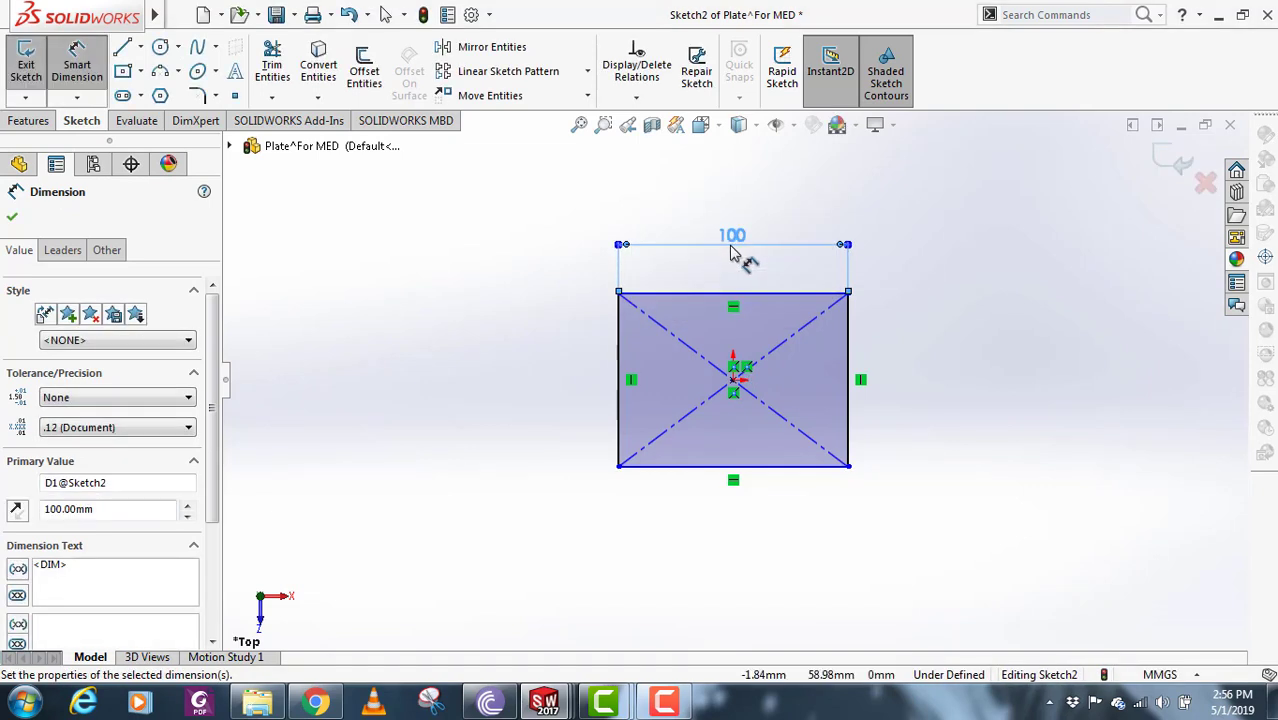
# - Set the rectangle's width to 35 mm
pyautogui.doubleClick(736, 238)
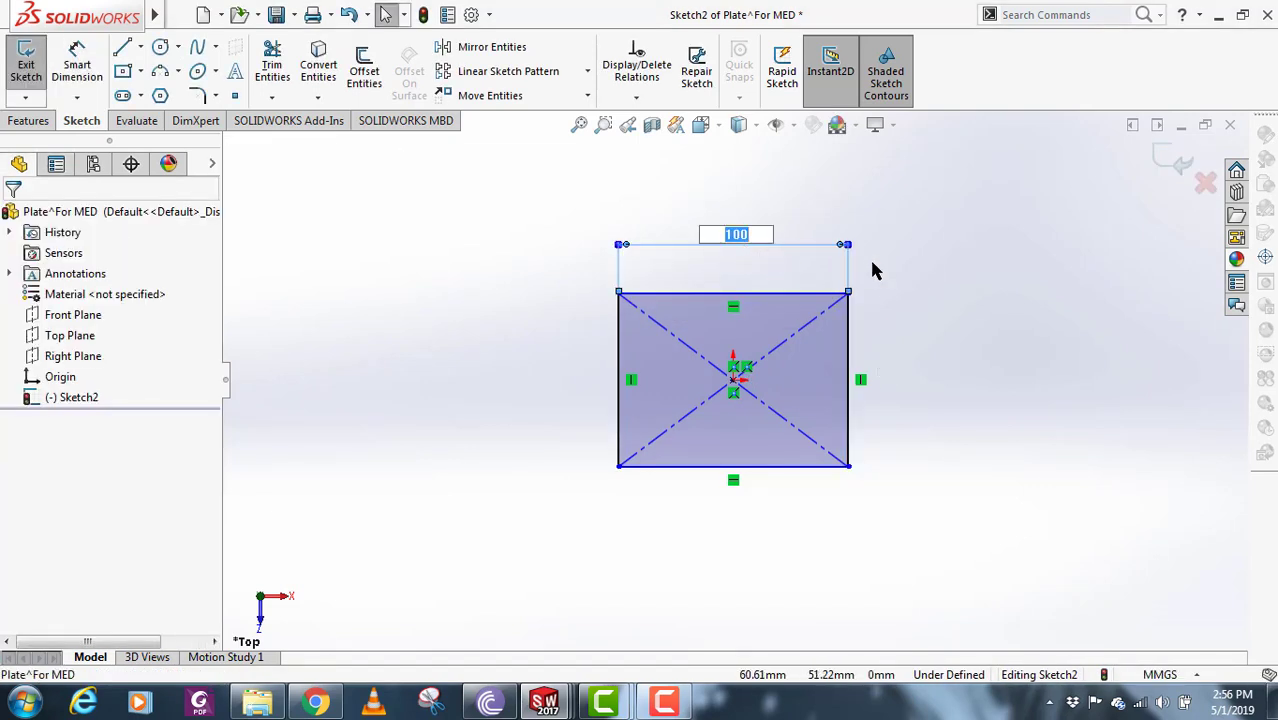
pyautogui.write('35')
pyautogui.press('Return')
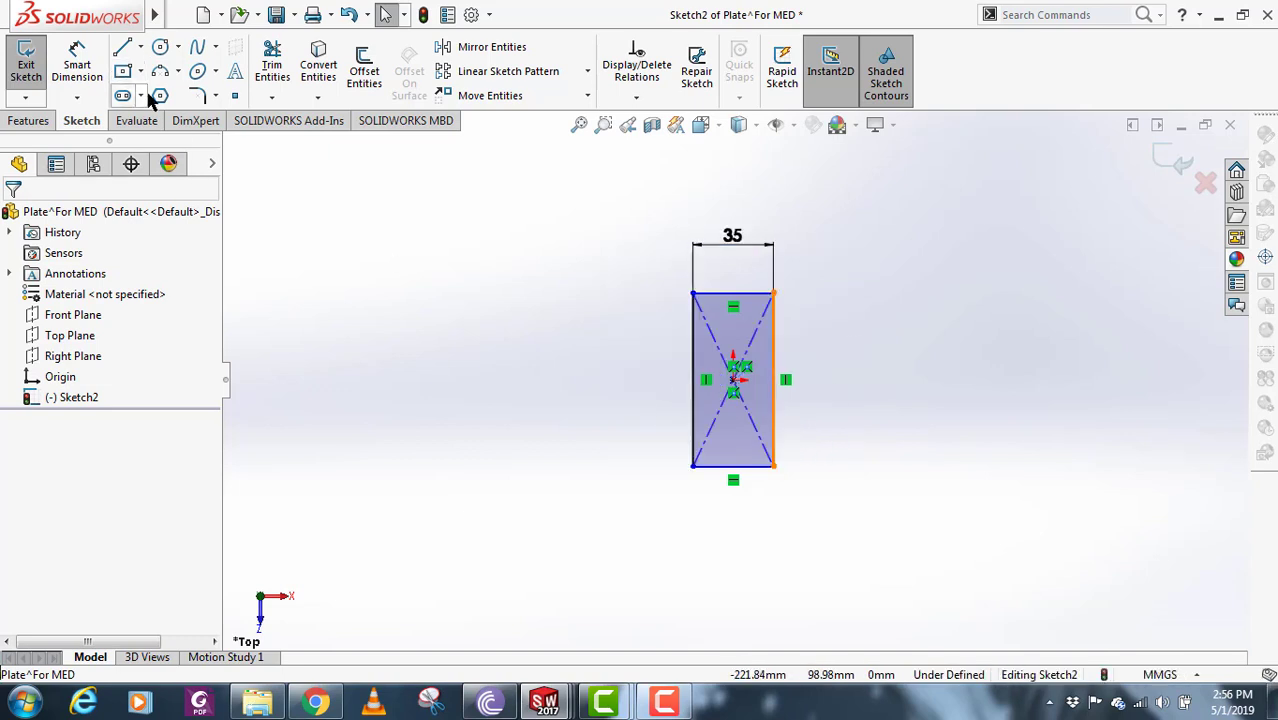
# - Dimension the rectangle's vertical side at 35 mm and exit the sketch
pyautogui.click(80, 63)
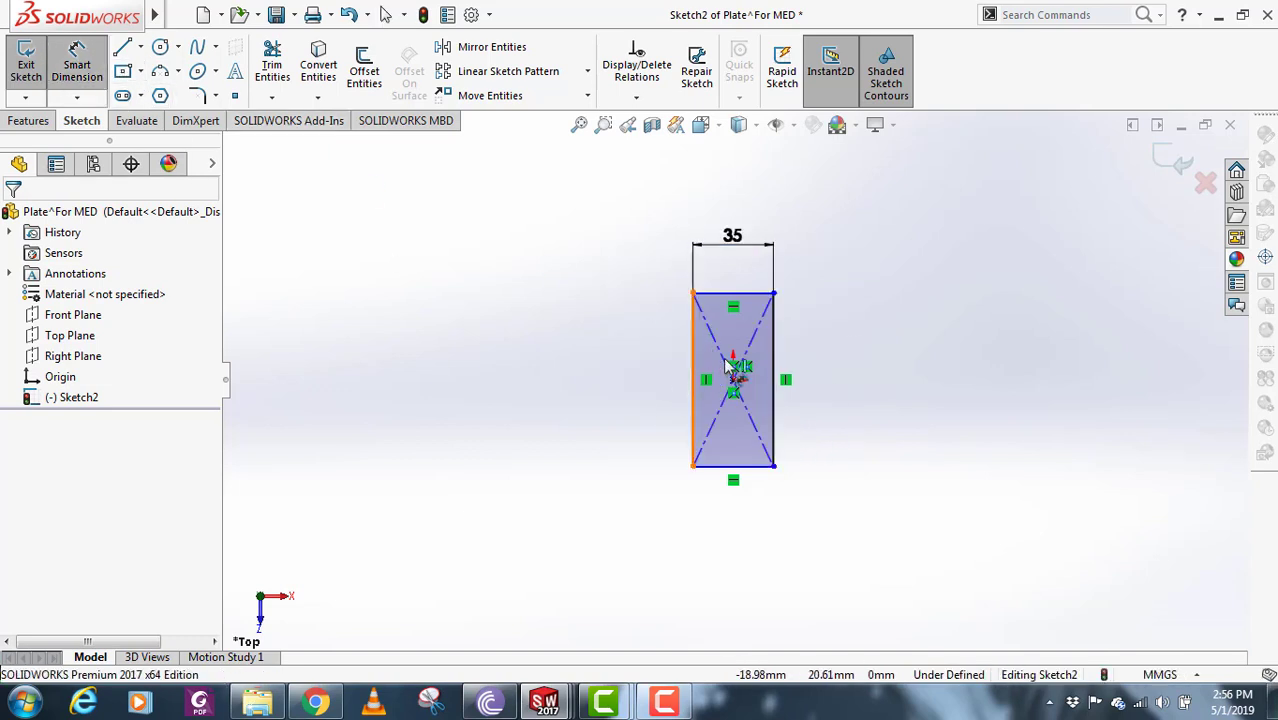
pyautogui.click(790, 408)
pyautogui.click(826, 385)
pyautogui.write('35')
pyautogui.press('Return')
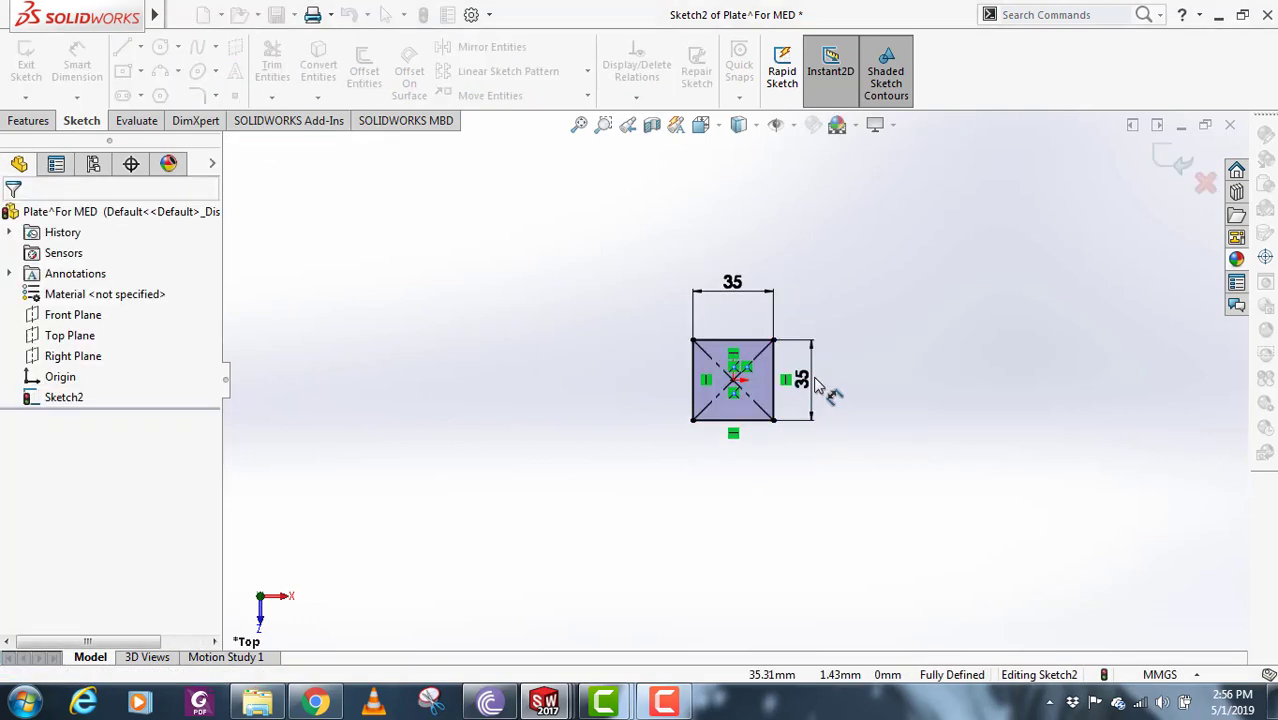
pyautogui.press('Escape')
pyautogui.click(1178, 163)
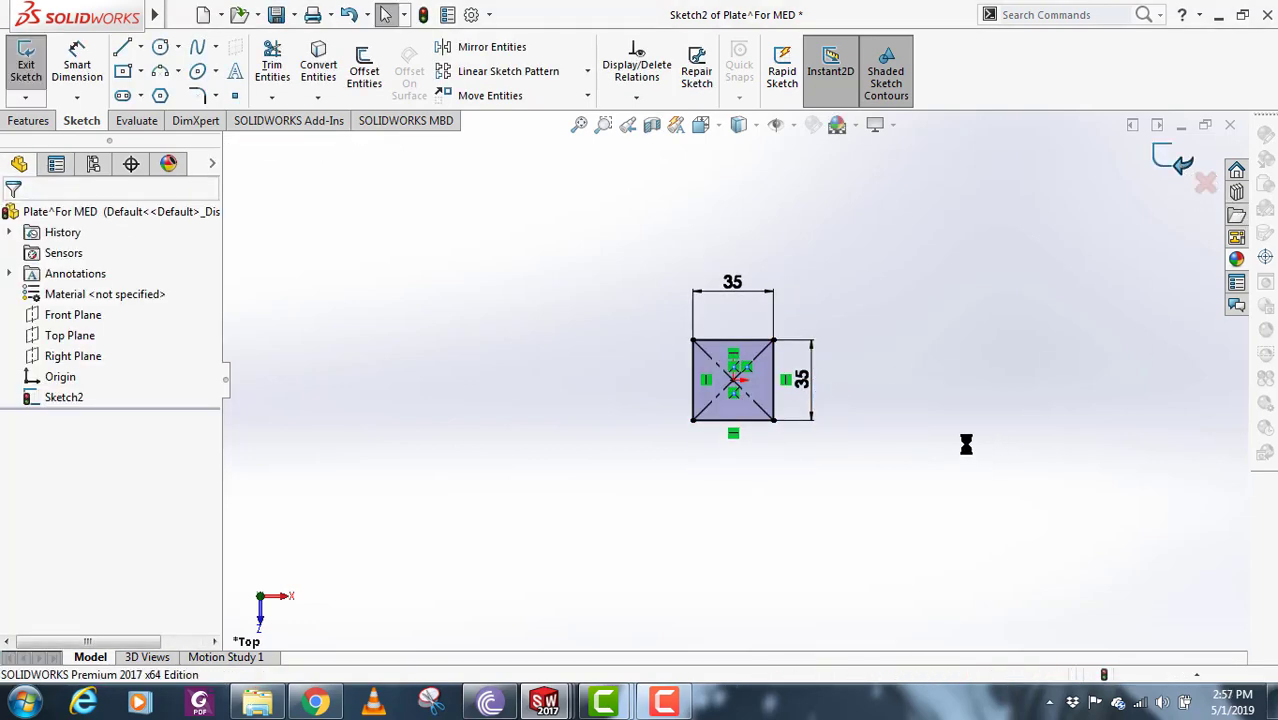
# - Extrude the rectangle sketch 1.5 mm with a Blind end condition to form the plate
pyautogui.click(30, 120)
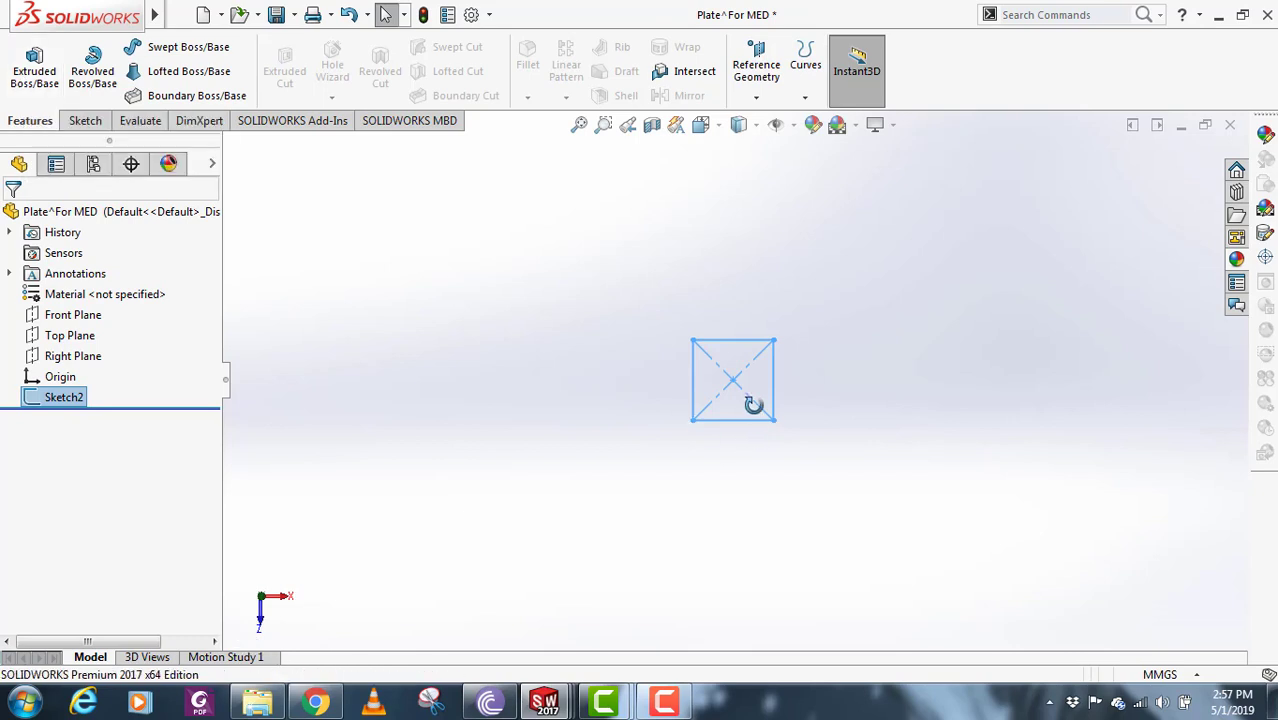
pyautogui.moveTo(753, 404); pyautogui.dragTo(758, 188, button='middle')
pyautogui.click(14, 76)
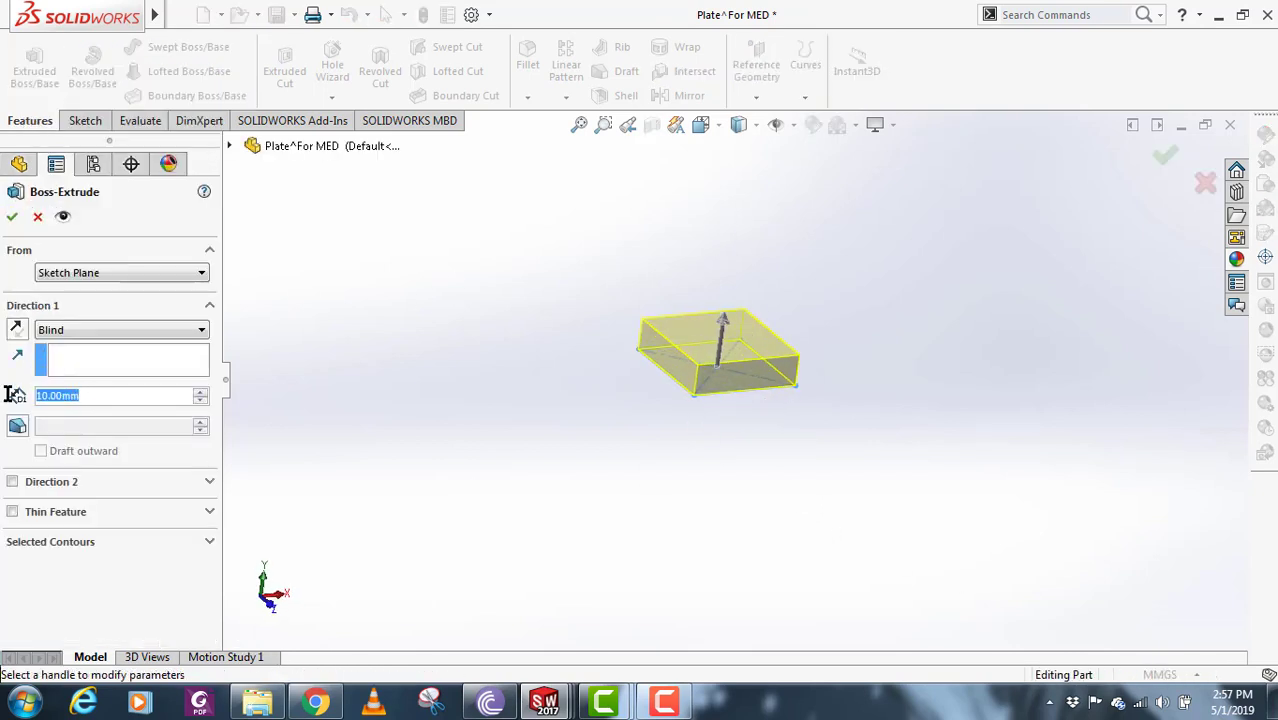
pyautogui.write('1.5')
pyautogui.press('Return')
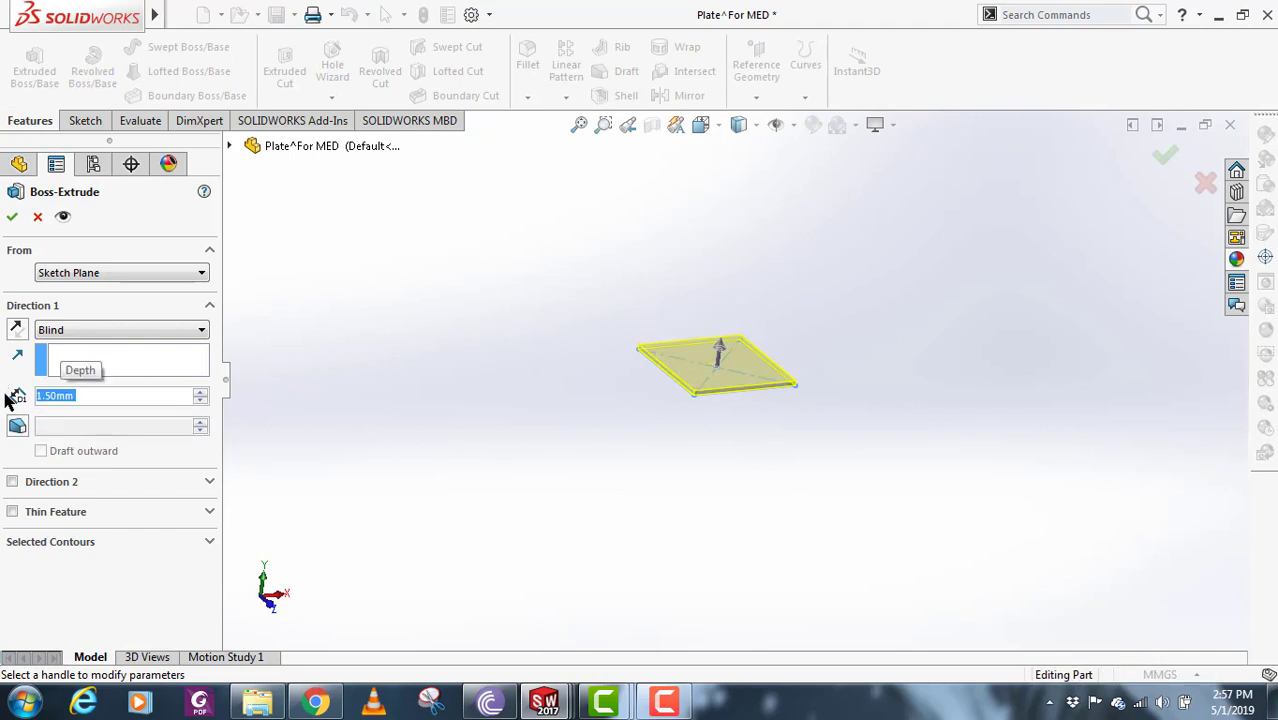
pyautogui.click(13, 218)
pyautogui.moveTo(762, 494); pyautogui.dragTo(800, 552, button='middle')
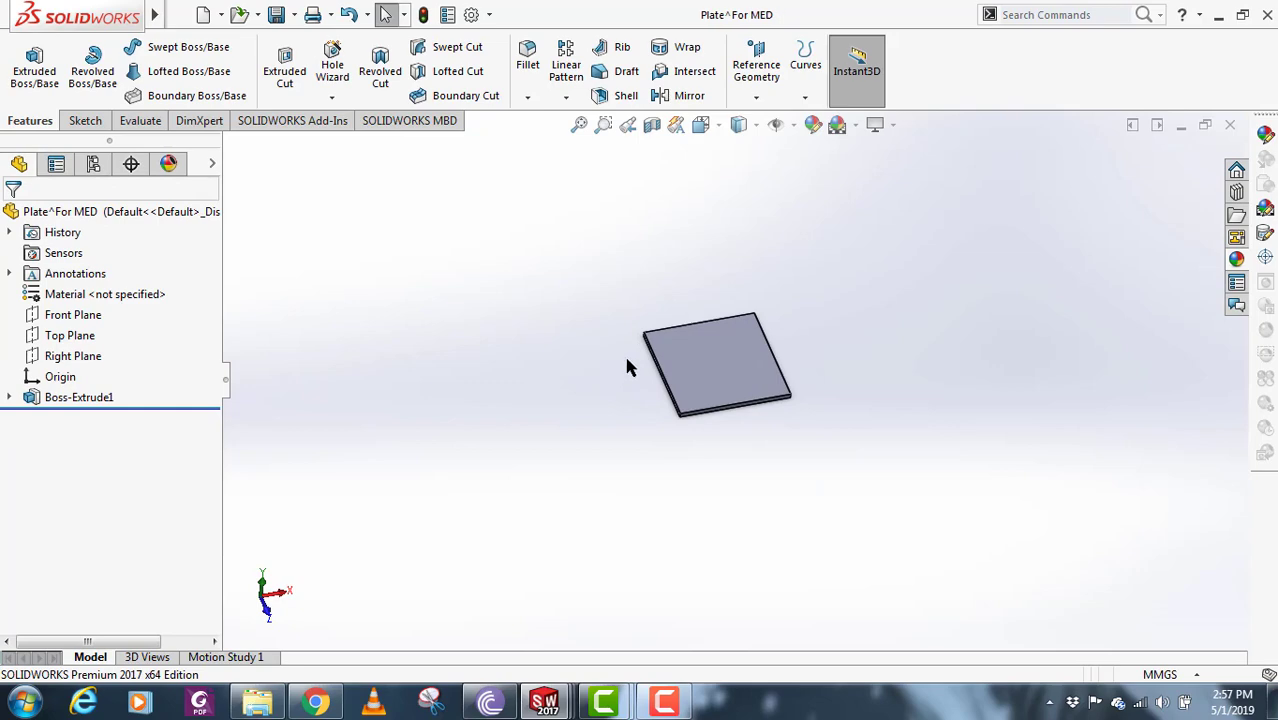
# - Return to the leaf spring assembly and rebuild it with the changed plate
pyautogui.hotkey('ctrl', 'Tab')
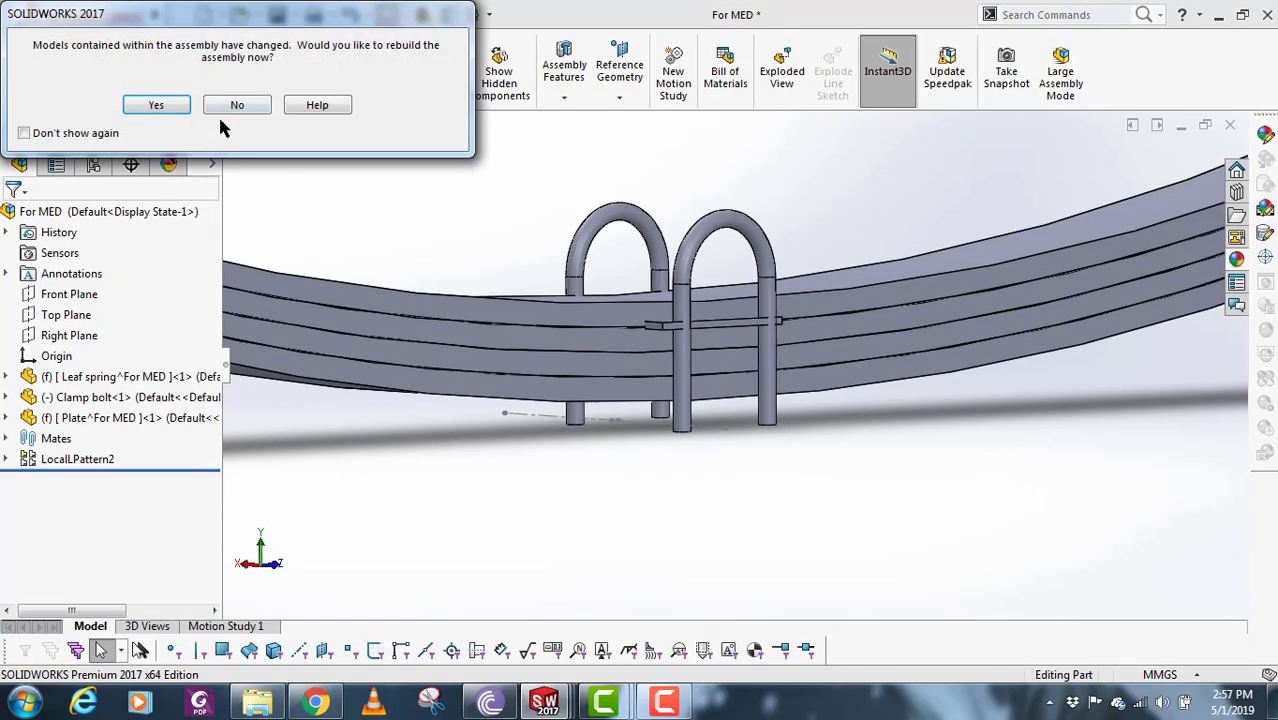
pyautogui.click(160, 105)
pyautogui.moveTo(608, 362); pyautogui.dragTo(748, 450, button='middle')
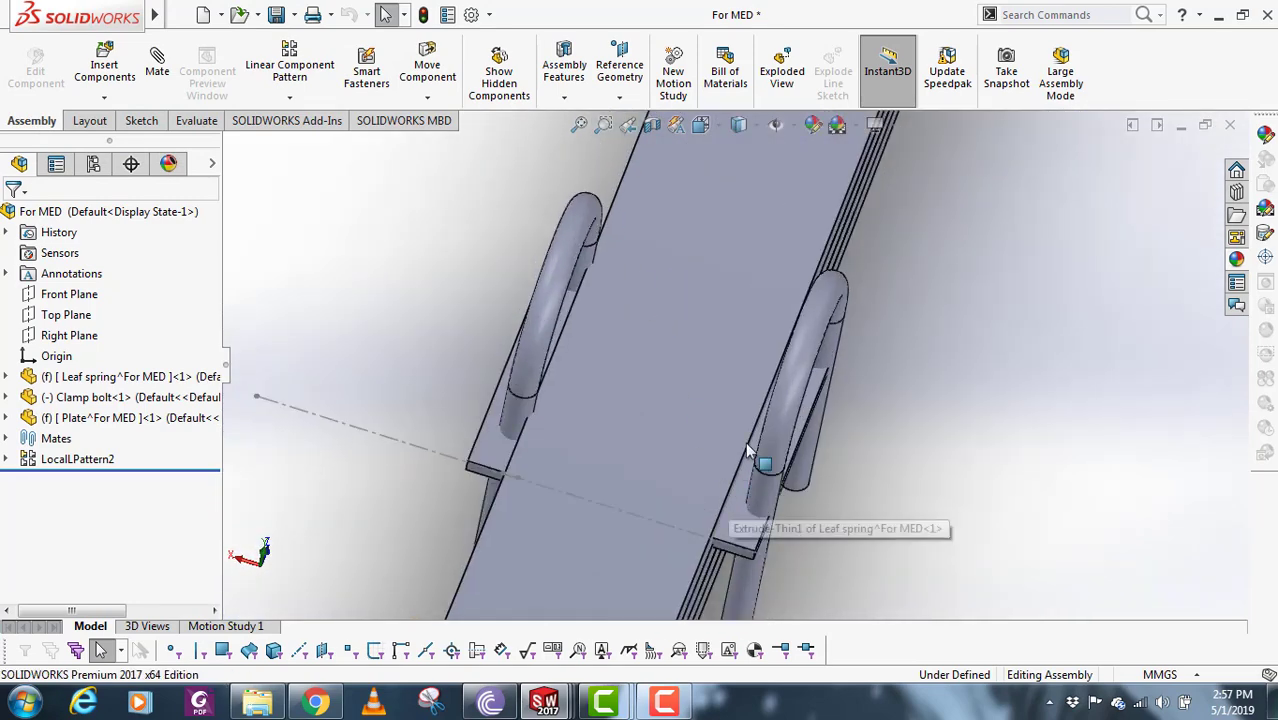
# - Edit the plate's base sketch within the assembly and set its dimension across the spring to 40 mm
pyautogui.click(808, 412)
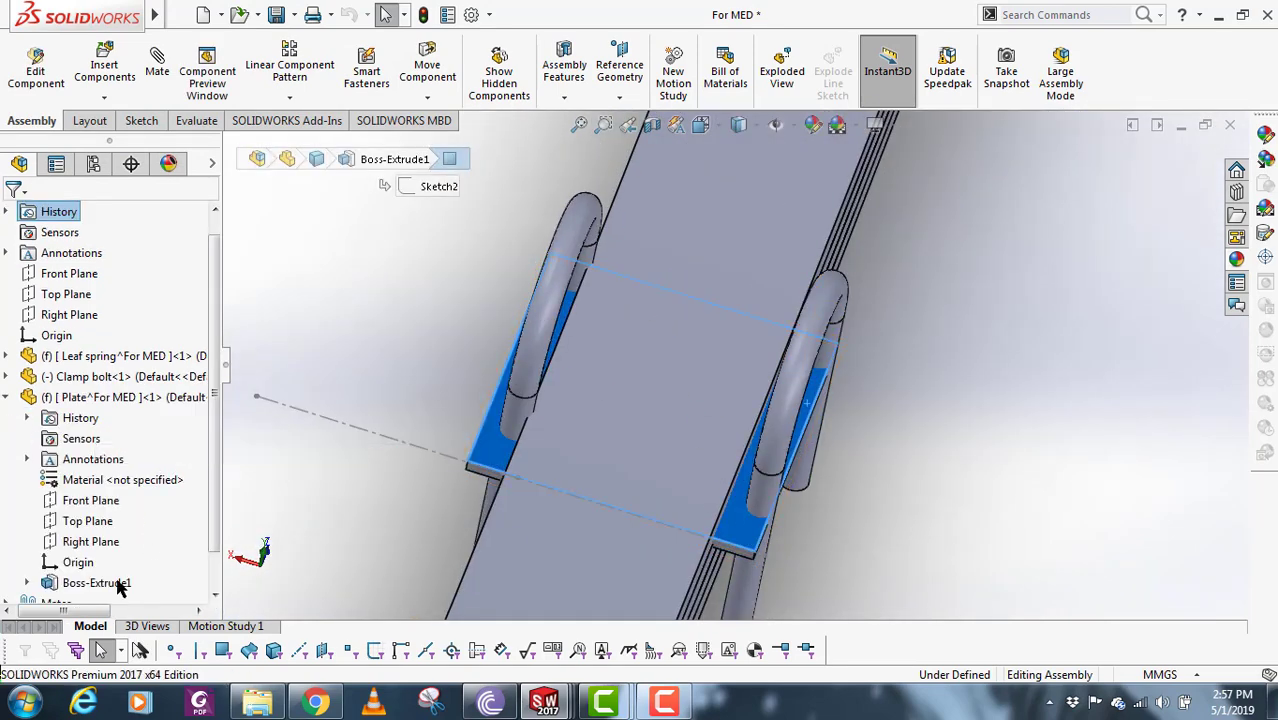
pyautogui.click(28, 583)
pyautogui.click(124, 585)
pyautogui.moveTo(790, 530)
pyautogui.mouseDown(button='middle')
pyautogui.moveTo(747, 462)
pyautogui.moveTo(830, 571)
pyautogui.moveTo(560, 540)
pyautogui.mouseUp(button='middle')
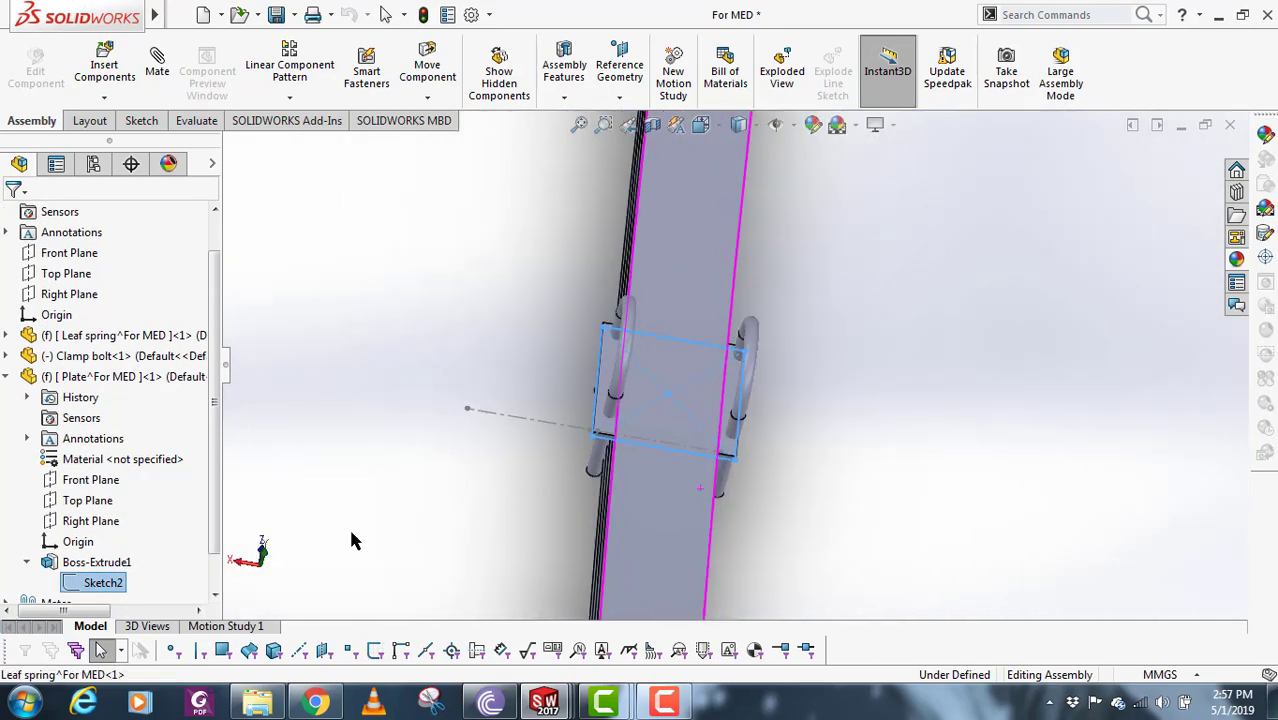
pyautogui.rightClick(98, 588)
pyautogui.click(116, 455)
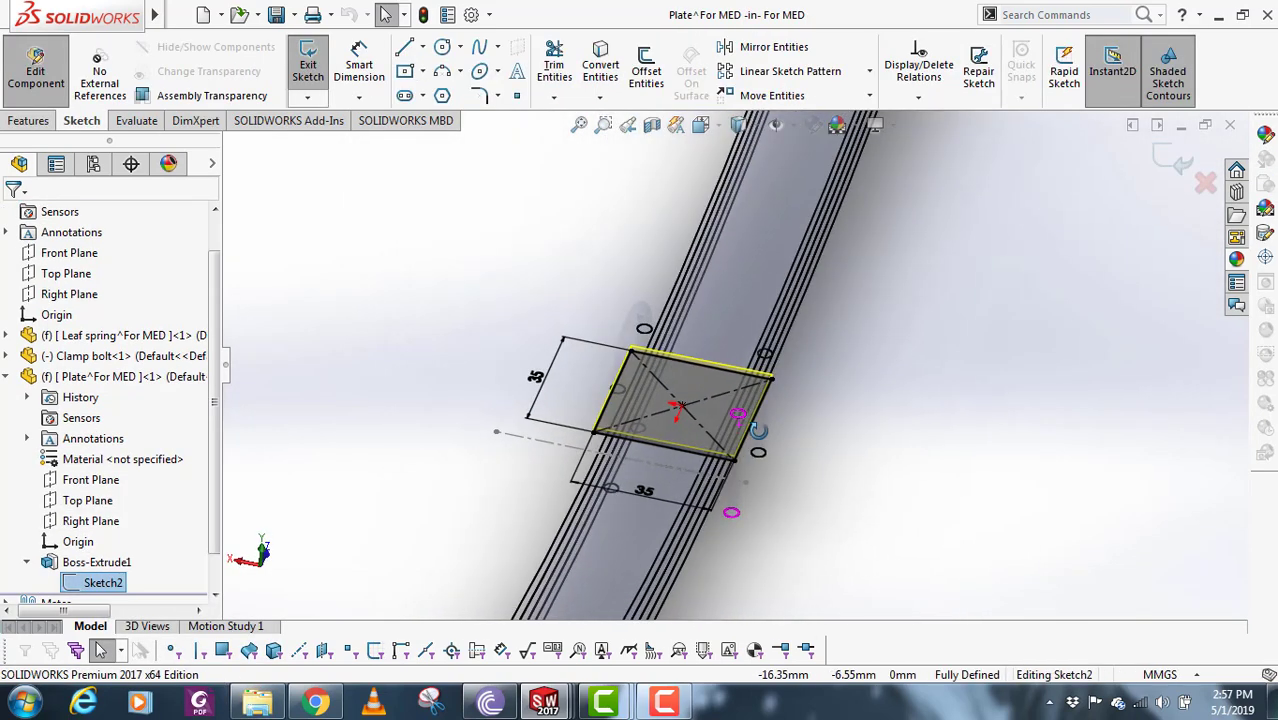
pyautogui.click(650, 505)
pyautogui.write('4')
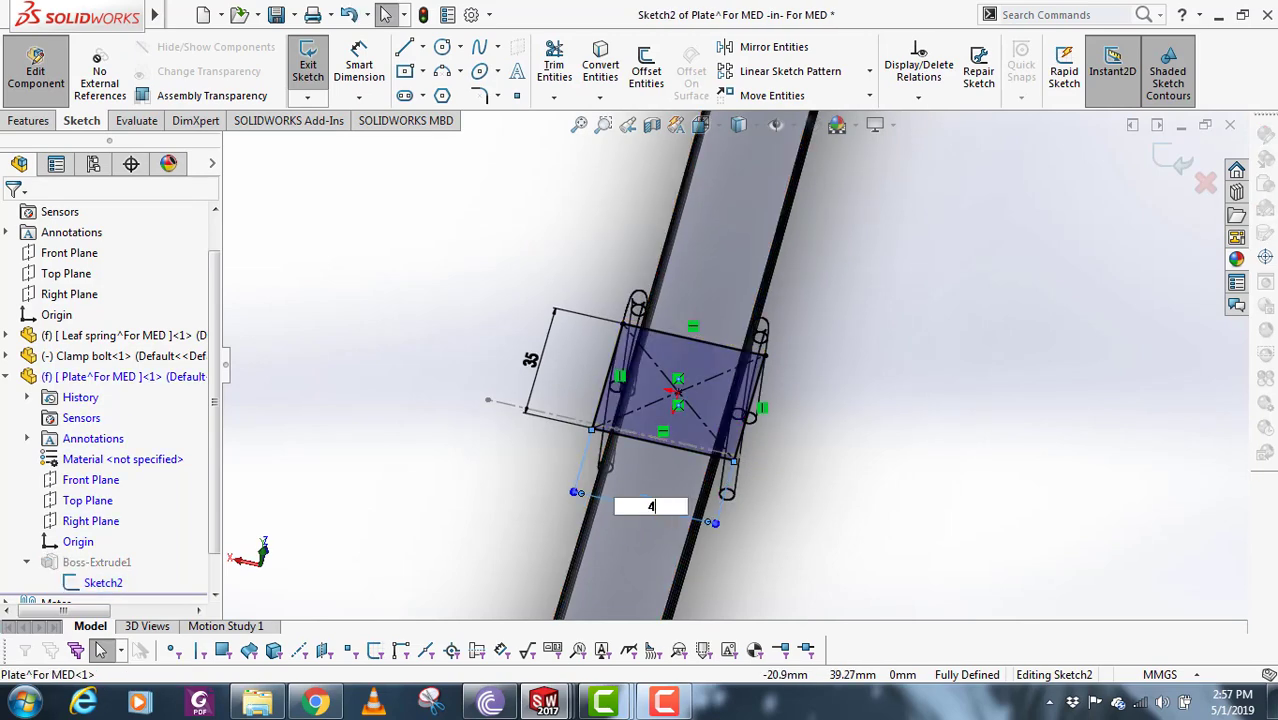
pyautogui.write('0')
pyautogui.press('Return')
# - Set the plate sketch's dimension along the spring's length to 40 mm
pyautogui.click(523, 360)
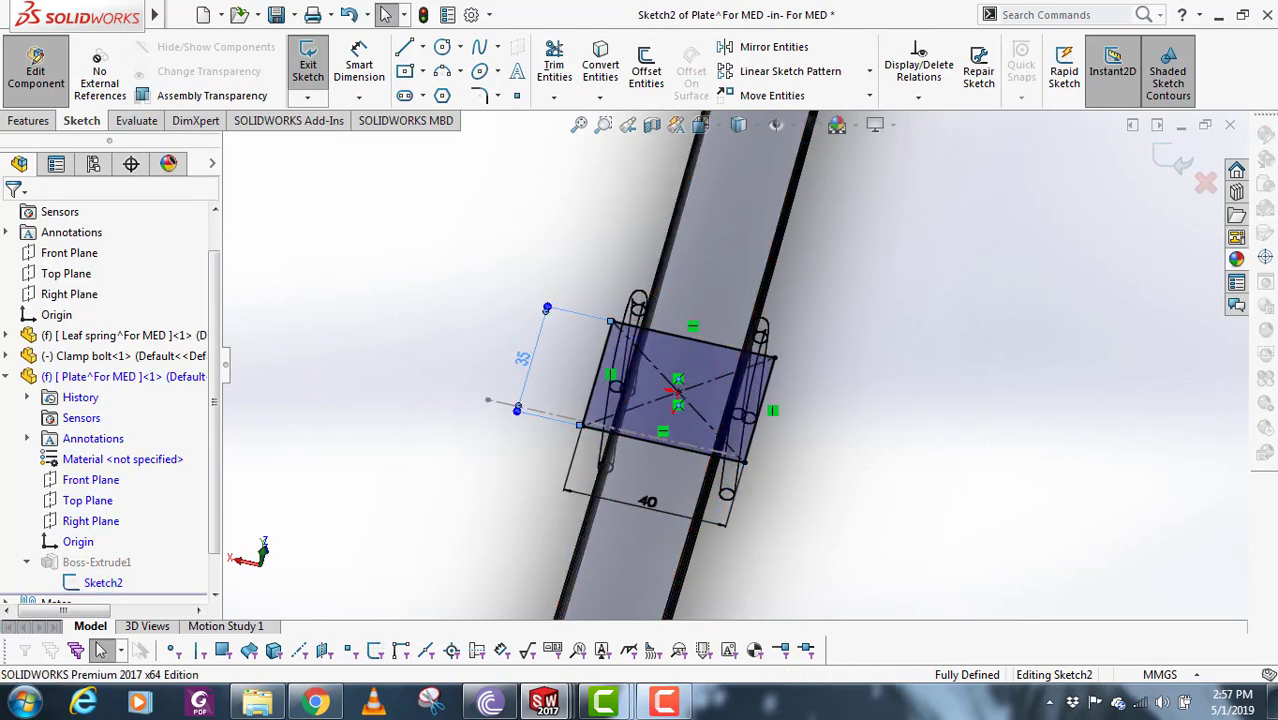
pyautogui.click(530, 368)
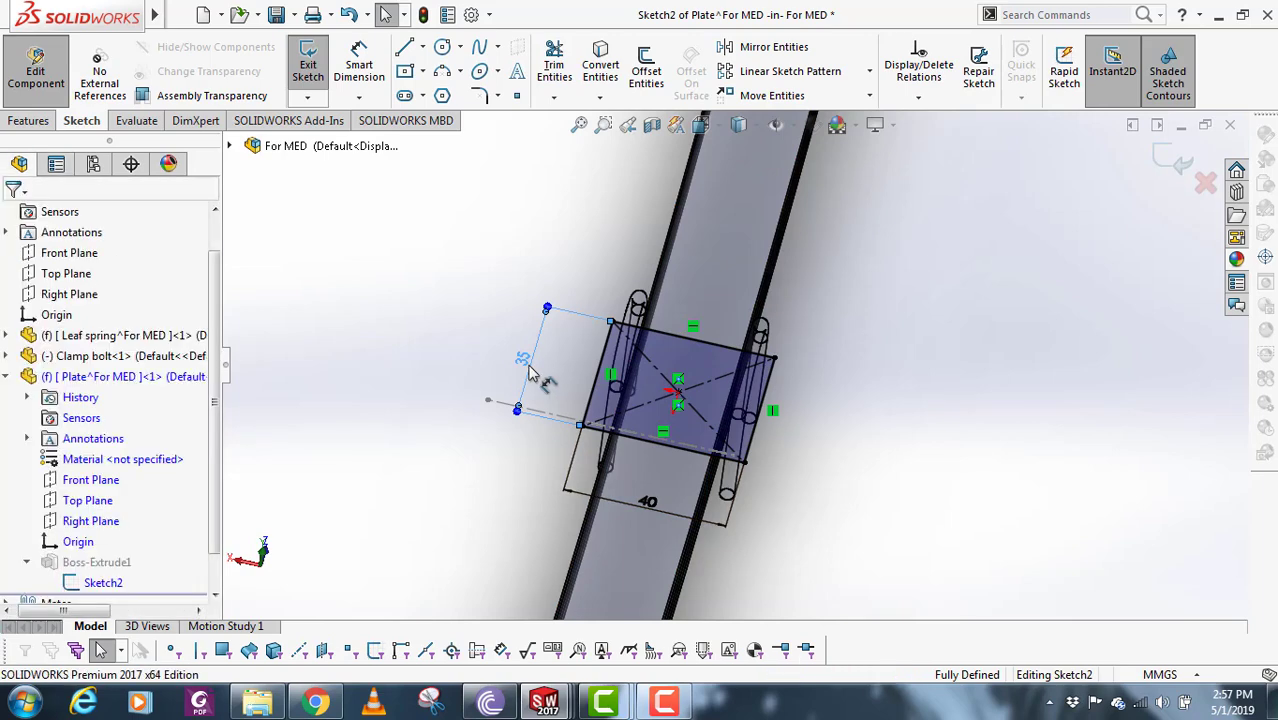
pyautogui.write('40')
pyautogui.press('Return')
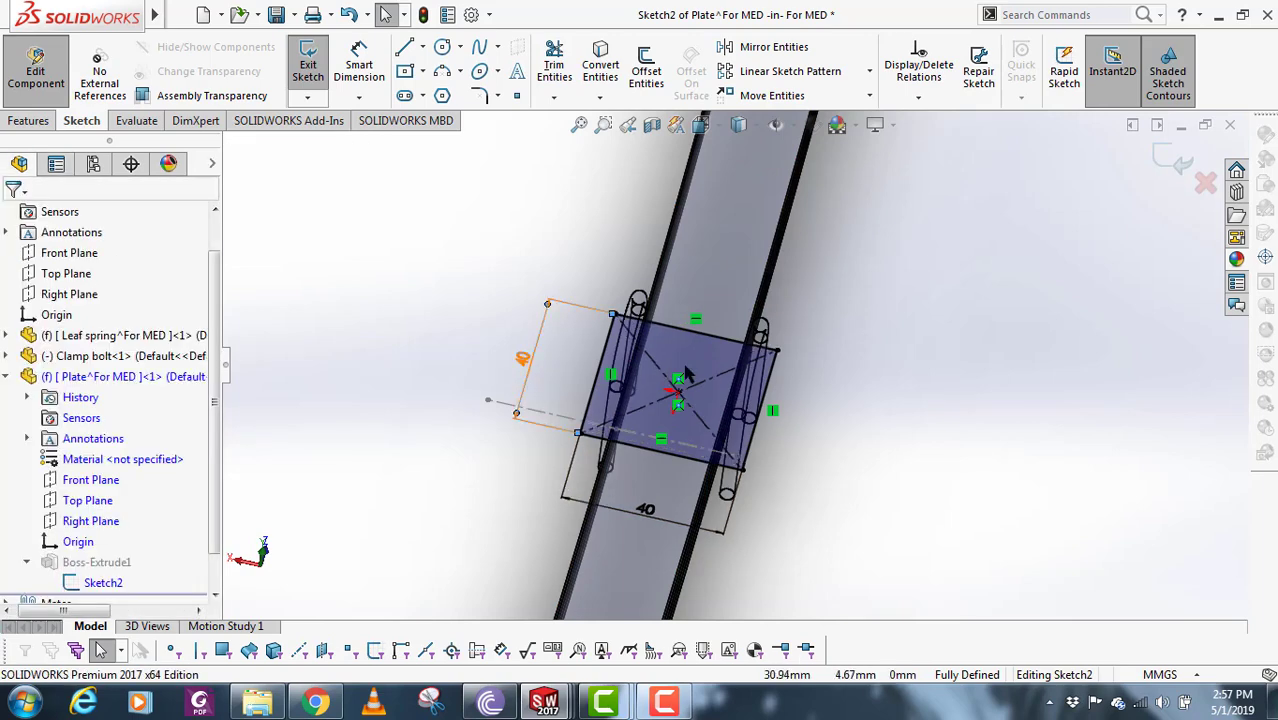
# - Replace the plate's dimension across the spring with an Equal relation between two adjacent edges and exit the sketch
pyautogui.click(649, 510)
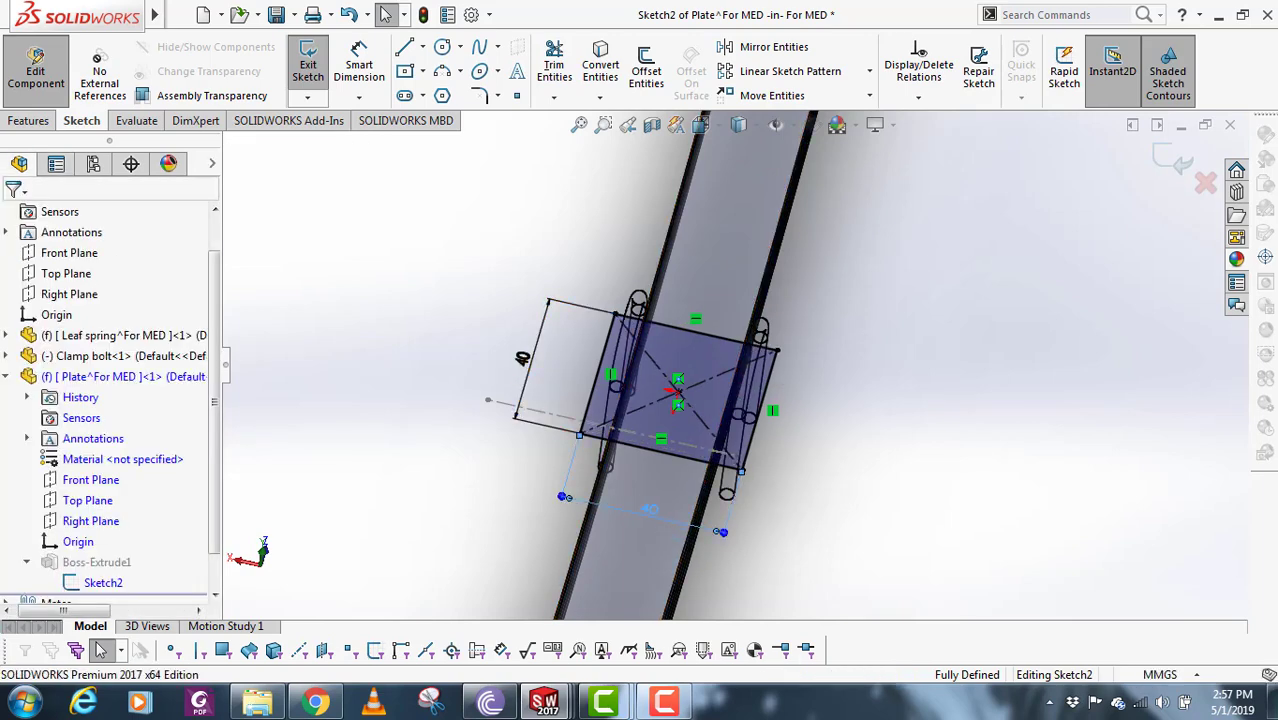
pyautogui.press('Delete')
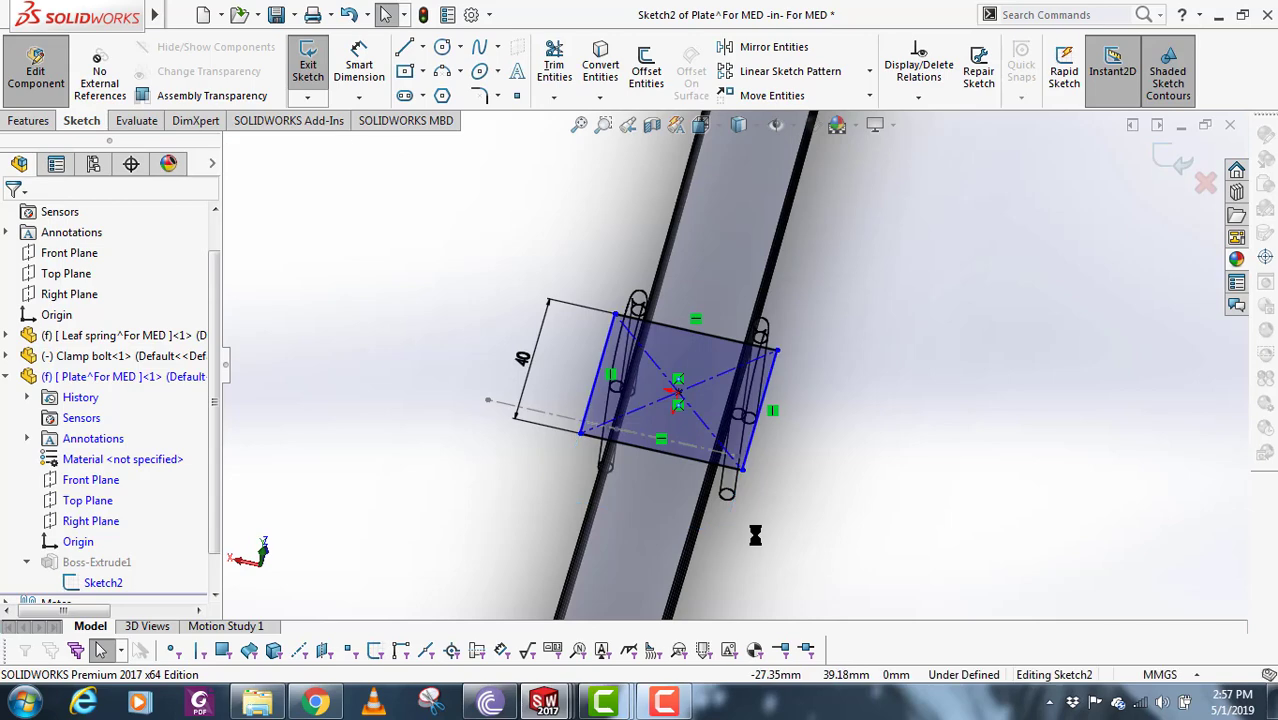
pyautogui.click(590, 386)
pyautogui.keyDown('ctrl'); pyautogui.click(641, 446); pyautogui.keyUp('ctrl')
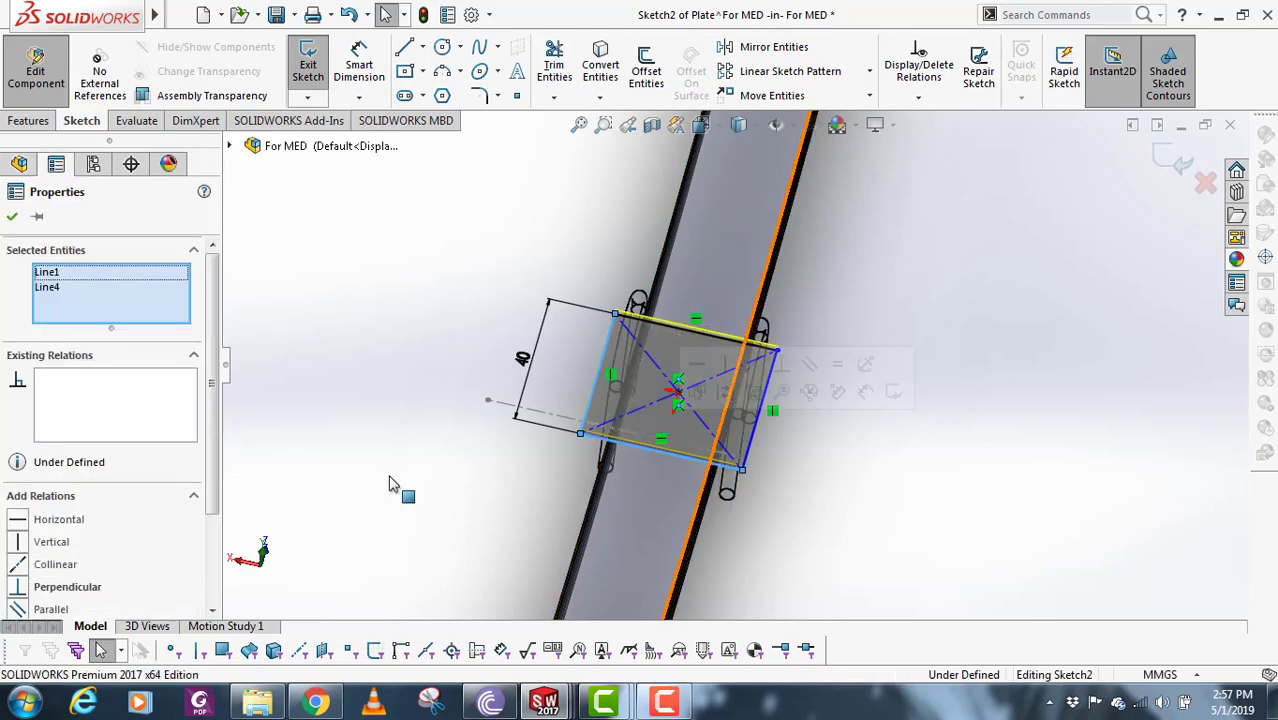
pyautogui.scroll(-3, 215, 488)
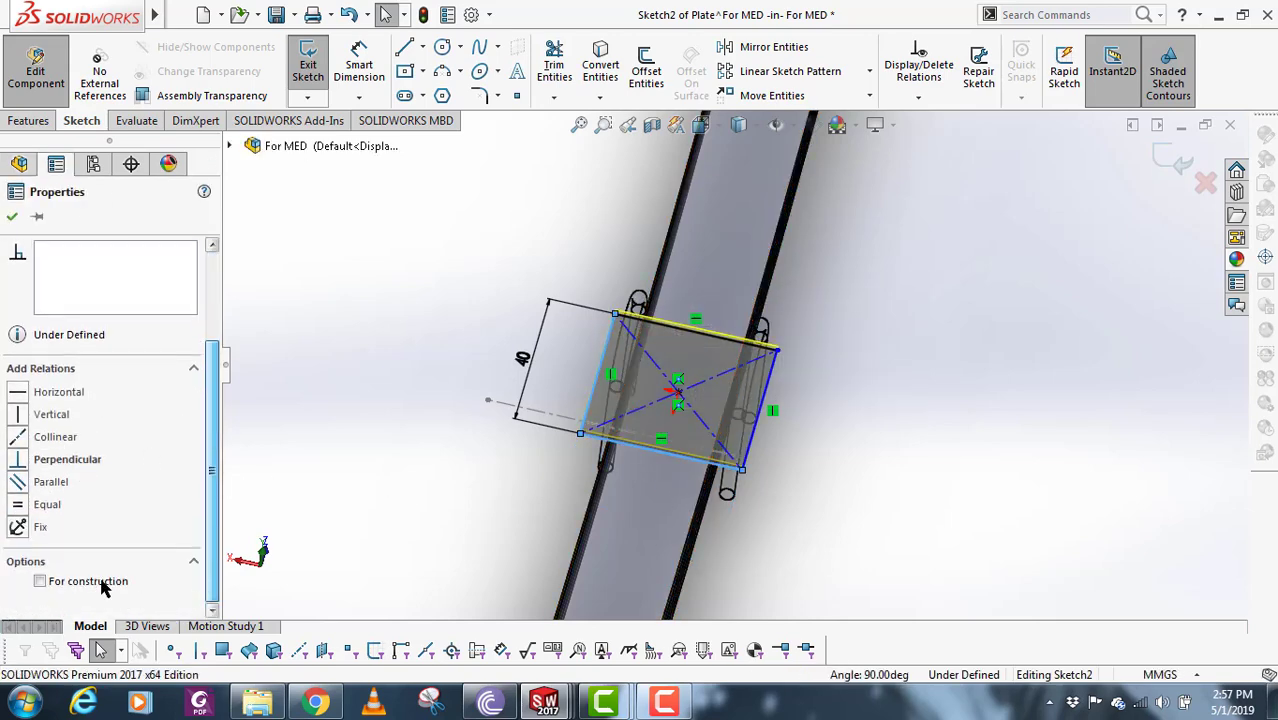
pyautogui.click(1180, 158)
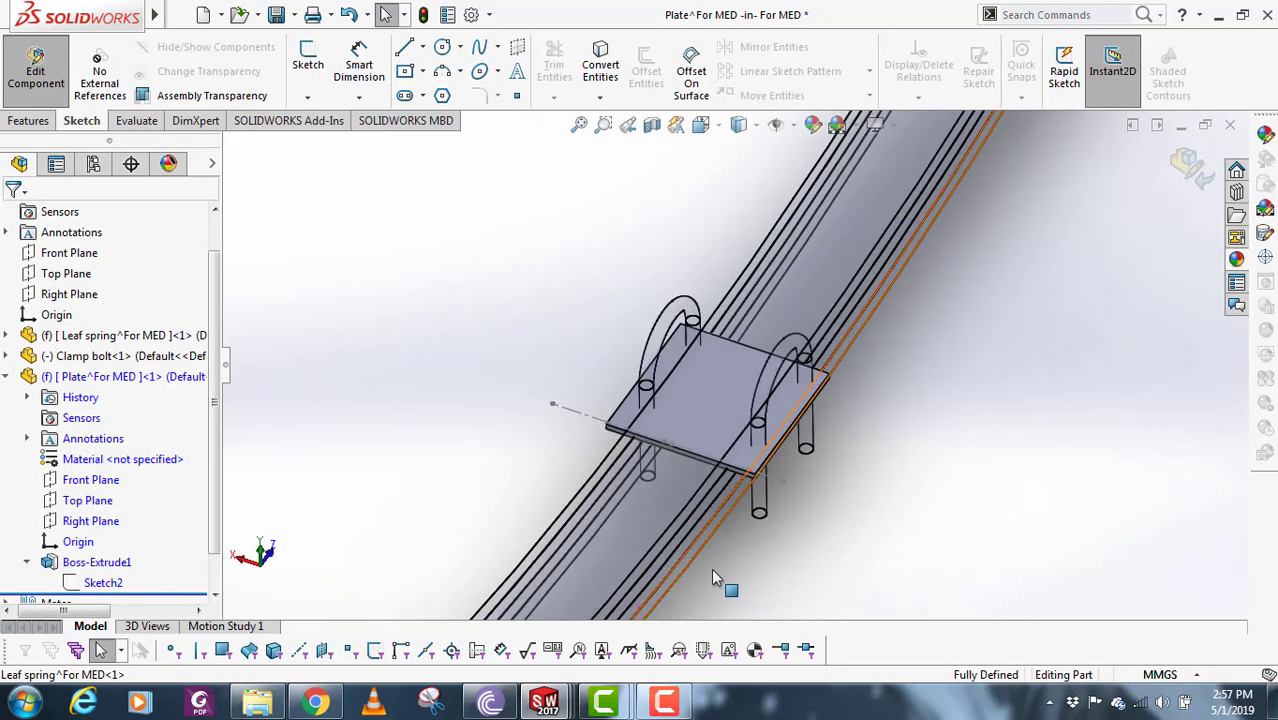
# - Finish editing the plate in context and return to editing the assembly
pyautogui.scroll(3, 712, 570)
pyautogui.click(1188, 166)
pyautogui.moveTo(735, 495); pyautogui.dragTo(754, 424, button='middle')
pyautogui.scroll(-4, 907, 434)
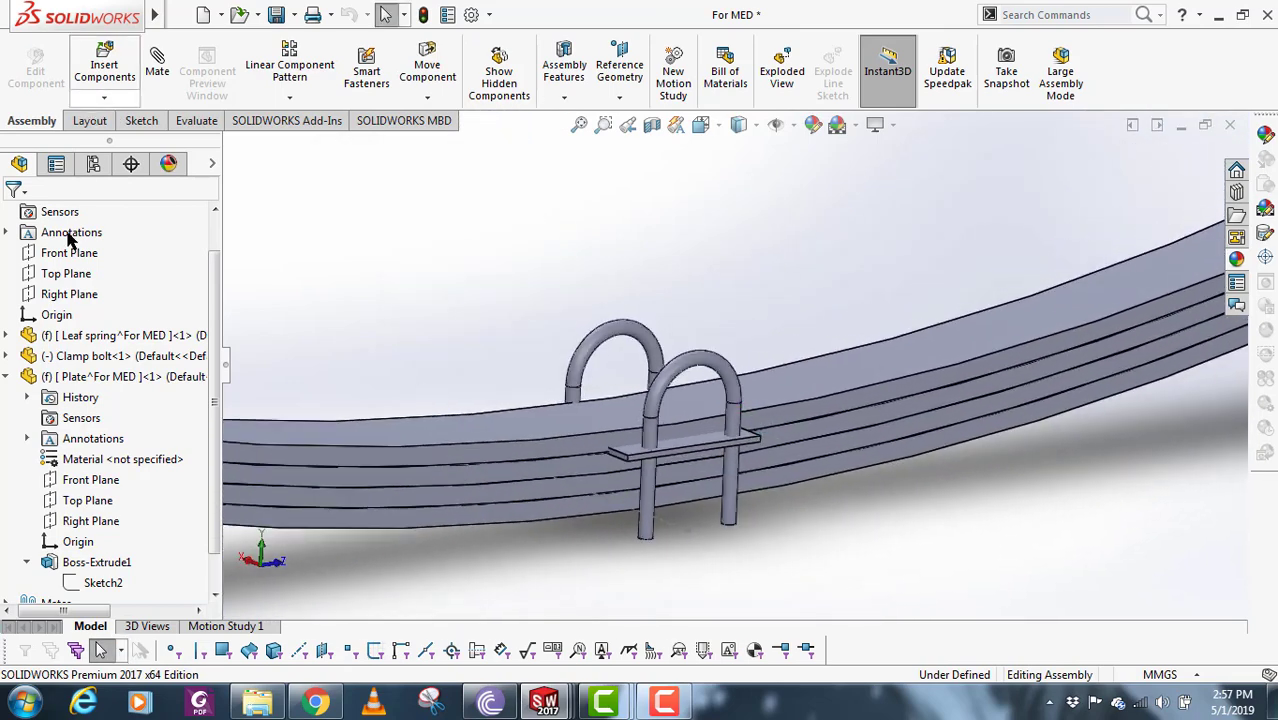
# - Float the fixed plate component in the assembly
pyautogui.click(6, 377)
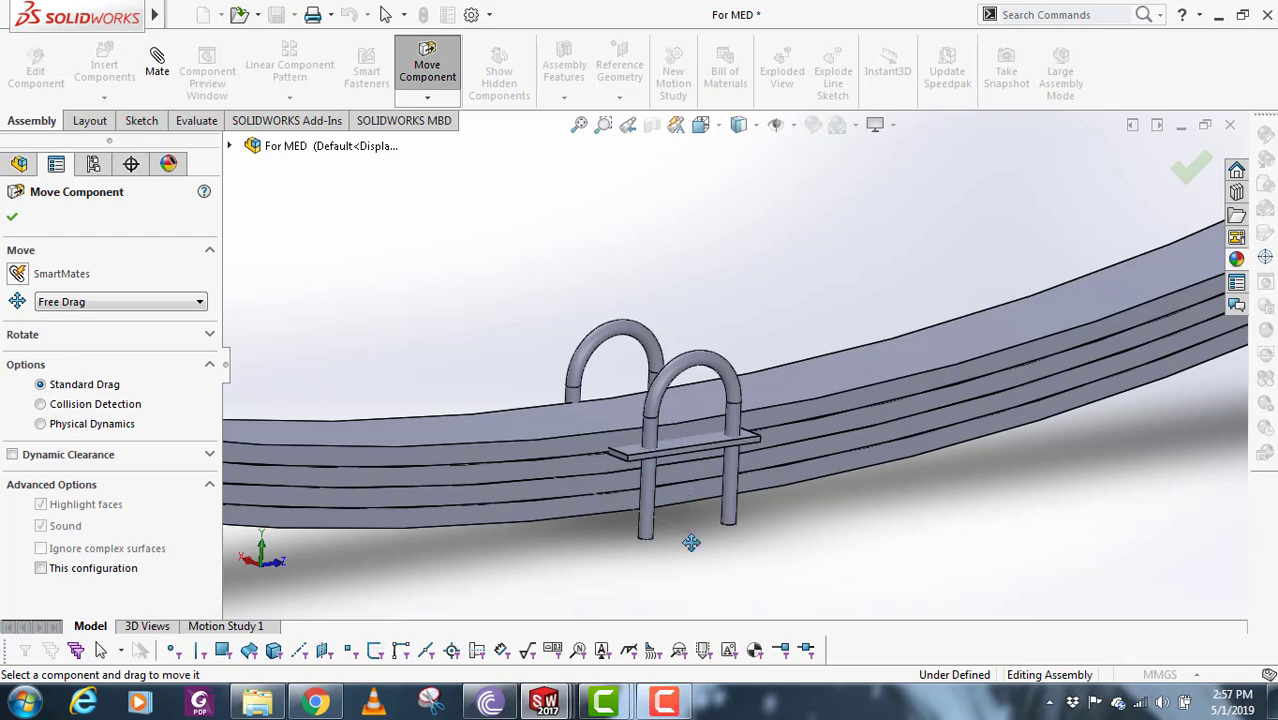
pyautogui.click(12, 217)
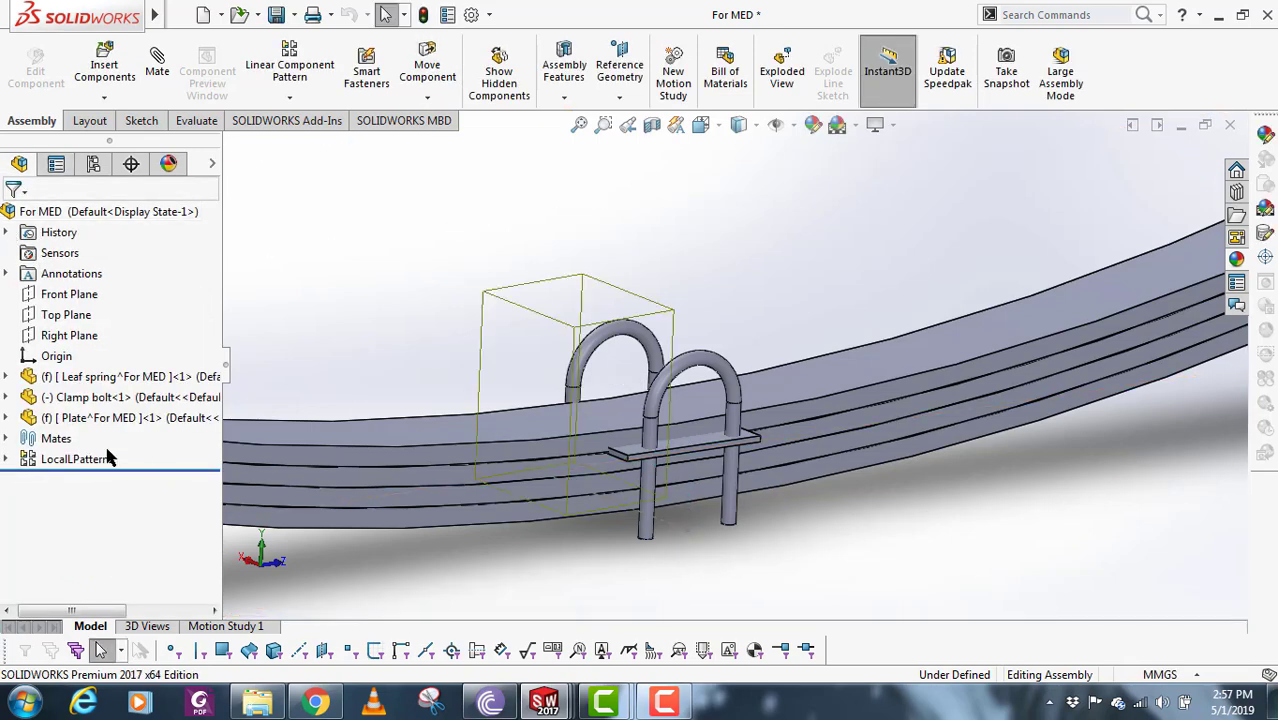
pyautogui.rightClick(105, 418)
pyautogui.click(240, 440)
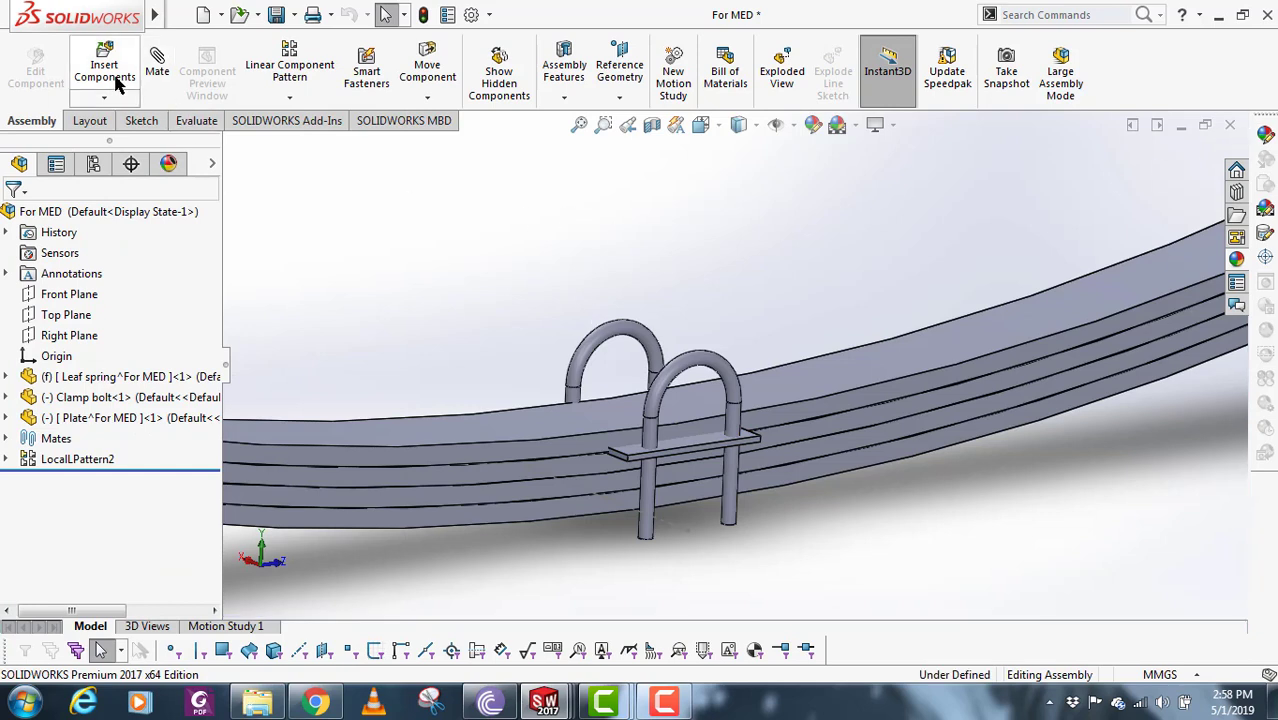
# - Move the plate down below the leaf stack, close to the lower ends of the clamp bolts
pyautogui.click(427, 68)
pyautogui.moveTo(695, 442); pyautogui.dragTo(703, 513)
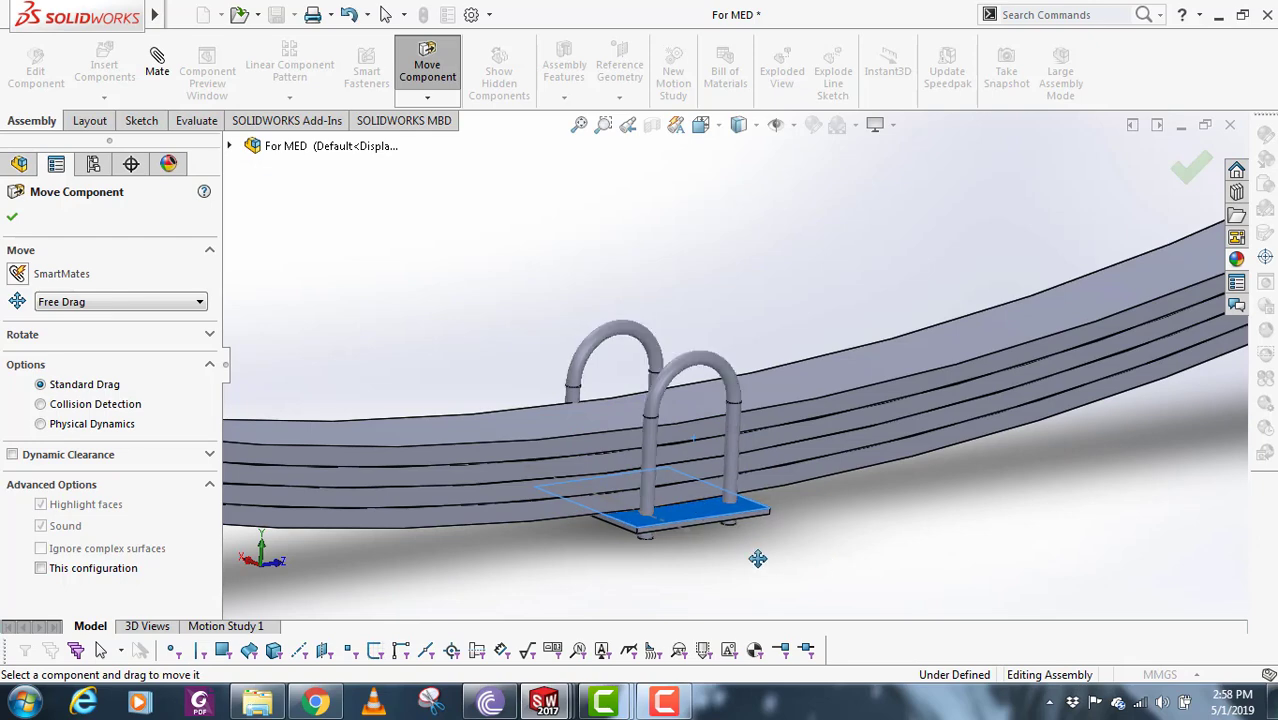
pyautogui.press('Escape')
# - Start editing the plate part in the context of the assembly, viewed from its underside
pyautogui.scroll(5, 706, 392)
pyautogui.moveTo(706, 392); pyautogui.dragTo(746, 405, button='middle')
pyautogui.scroll(-3, 753, 276)
pyautogui.rightClick(122, 418)
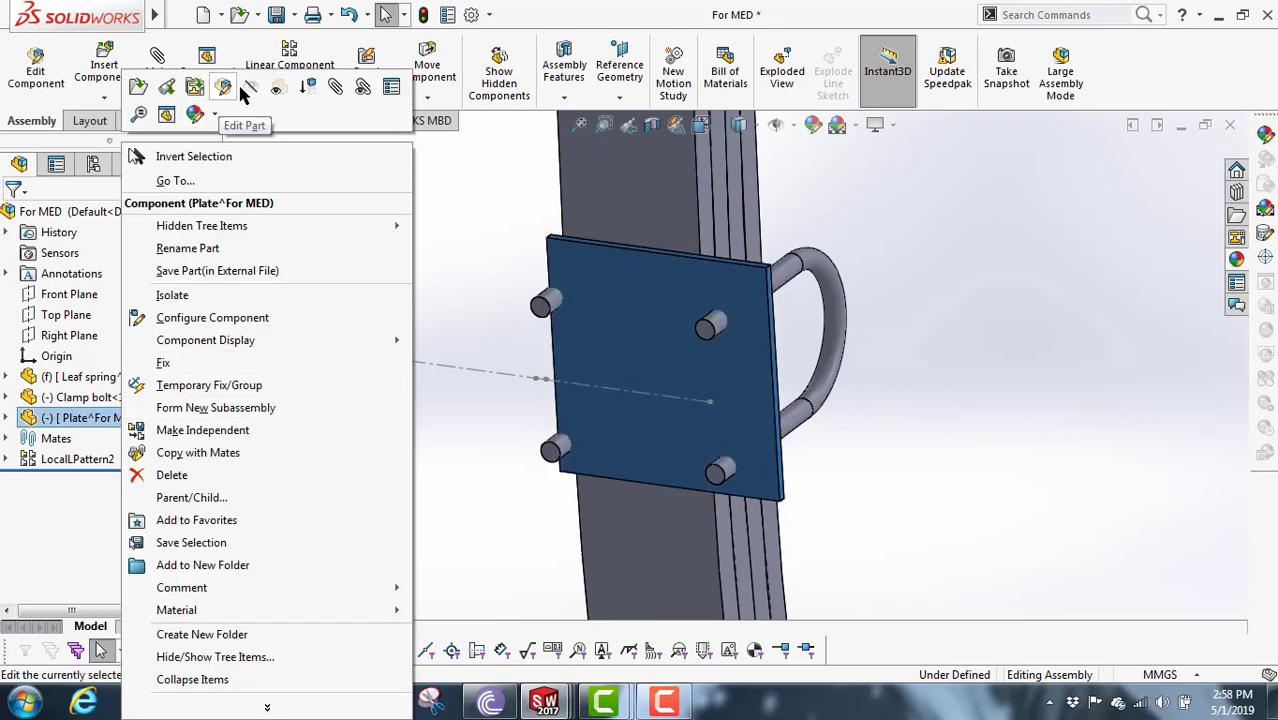
pyautogui.click(223, 88)
pyautogui.click(755, 366)
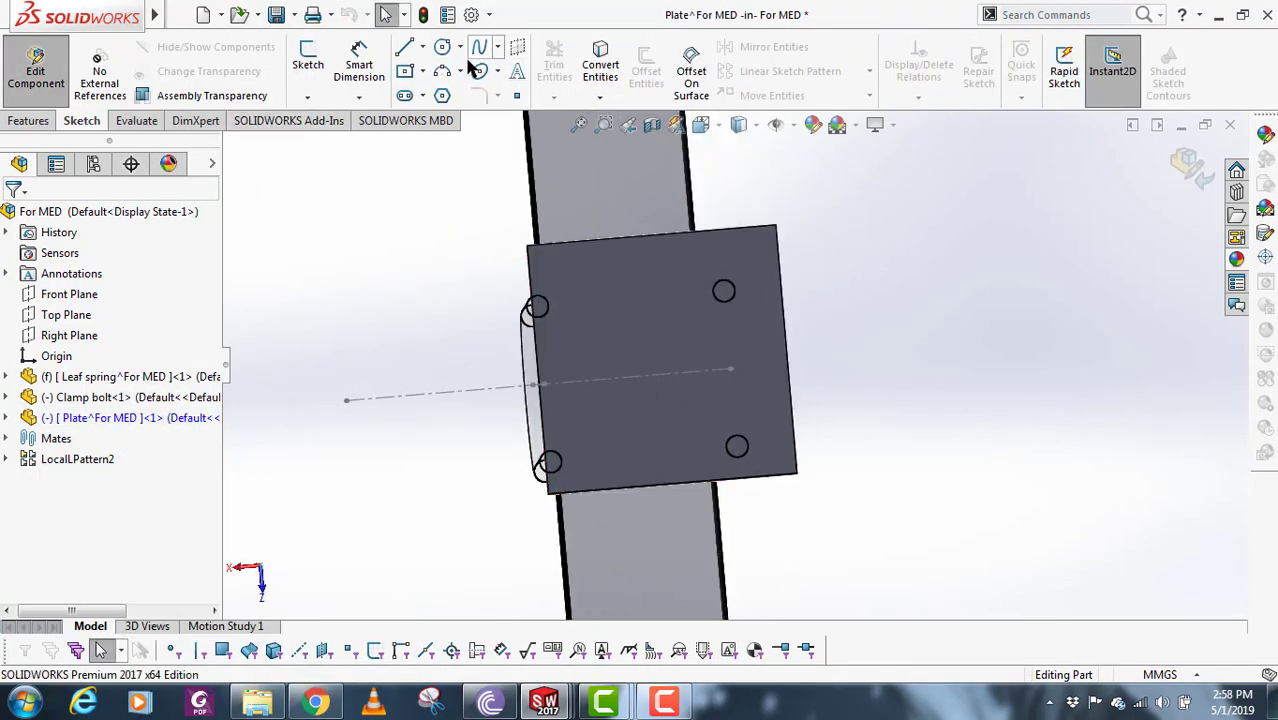
# - Start a Hole Wizard dowel hole on the plate's underside face and place four hole positions, one near each corner
pyautogui.click(6, 119)
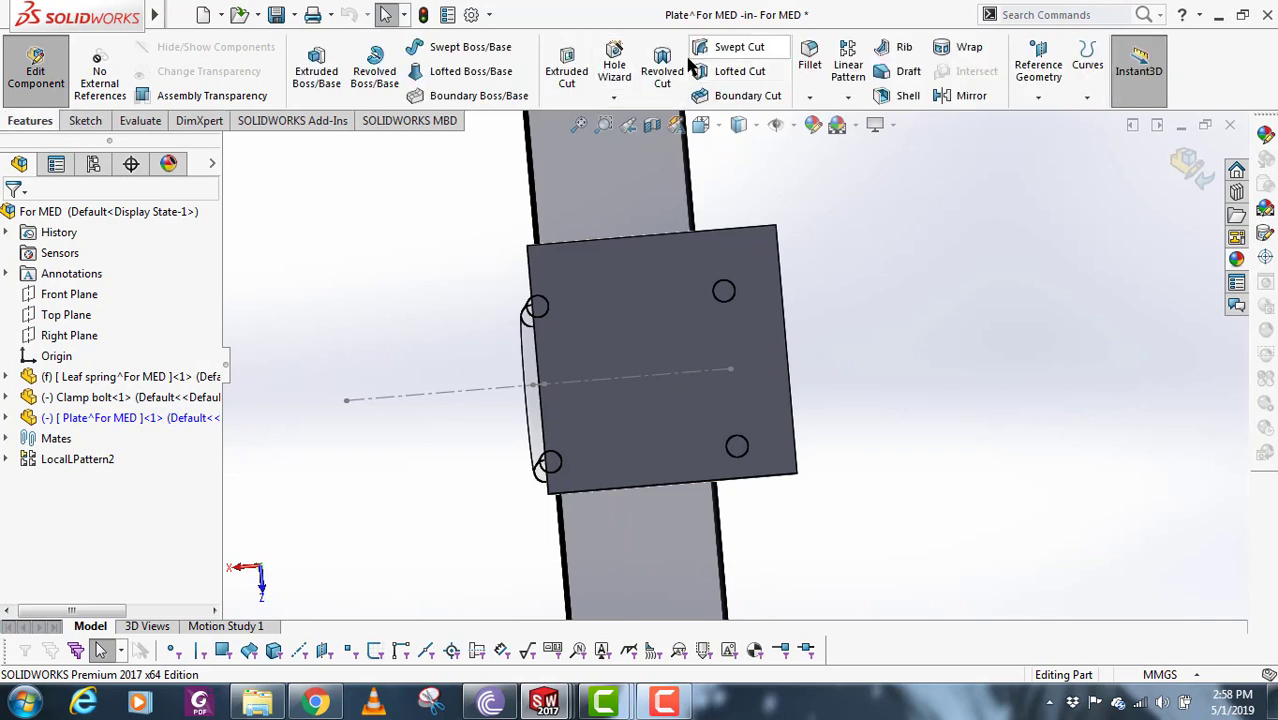
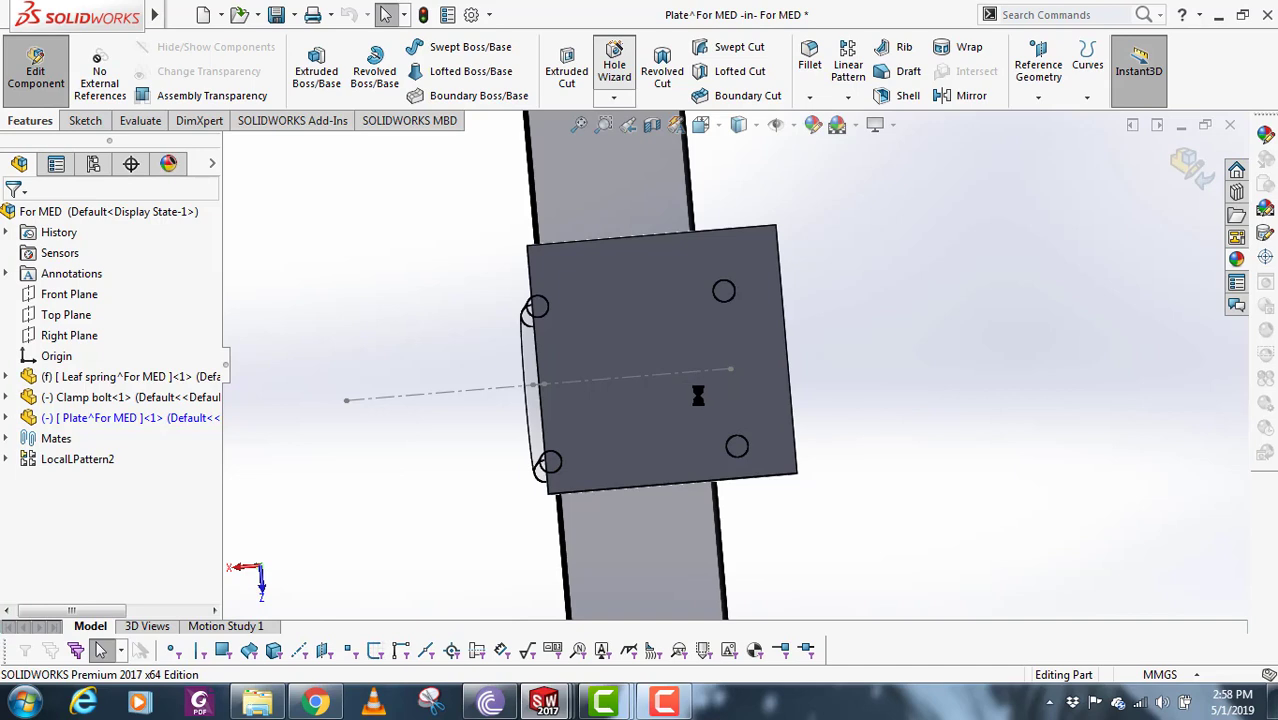
pyautogui.click(614, 64)
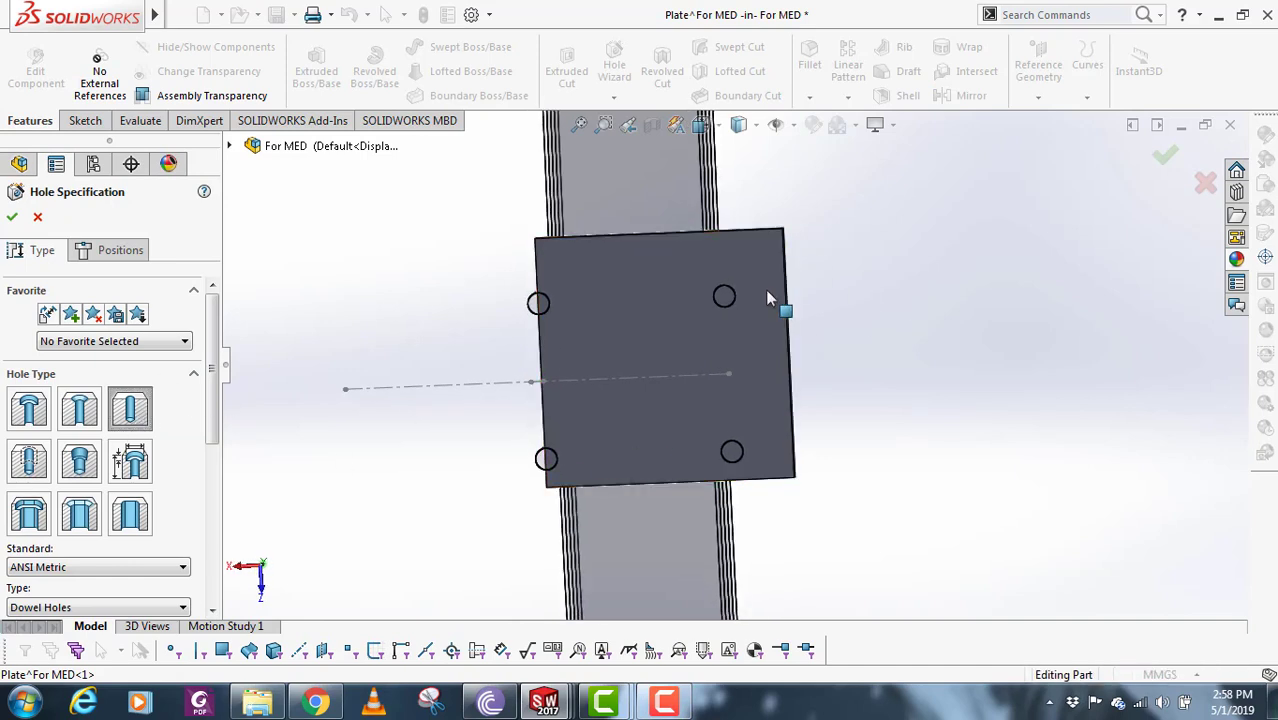
pyautogui.click(115, 252)
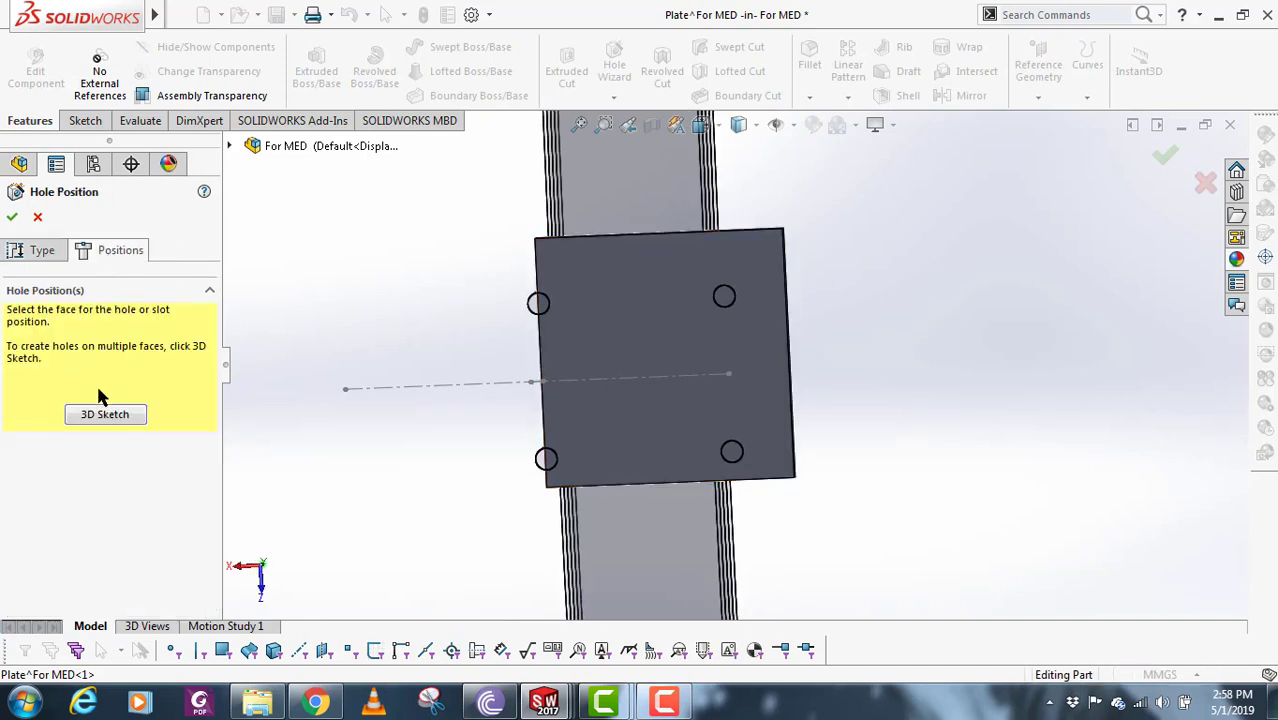
pyautogui.click(760, 316)
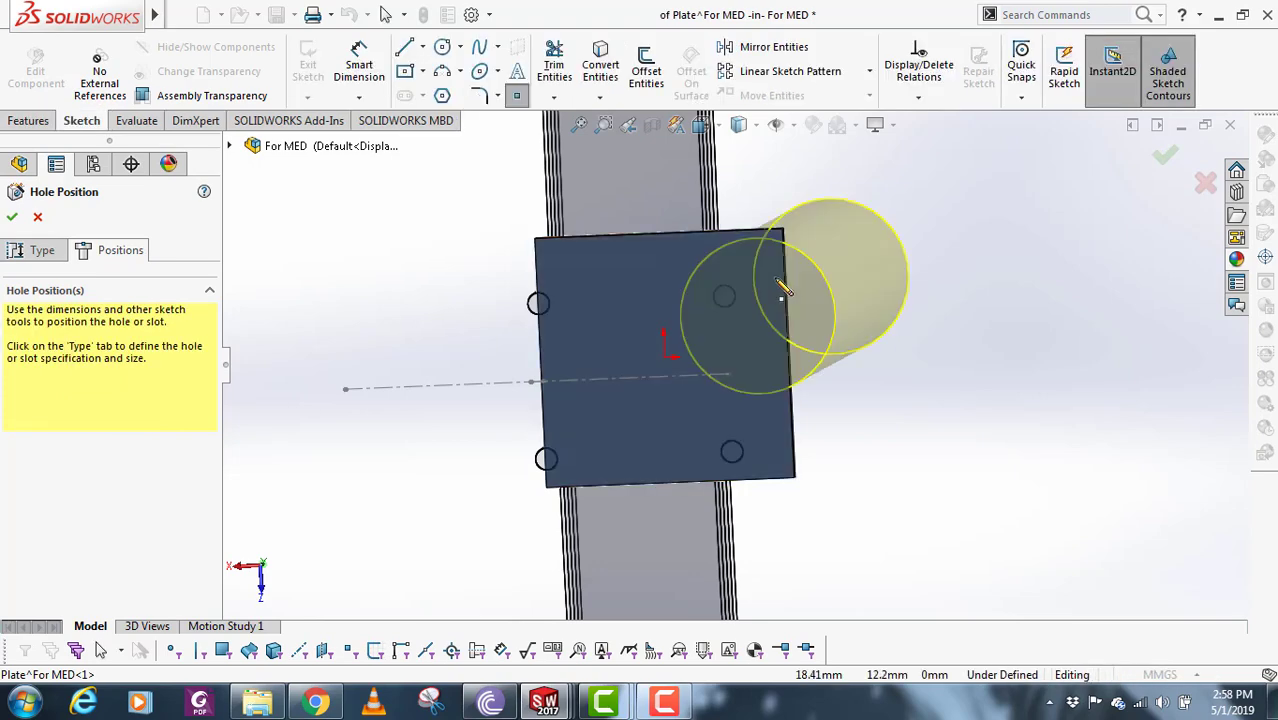
pyautogui.scroll(-2, 758, 282)
pyautogui.moveTo(760, 282); pyautogui.dragTo(760, 262, button='middle')
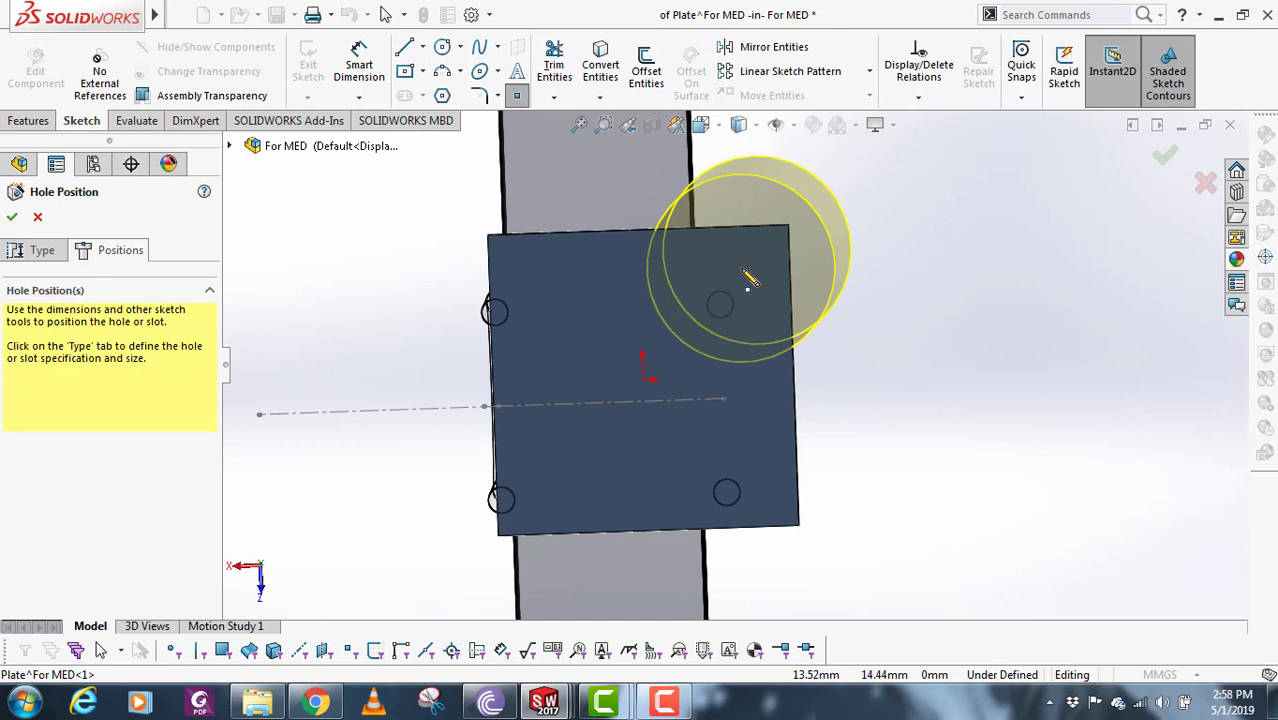
pyautogui.click(742, 267)
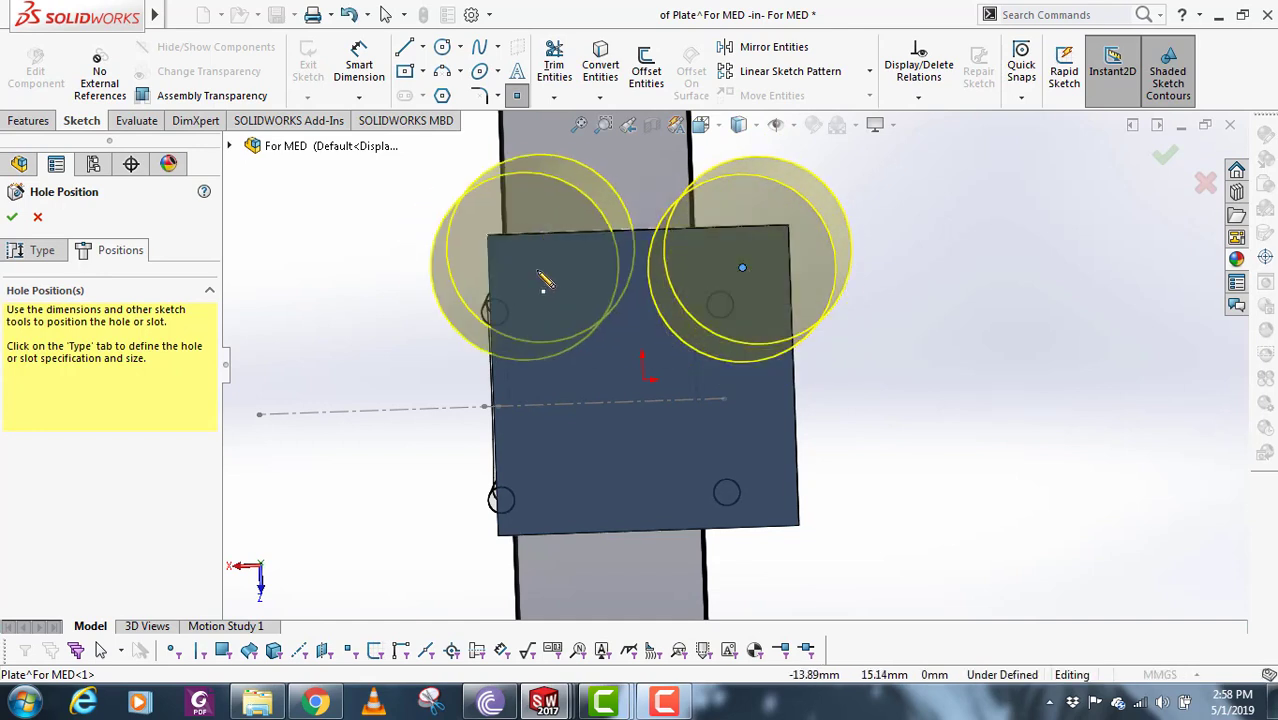
pyautogui.click(524, 276)
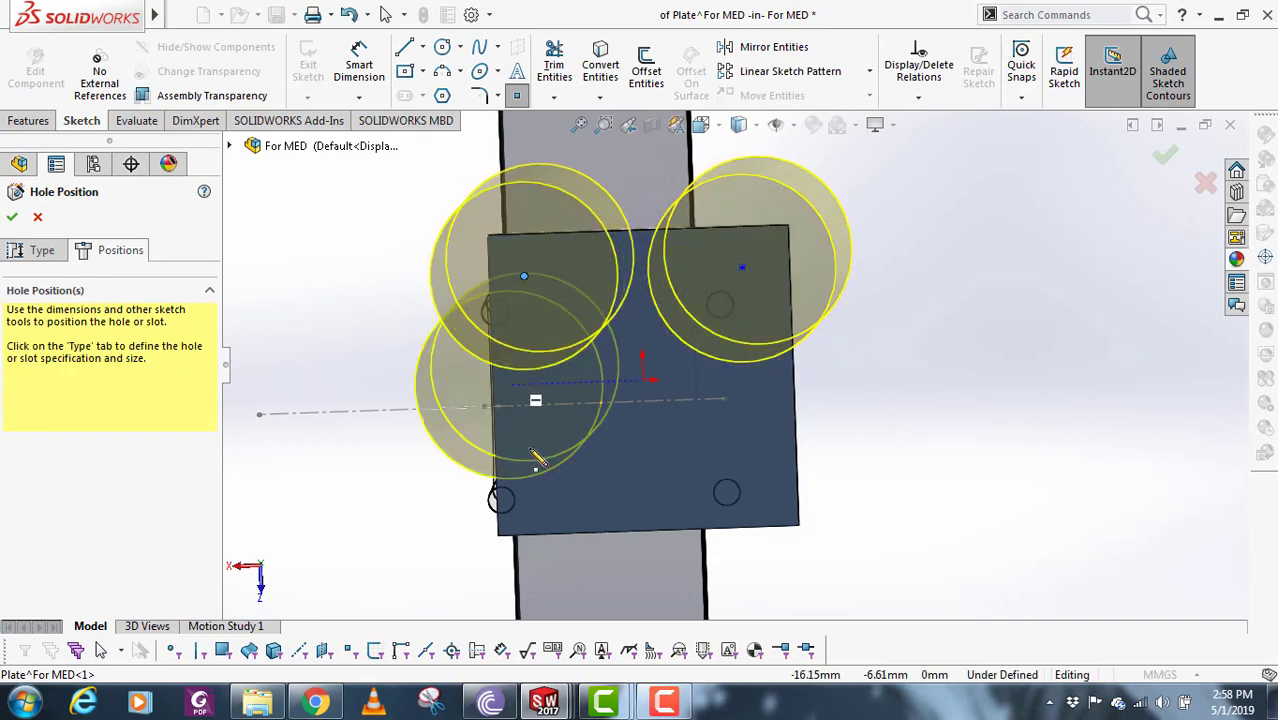
pyautogui.click(531, 502)
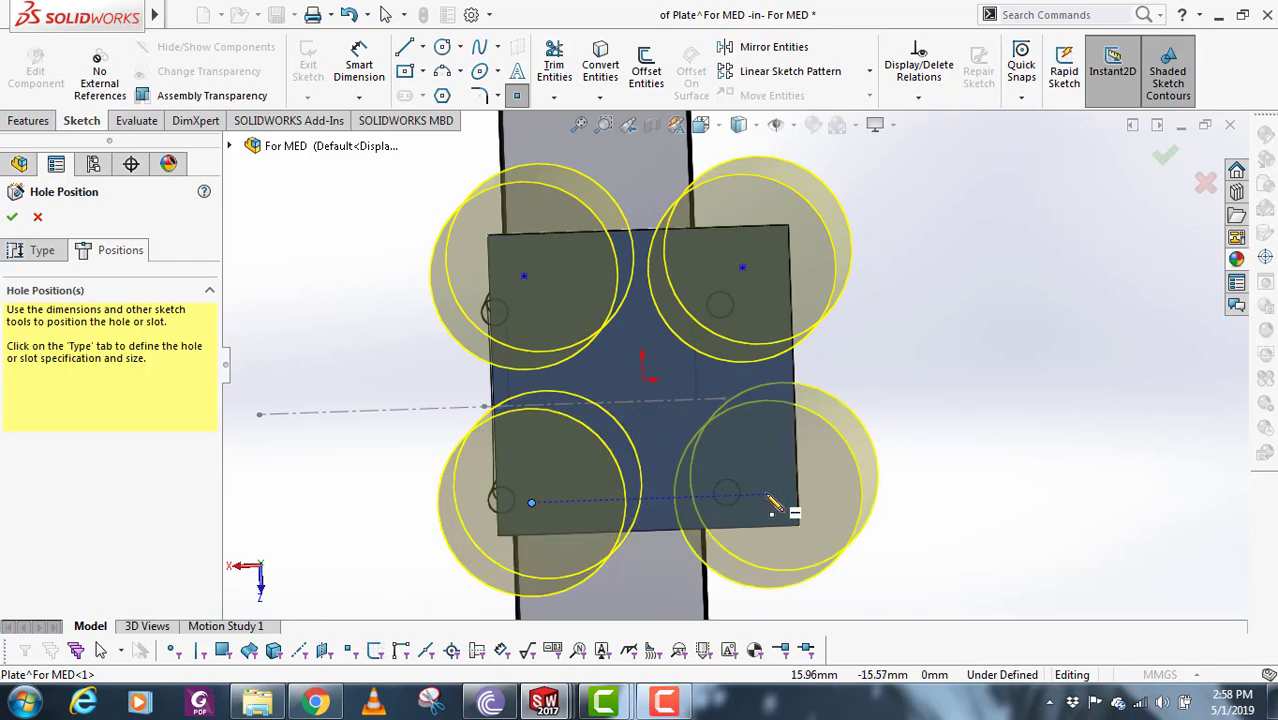
pyautogui.click(729, 490)
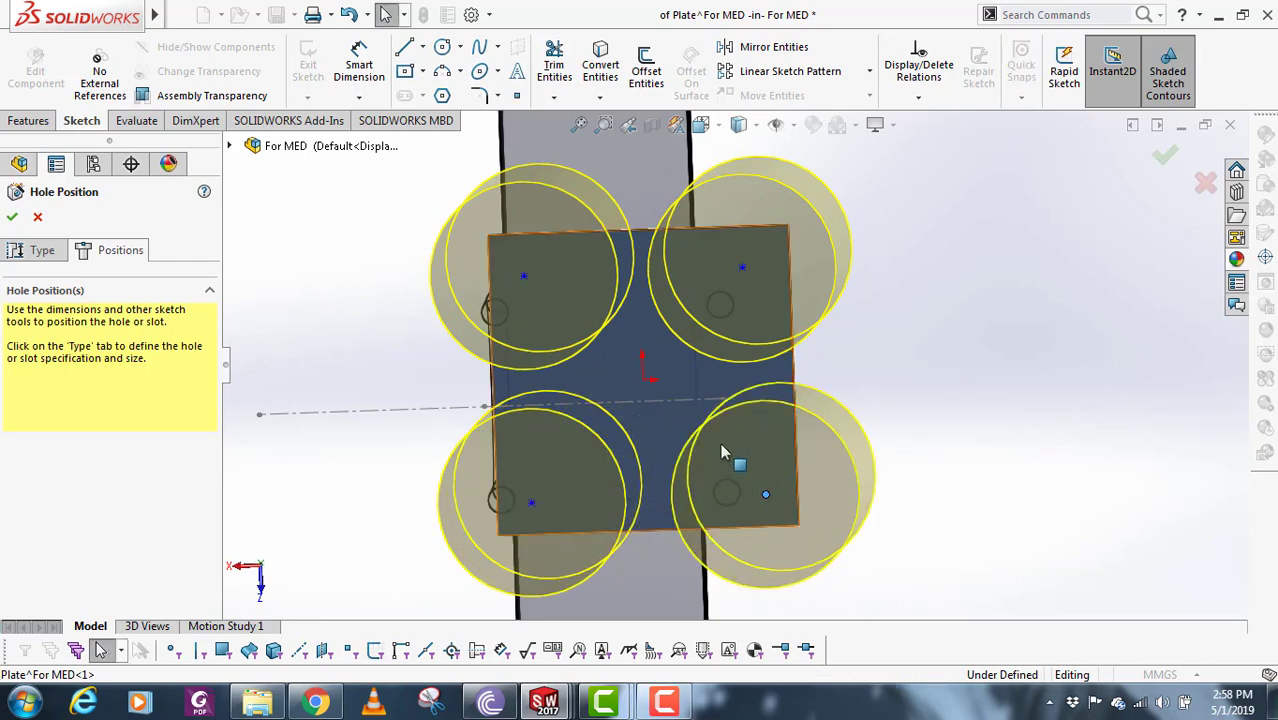
# - Set the dowel hole size to Ø4.0 and create the four holes in the plate
pyautogui.click(42, 250)
pyautogui.scroll(-5, 100, 495)
pyautogui.scroll(2, 76, 430)
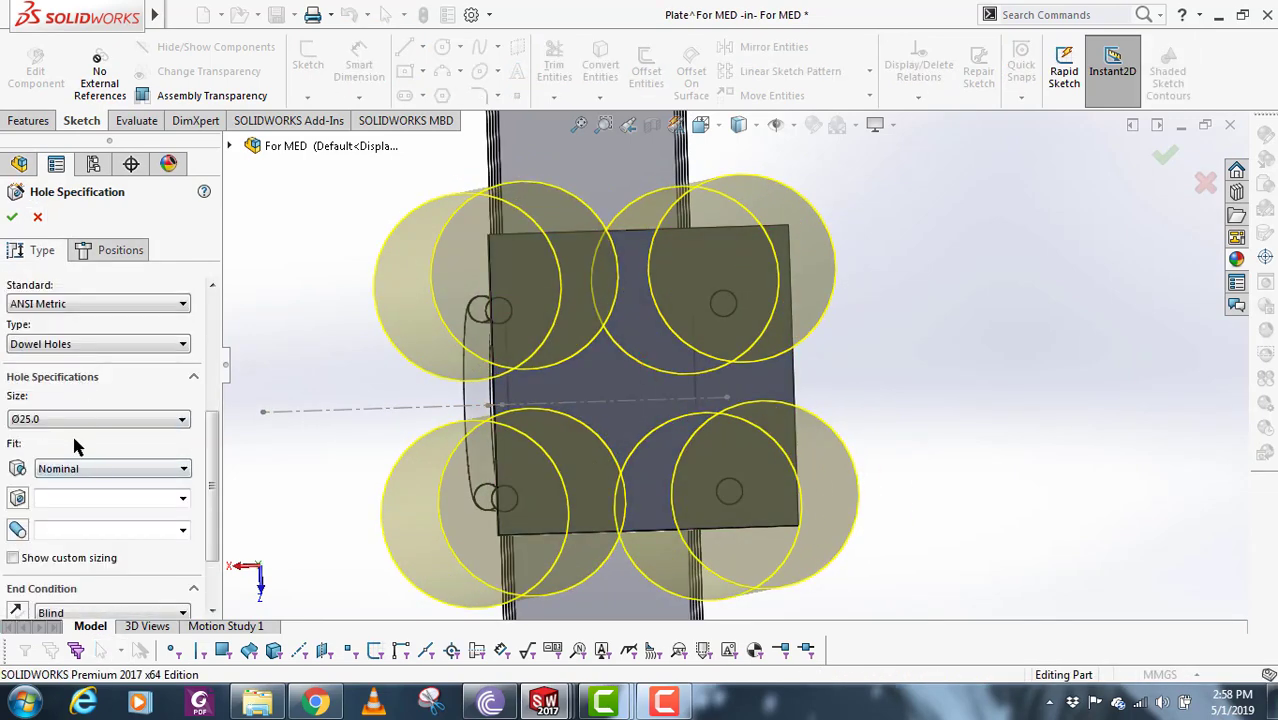
pyautogui.click(70, 419)
pyautogui.scroll(3, 69, 450)
pyautogui.click(55, 440)
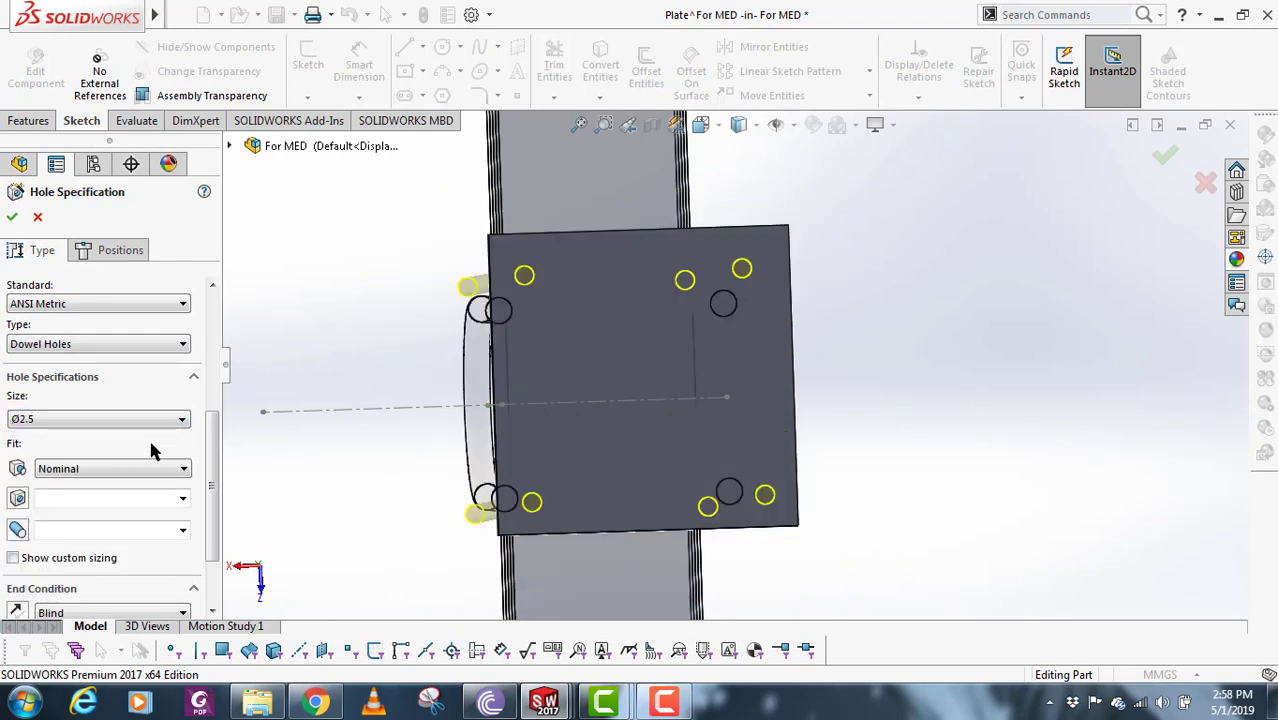
pyautogui.click(60, 467)
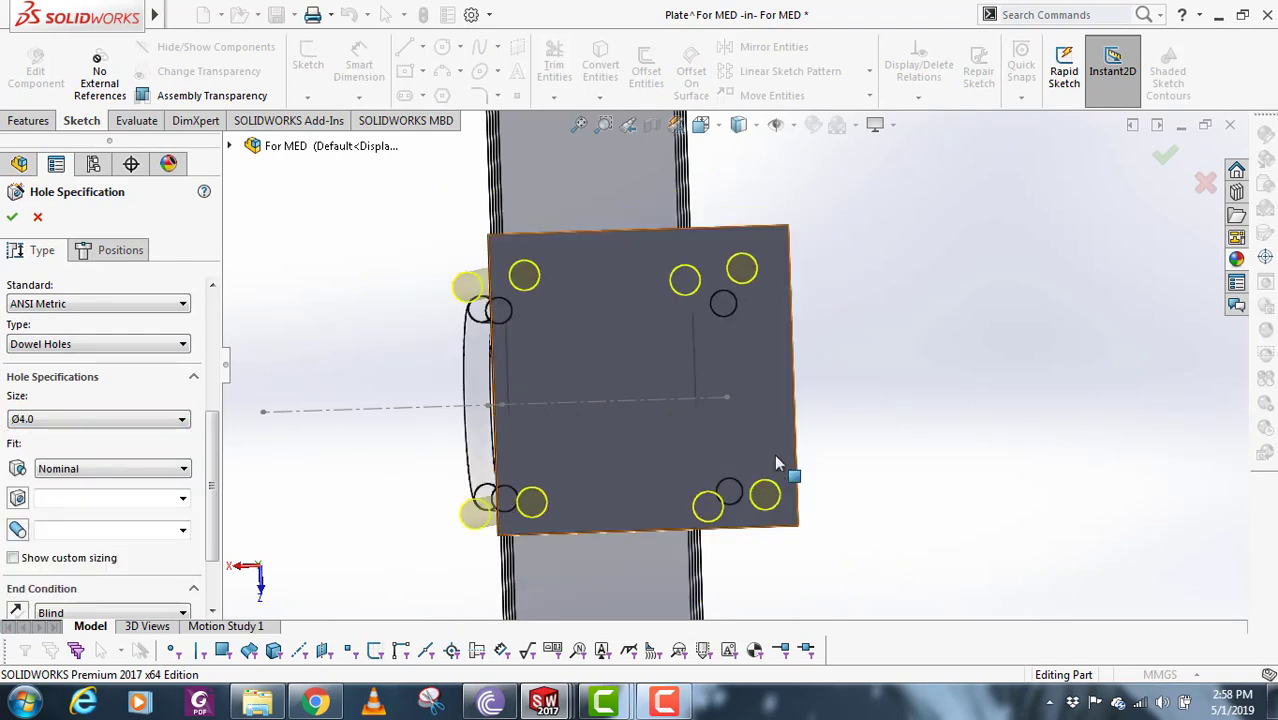
pyautogui.scroll(1, 759, 432)
pyautogui.moveTo(759, 432); pyautogui.dragTo(748, 443, button='middle')
pyautogui.scroll(-2, 786, 377)
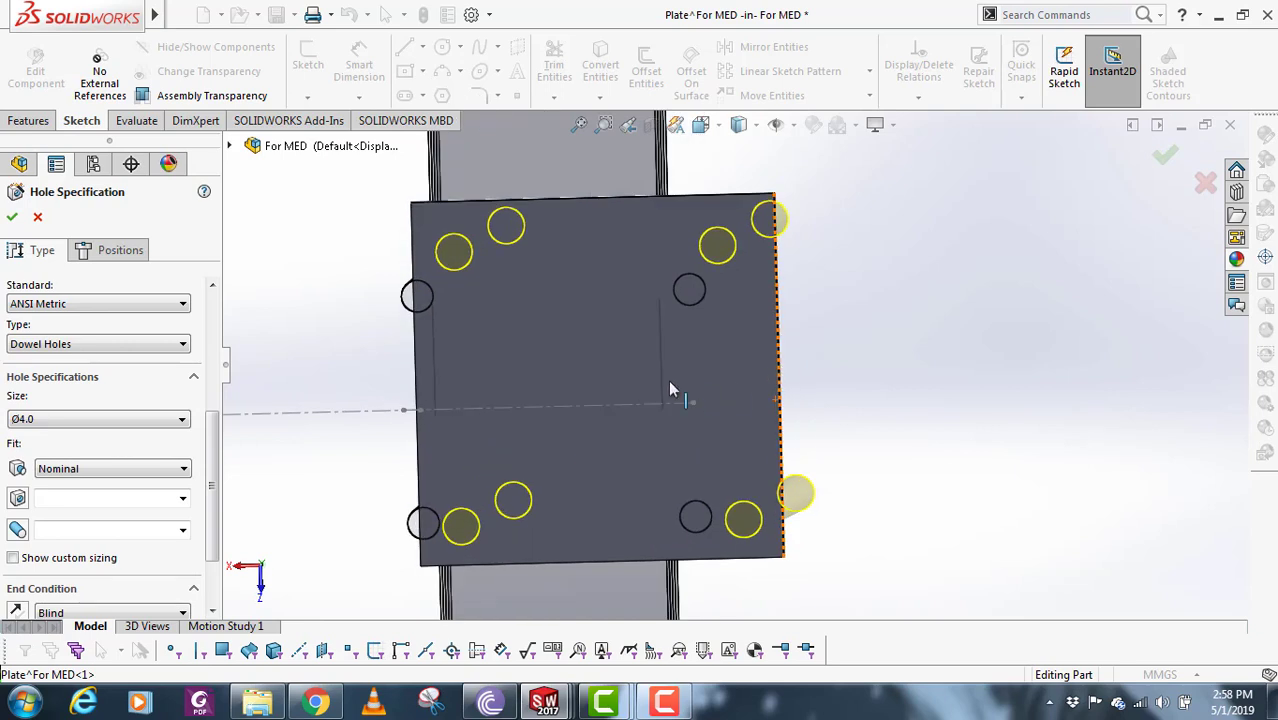
pyautogui.moveTo(671, 386); pyautogui.dragTo(674, 376, button='middle')
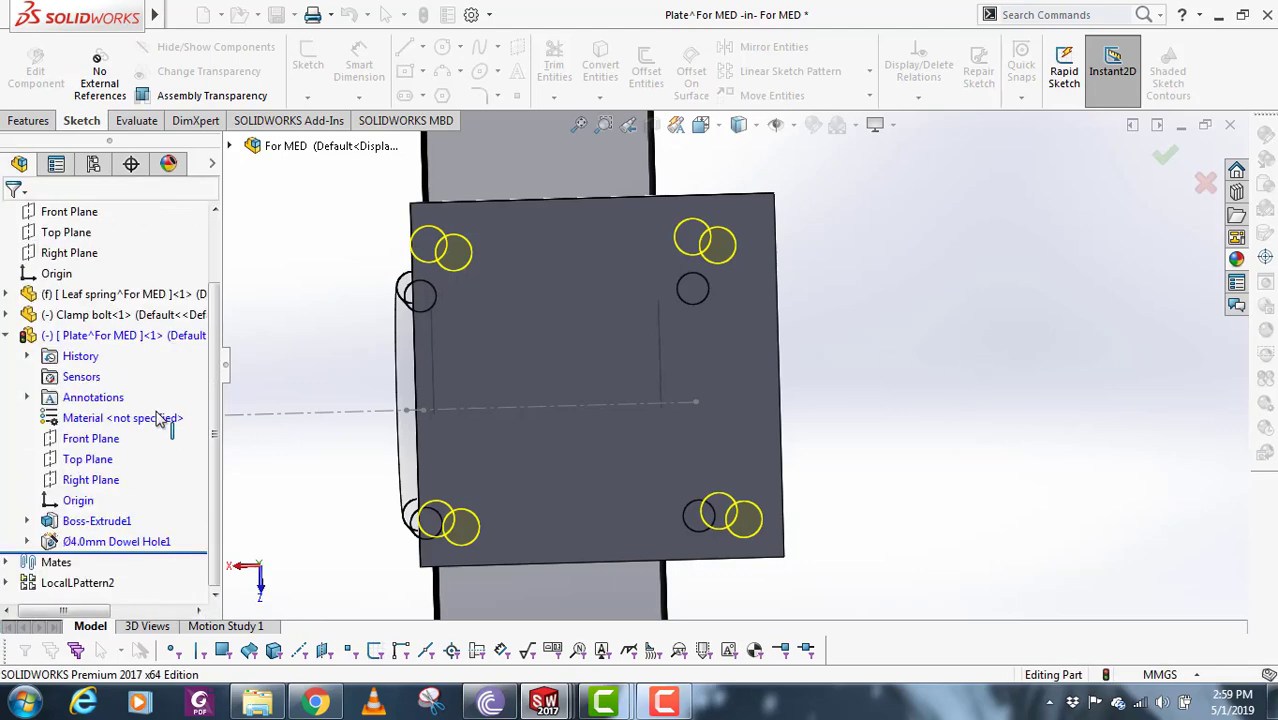
# - Reopen the plate's dowel hole feature for editing and go to its hole positions
pyautogui.click(28, 541)
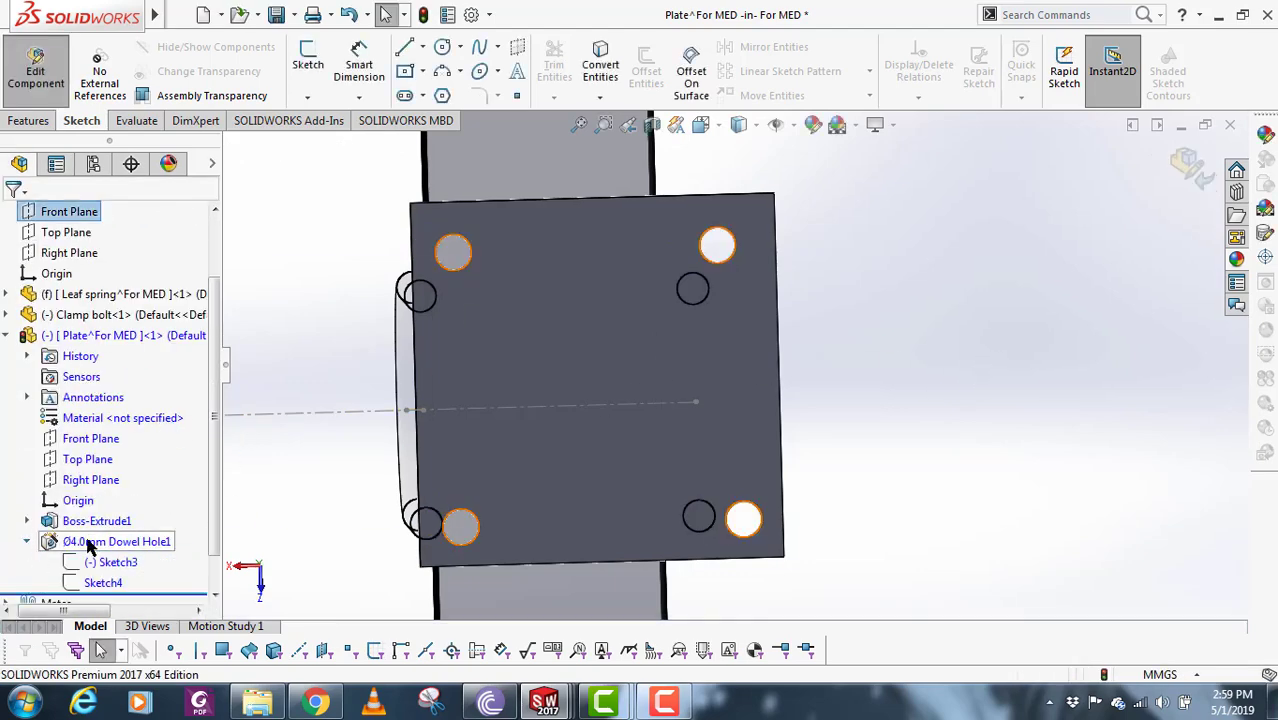
pyautogui.rightClick(100, 542)
pyautogui.click(108, 315)
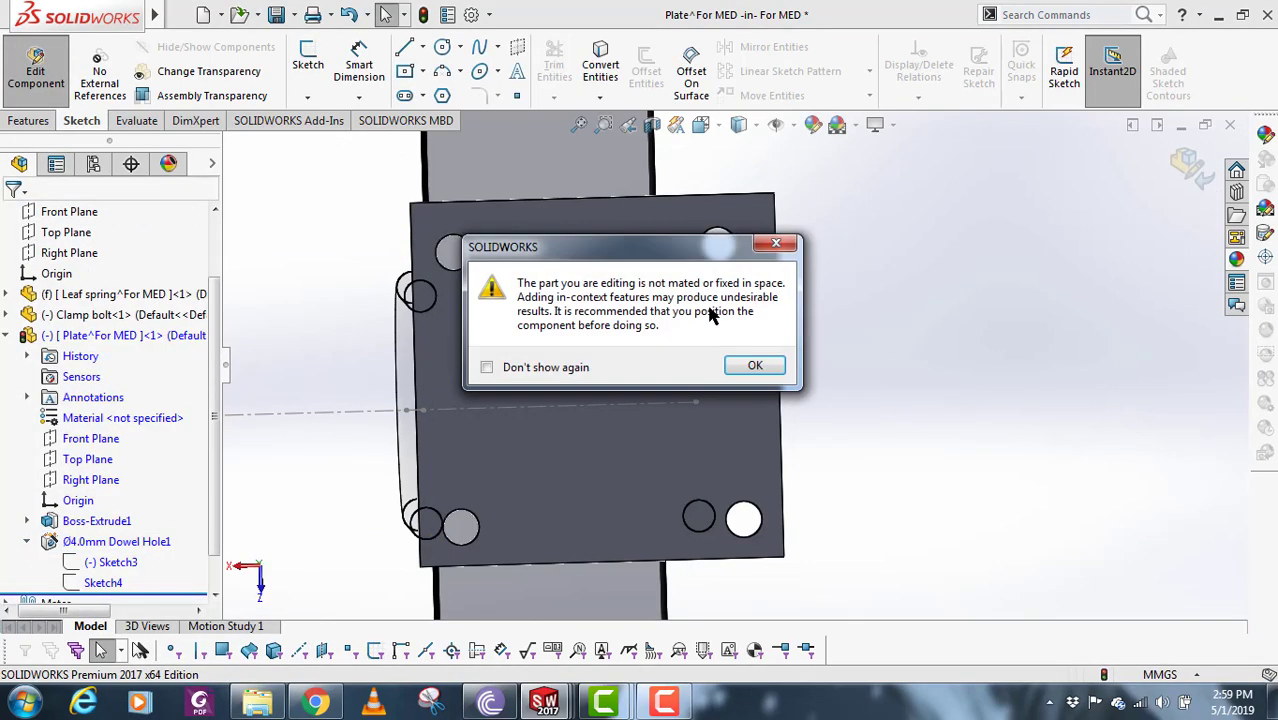
pyautogui.click(755, 366)
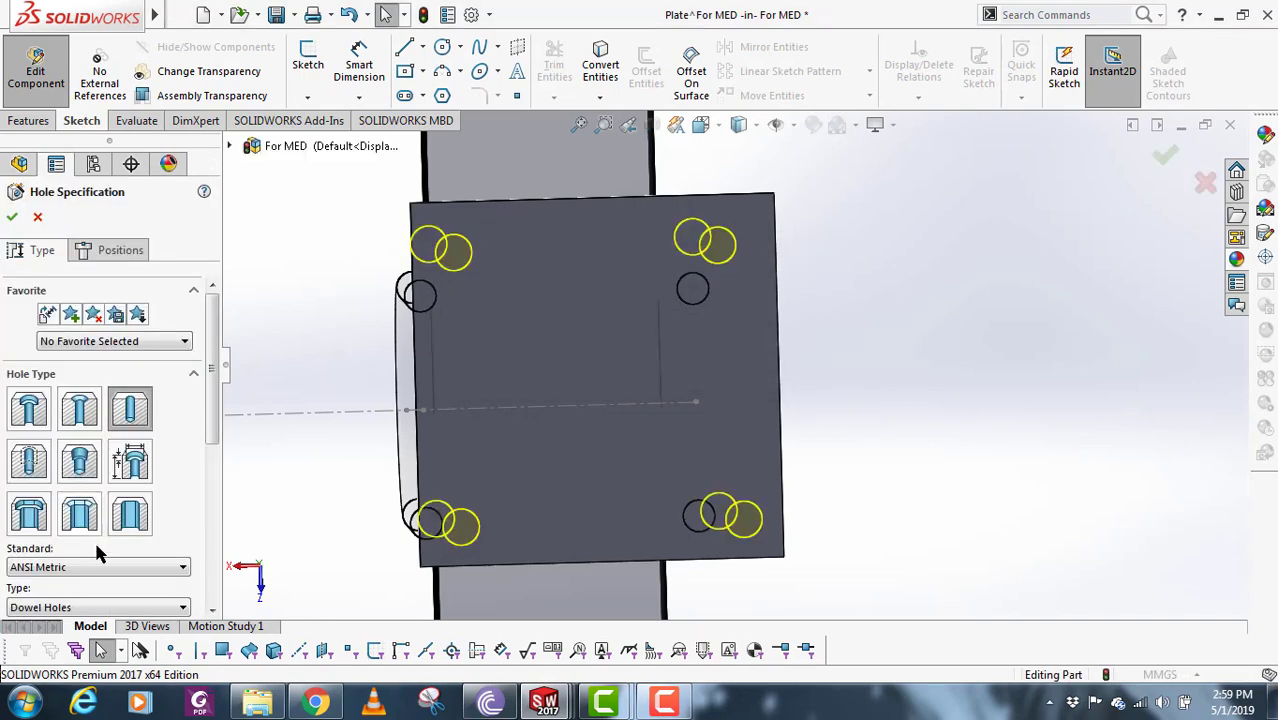
pyautogui.click(113, 252)
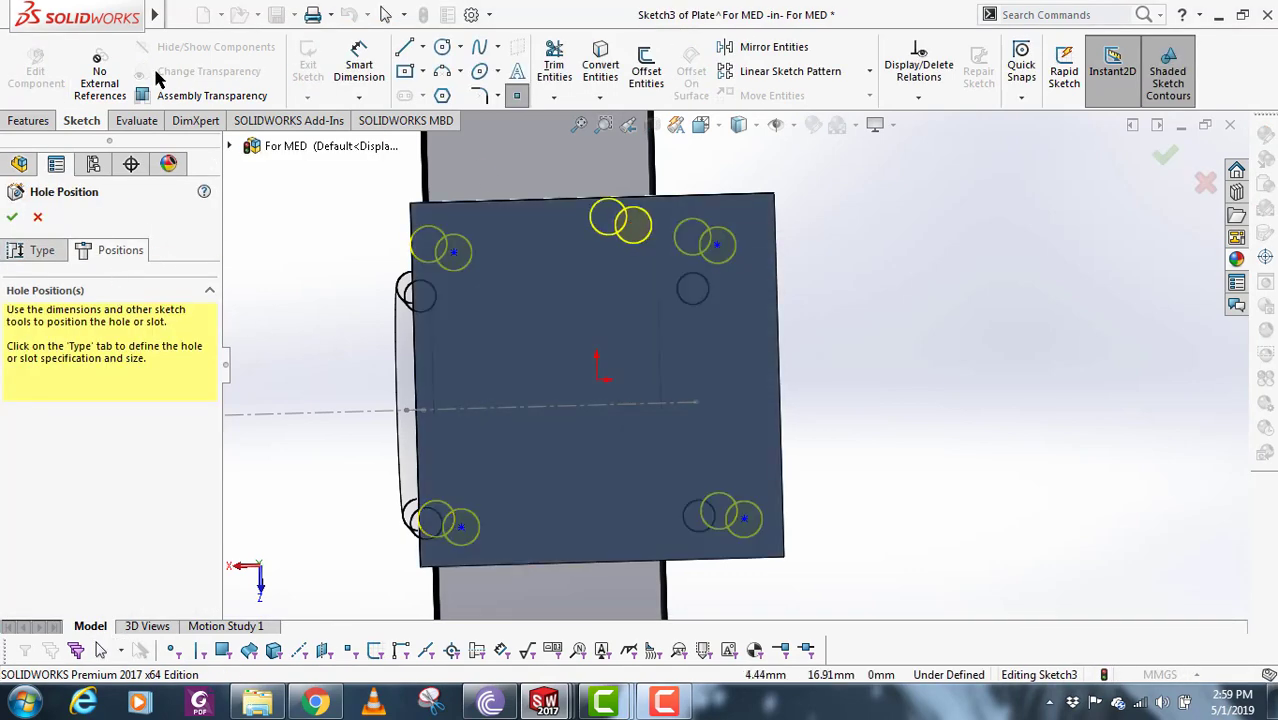
# - Dimension one corner hole's centre point 6 mm from the plate's nearest side edge
pyautogui.click(139, 124)
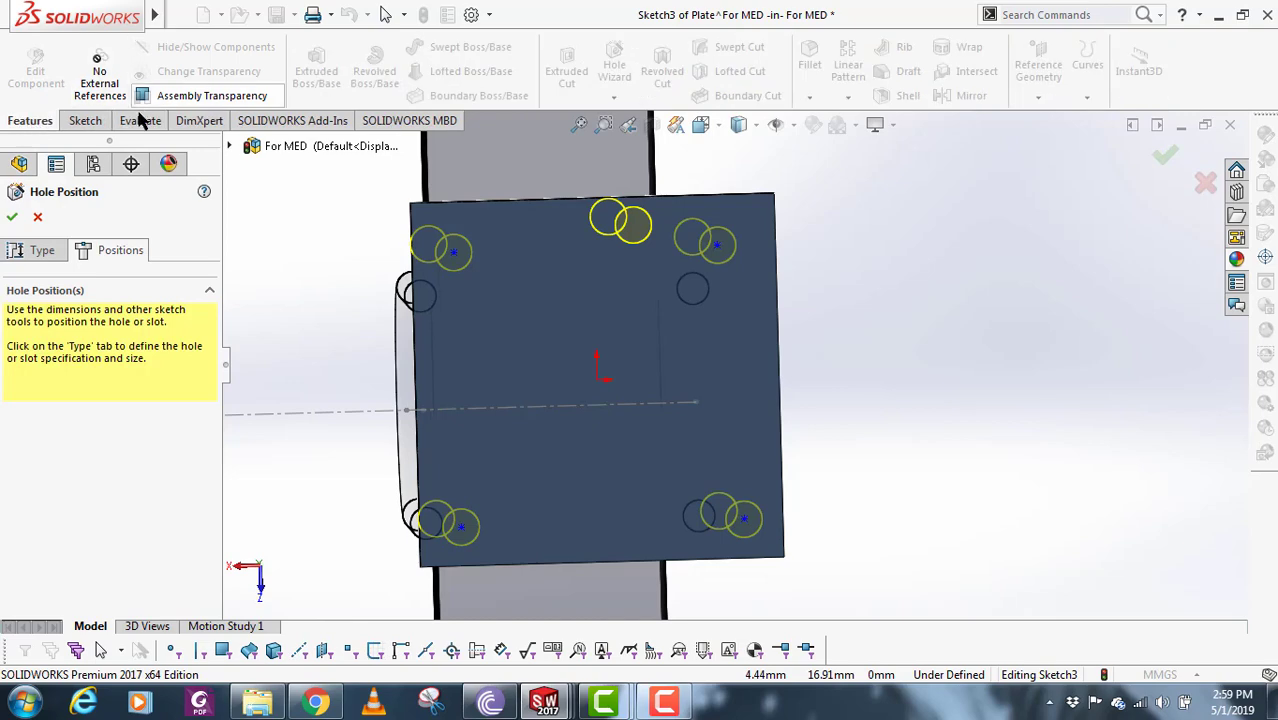
pyautogui.click(88, 120)
pyautogui.click(380, 74)
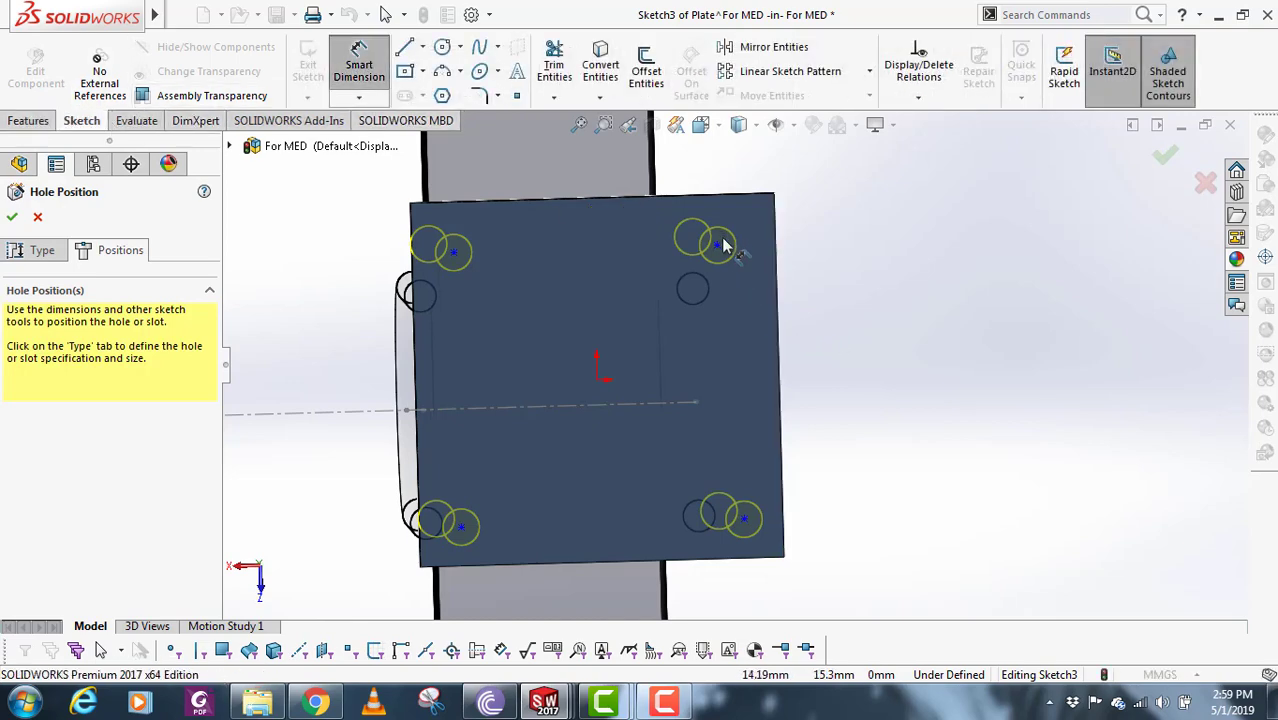
pyautogui.click(717, 246)
pyautogui.click(777, 250)
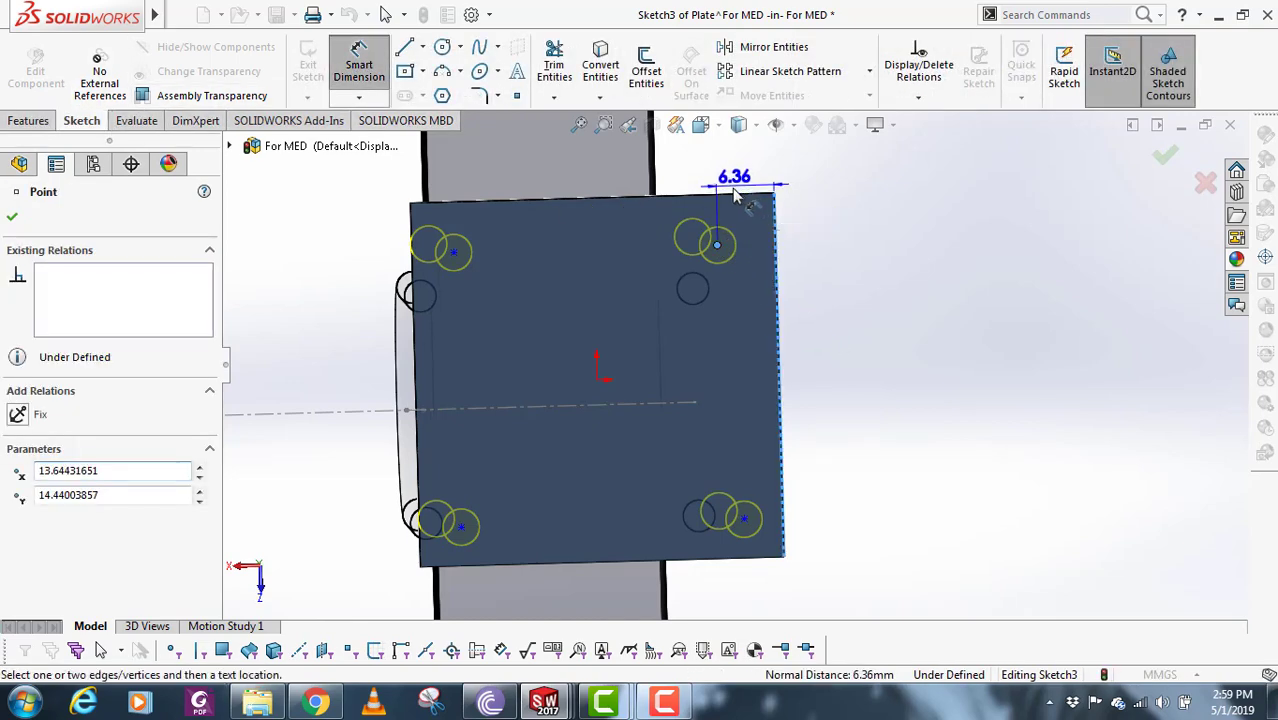
pyautogui.click(835, 270)
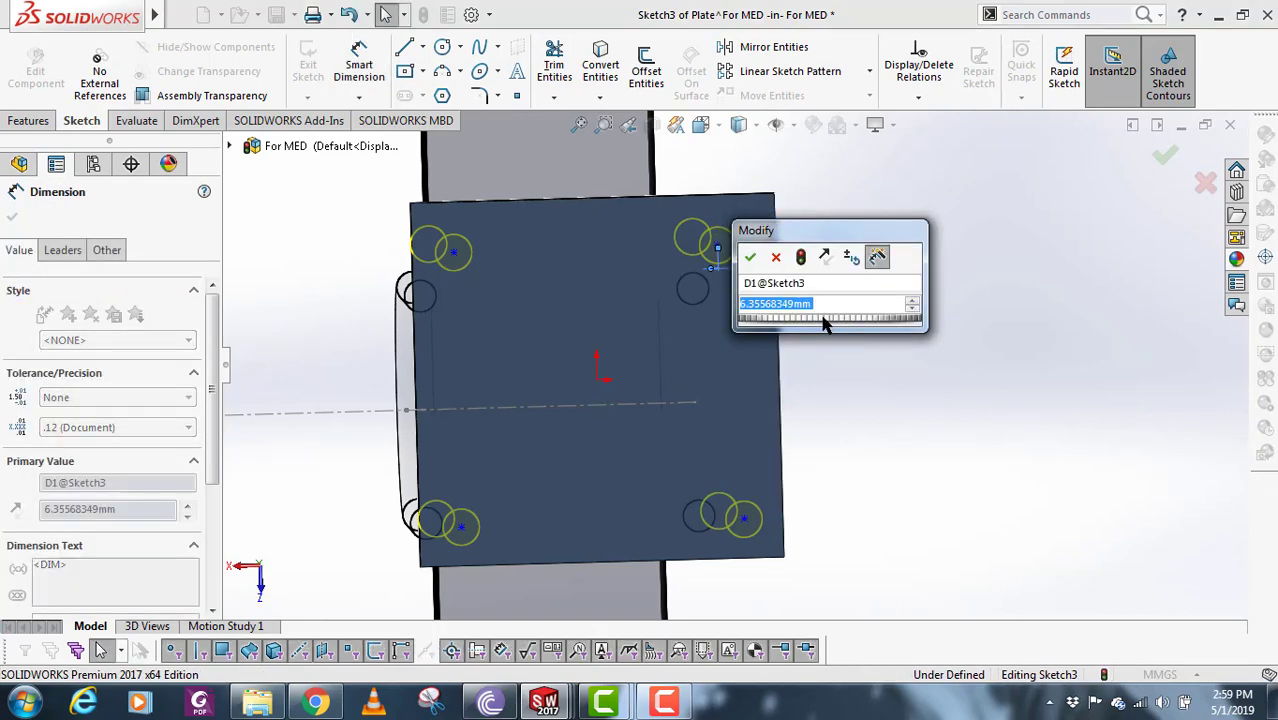
pyautogui.write('6')
pyautogui.press('Return')
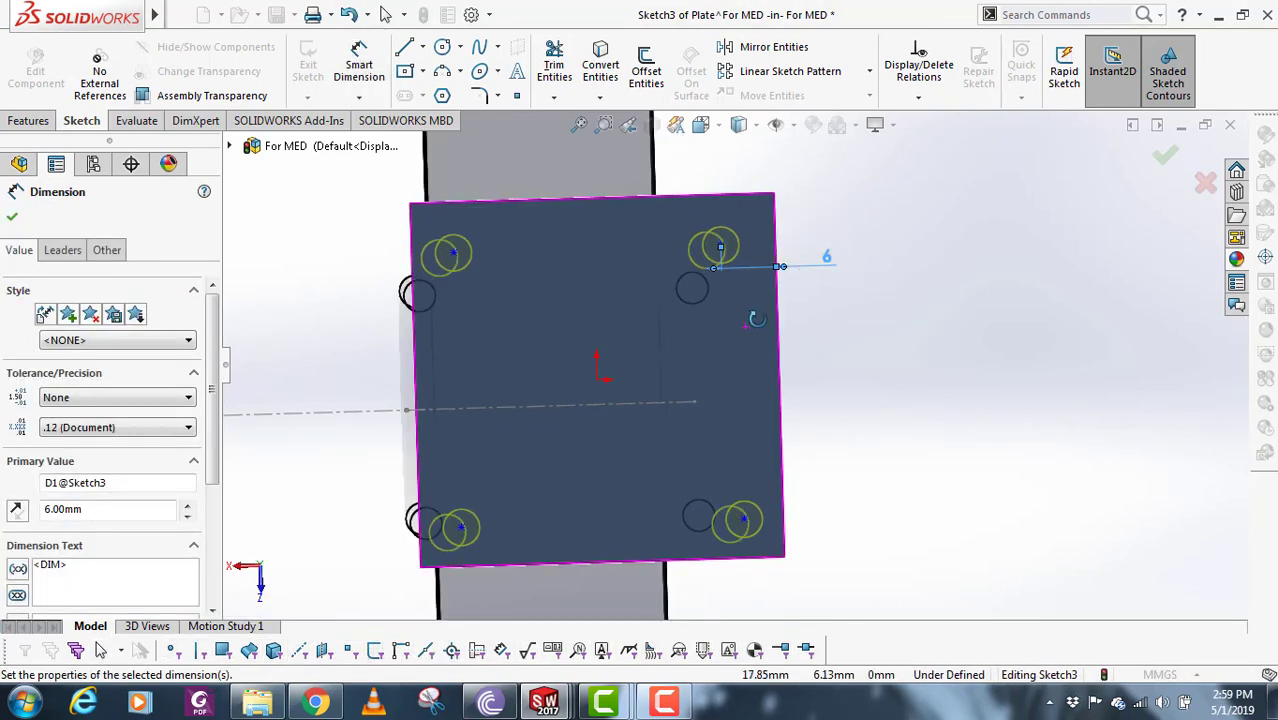
# - Dimension the same hole centre 6 mm from the plate's adjacent end edge and finish editing the hole feature
pyautogui.click(741, 201)
pyautogui.click(723, 247)
pyautogui.click(835, 222)
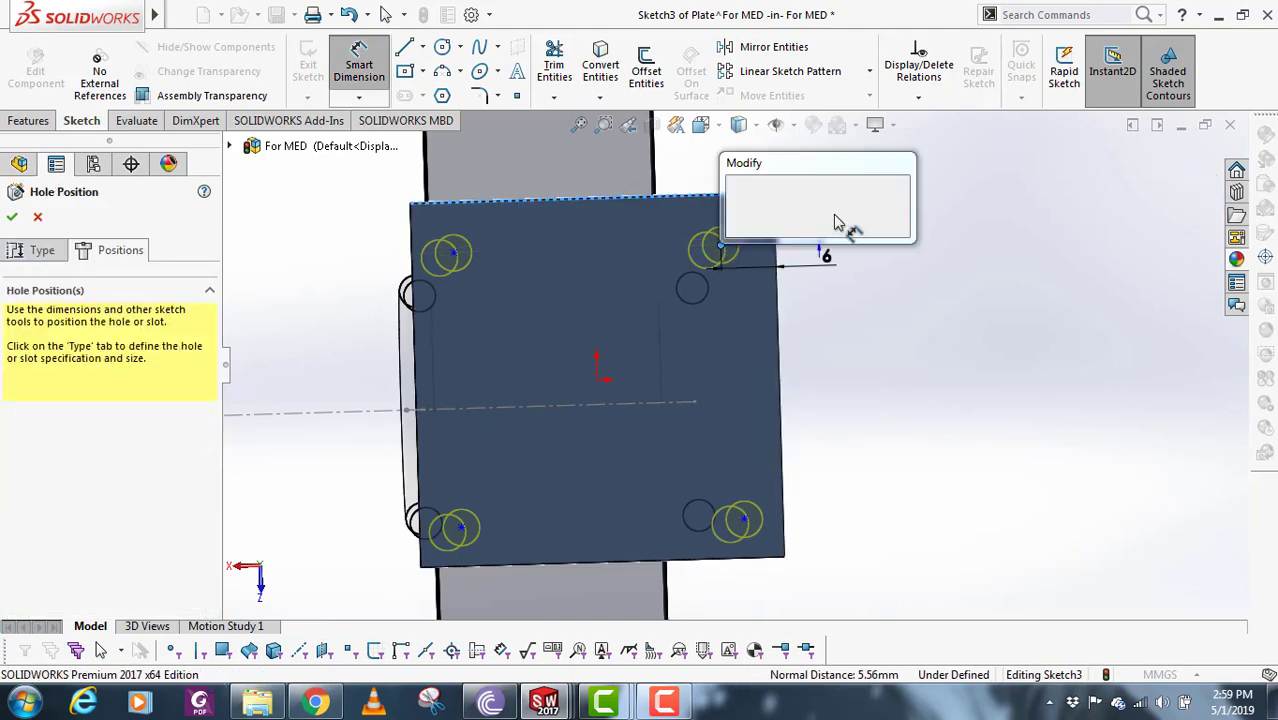
pyautogui.write('6')
pyautogui.press('Return')
pyautogui.press('Escape')
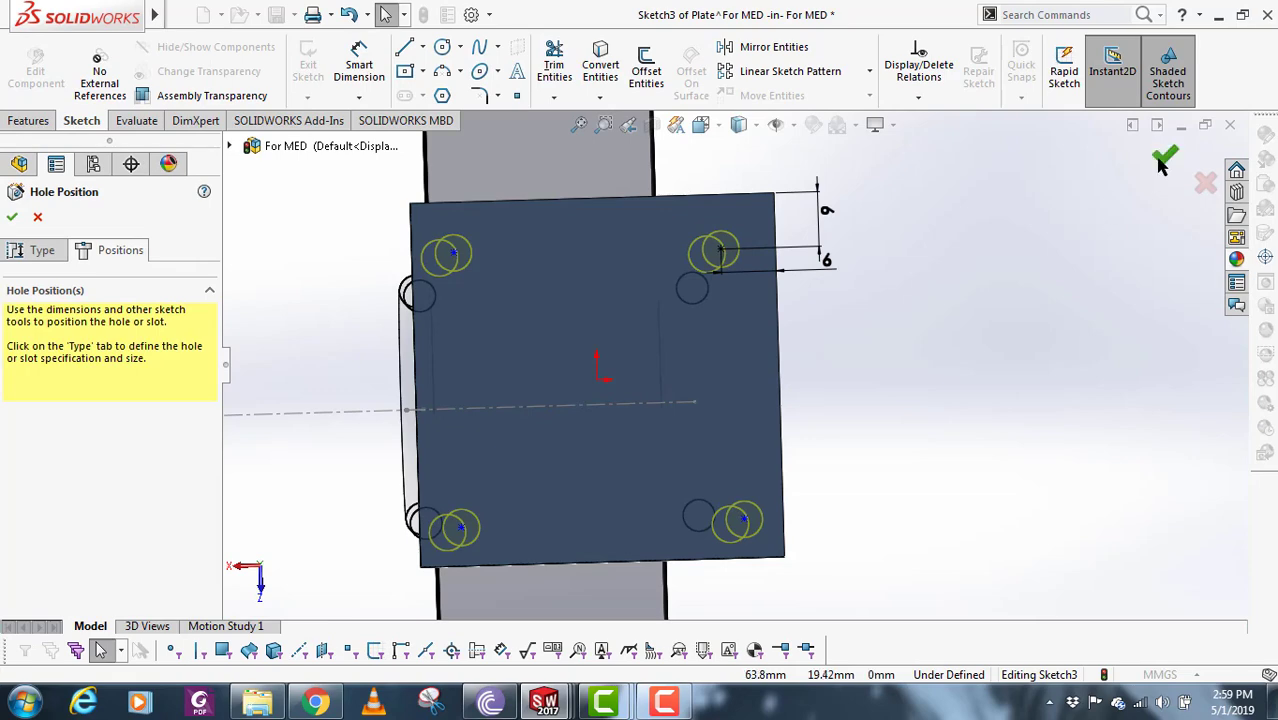
pyautogui.press('Return')
pyautogui.moveTo(810, 284); pyautogui.dragTo(845, 302, button='middle')
pyautogui.click(855, 305)
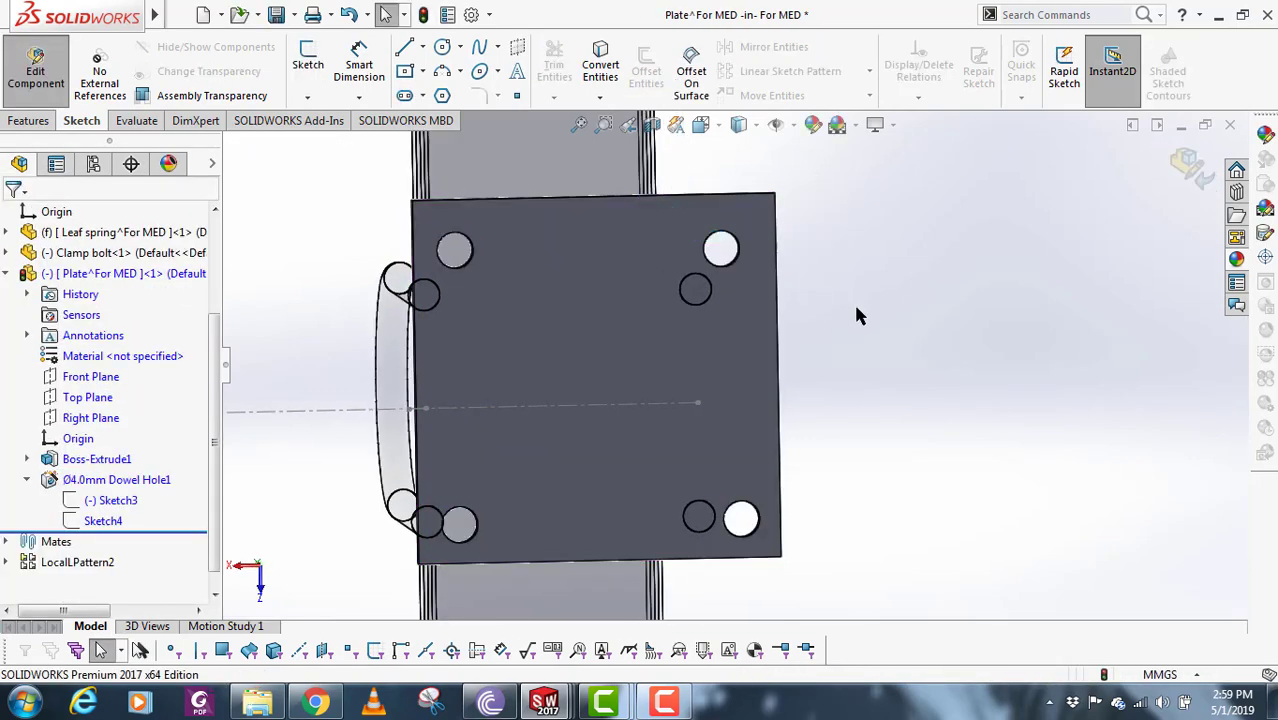
pyautogui.doubleClick(1220, 80)
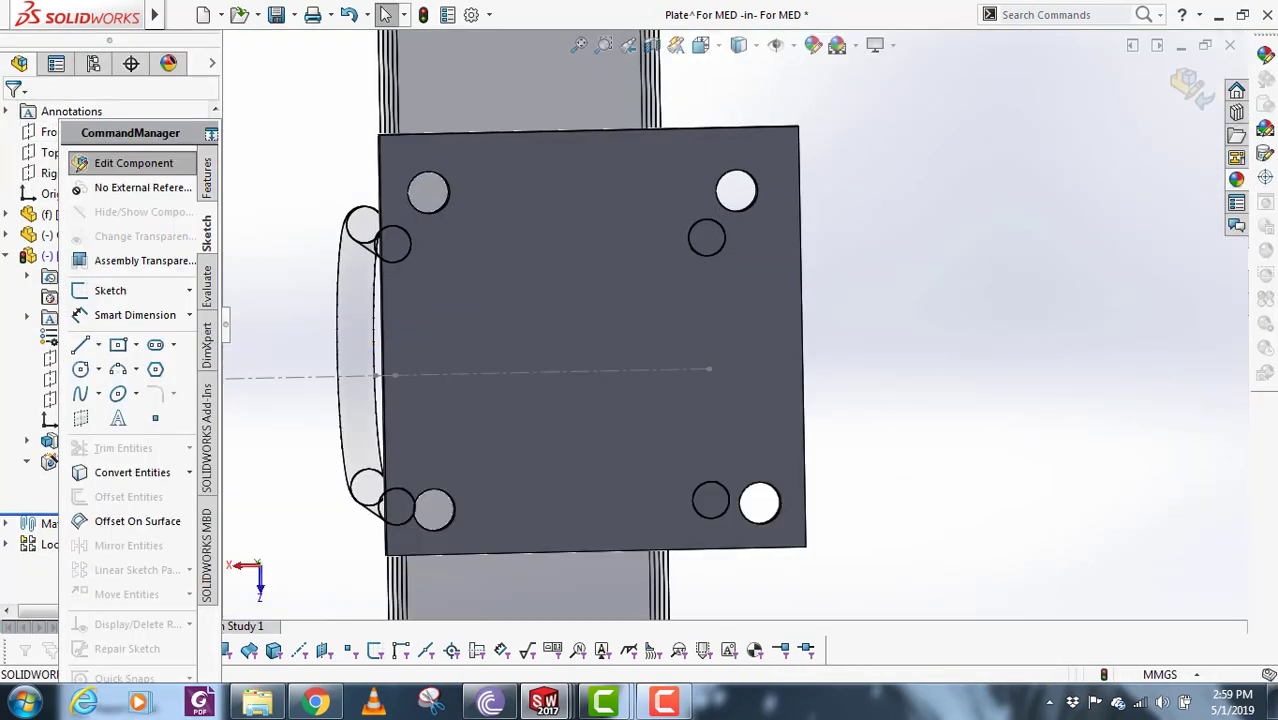
pyautogui.click(1218, 14)
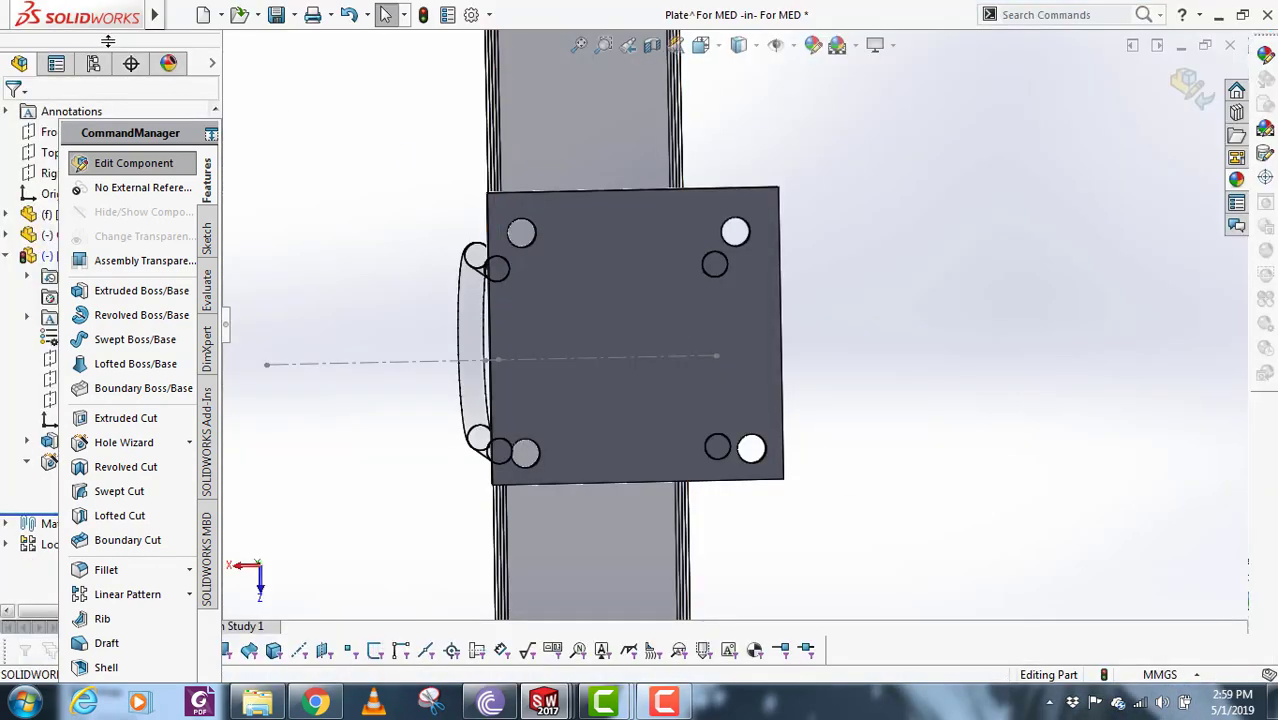
pyautogui.moveTo(108, 40); pyautogui.dragTo(381, 16)
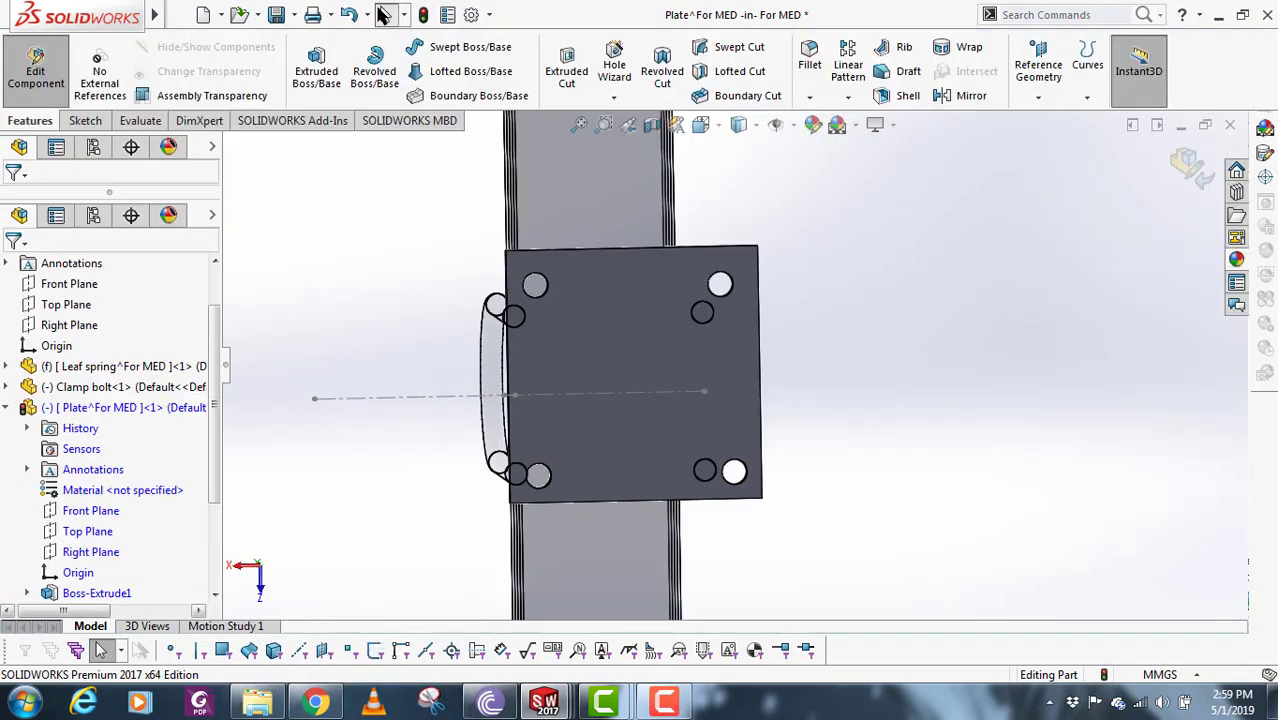
# - Return to editing the assembly and move the plate so its holes sit close to the clamp bolt ends
pyautogui.scroll(2, 743, 345)
pyautogui.scroll(-1, 709, 386)
pyautogui.moveTo(709, 386); pyautogui.dragTo(696, 374, button='middle')
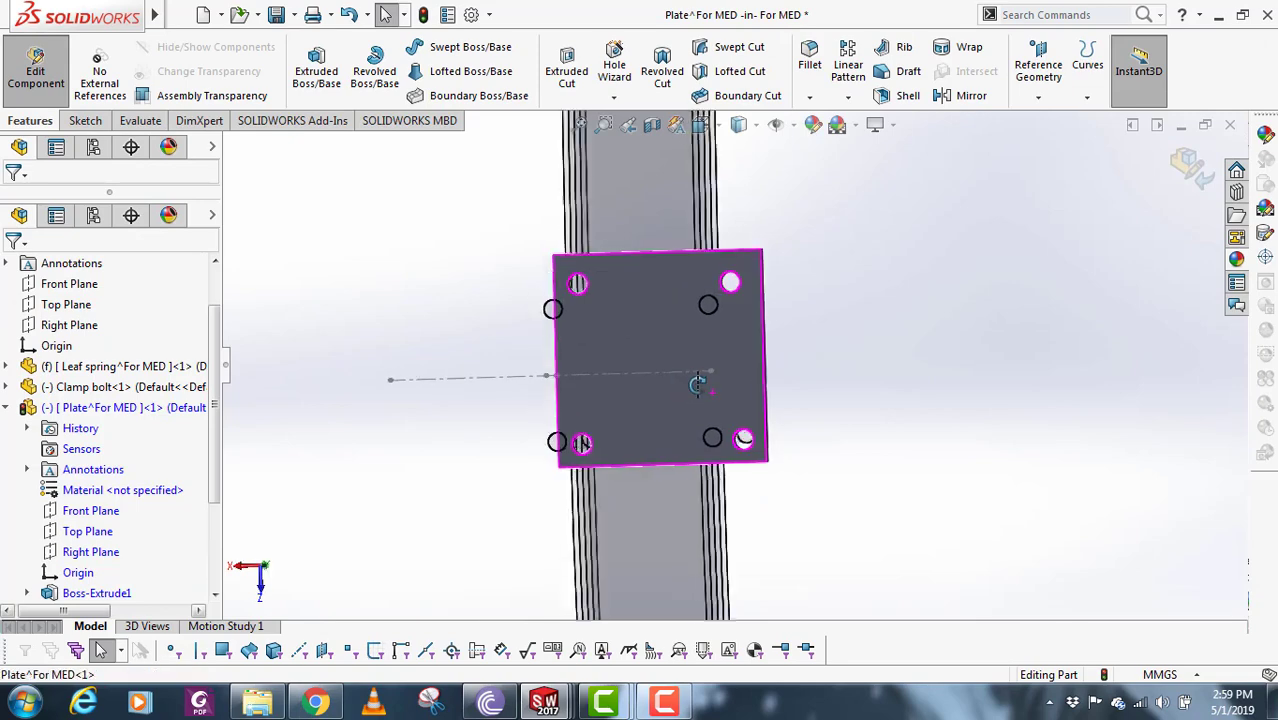
pyautogui.click(1183, 168)
pyautogui.click(427, 65)
pyautogui.click(646, 341)
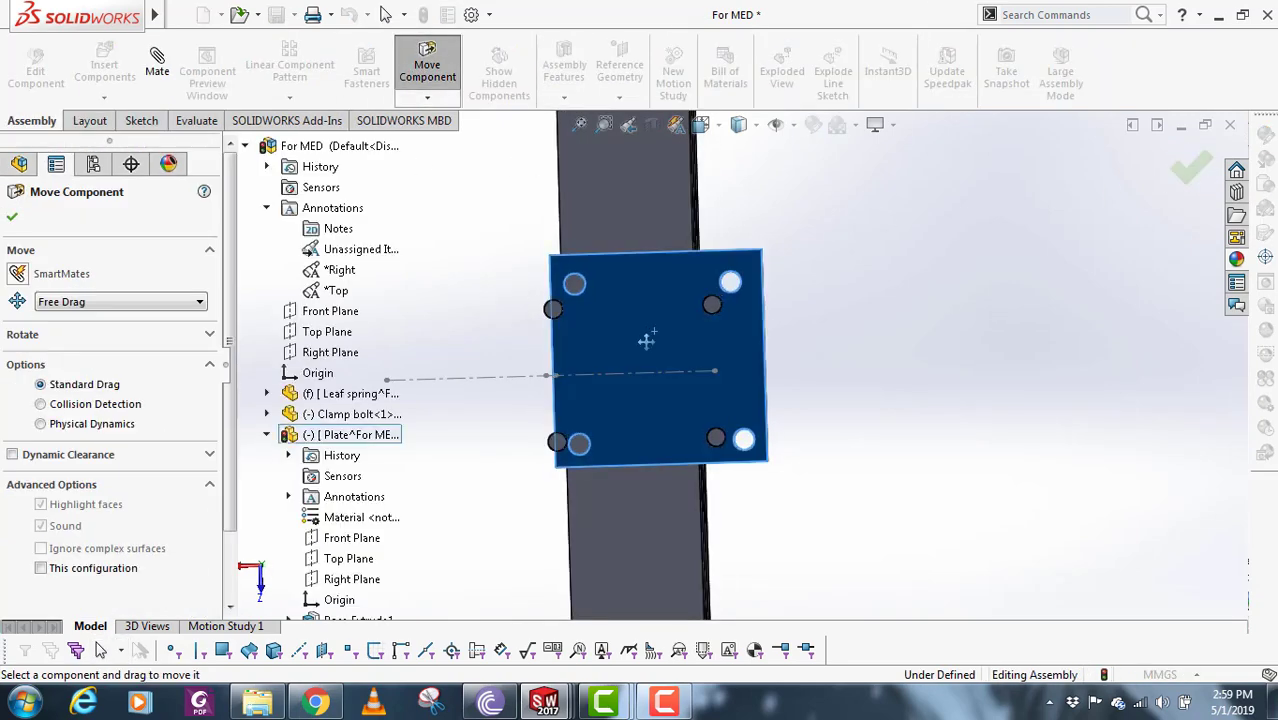
pyautogui.moveTo(646, 341)
pyautogui.mouseDown()
pyautogui.moveTo(631, 354)
pyautogui.moveTo(645, 352)
pyautogui.mouseUp()
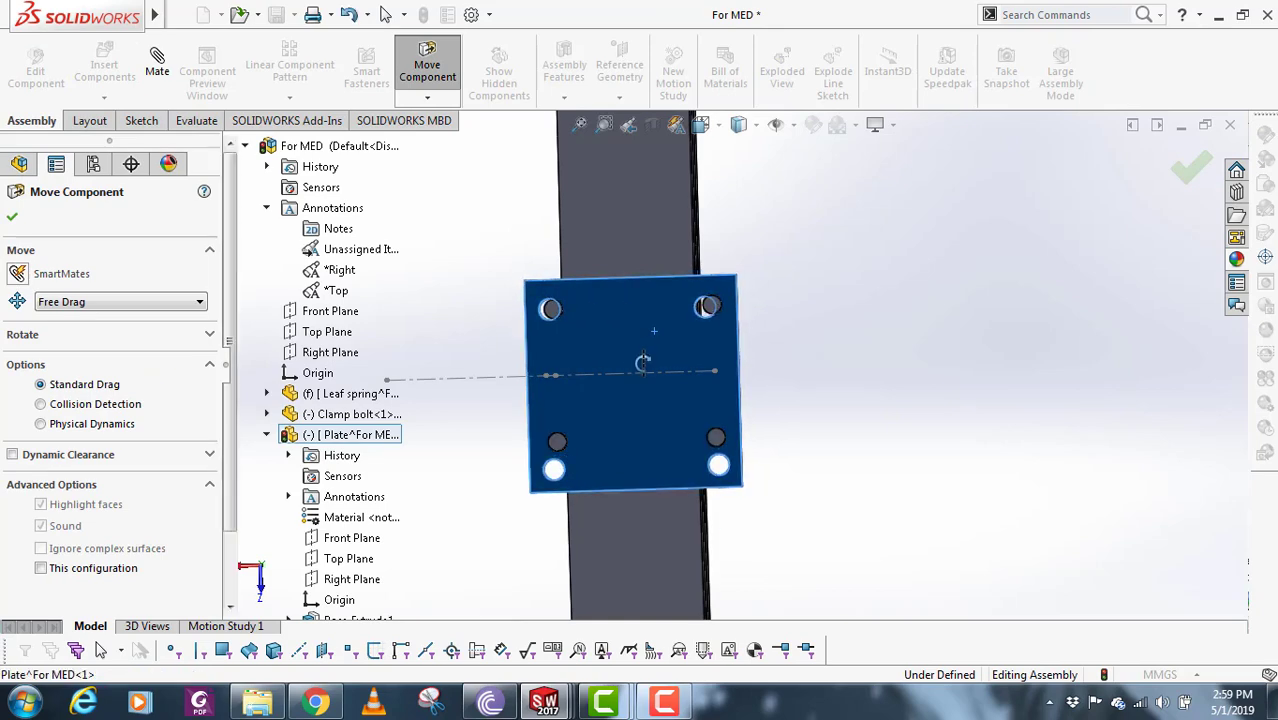
pyautogui.moveTo(645, 352); pyautogui.dragTo(655, 354, button='middle')
pyautogui.press('Escape')
pyautogui.scroll(-2, 648, 383)
pyautogui.scroll(-2, 722, 255)
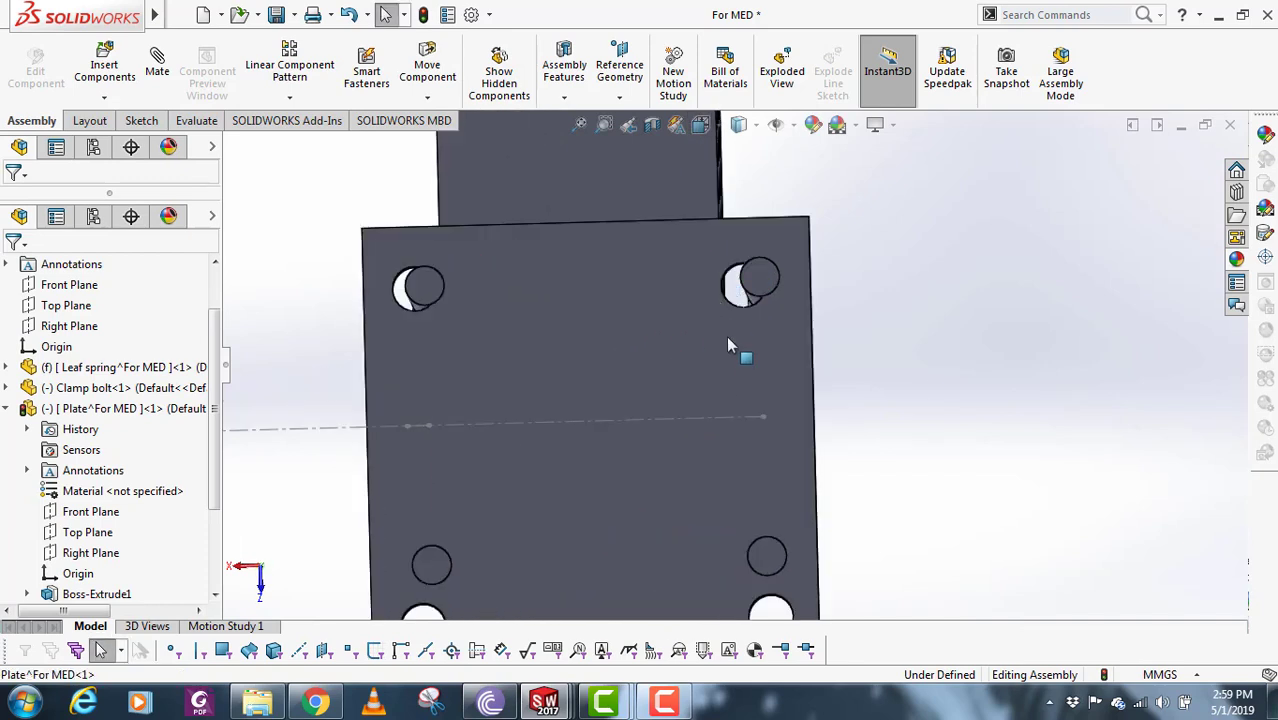
pyautogui.scroll(4, 733, 365)
pyautogui.scroll(-3, 730, 360)
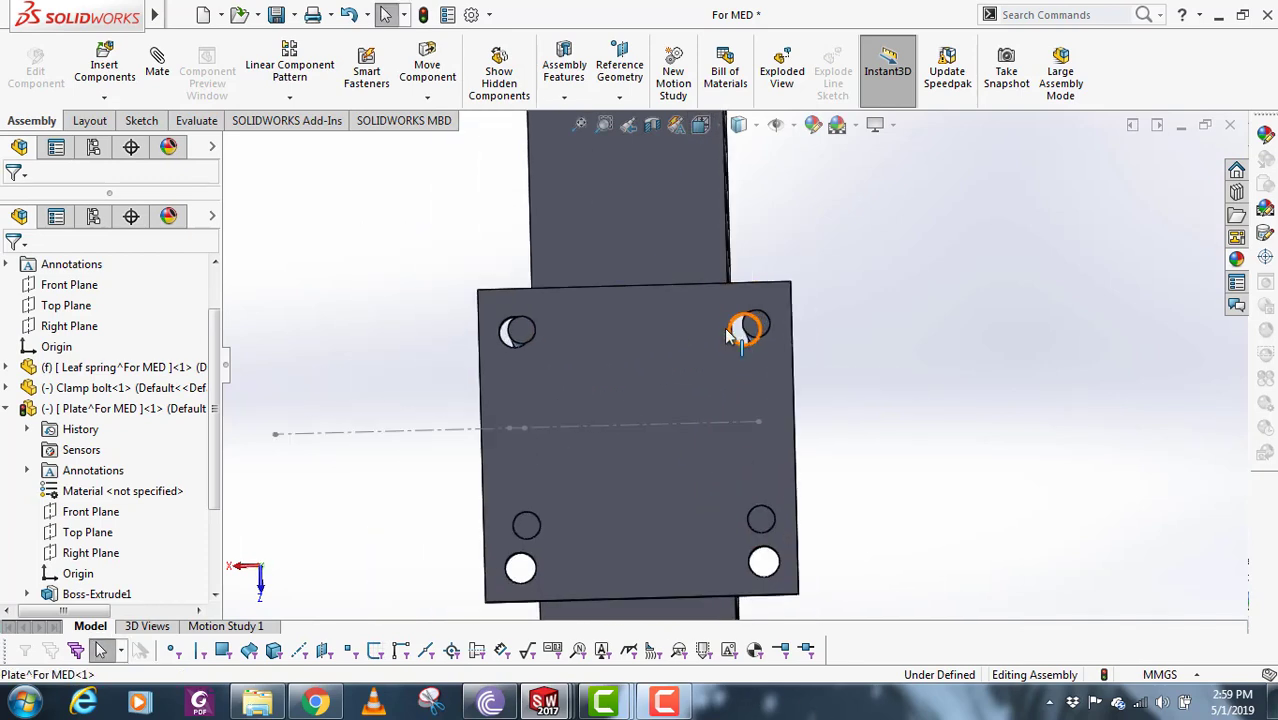
# - Move the plate freely along the spring to bring its four holes closer to the clamp bolt ends
pyautogui.scroll(2, 740, 380)
pyautogui.scroll(2, 714, 442)
pyautogui.scroll(-2, 727, 462)
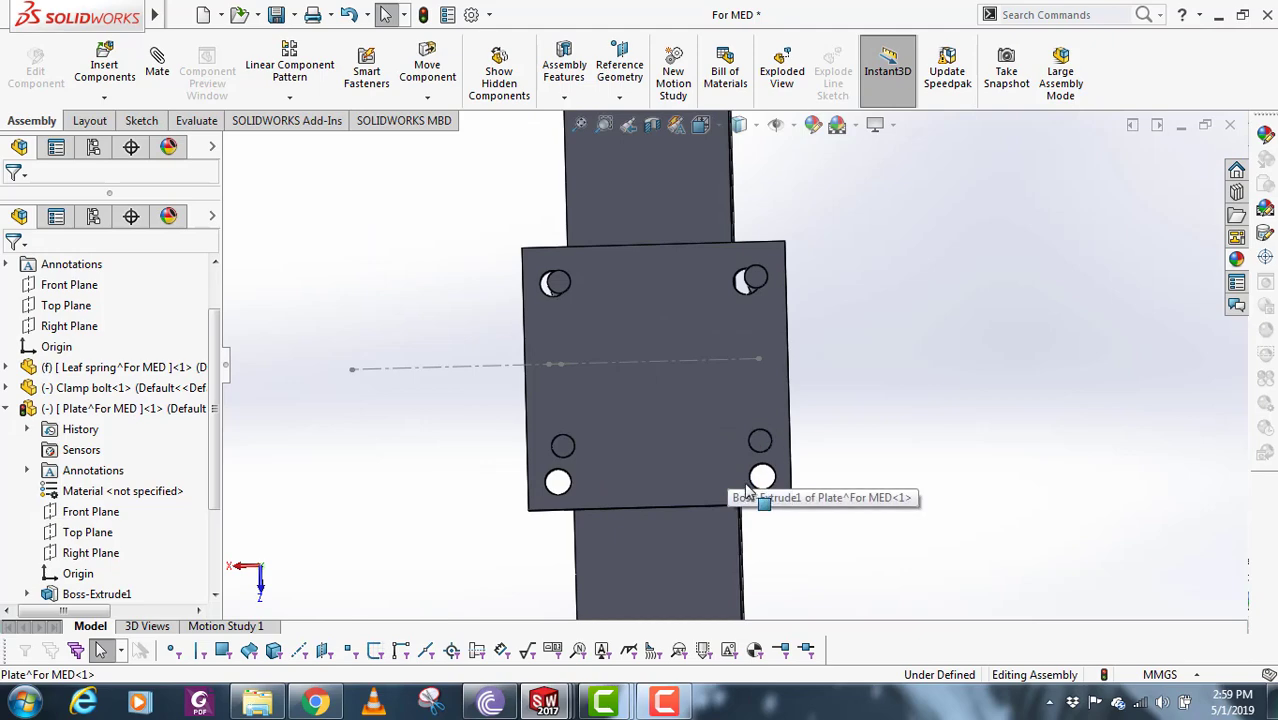
pyautogui.click(427, 70)
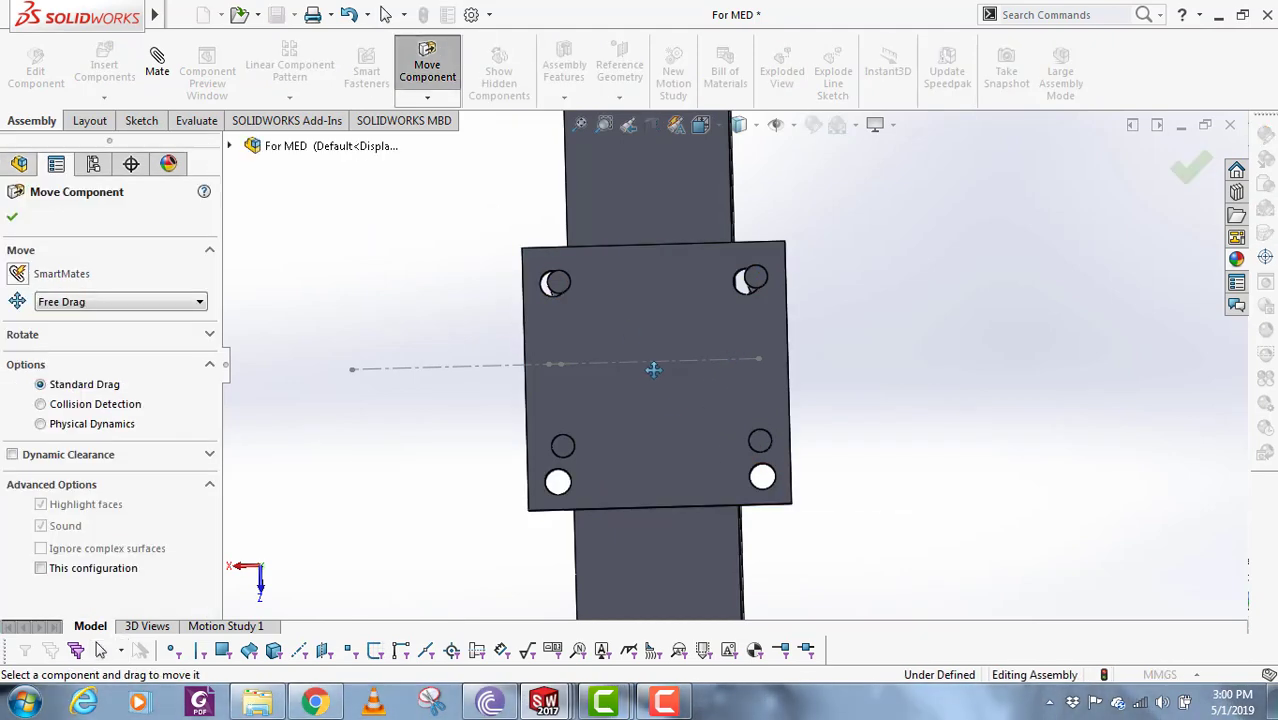
pyautogui.moveTo(674, 406); pyautogui.dragTo(676, 392)
pyautogui.press('Escape')
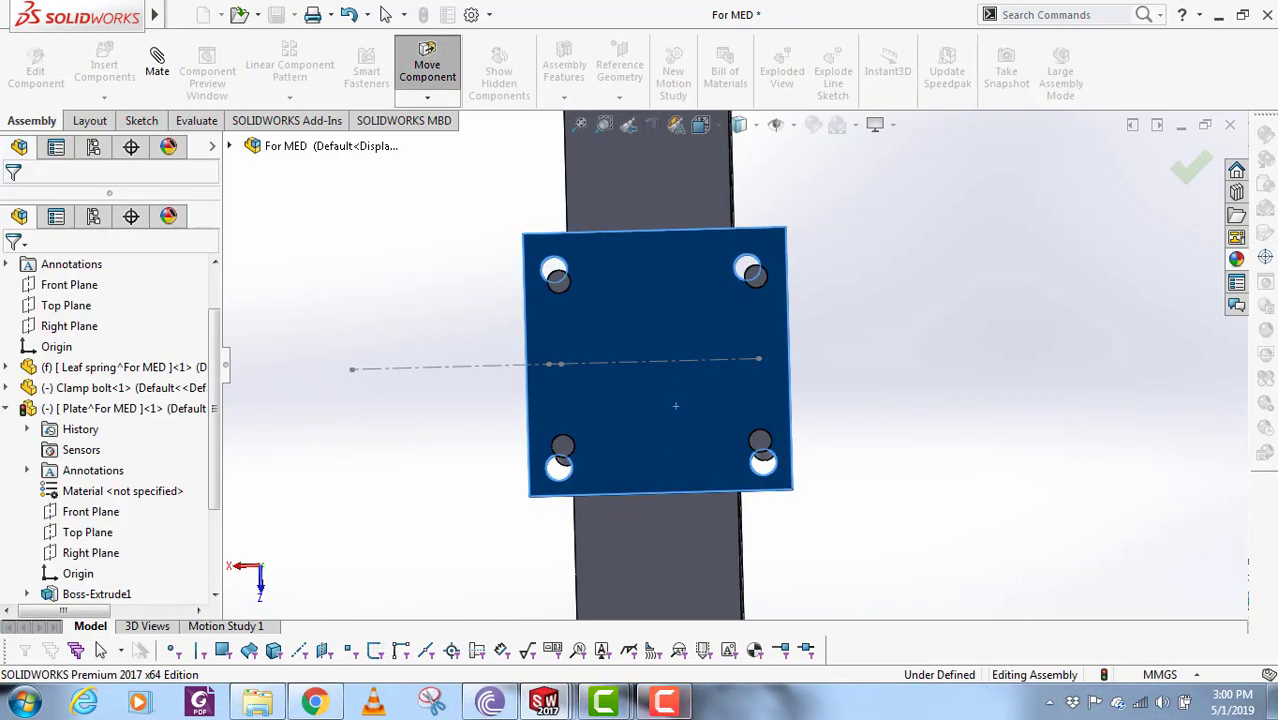
pyautogui.click(671, 702)
pyautogui.click(1189, 613)
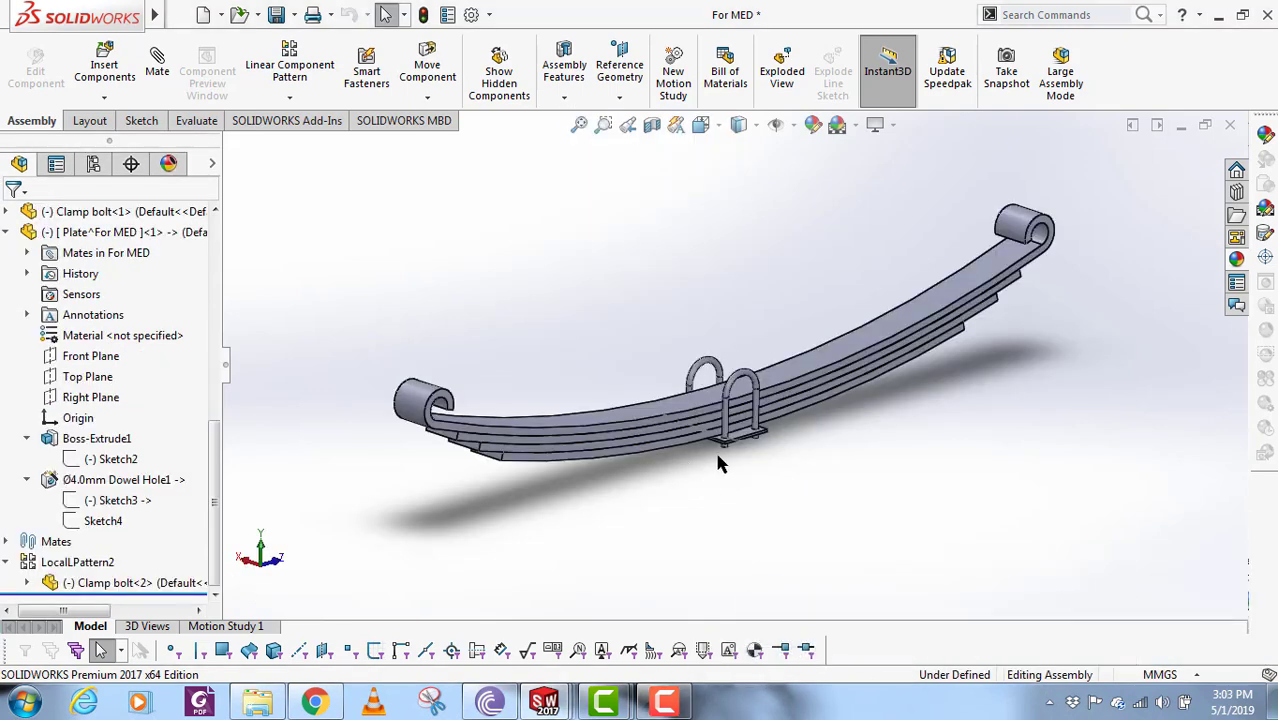
# - Start a linear component pattern of the plate with two instances, using the clamp bolt's straight leg face as the direction
pyautogui.scroll(-5, 730, 440)
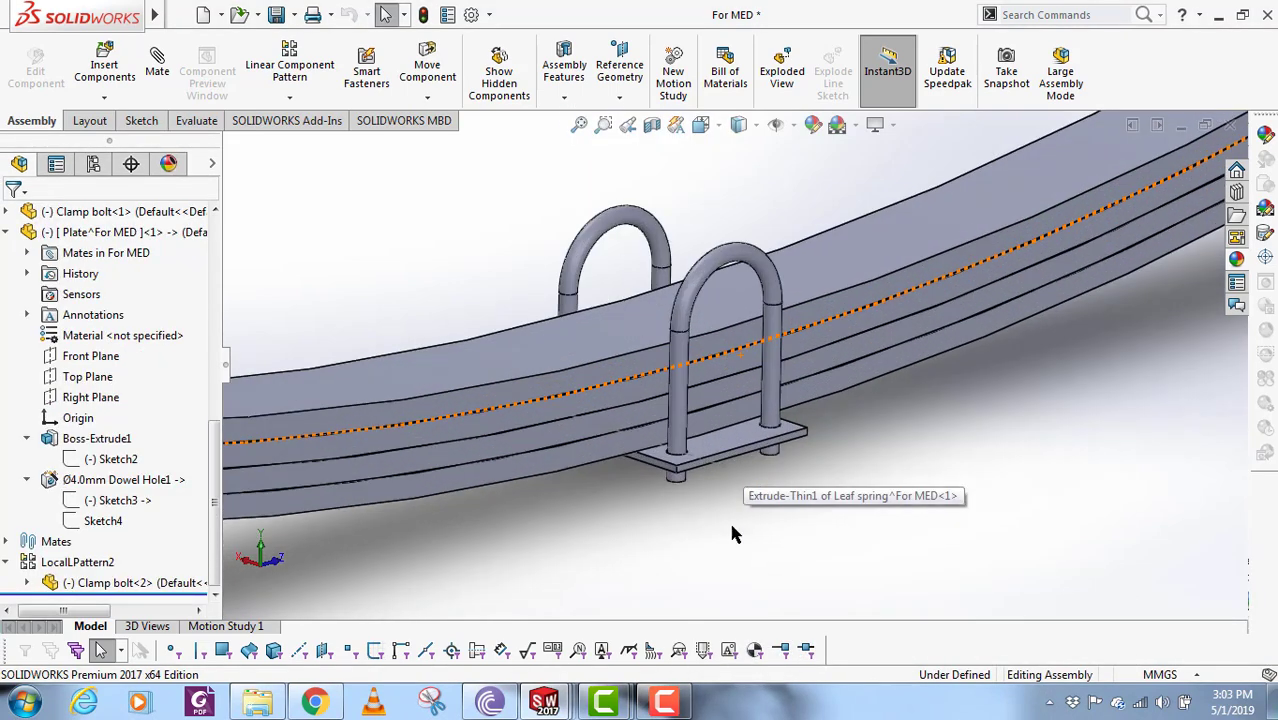
pyautogui.moveTo(735, 480)
pyautogui.mouseDown(button='middle')
pyautogui.moveTo(739, 254)
pyautogui.moveTo(748, 479)
pyautogui.moveTo(717, 400)
pyautogui.mouseUp(button='middle')
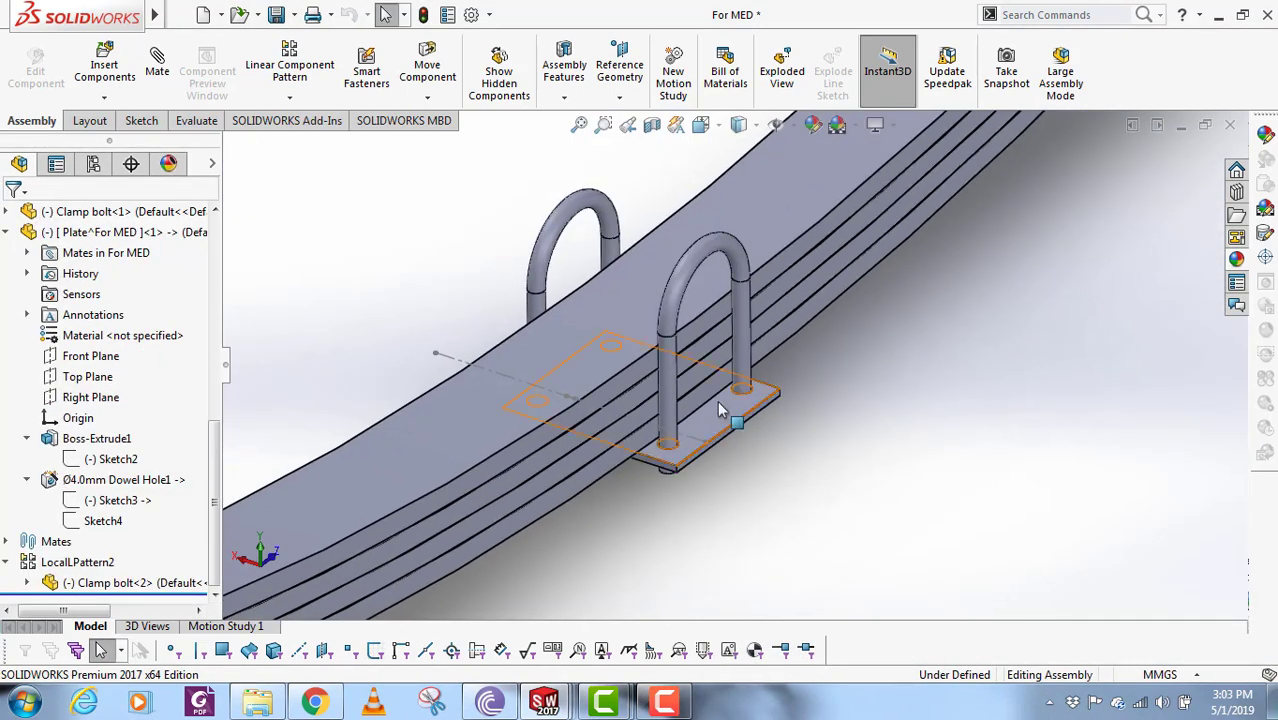
pyautogui.click(717, 400)
pyautogui.click(30, 233)
pyautogui.click(5, 232)
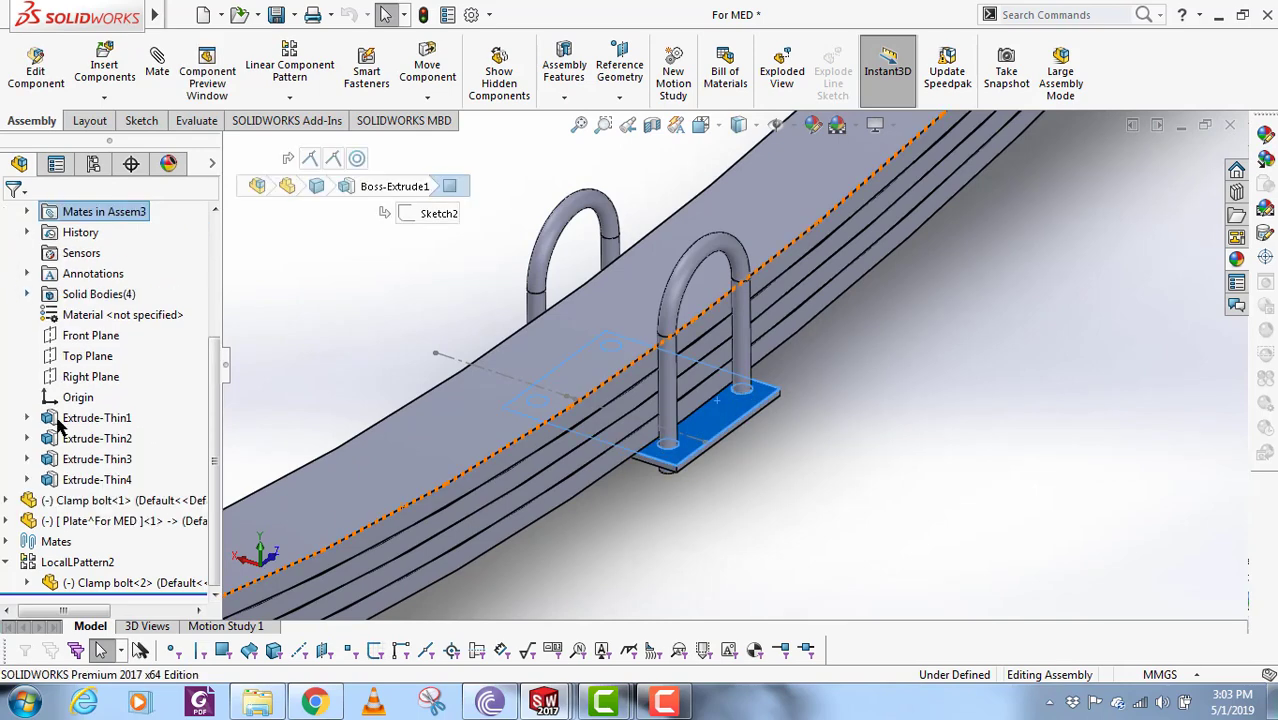
pyautogui.click(290, 80)
pyautogui.moveTo(670, 430); pyautogui.dragTo(674, 462, button='middle')
pyautogui.scroll(-3, 670, 450)
pyautogui.click(633, 418)
pyautogui.scroll(5, 742, 503)
pyautogui.scroll(-3, 688, 408)
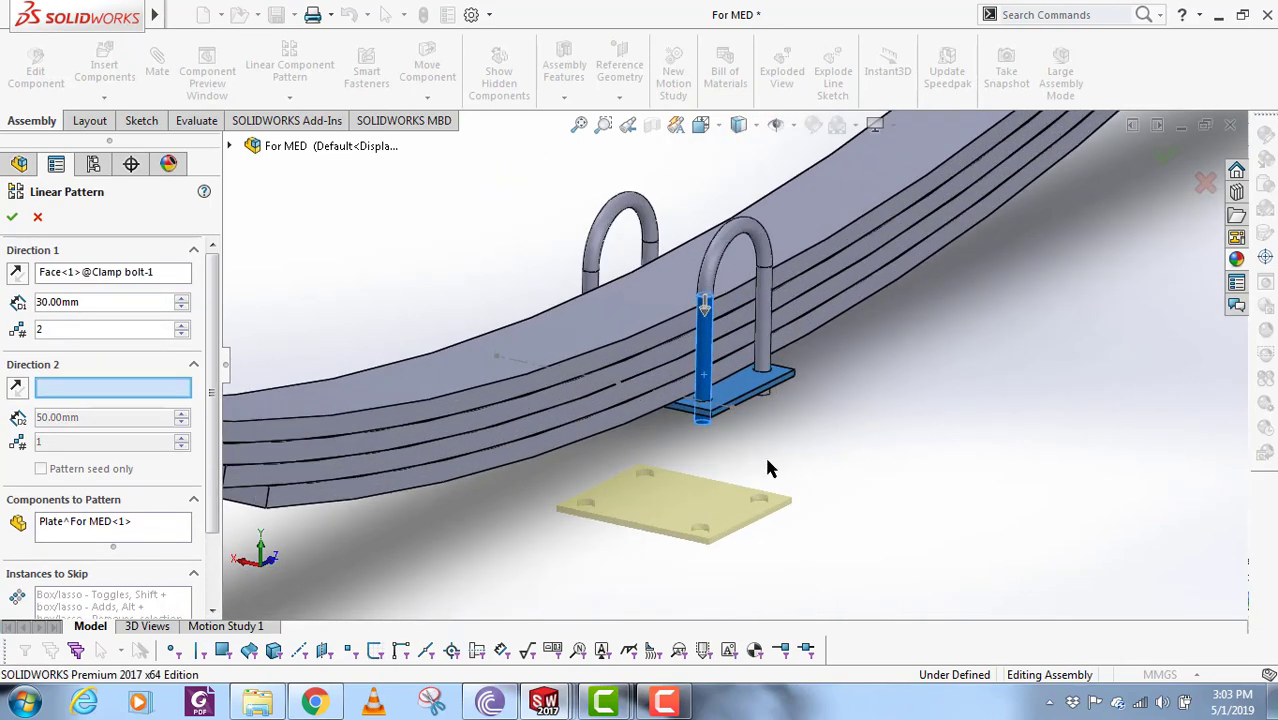
pyautogui.moveTo(768, 468); pyautogui.dragTo(736, 474, button='middle')
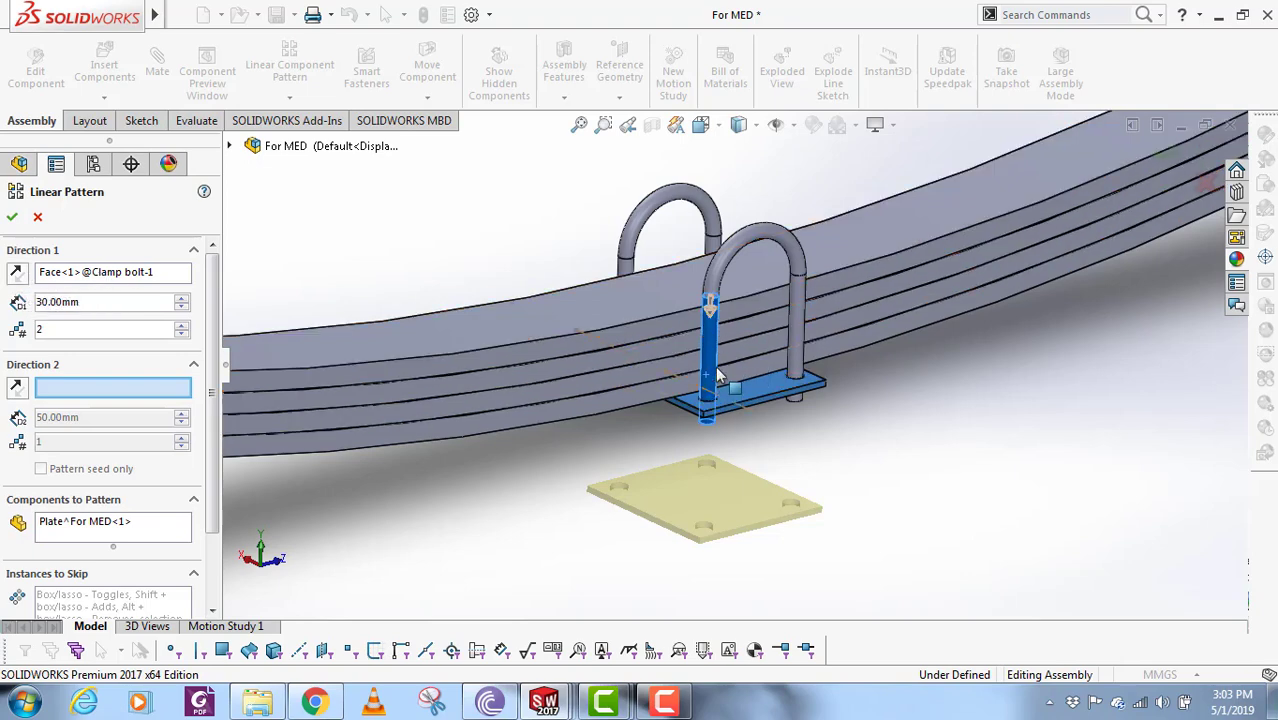
# - Reverse the pattern direction so the copy goes upward, set the spacing to 23 mm and create the pattern
pyautogui.click(18, 279)
pyautogui.moveTo(704, 423); pyautogui.dragTo(694, 351, button='middle')
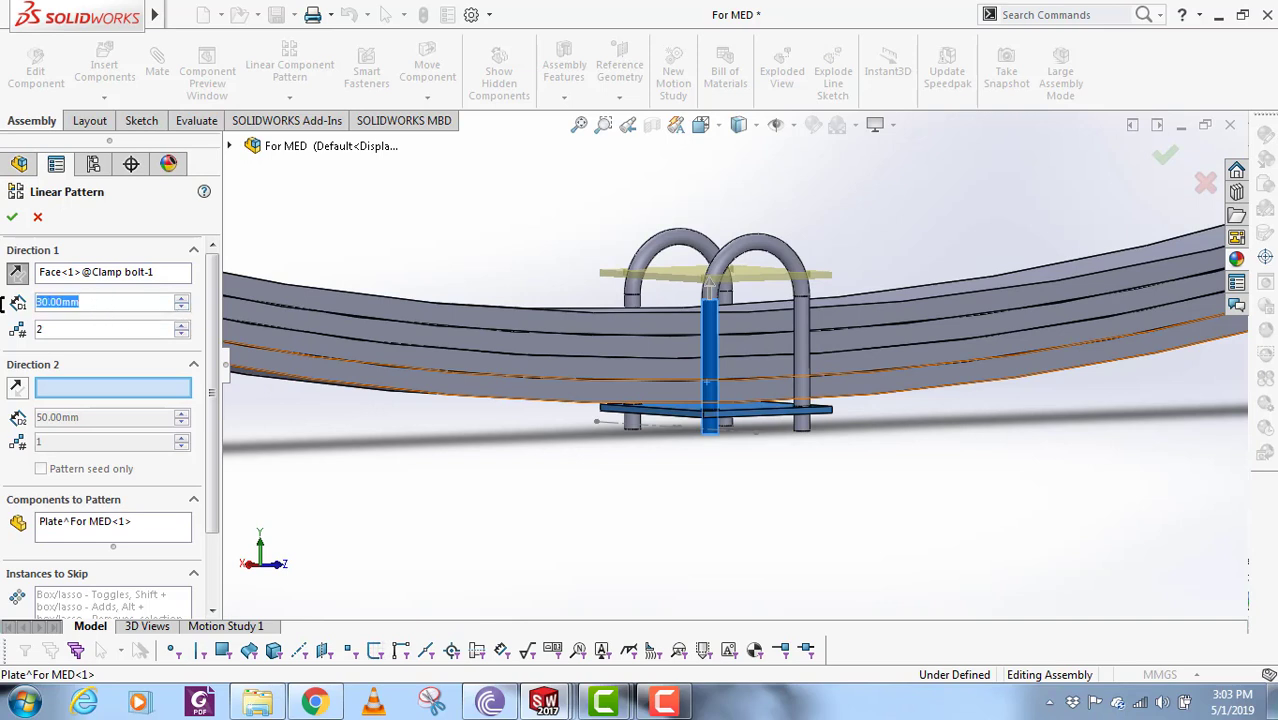
pyautogui.write('20')
pyautogui.press('Return')
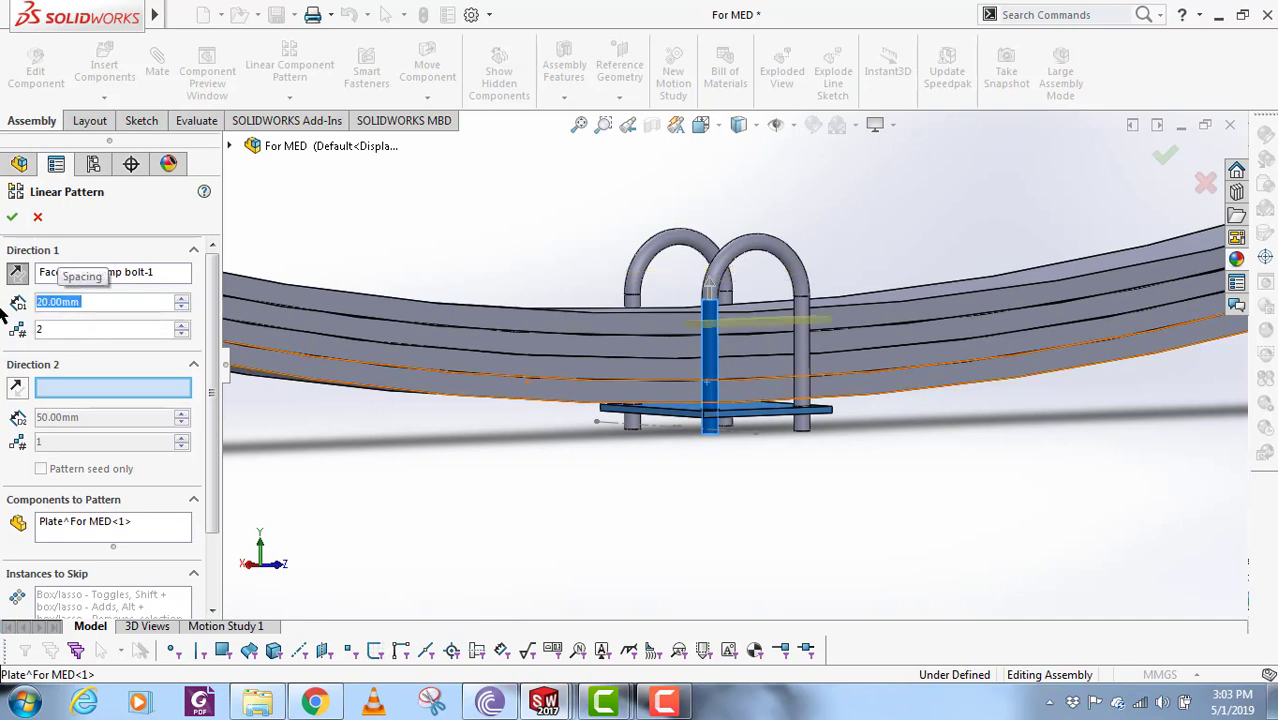
pyautogui.write('25')
pyautogui.press('Return')
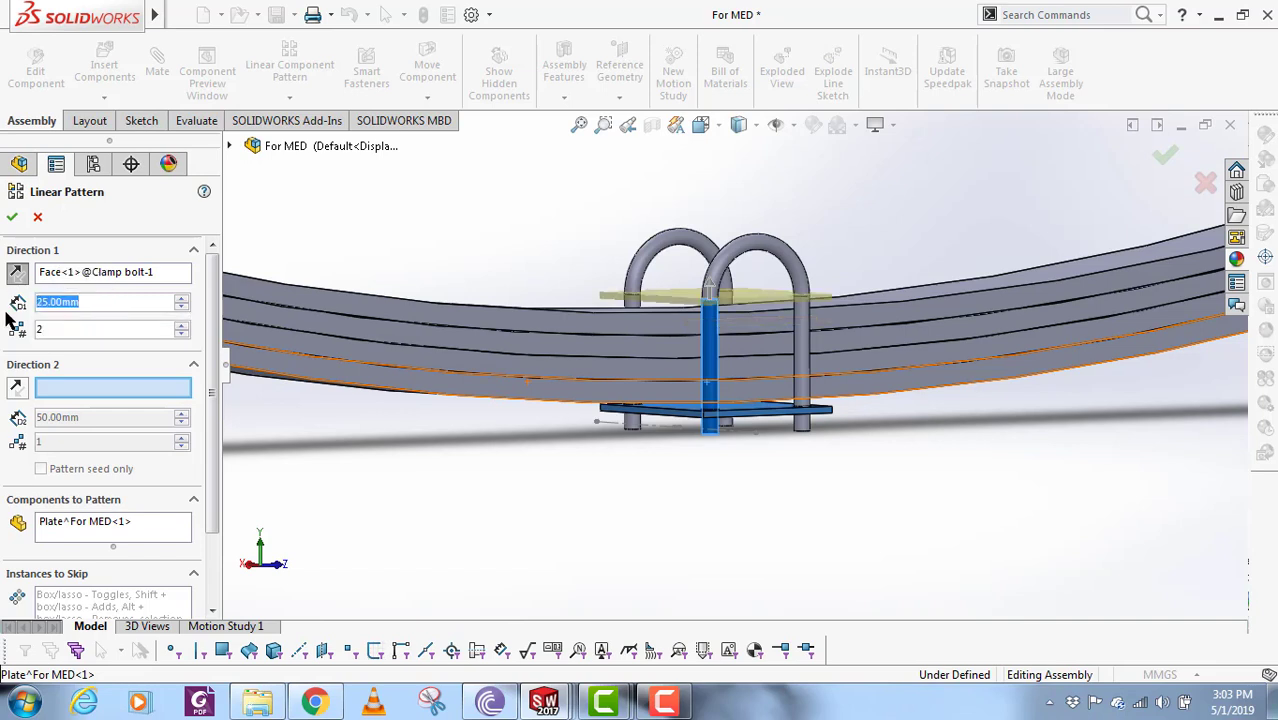
pyautogui.write('23')
pyautogui.press('Return')
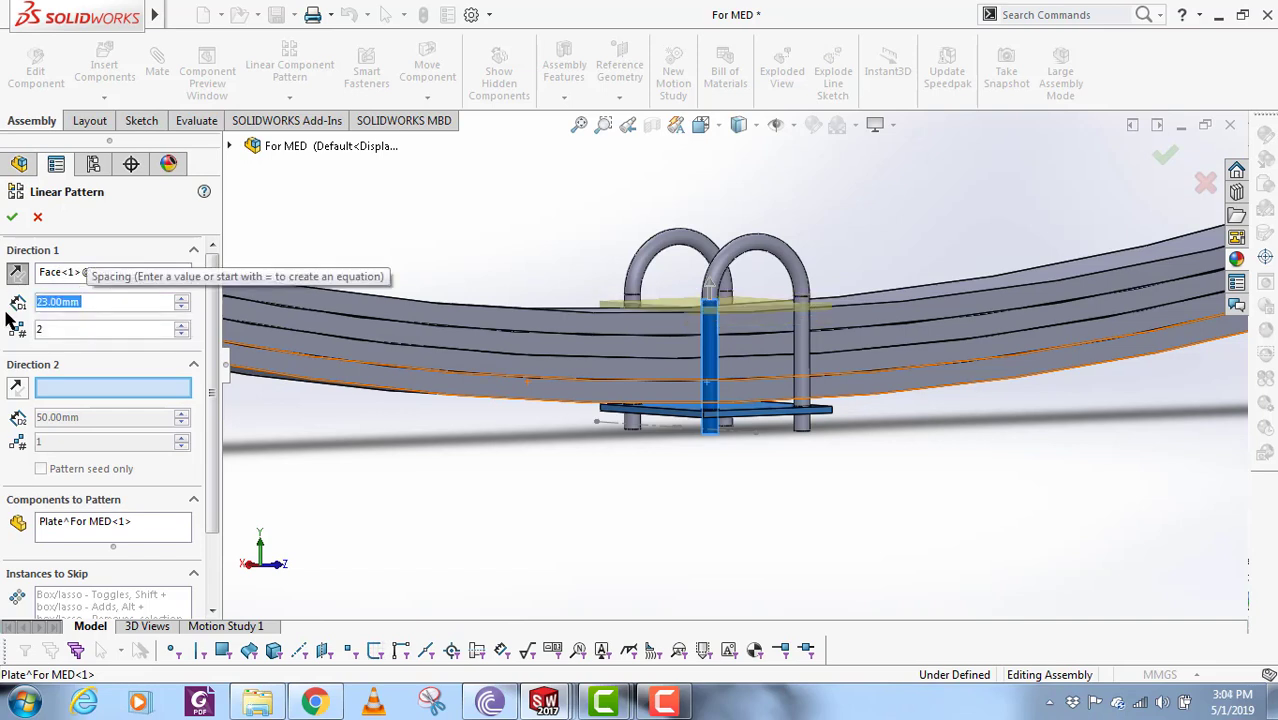
pyautogui.click(12, 217)
# - Inspect the leaf spring assembly with its upper and lower clamp plates from several sides
pyautogui.moveTo(817, 501); pyautogui.dragTo(540, 400, button='middle')
pyautogui.scroll(3, 8, 355)
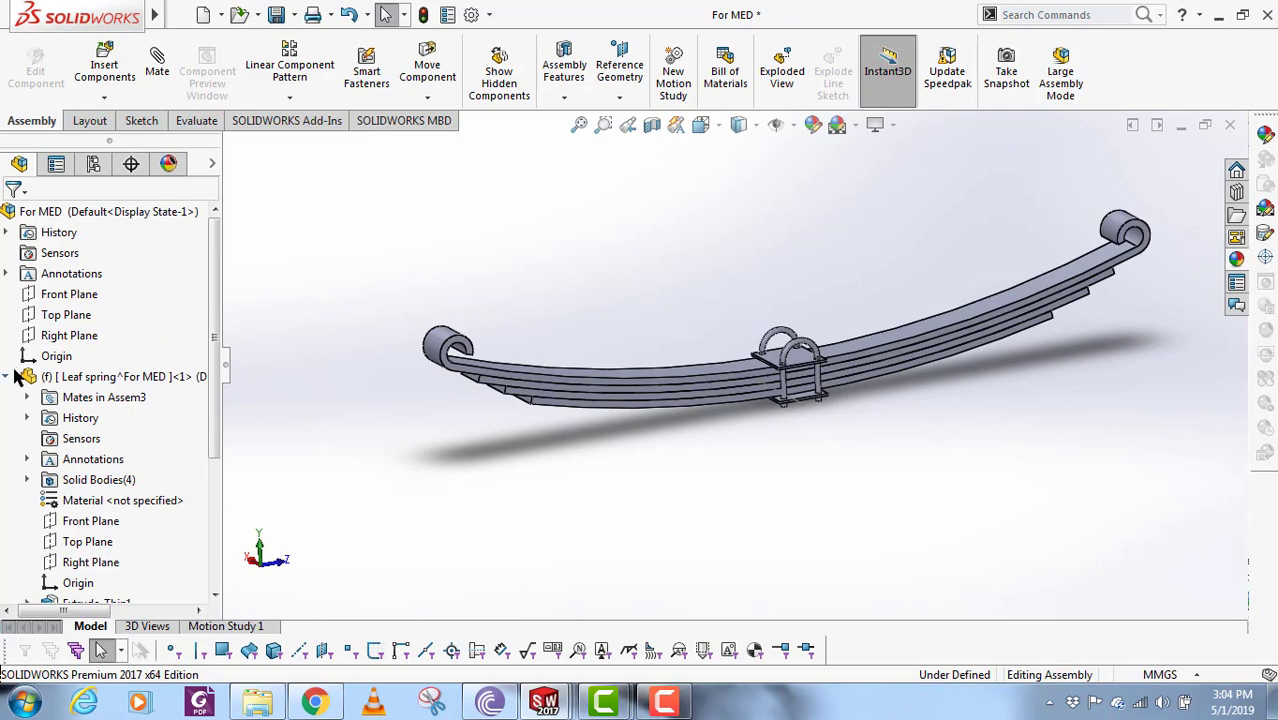
pyautogui.click(8, 376)
pyautogui.scroll(-3, 557, 405)
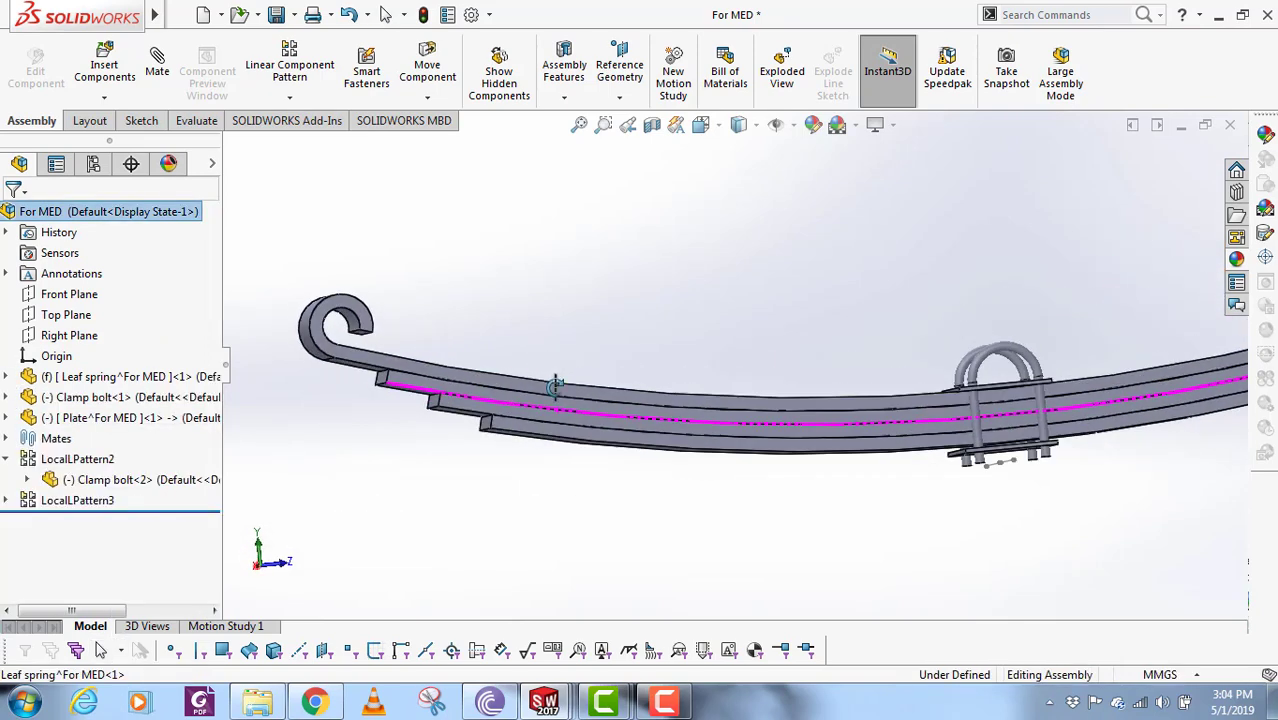
pyautogui.moveTo(555, 386); pyautogui.dragTo(659, 477, button='middle')
pyautogui.scroll(4, 659, 477)
pyautogui.scroll(-1, 867, 335)
pyautogui.moveTo(790, 300); pyautogui.dragTo(690, 370, button='middle')
# - Save all modified documents of the assembly, storing the virtual plate part externally
pyautogui.hotkey('ctrl', 's')
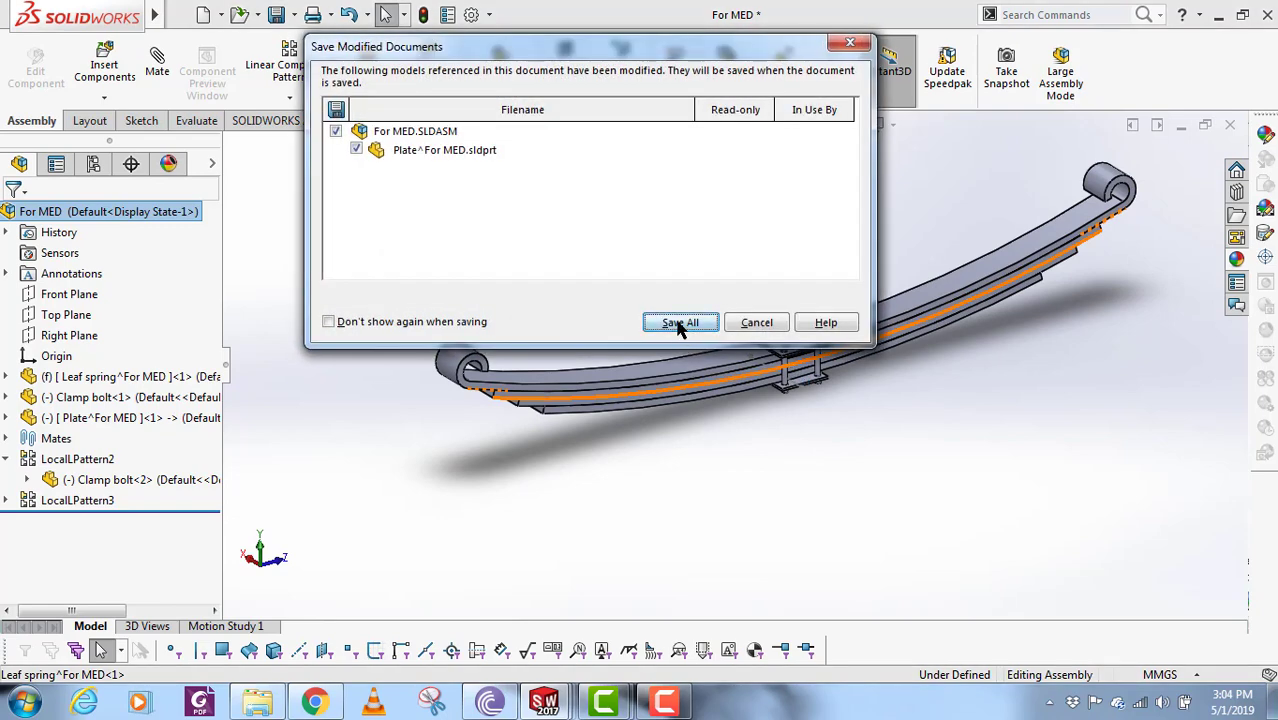
pyautogui.click(680, 323)
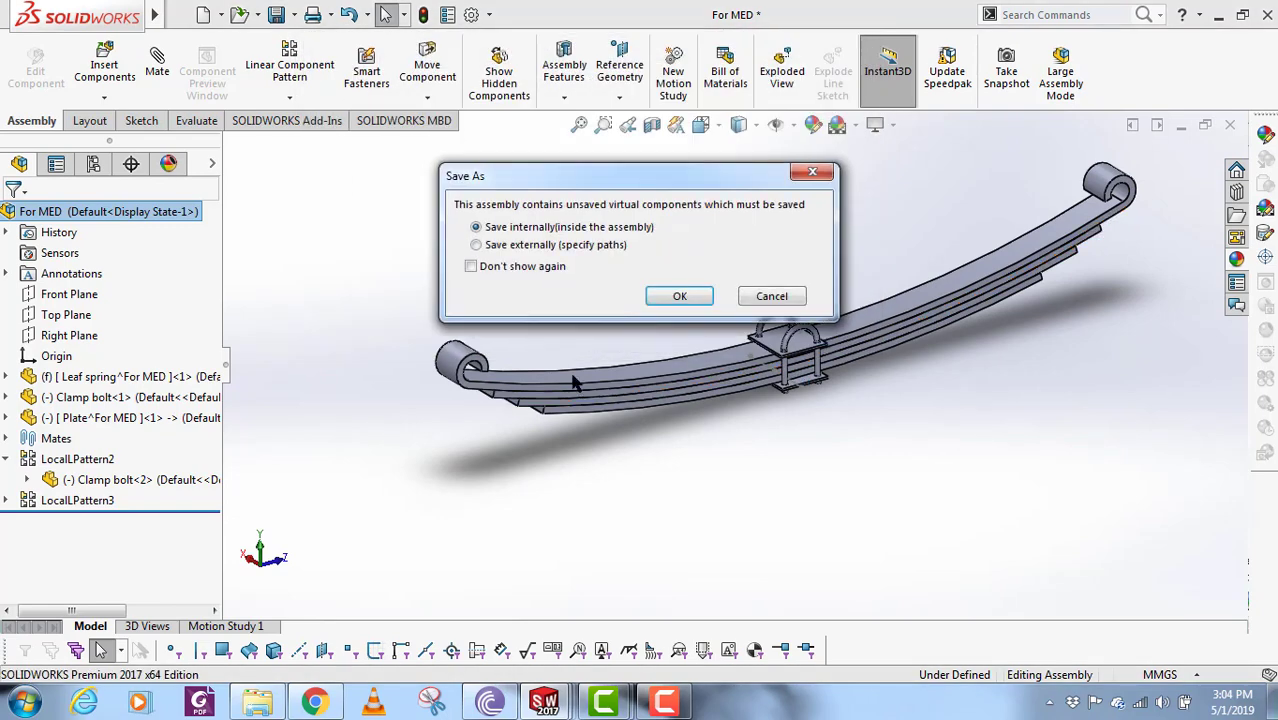
pyautogui.click(477, 245)
pyautogui.click(683, 493)
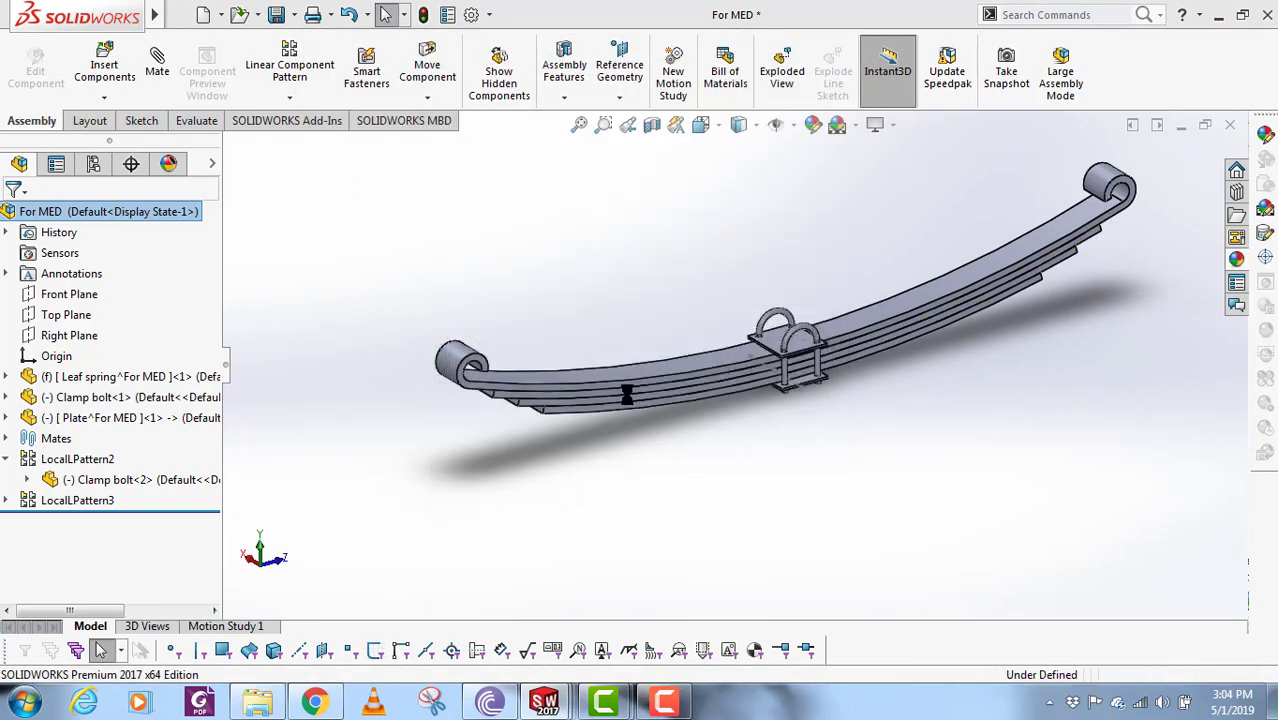
pyautogui.moveTo(556, 420); pyautogui.dragTo(544, 384, button='middle')
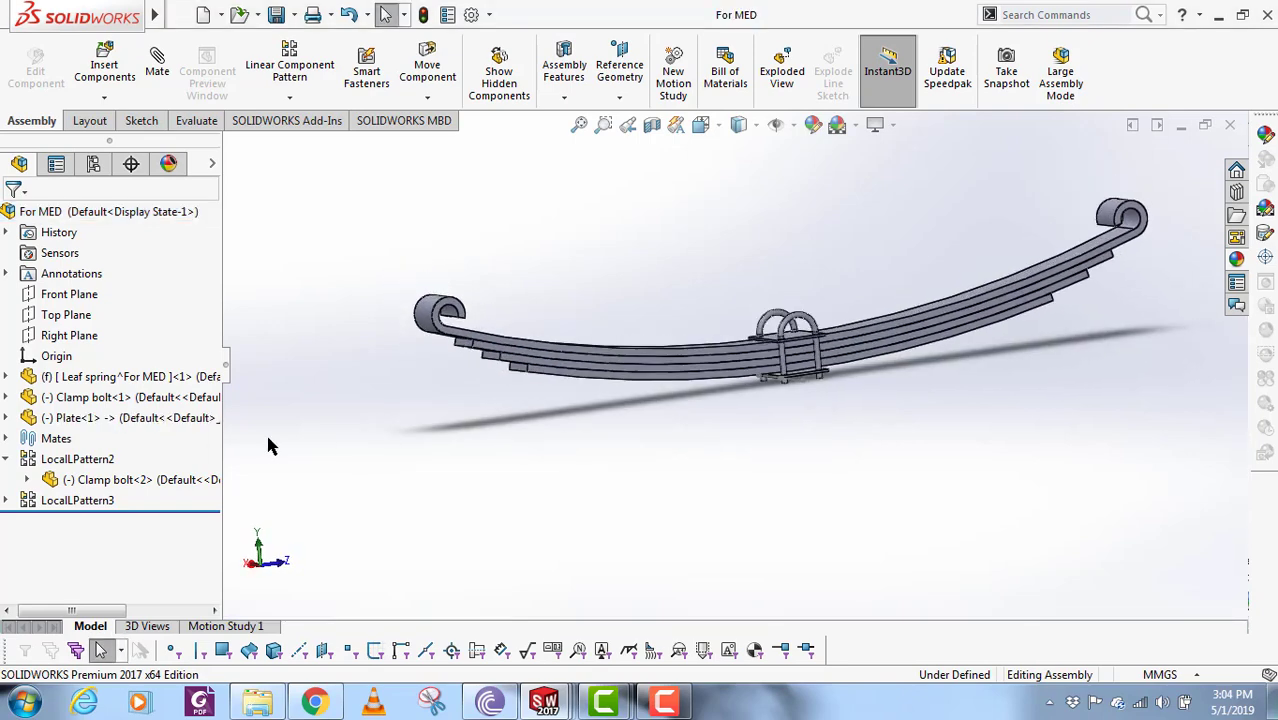
pyautogui.click(662, 704)
pyautogui.click(1200, 618)
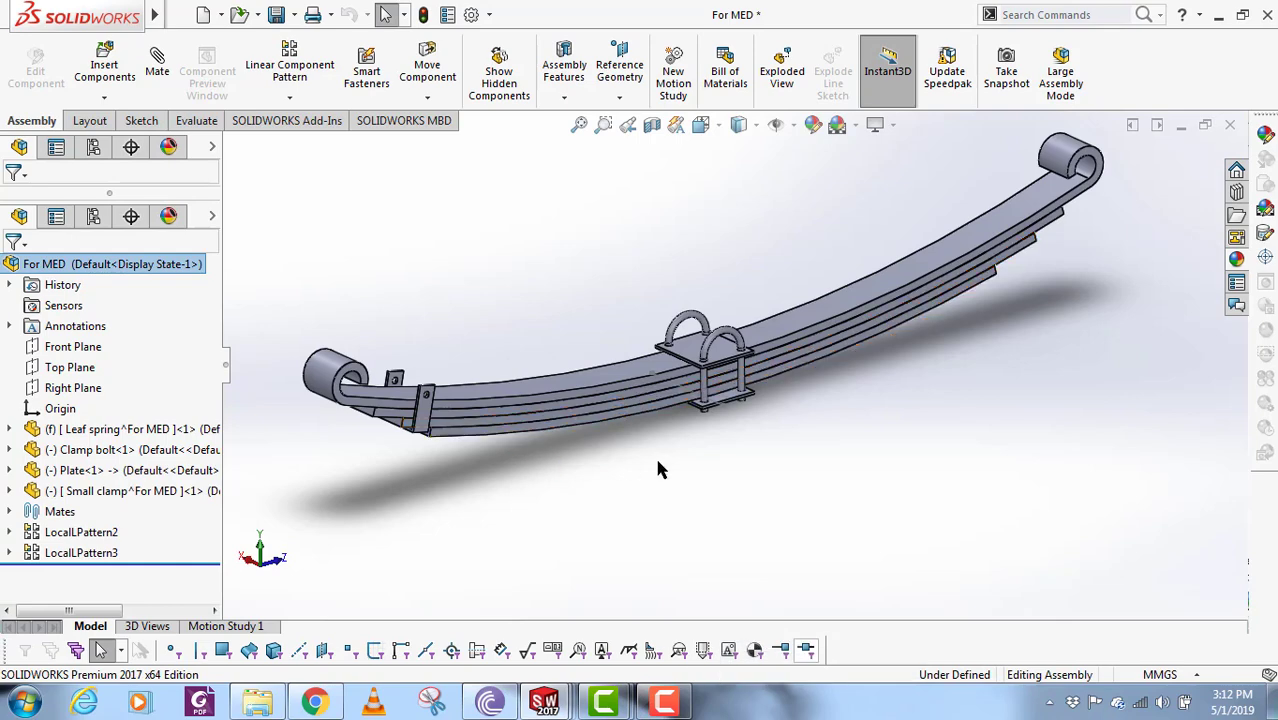
# - Examine the small clamp around the leaves near one spring eye from several angles
pyautogui.moveTo(658, 469); pyautogui.dragTo(524, 346, button='middle')
pyautogui.scroll(-3, 524, 346)
pyautogui.scroll(4, 388, 405)
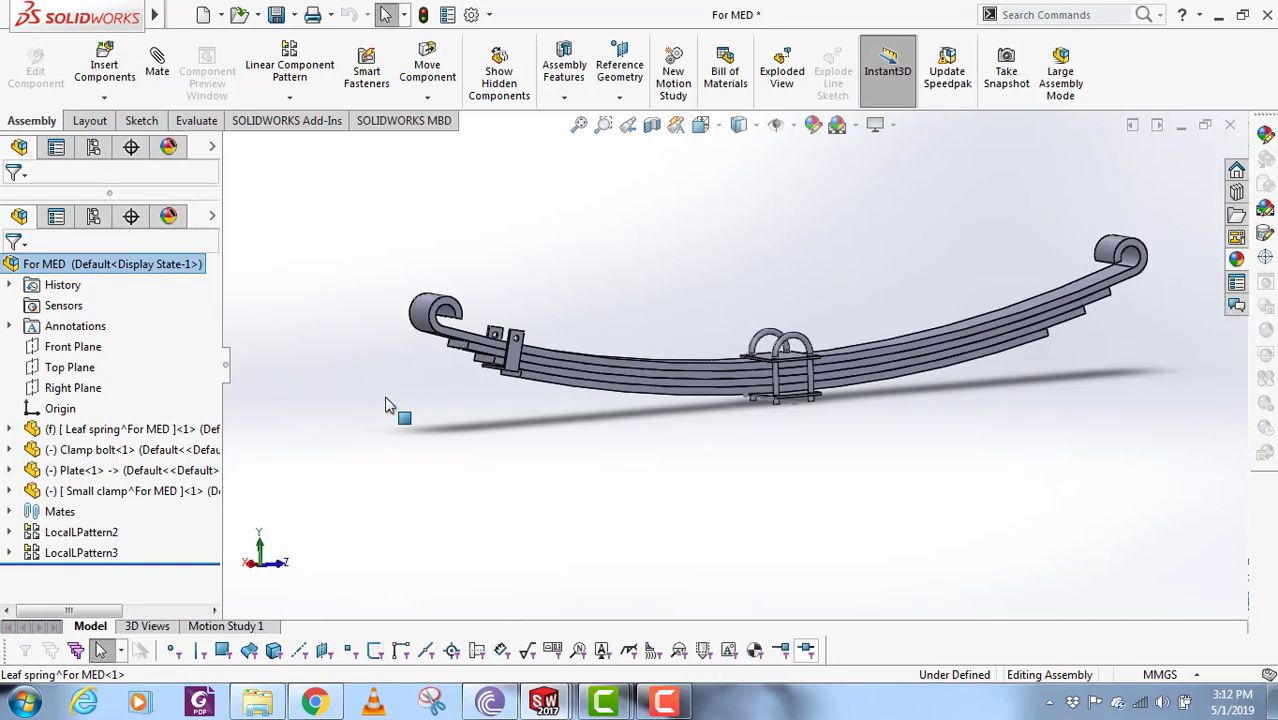
pyautogui.scroll(-3, 604, 393)
pyautogui.scroll(-2, 590, 390)
pyautogui.moveTo(560, 374)
pyautogui.mouseDown(button='middle')
pyautogui.moveTo(579, 362)
pyautogui.moveTo(580, 398)
pyautogui.moveTo(577, 388)
pyautogui.mouseUp(button='middle')
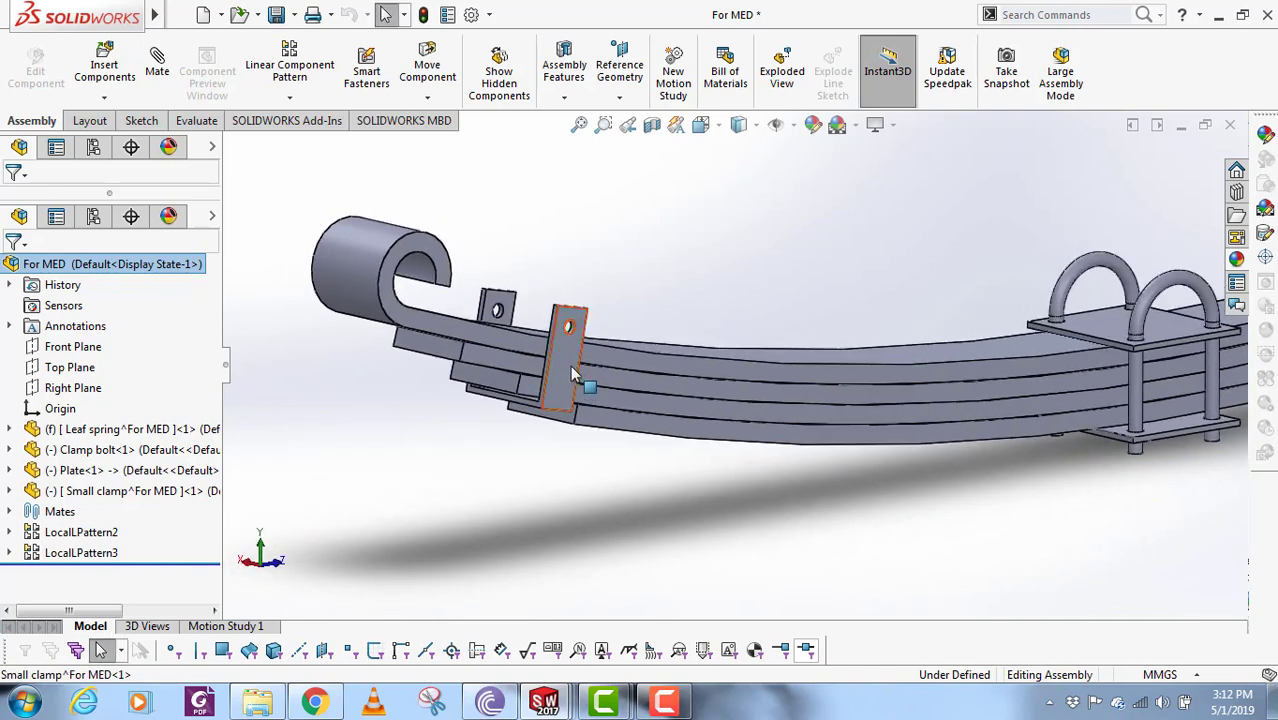
pyautogui.scroll(4, 462, 393)
pyautogui.scroll(-2, 1053, 360)
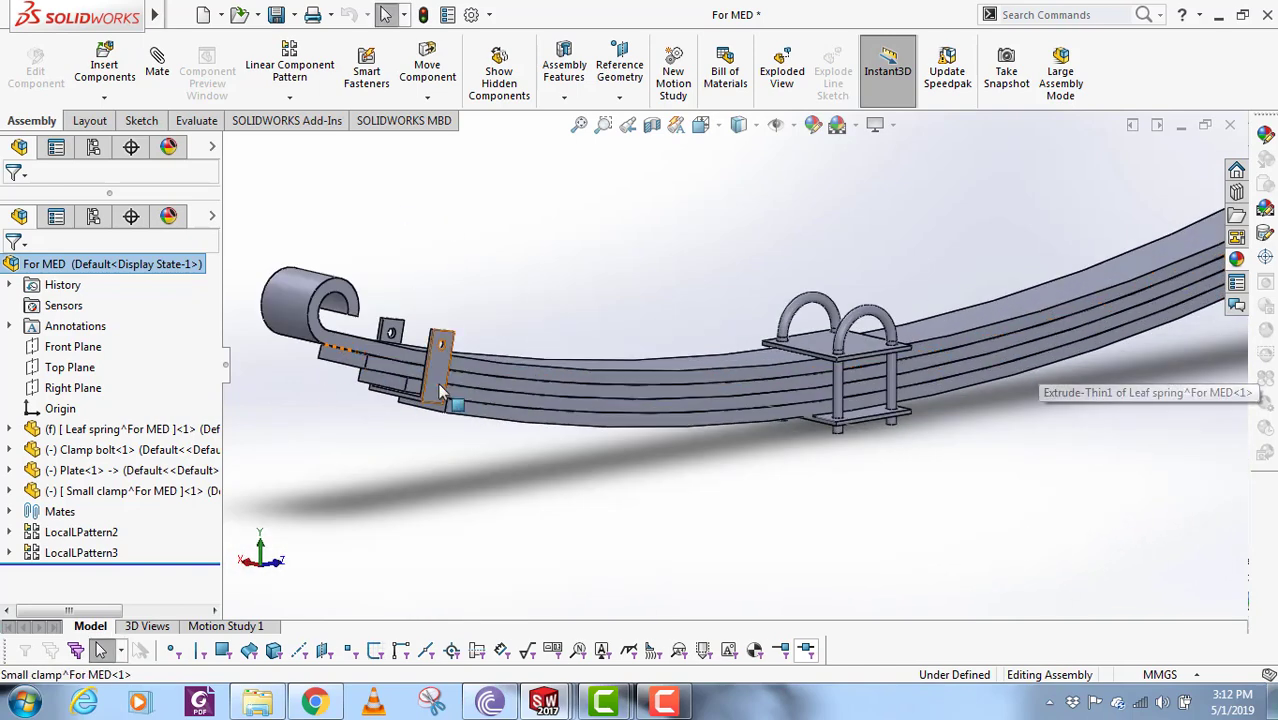
# - Mirror the small clamp about the assembly's Front Plane to the opposite end of the spring, keeping the first orientation
pyautogui.click(118, 492)
pyautogui.scroll(4, 598, 477)
pyautogui.scroll(-2, 1013, 316)
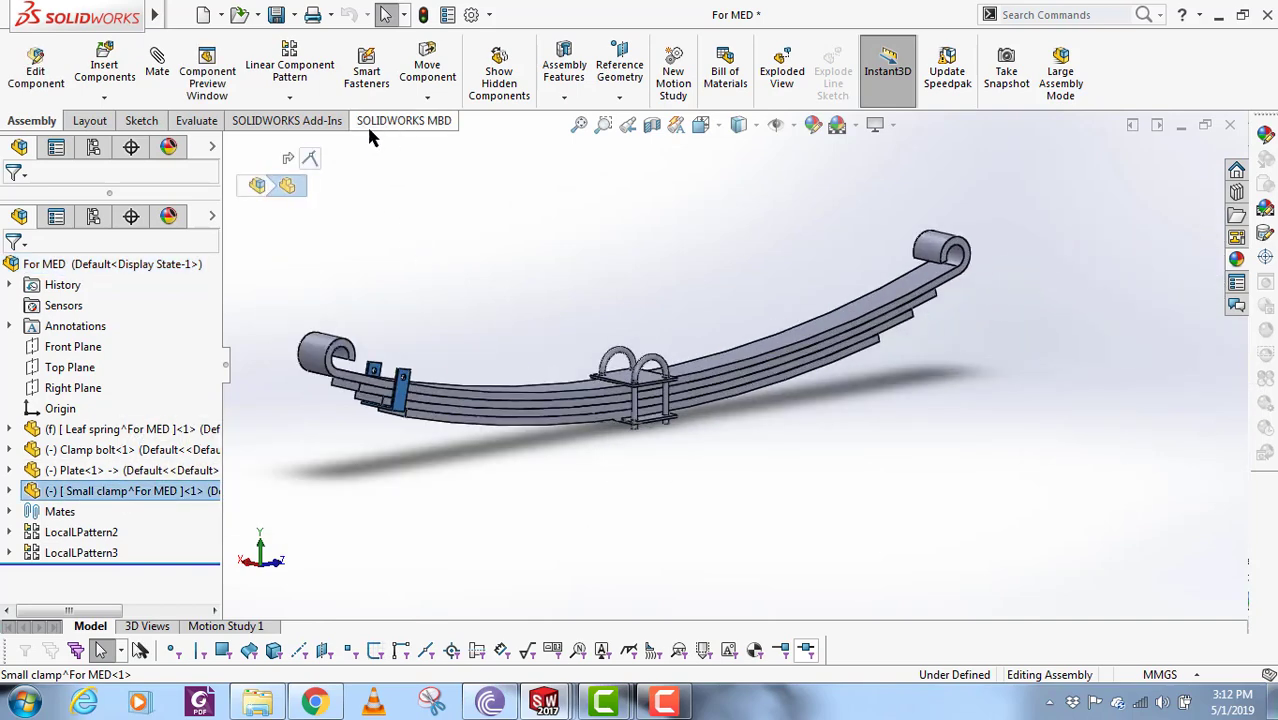
pyautogui.click(306, 103)
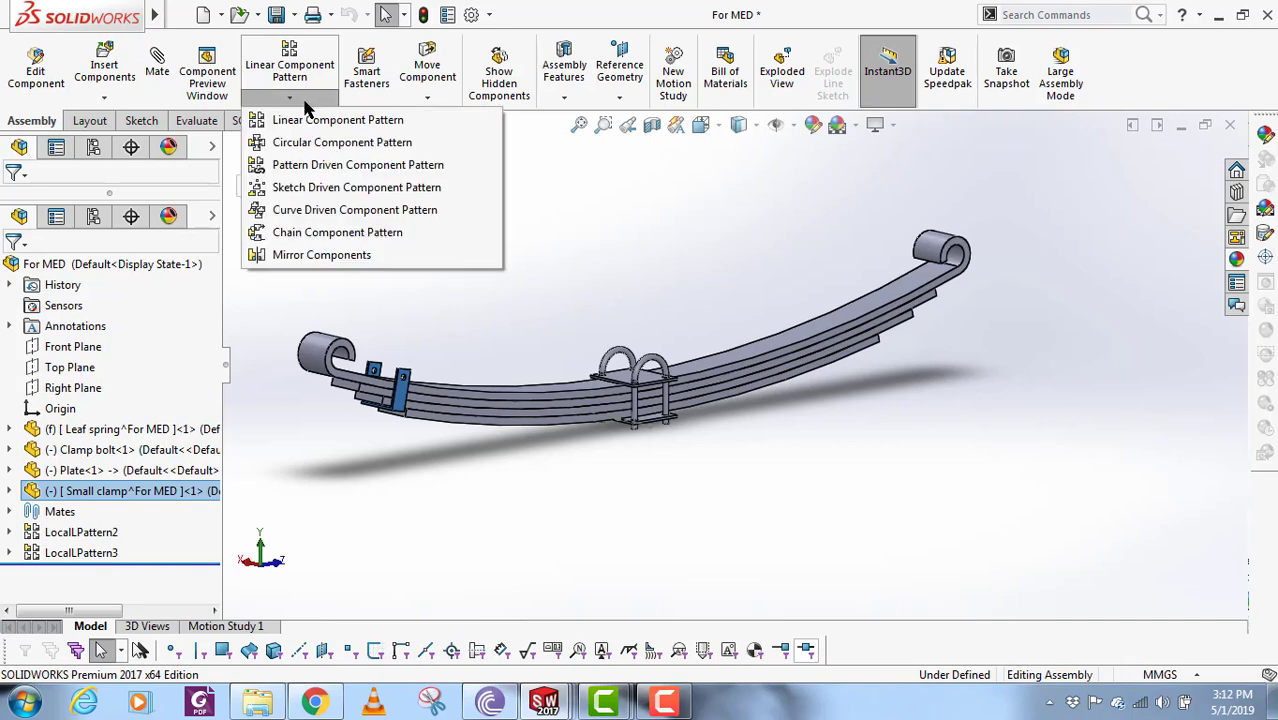
pyautogui.click(355, 256)
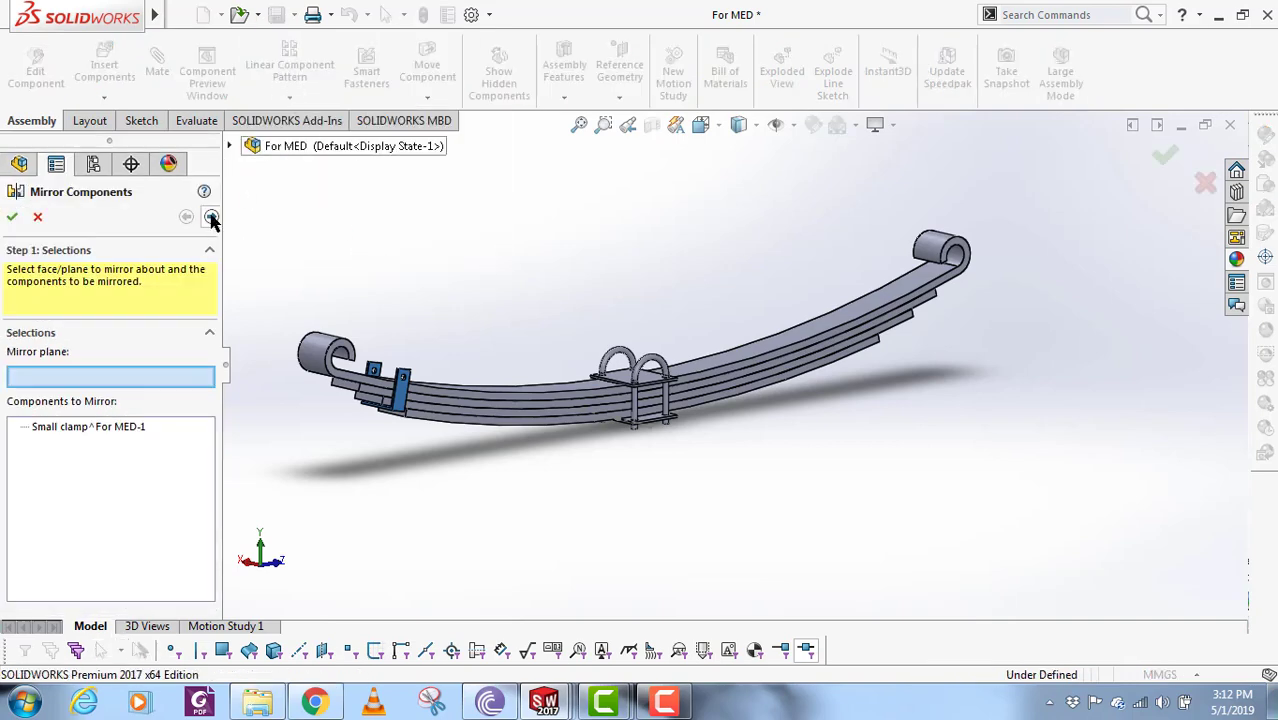
pyautogui.click(229, 146)
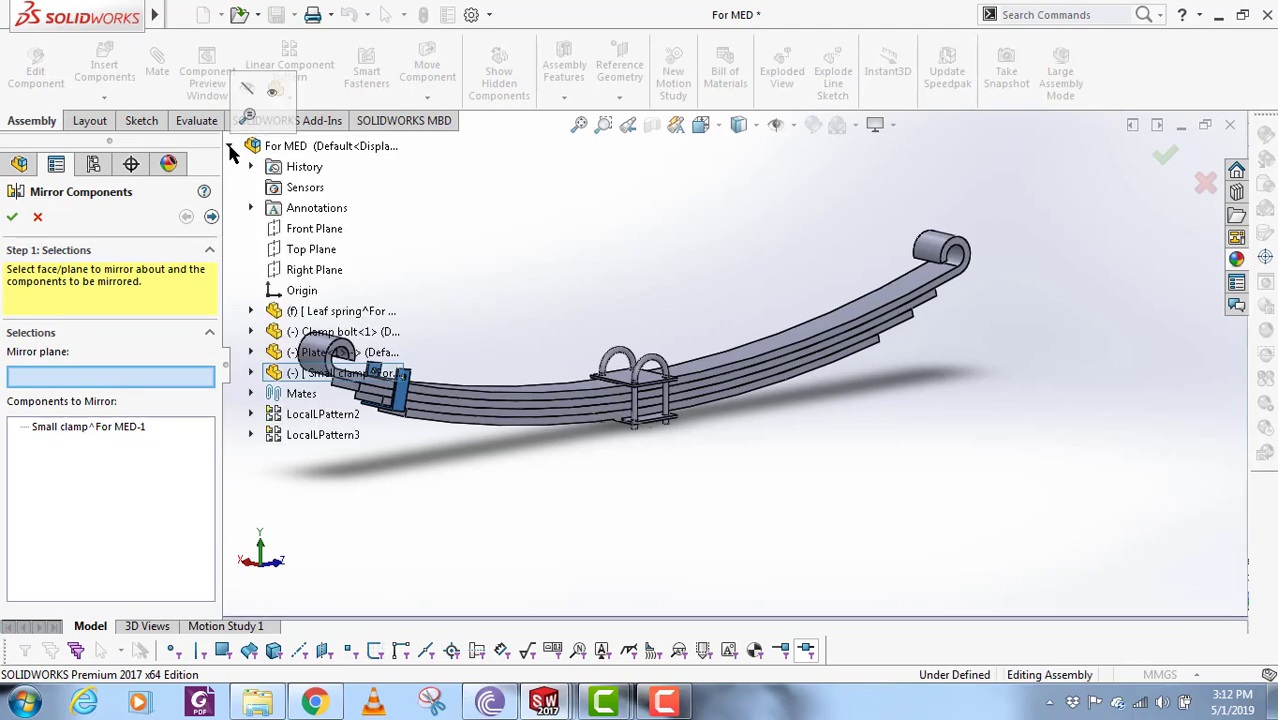
pyautogui.click(322, 232)
pyautogui.moveTo(665, 440)
pyautogui.mouseDown(button='middle')
pyautogui.moveTo(646, 429)
pyautogui.moveTo(672, 437)
pyautogui.mouseUp(button='middle')
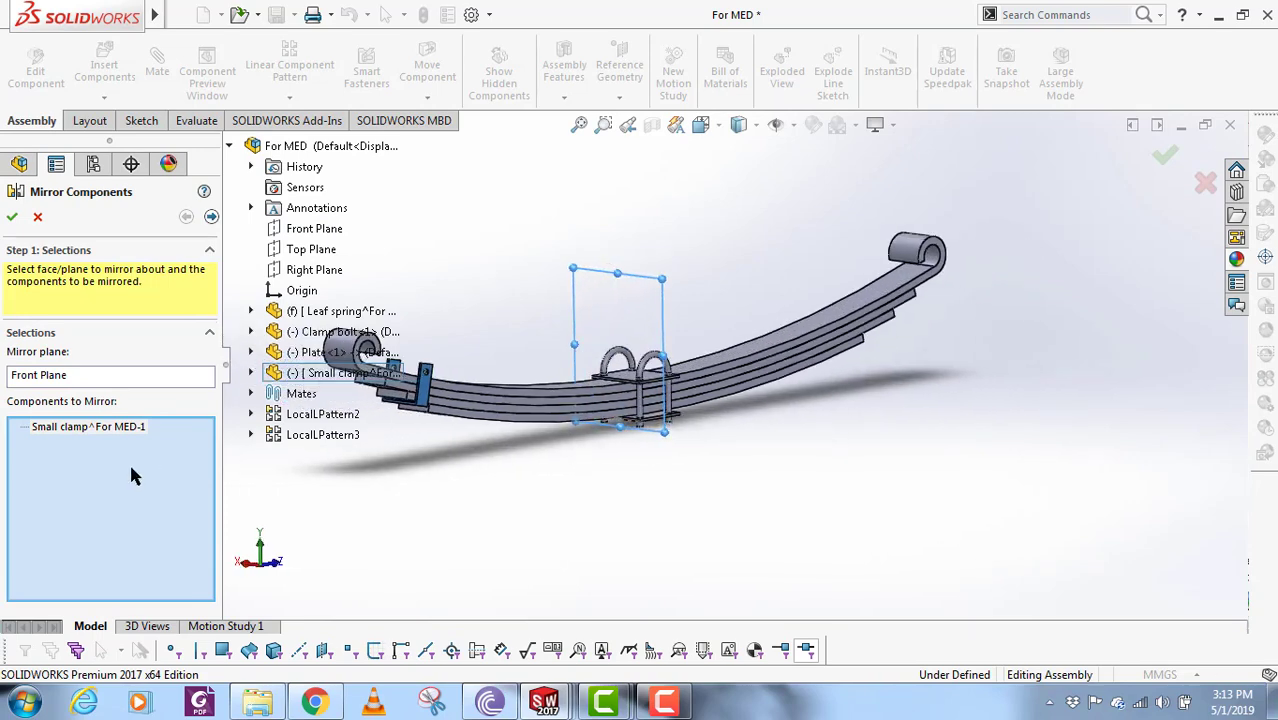
pyautogui.click(211, 218)
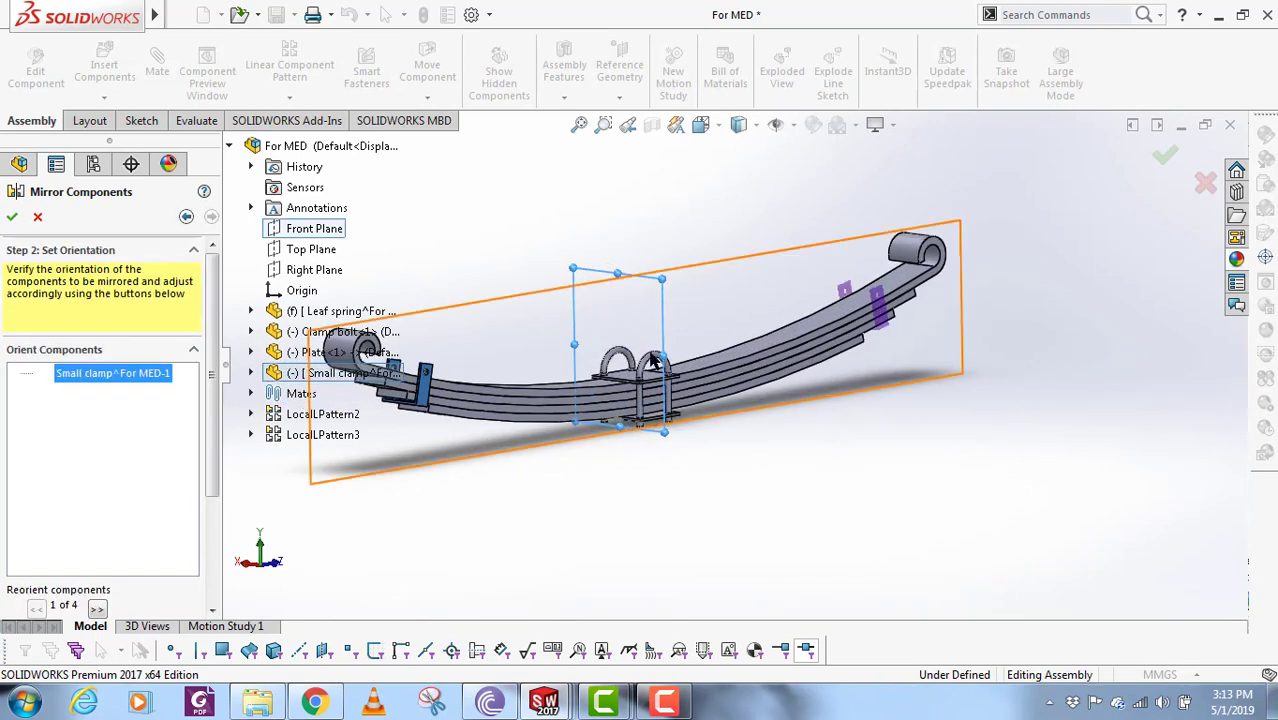
pyautogui.moveTo(731, 360)
pyautogui.mouseDown(button='middle')
pyautogui.moveTo(713, 359)
pyautogui.moveTo(748, 356)
pyautogui.mouseUp(button='middle')
pyautogui.moveTo(848, 340)
pyautogui.mouseDown(button='middle')
pyautogui.moveTo(765, 345)
pyautogui.moveTo(824, 340)
pyautogui.mouseUp(button='middle')
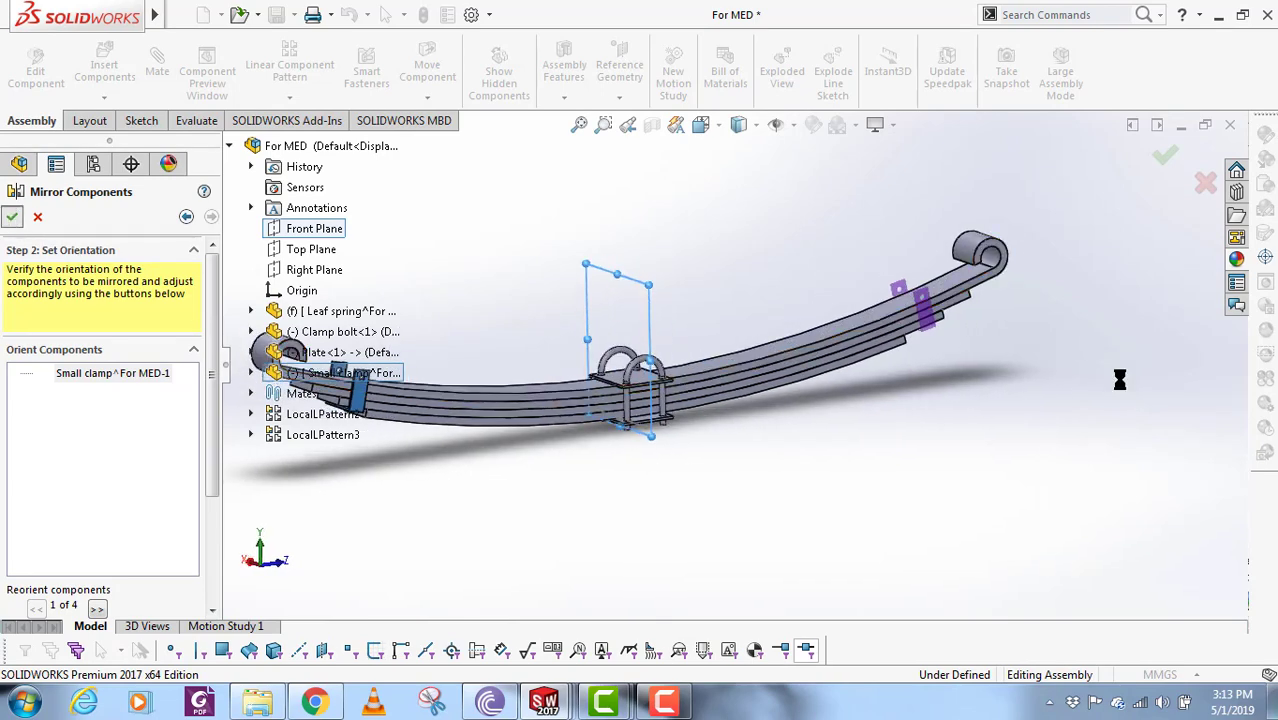
# - Inspect the small clamps at both ends of the leaf spring from several angles
pyautogui.scroll(2, 676, 382)
pyautogui.moveTo(622, 412); pyautogui.dragTo(712, 378, button='middle')
pyautogui.scroll(-2, 716, 372)
pyautogui.scroll(-3, 489, 402)
pyautogui.scroll(3, 777, 402)
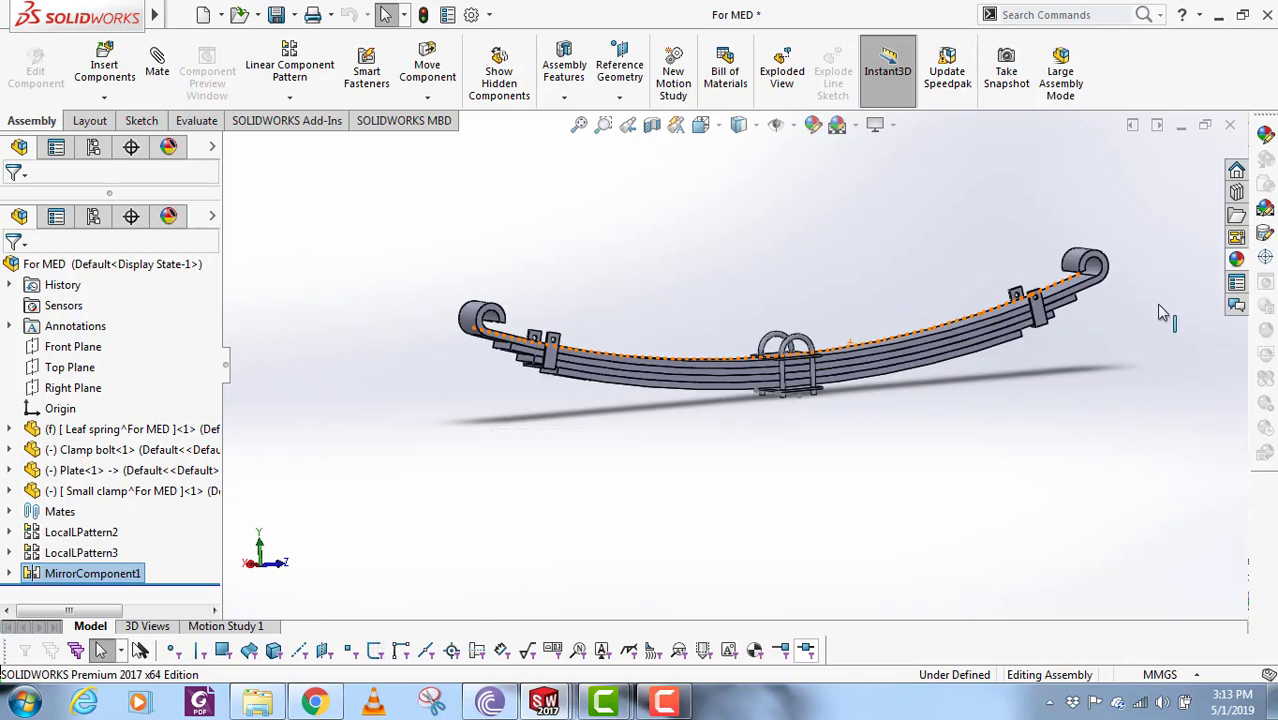
pyautogui.scroll(-2, 1160, 312)
pyautogui.click(962, 440)
pyautogui.scroll(2, 590, 398)
pyautogui.moveTo(521, 378); pyautogui.dragTo(1006, 318, button='middle')
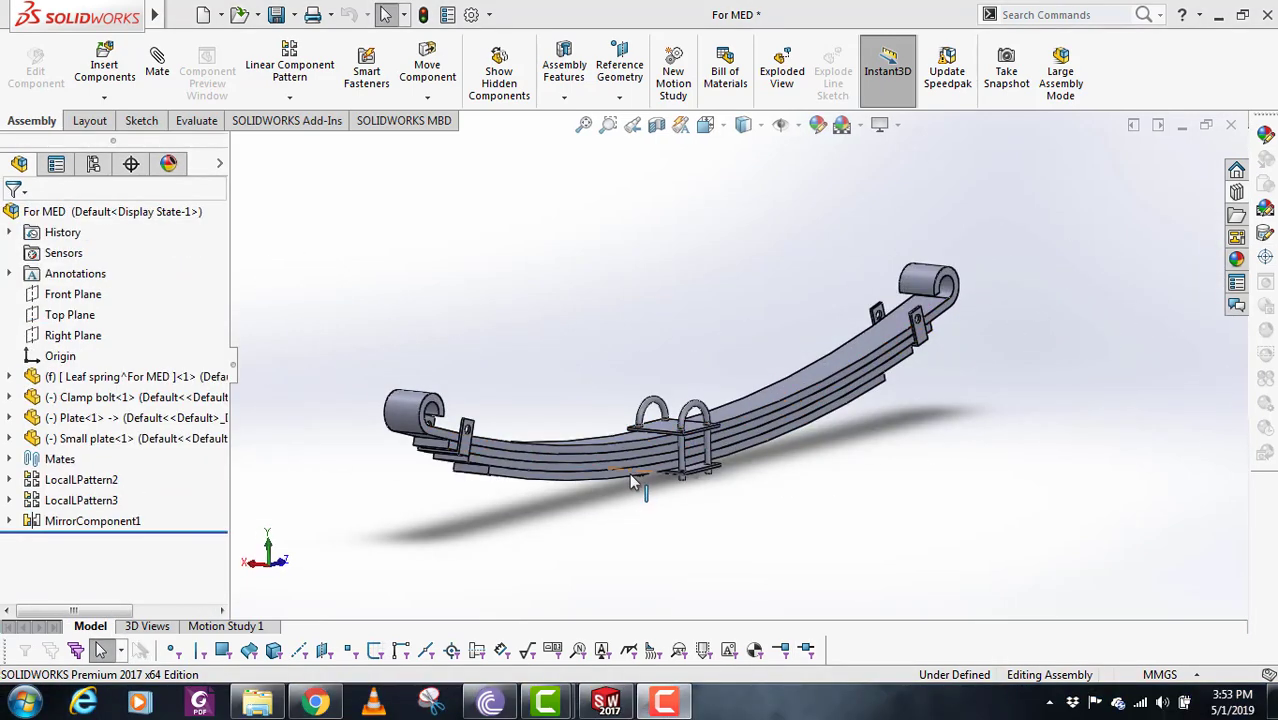
# - Insert a Formed Hex Screw - ANSI B18.2.3.2M from the Toolbox into the hole of the small clamp at the near spring eye
pyautogui.click(1237, 193)
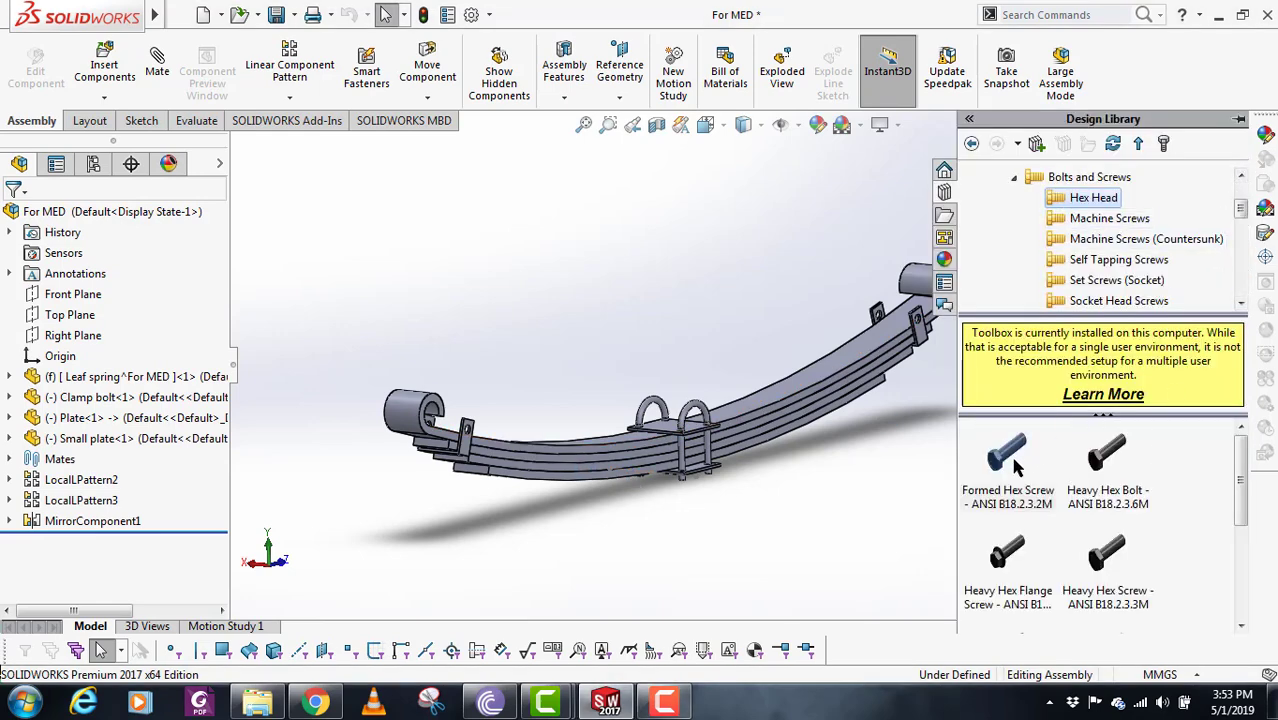
pyautogui.moveTo(1016, 466); pyautogui.dragTo(455, 438)
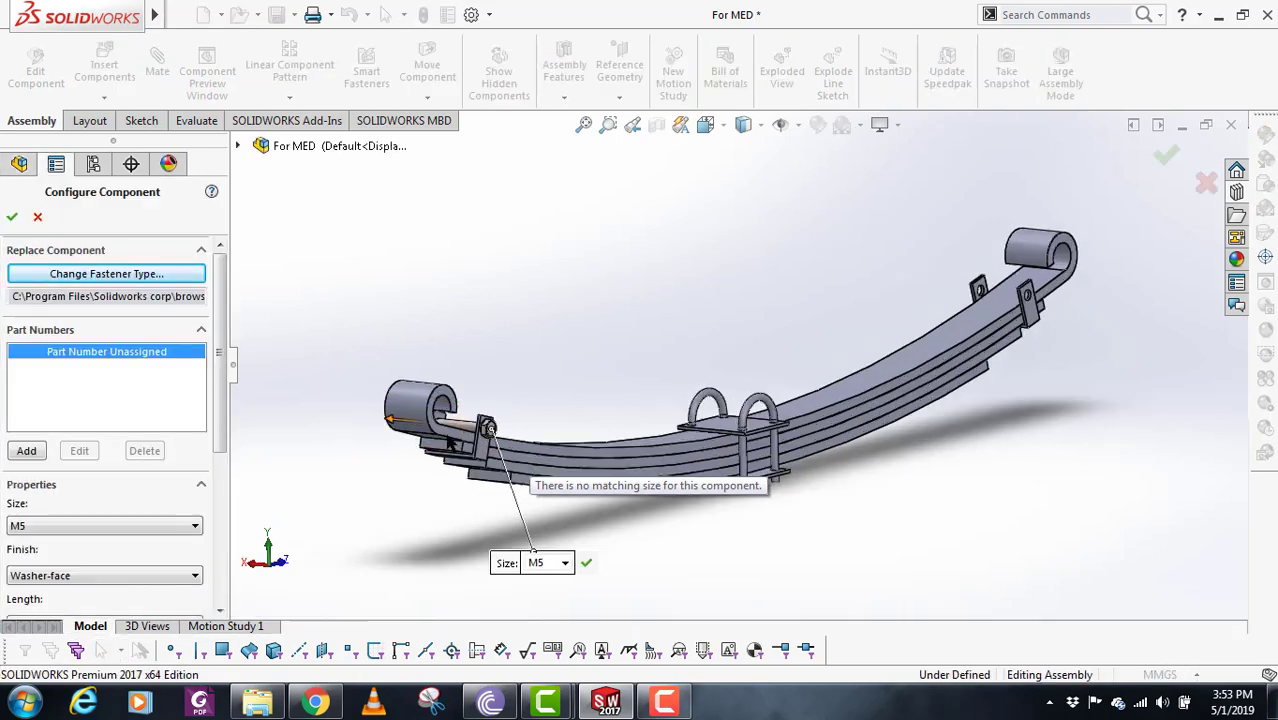
pyautogui.scroll(-2, 449, 437)
pyautogui.moveTo(440, 437); pyautogui.dragTo(459, 497, button='middle')
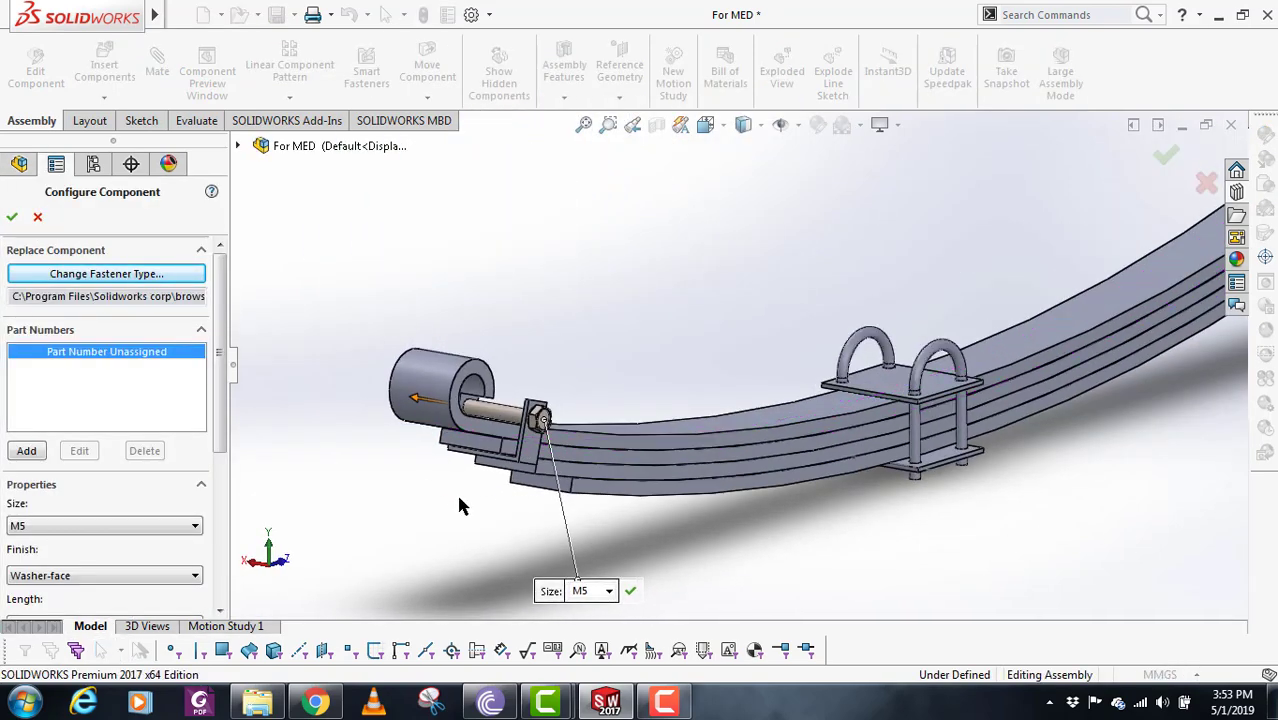
pyautogui.scroll(4, 461, 507)
pyautogui.scroll(-3, 968, 272)
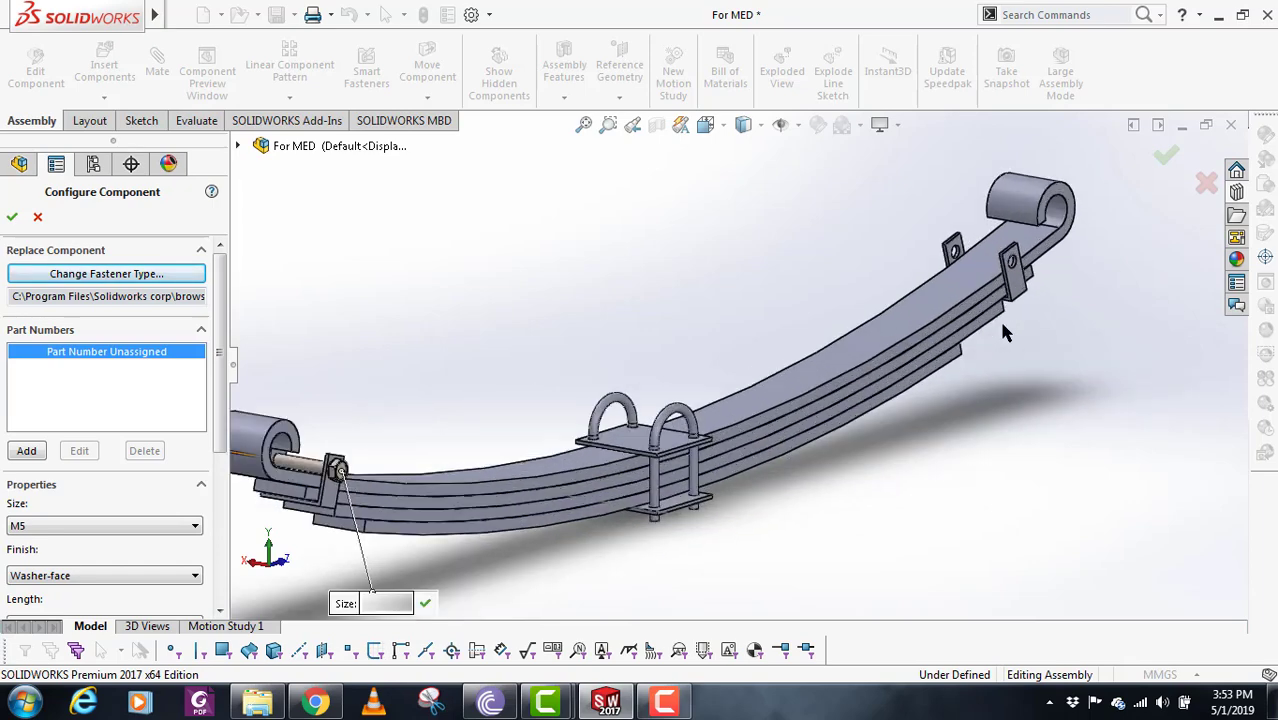
# - Add a part number for the M5 formed hex screw with washer-face finish
pyautogui.click(26, 450)
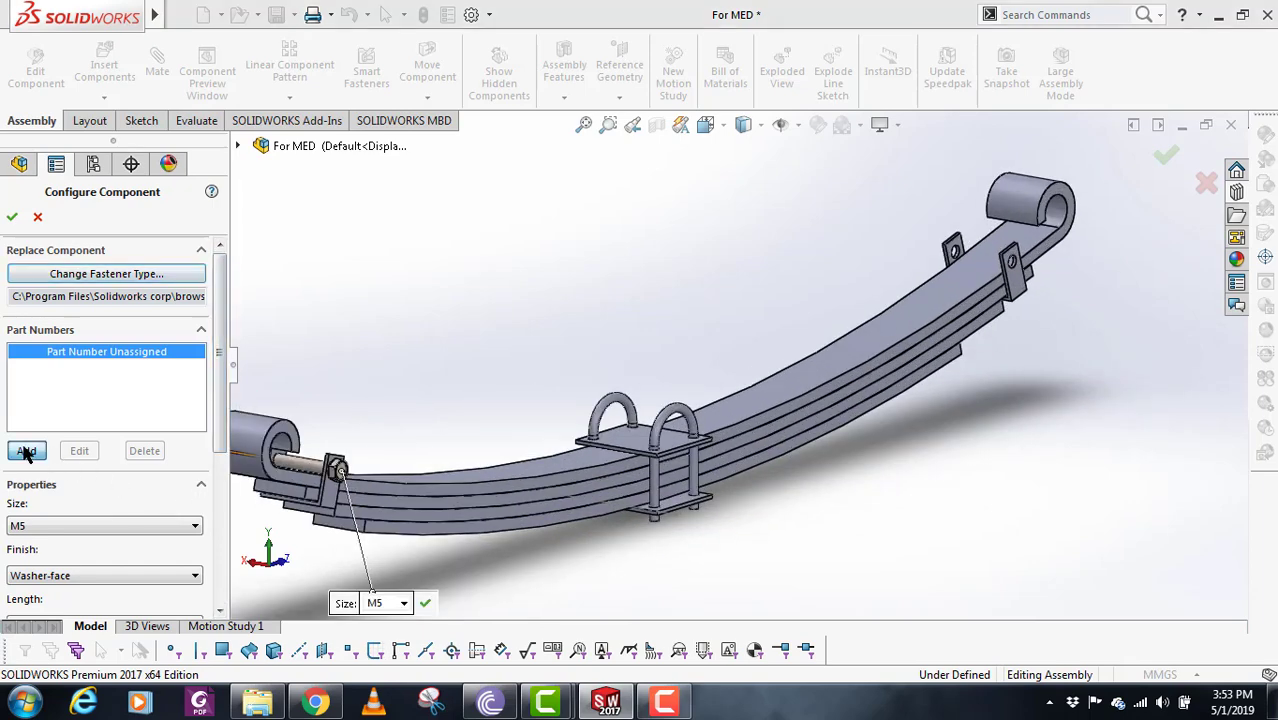
pyautogui.click(748, 336)
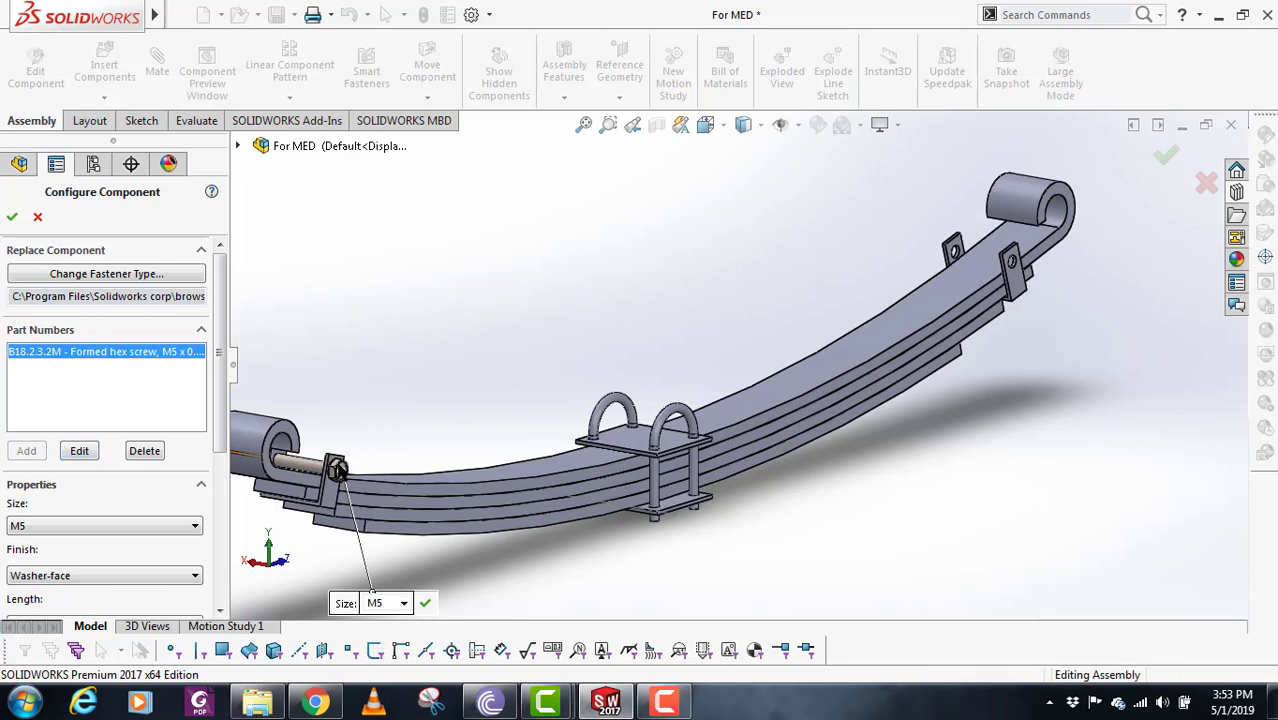
pyautogui.scroll(-5, 45, 505)
pyautogui.scroll(5, 56, 510)
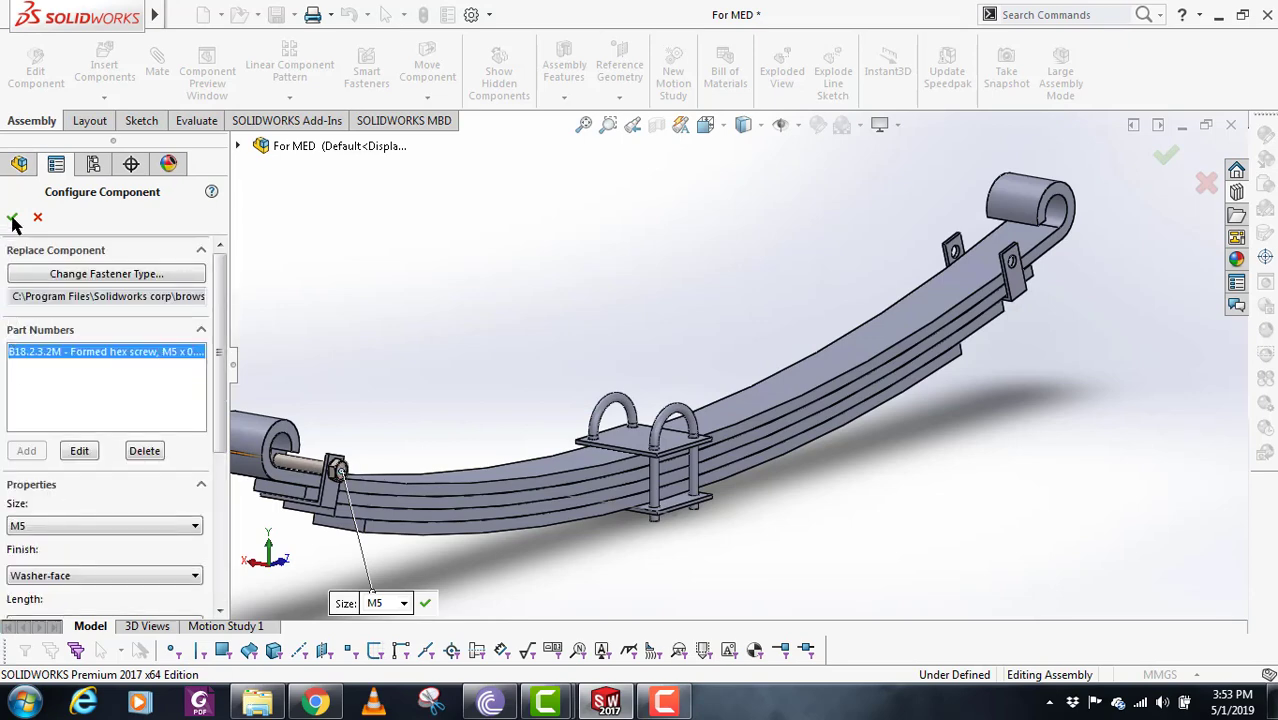
# - Accept the screw configuration and place another copy in the hole of the small clamp at the spring's opposite end
pyautogui.press('Return')
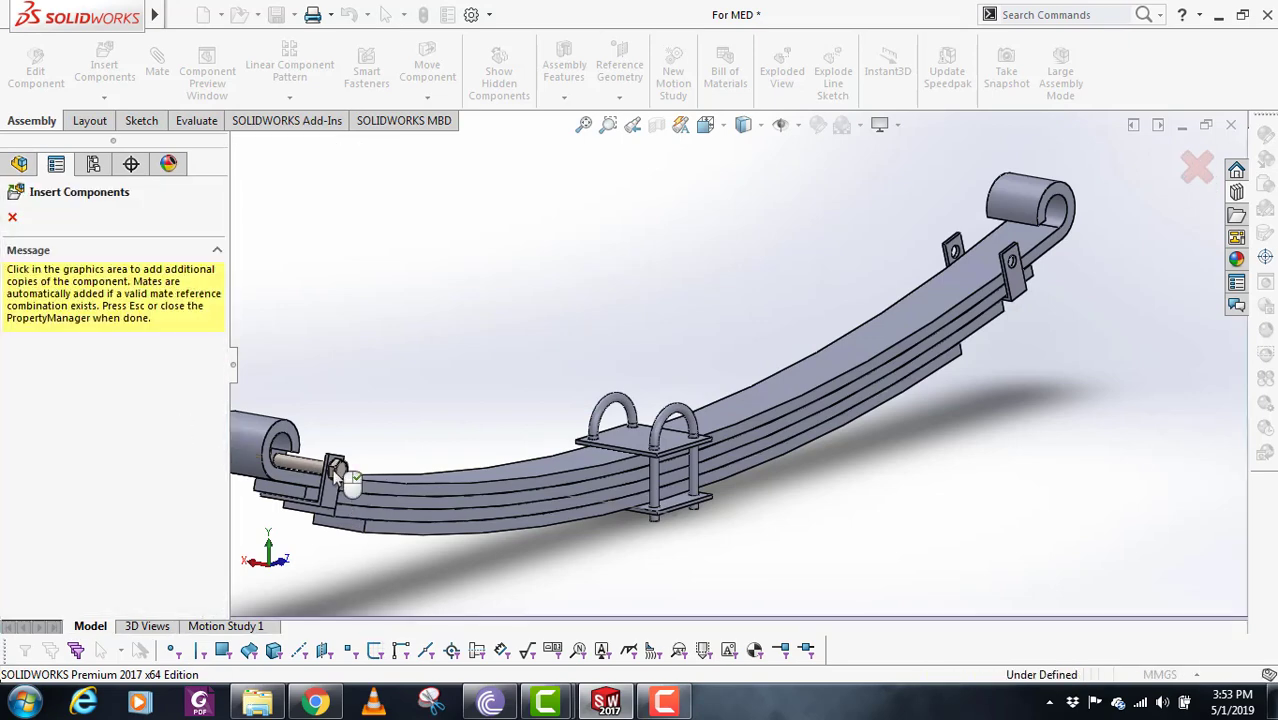
pyautogui.click(1011, 259)
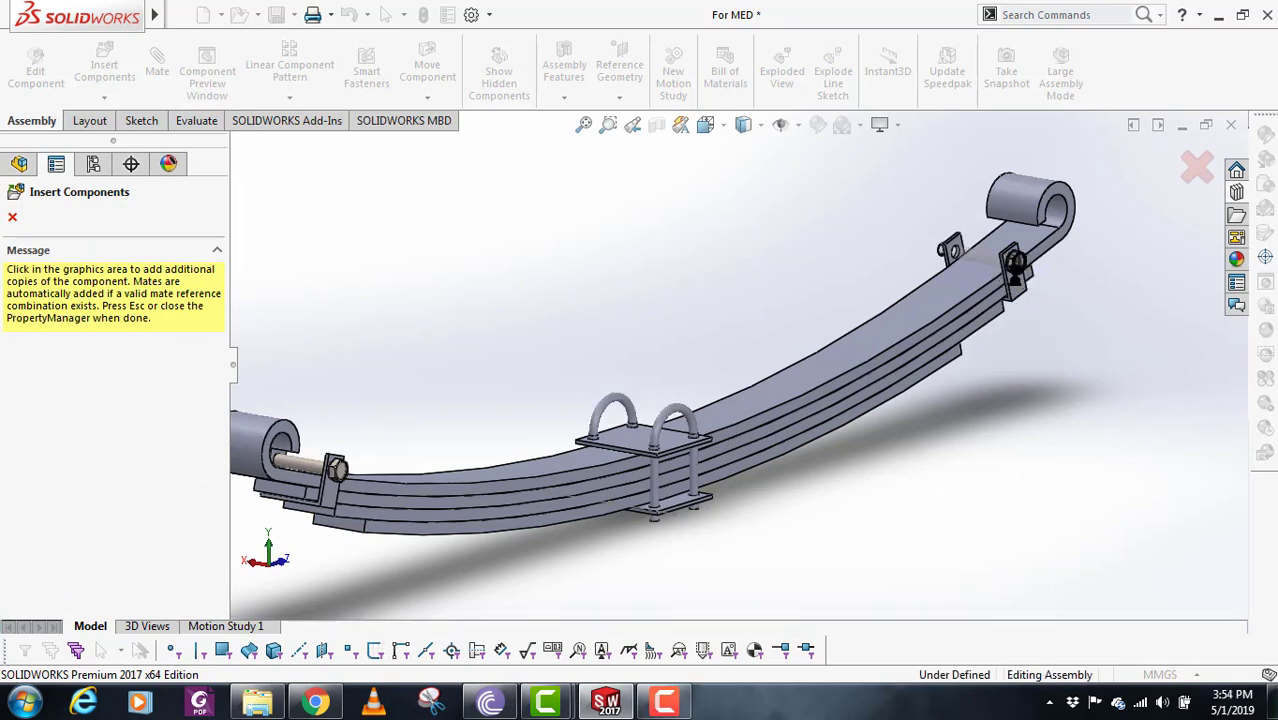
pyautogui.click(15, 219)
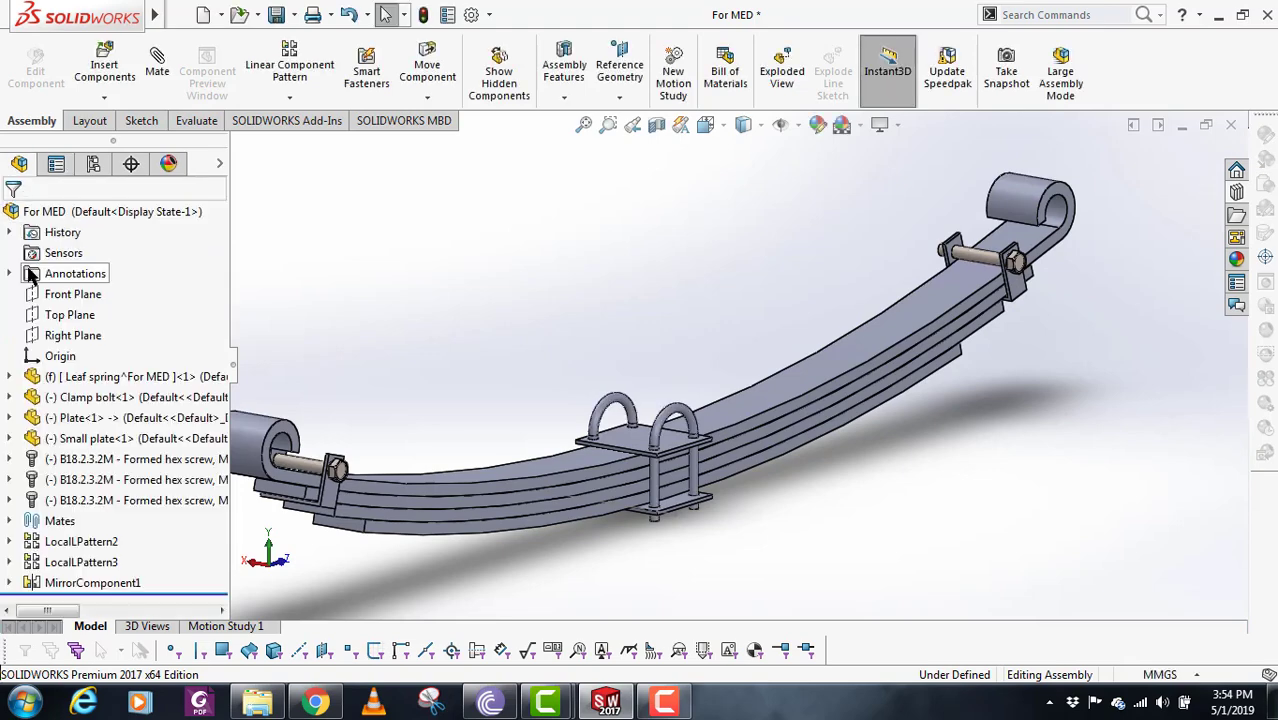
# - Examine the hex screws through the small clamps at both ends of the leaf spring from several angles
pyautogui.scroll(5, 738, 370)
pyautogui.scroll(-3, 590, 412)
pyautogui.scroll(-2, 822, 333)
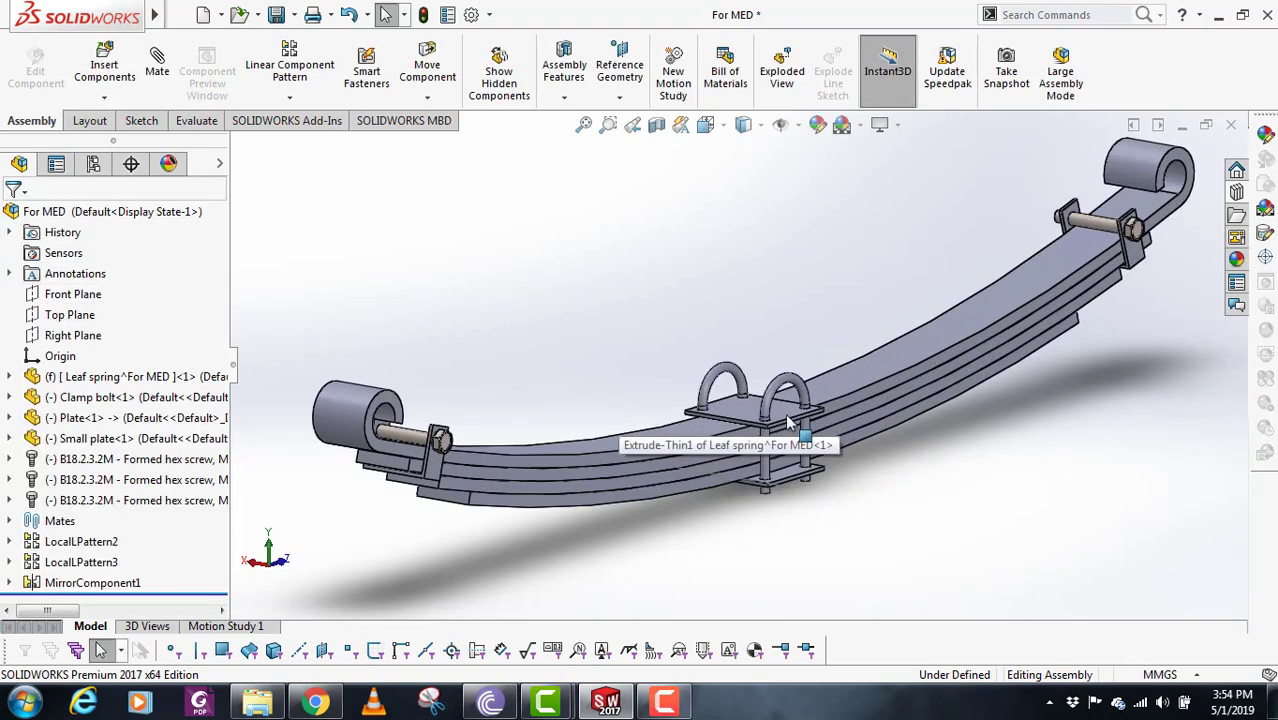
pyautogui.scroll(2, 811, 432)
pyautogui.moveTo(811, 432); pyautogui.dragTo(487, 460, button='middle')
pyautogui.scroll(1, 487, 460)
pyautogui.scroll(-2, 466, 325)
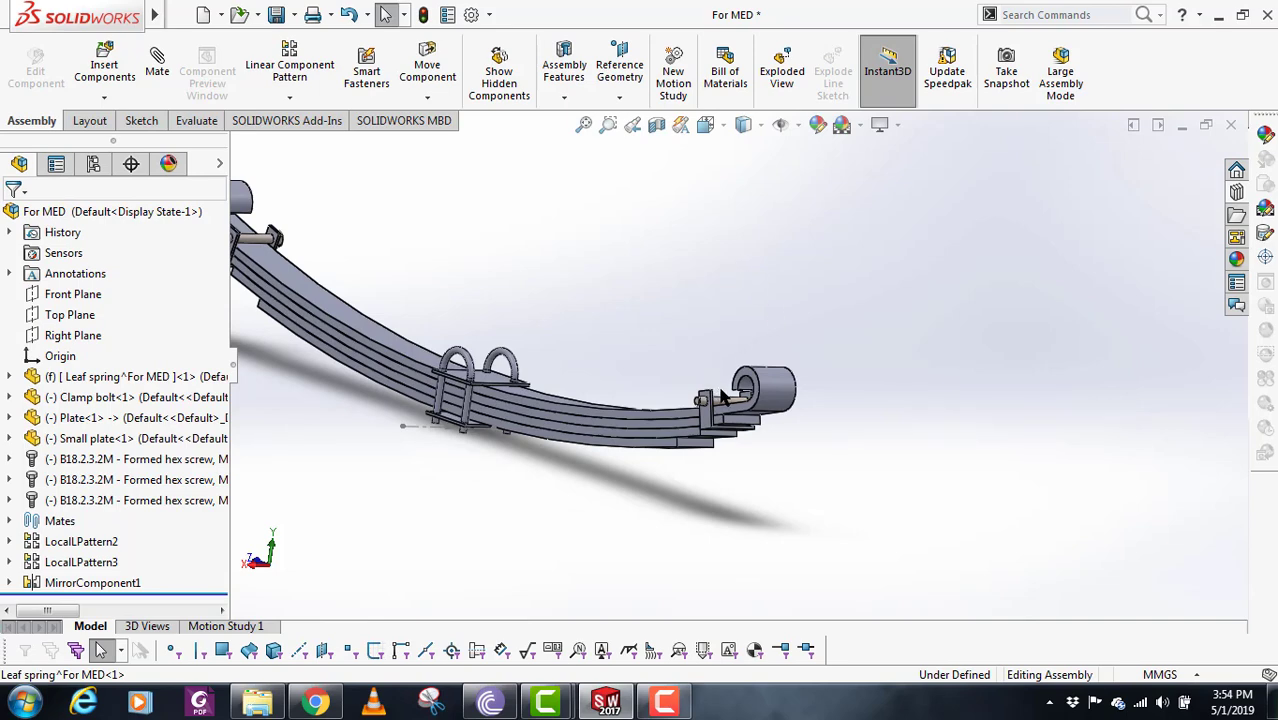
pyautogui.scroll(-4, 722, 397)
pyautogui.moveTo(727, 408); pyautogui.dragTo(619, 463, button='middle')
pyautogui.scroll(7, 630, 480)
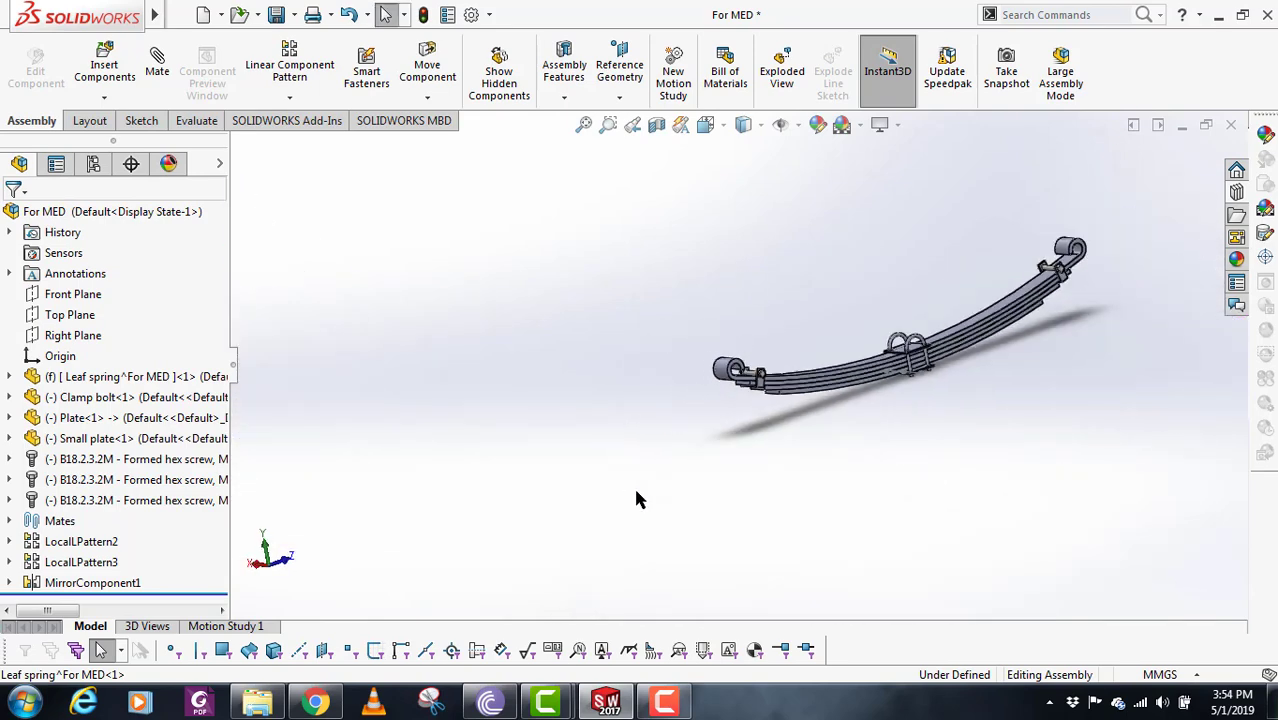
pyautogui.scroll(-4, 1198, 359)
pyautogui.moveTo(668, 352); pyautogui.dragTo(765, 366, button='middle')
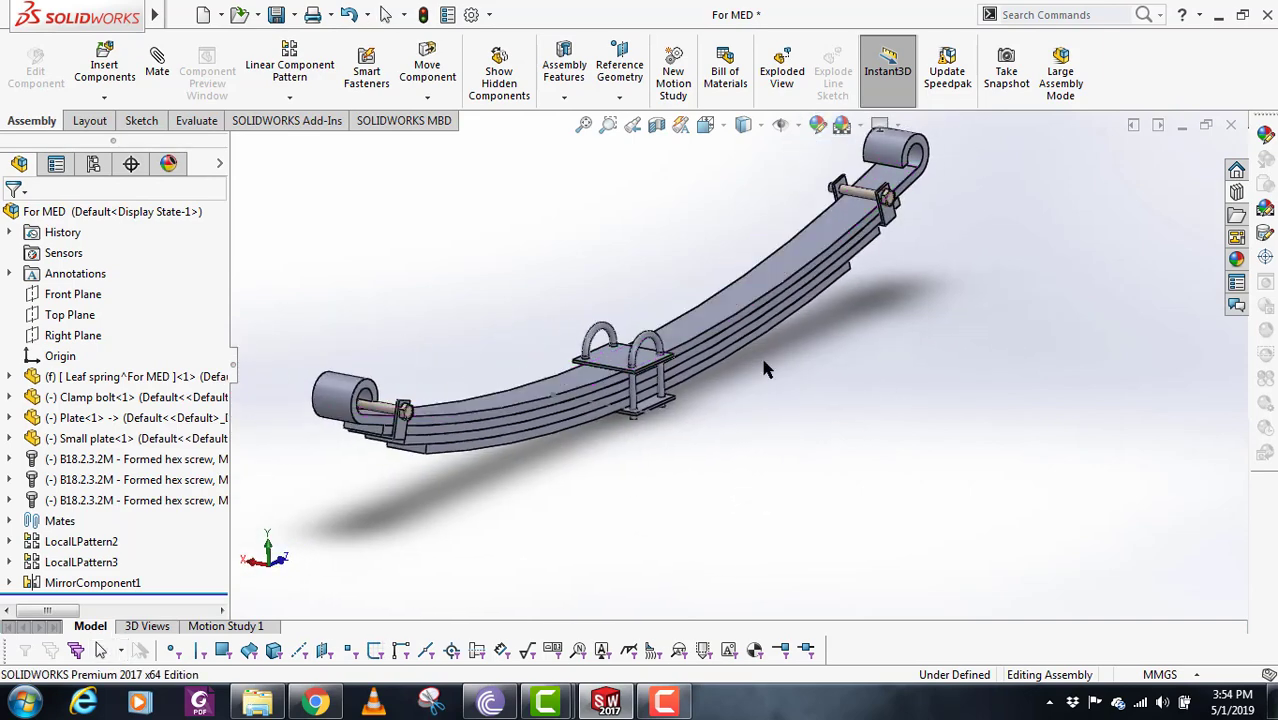
pyautogui.scroll(4, 765, 363)
pyautogui.scroll(-3, 738, 275)
# - Display the leaf spring assembly in Perspective view and rotate it to a raised three-quarter view
pyautogui.click(898, 126)
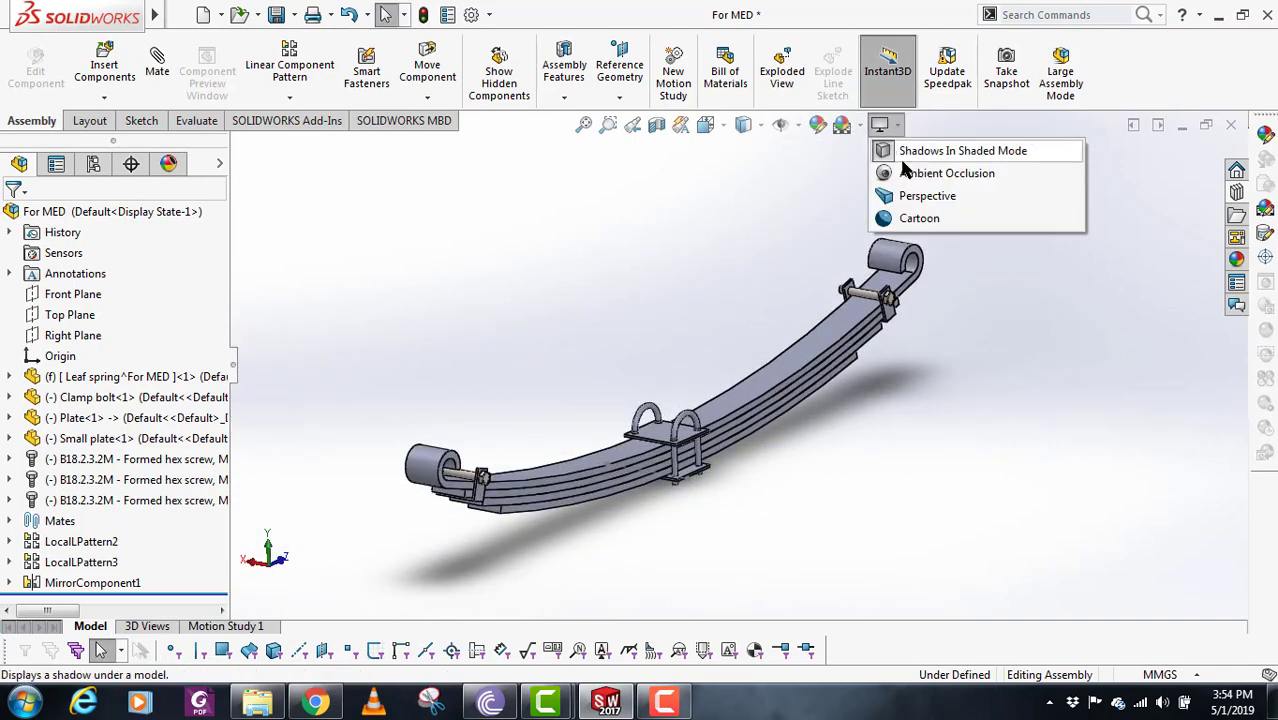
pyautogui.click(900, 195)
pyautogui.click(898, 128)
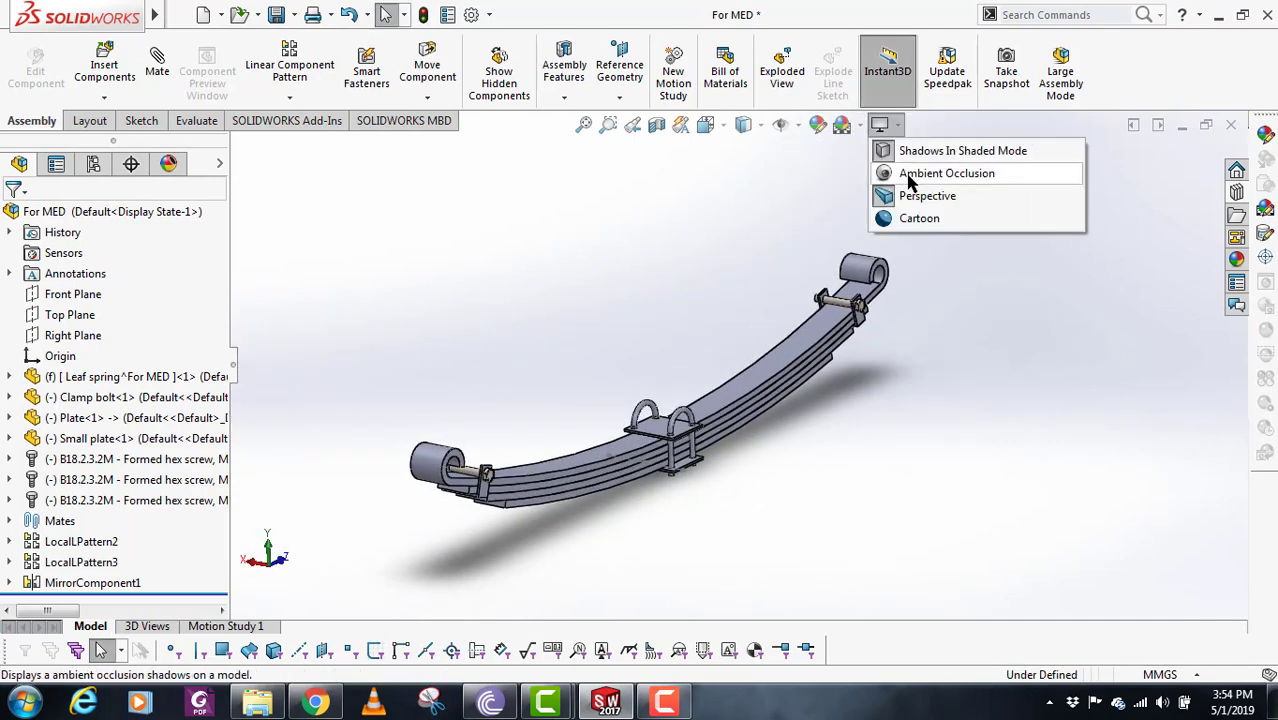
pyautogui.moveTo(734, 416)
pyautogui.mouseDown(button='middle')
pyautogui.moveTo(711, 380)
pyautogui.moveTo(722, 412)
pyautogui.mouseUp(button='middle')
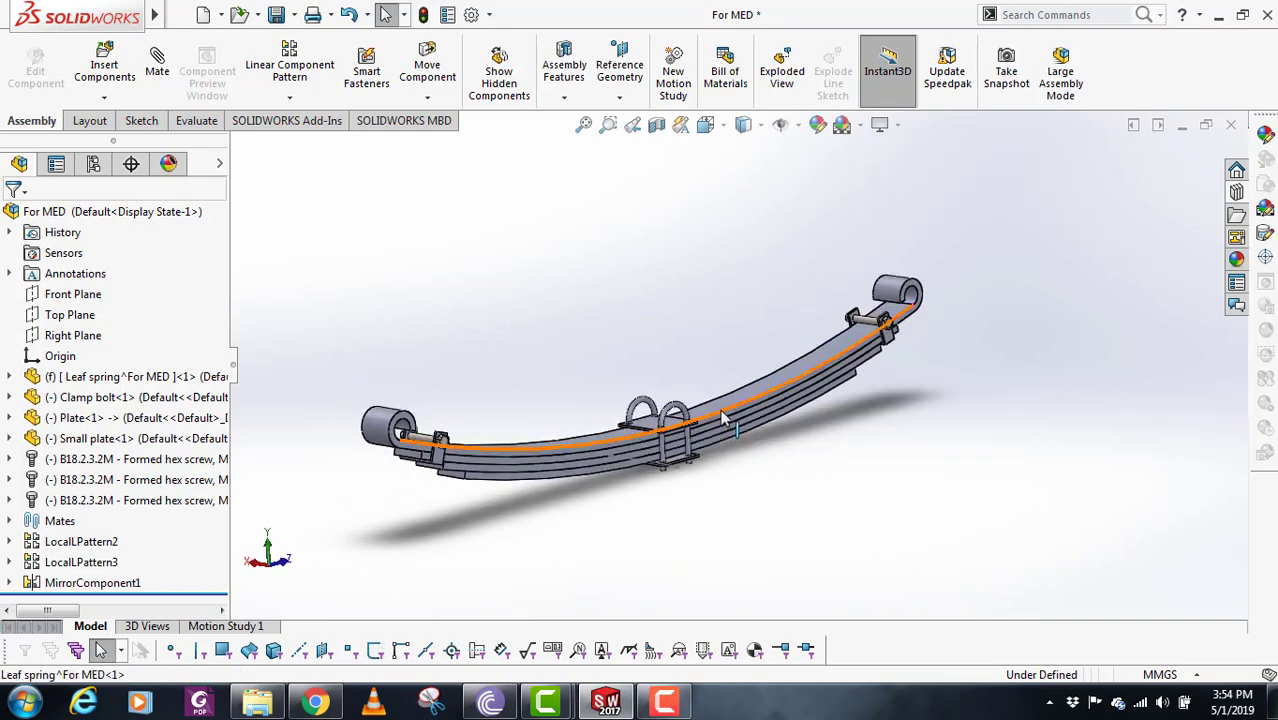
pyautogui.moveTo(643, 365); pyautogui.dragTo(660, 503, button='middle')
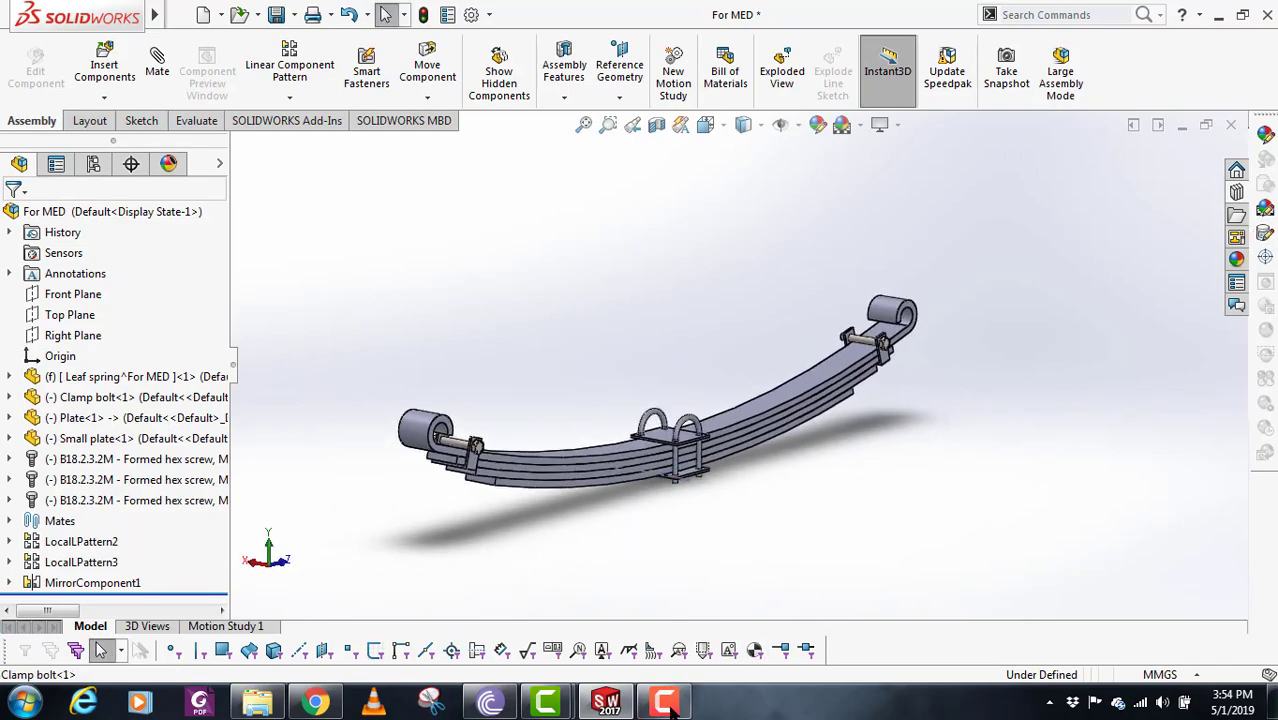